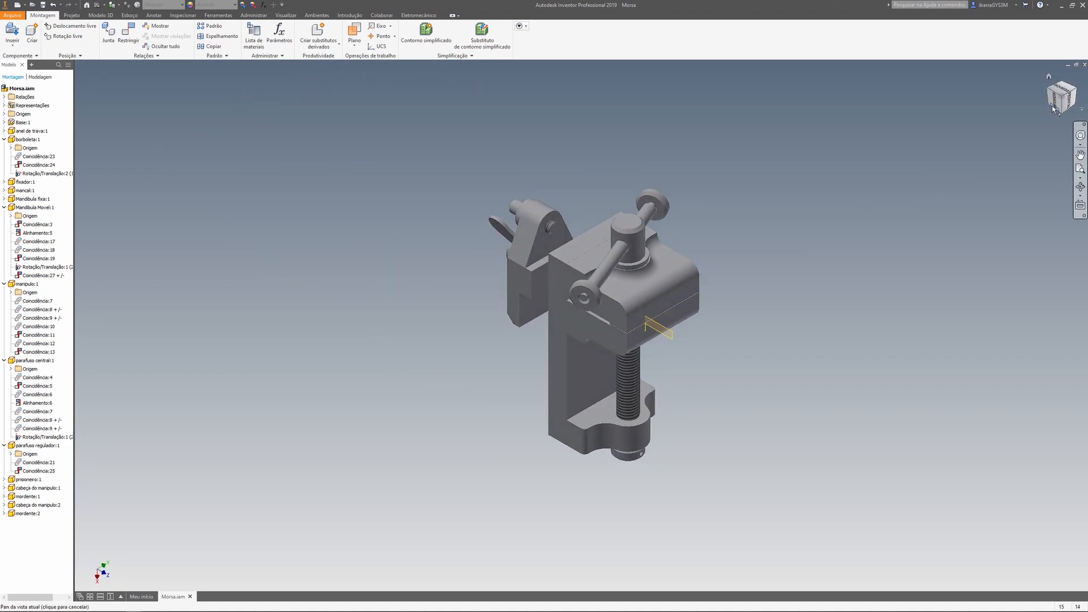
Step: Examine the vise assembly from several sides, including the end of the central screw and the textured jaw plate with its holes
left_click(1064, 114)
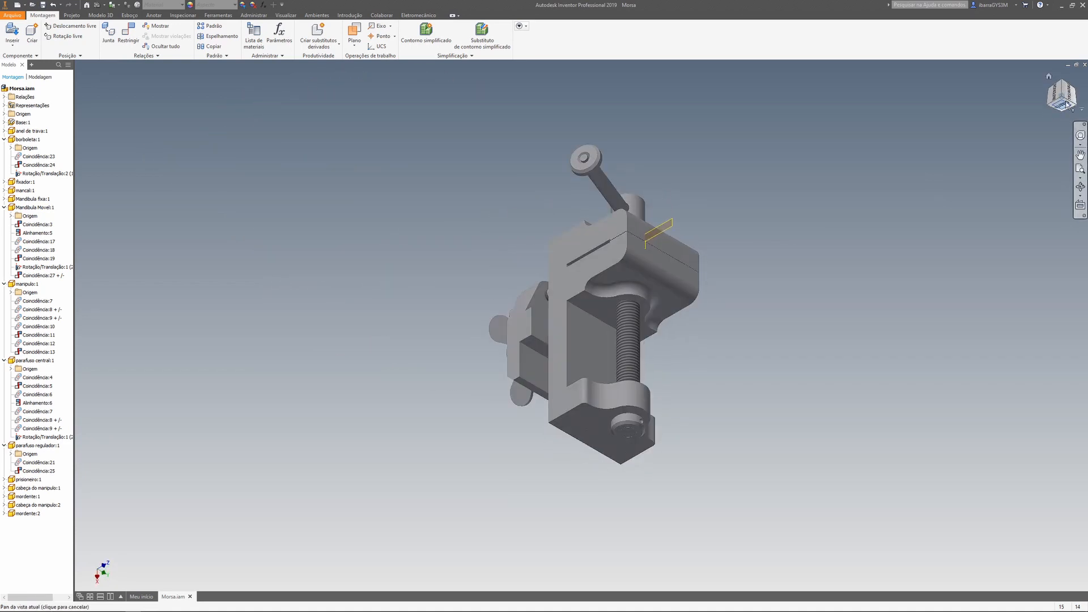
left_click_drag(1069, 104, 992, 122)
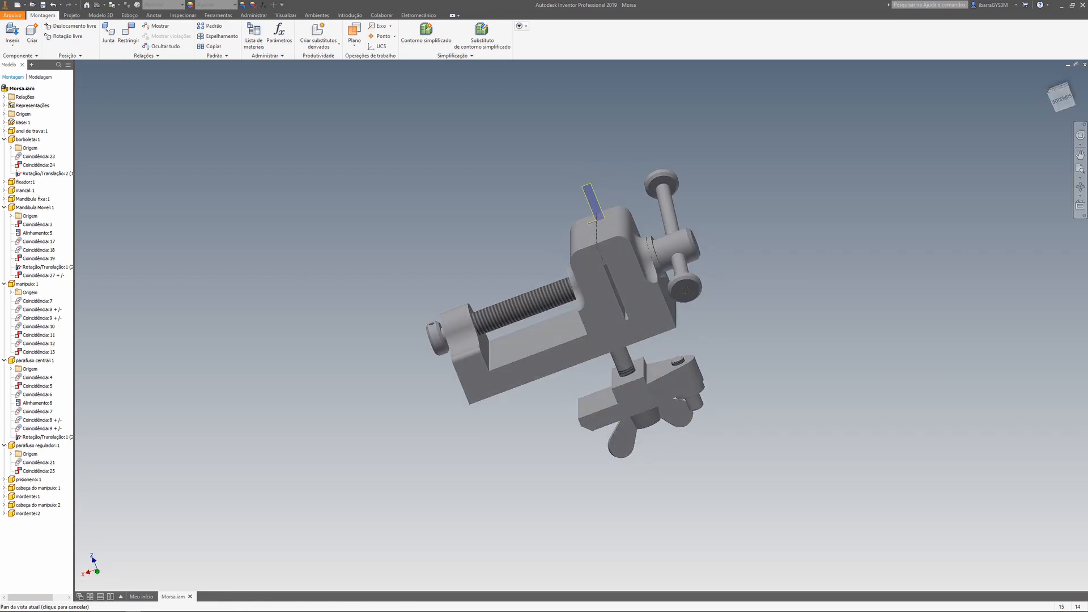
scroll(444, 322, "down", 6)
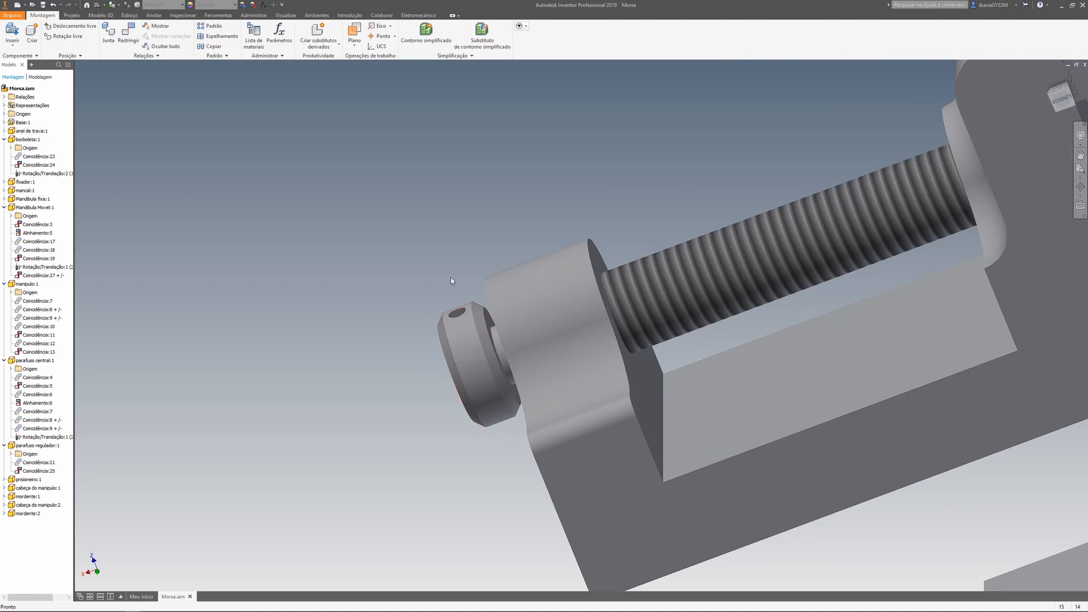
scroll(623, 340, "up", 6)
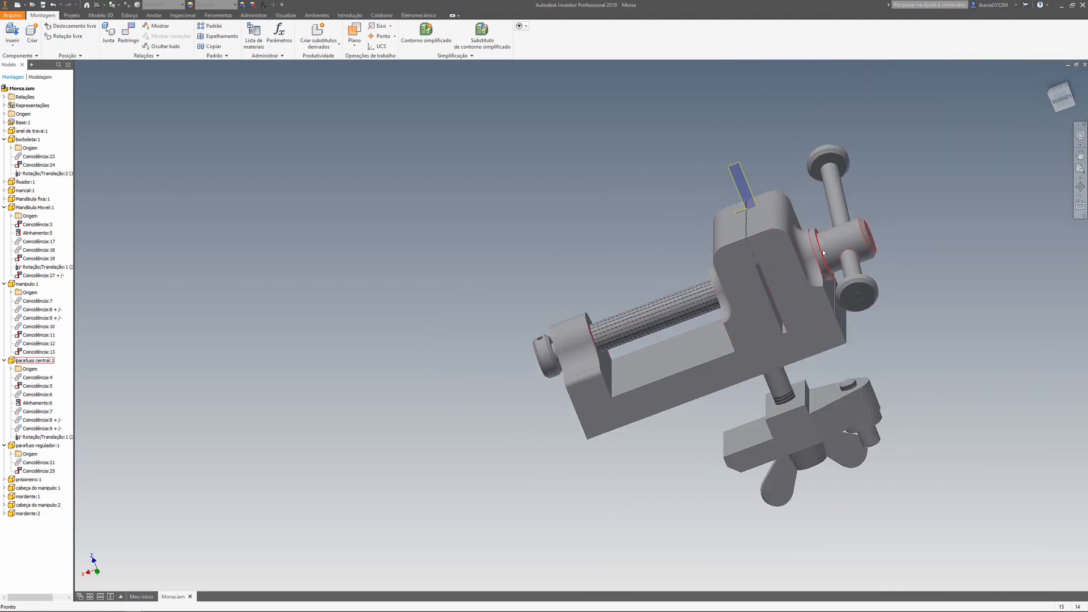
mouse_move(720, 334)
middle_mouse_down("shift")
mouse_move(727, 340)
mouse_move(720, 334)
middle_mouse_up("shift")
left_click_drag(719, 329, 750, 281)
scroll(745, 238, "down", 8)
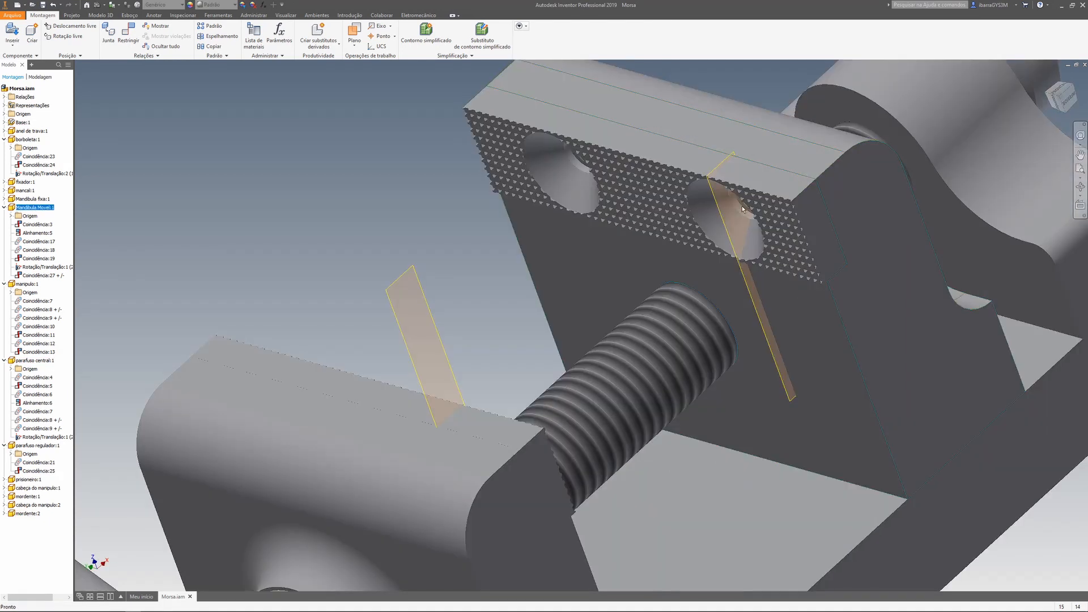
scroll(731, 197, "down", 4)
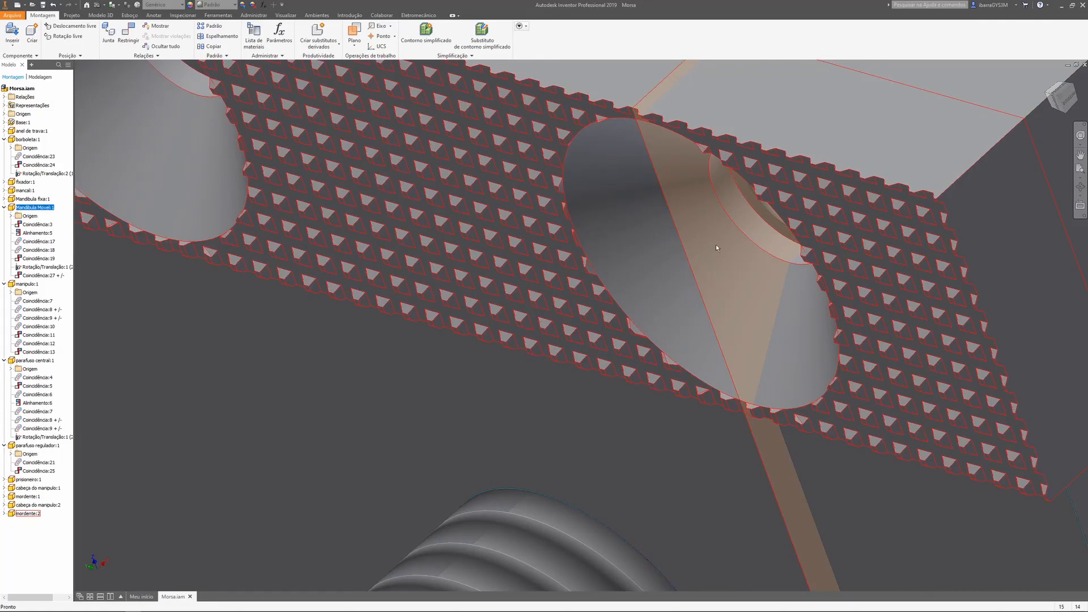
scroll(661, 277, "up", 10)
scroll(831, 295, "up", 3)
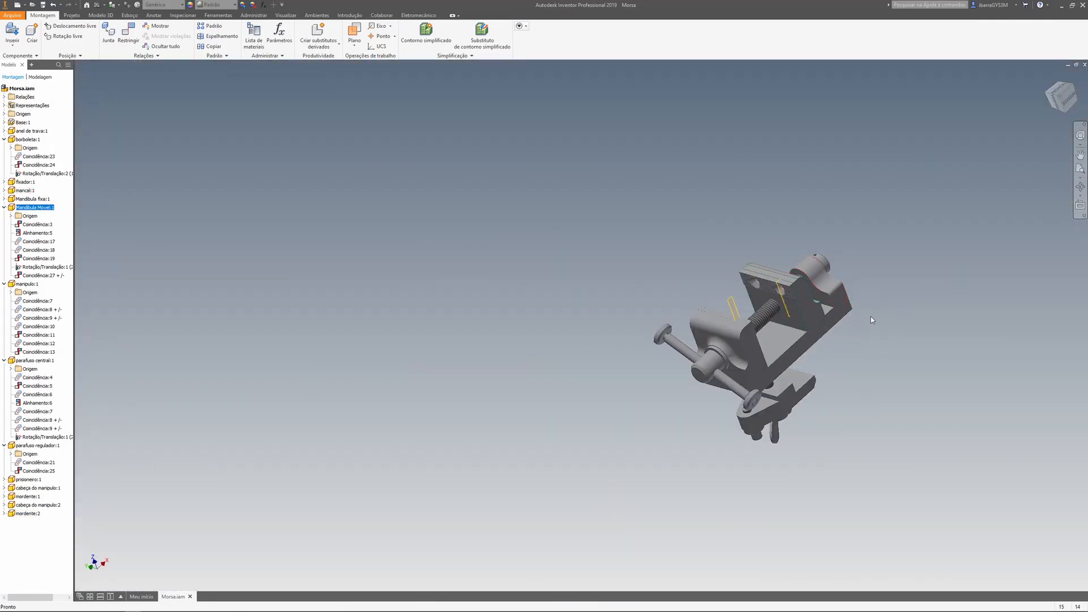
mouse_move(1063, 104)
left_mouse_down()
mouse_move(1018, 104)
mouse_move(1056, 112)
left_mouse_up()
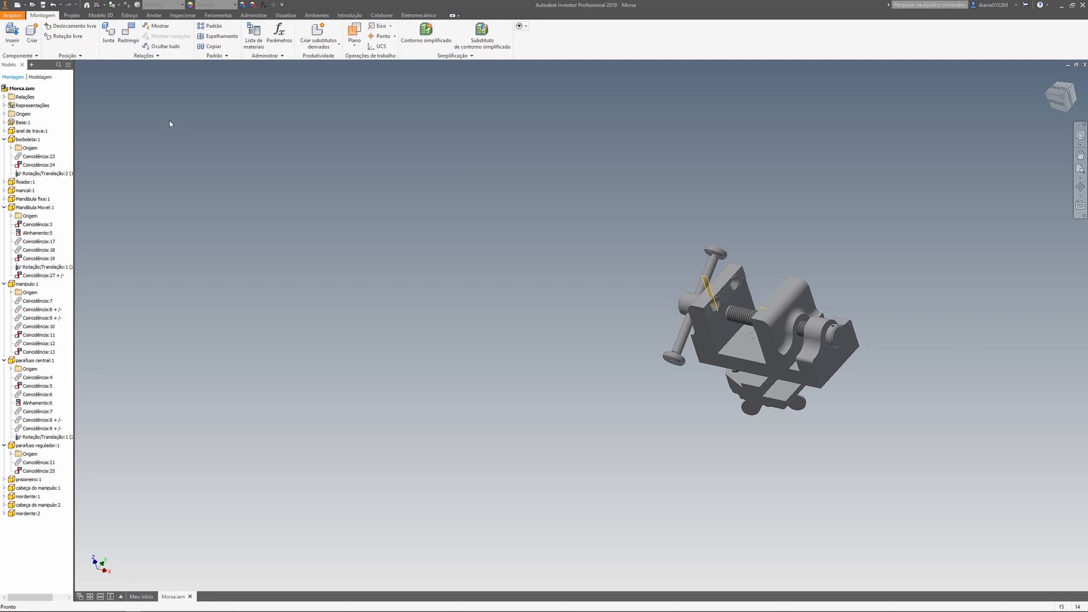
Step: Create a new in-place part named Pino from the Padrão.ipt template in the vise assembly and accept the style conflict notice
left_click(33, 41)
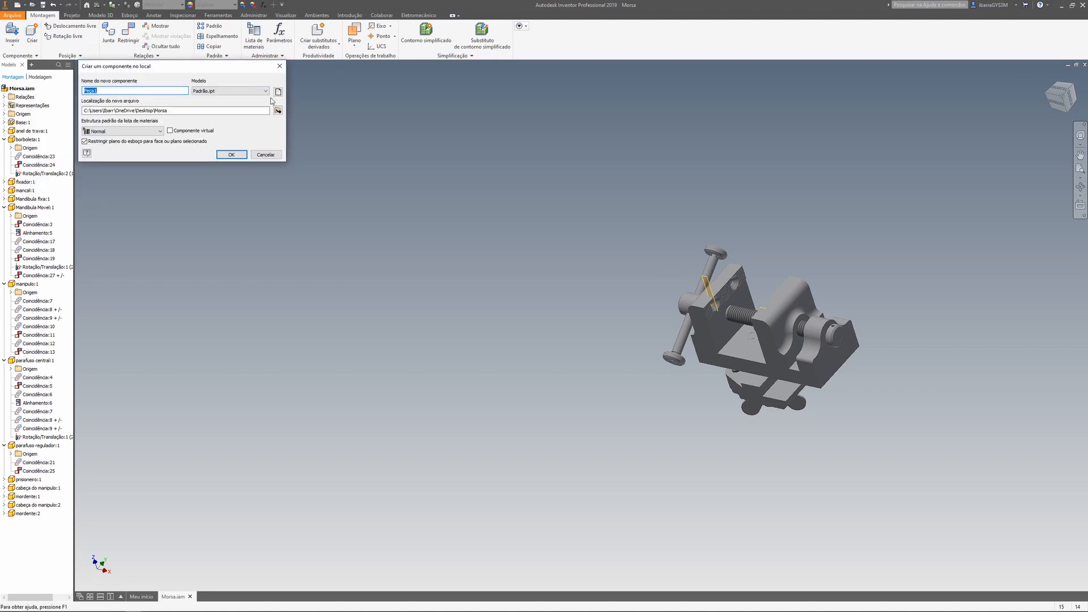
type("Pino")
key("Return")
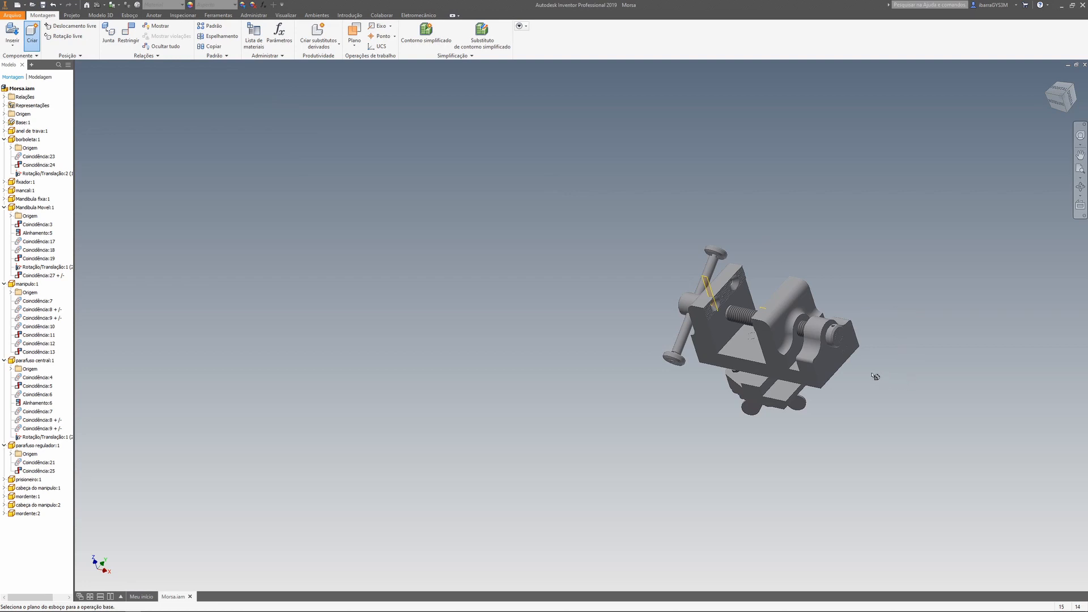
left_click(870, 314)
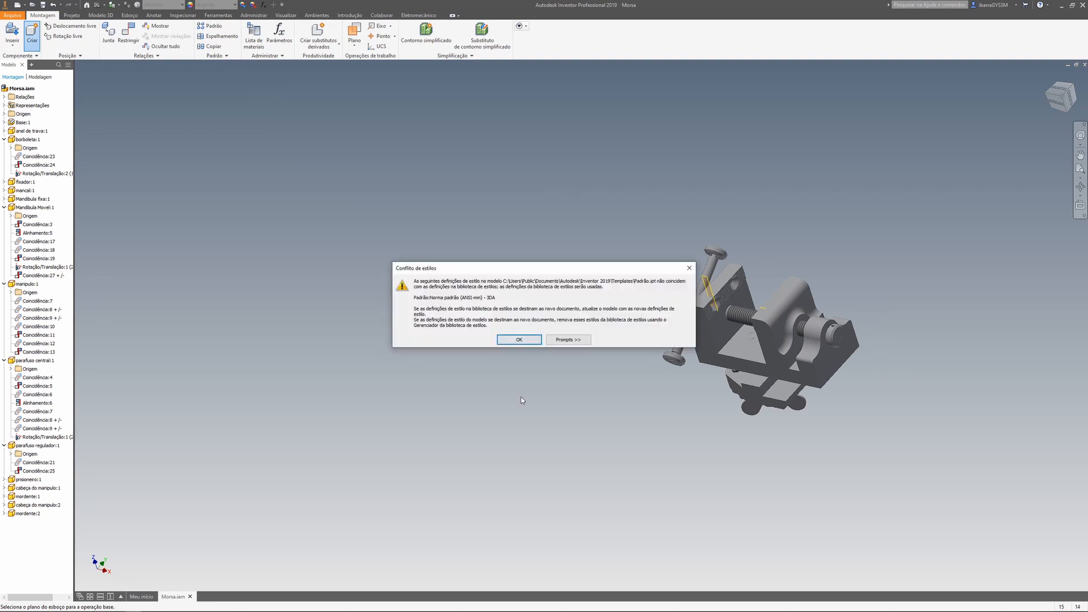
left_click(507, 342)
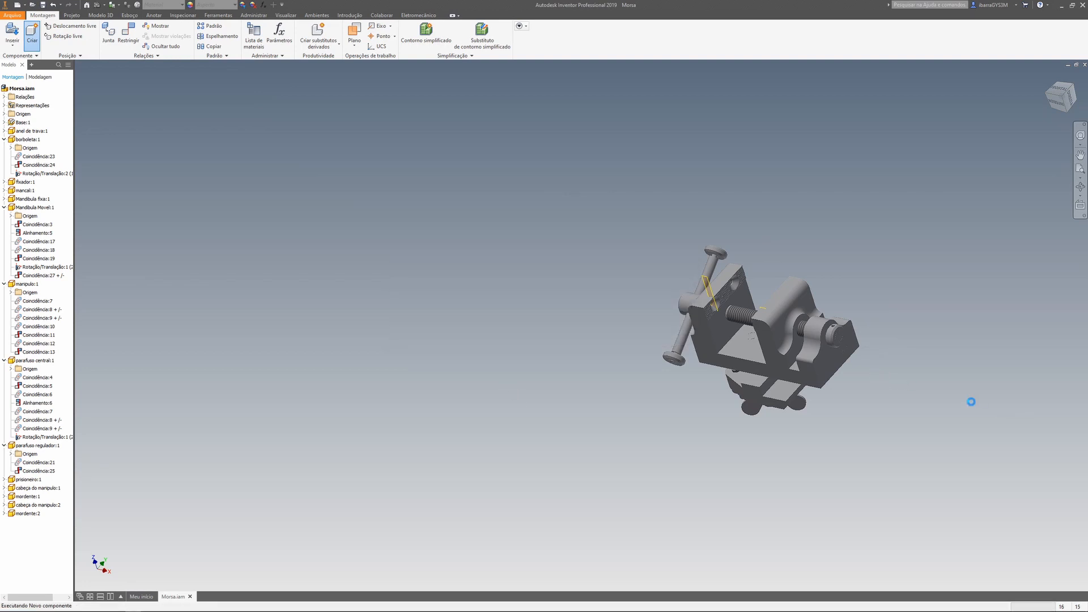
middle_click_drag(916, 390, 703, 392)
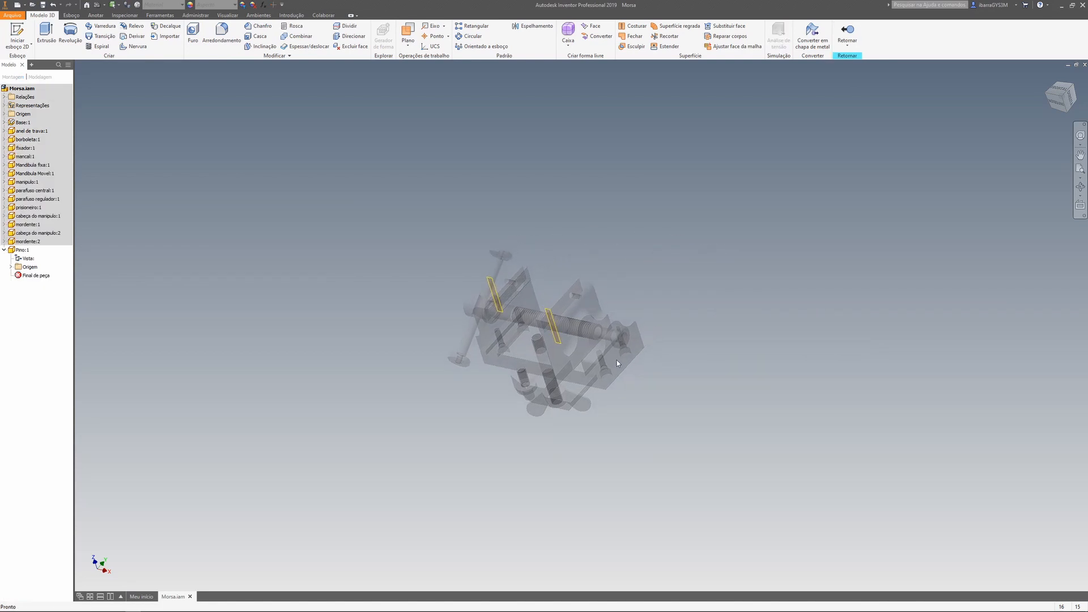
scroll(567, 351, "down", 5)
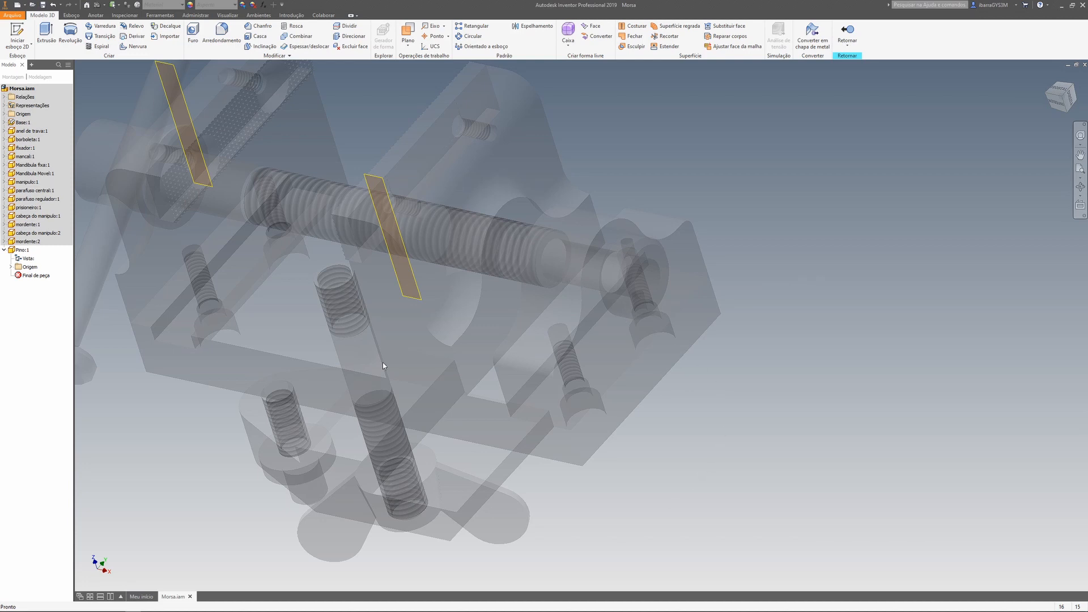
left_click(9, 38)
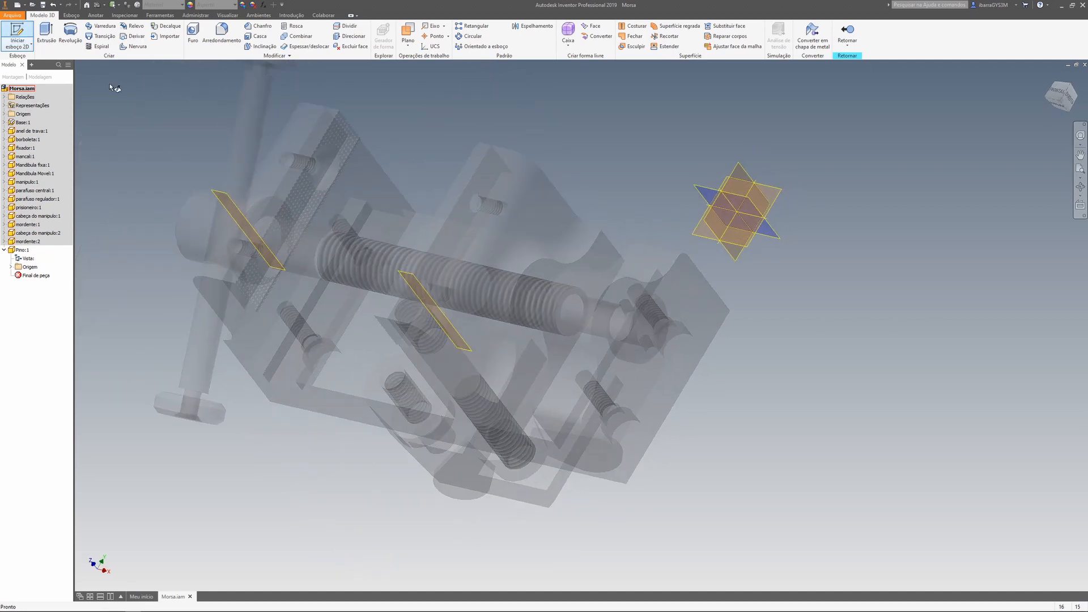
scroll(640, 432, "up", 5)
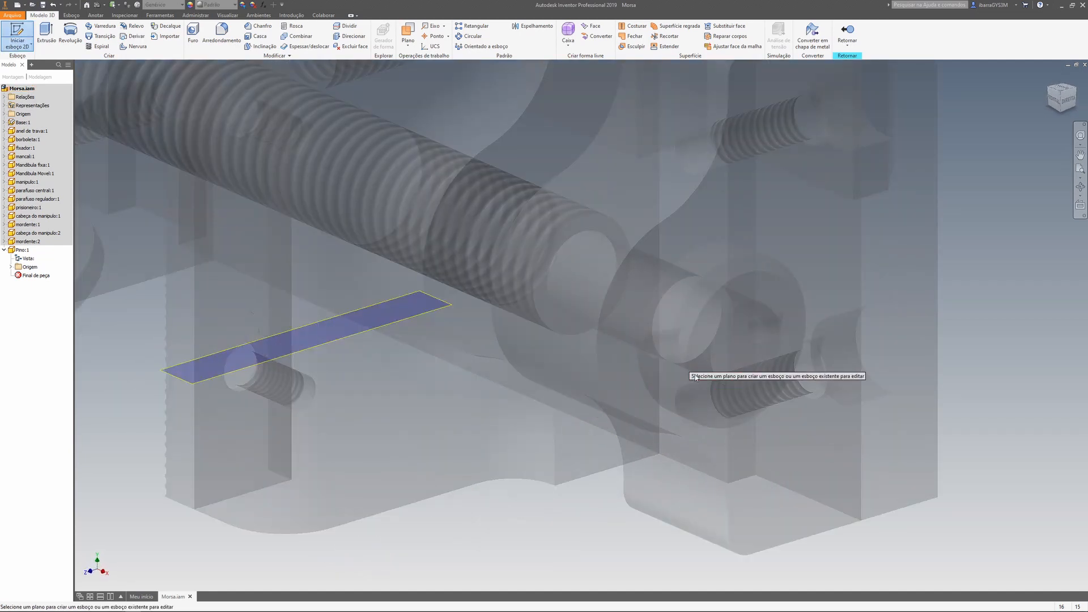
scroll(782, 216, "down", 5)
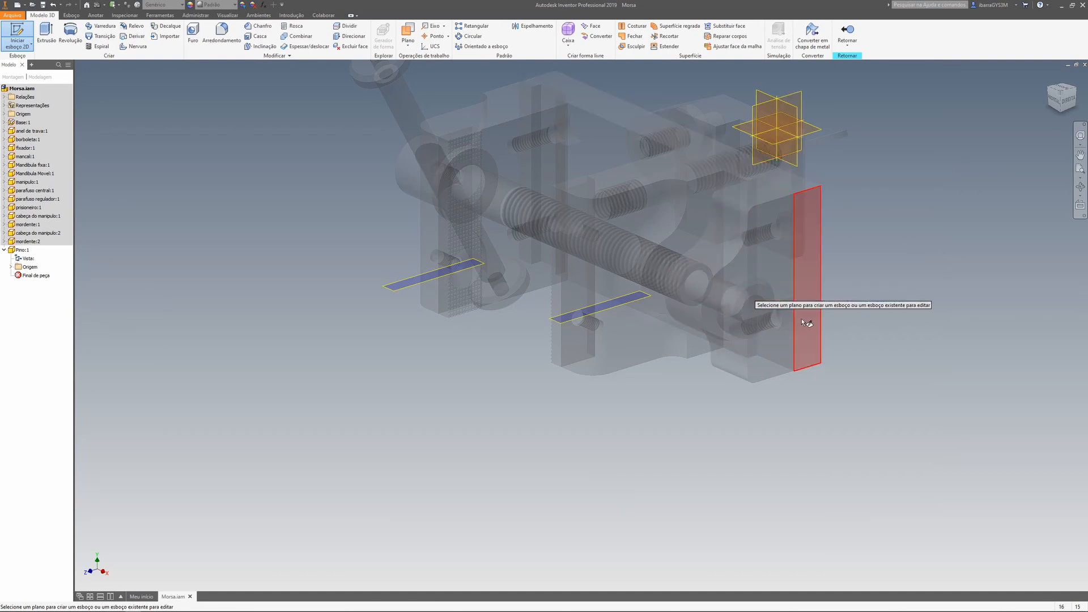
scroll(753, 317, "up", 5)
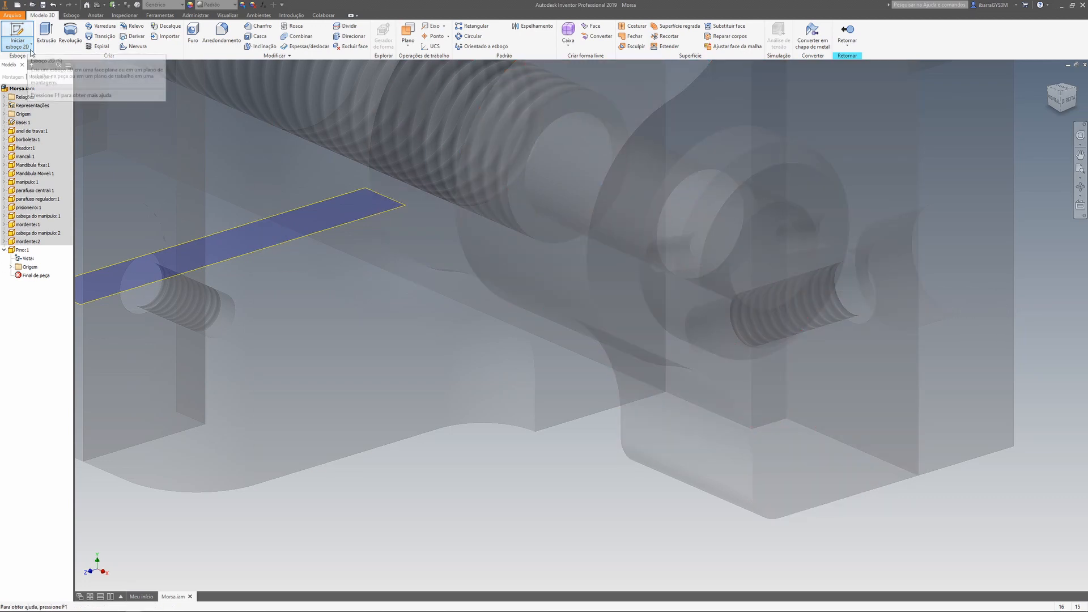
Step: Create a work plane offset -4 mm from the outer annular face of the ring at the central screw's end
left_click(406, 30)
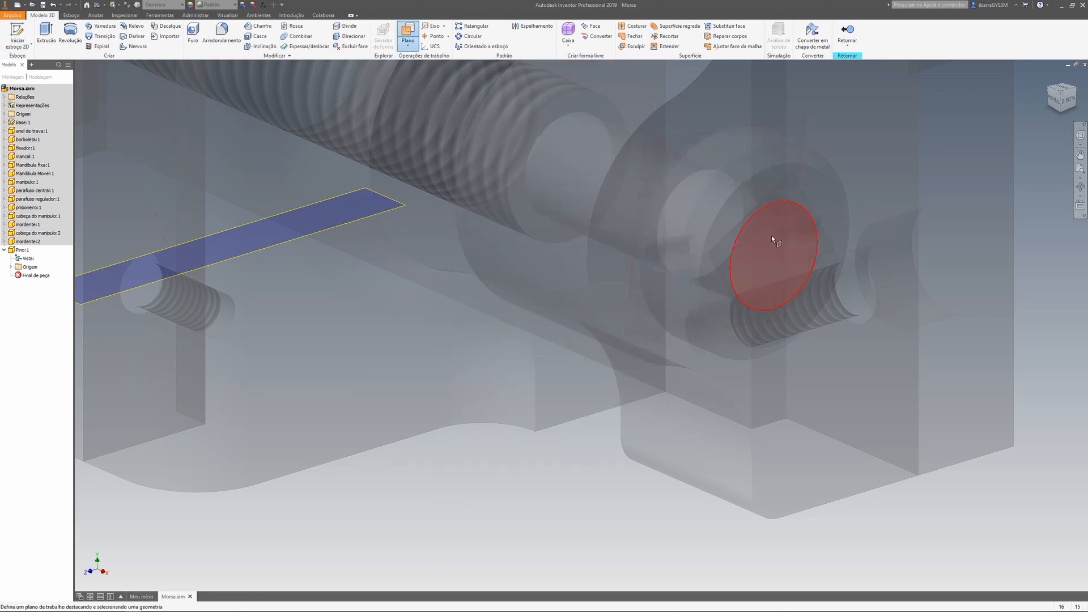
left_click_drag(723, 296, 687, 270)
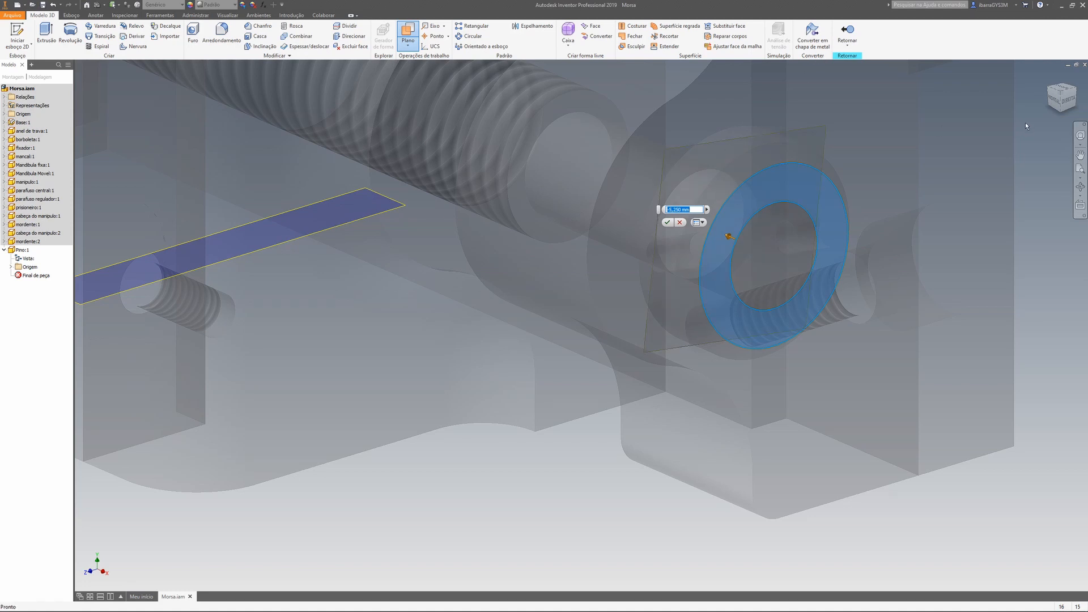
left_click(1052, 102)
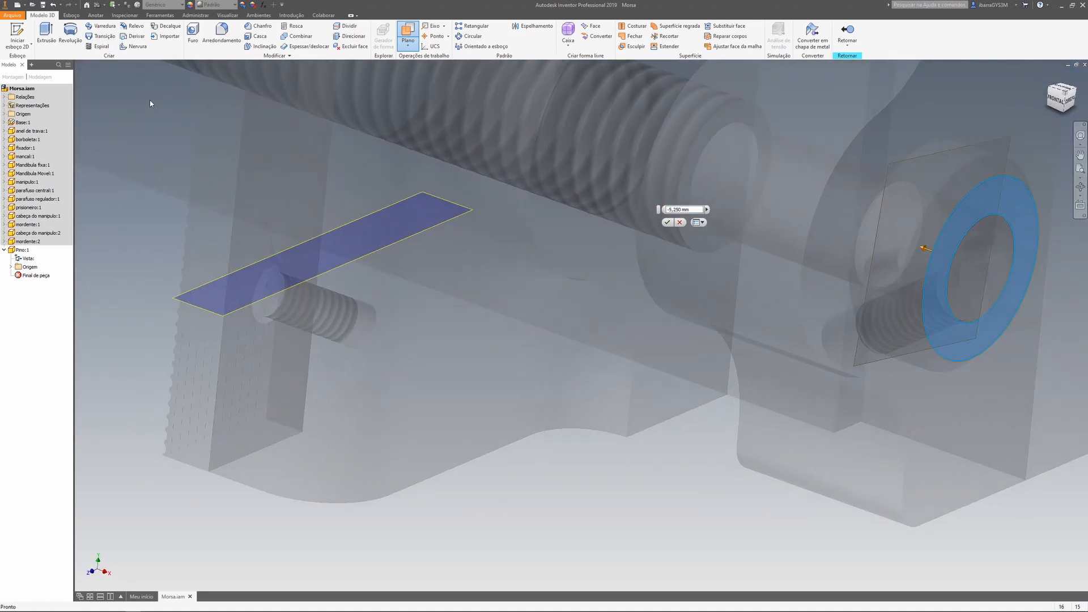
middle_click_drag(888, 200, 595, 200)
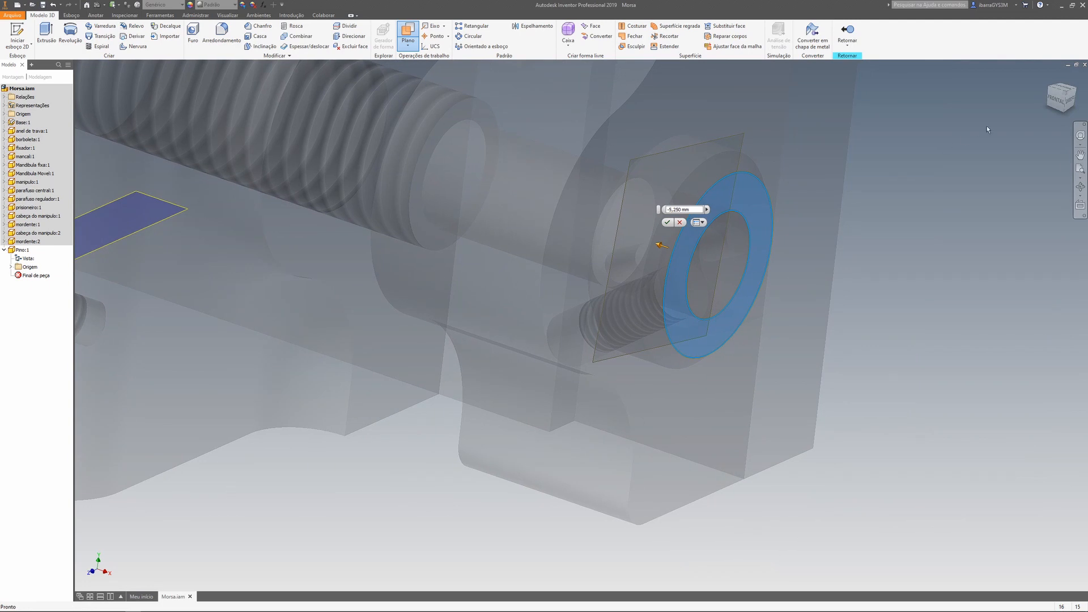
left_click(1057, 99)
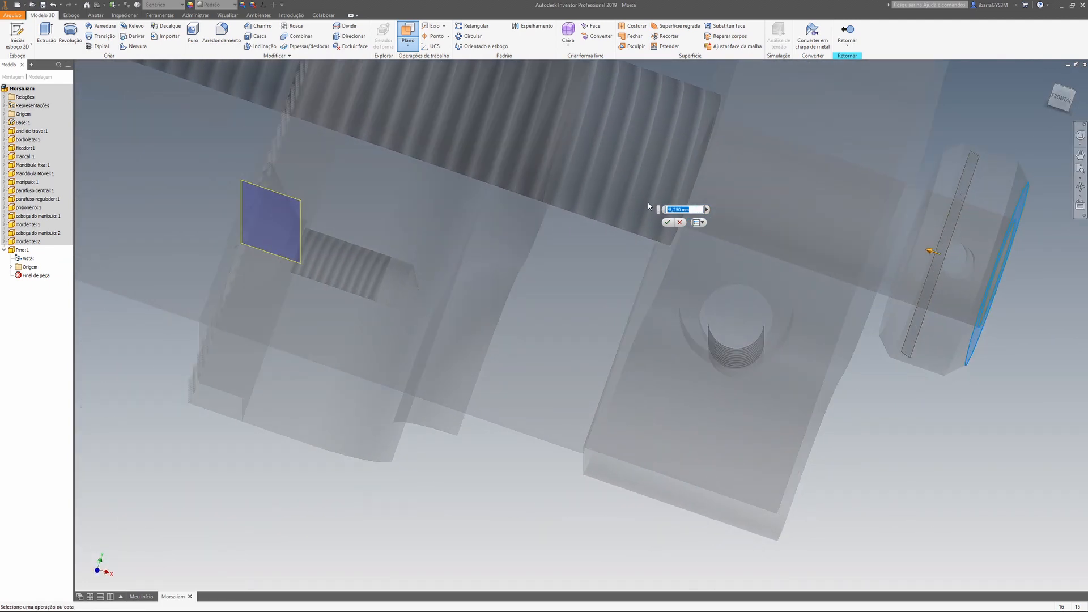
type("4")
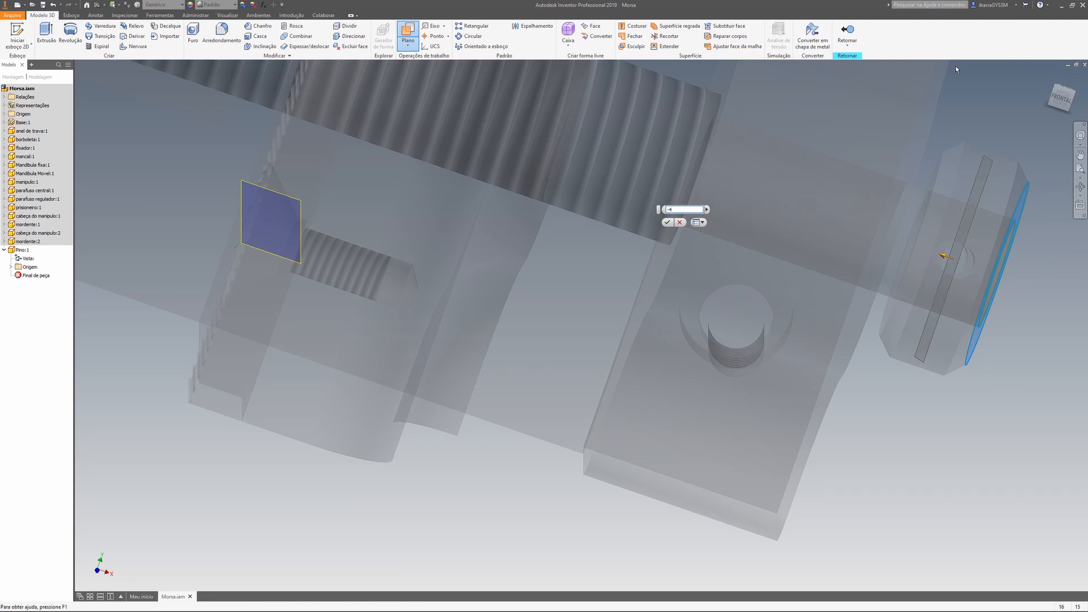
left_click(1066, 100)
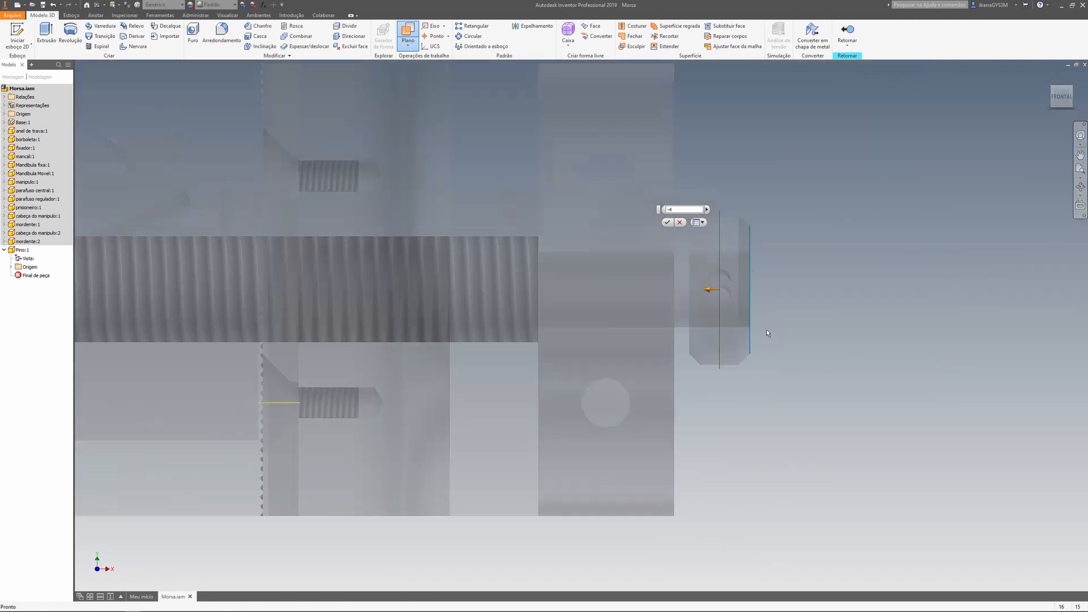
scroll(716, 254, "up", 3)
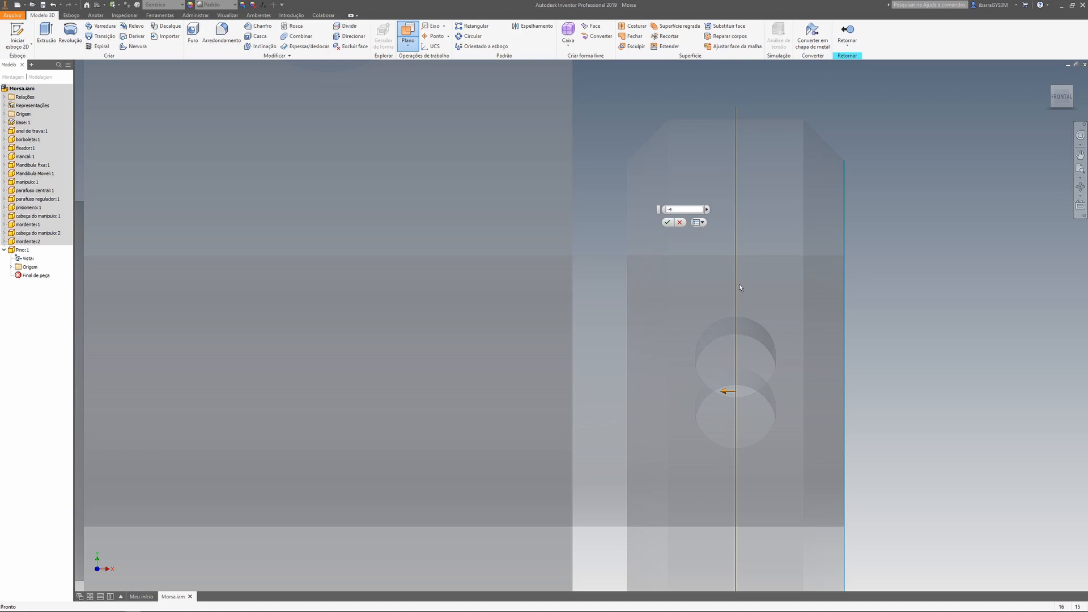
left_click(667, 222)
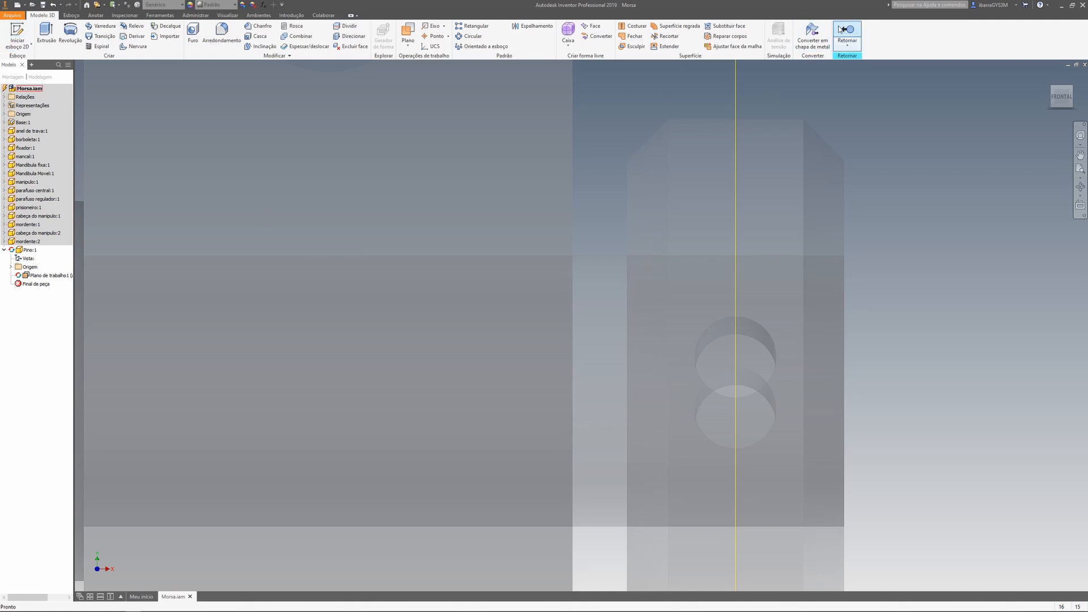
Step: Start a sketch on the new work plane and draw a long, thin horizontal rectangle about 2 mm high across the ring
left_click(17, 35)
left_click(736, 85)
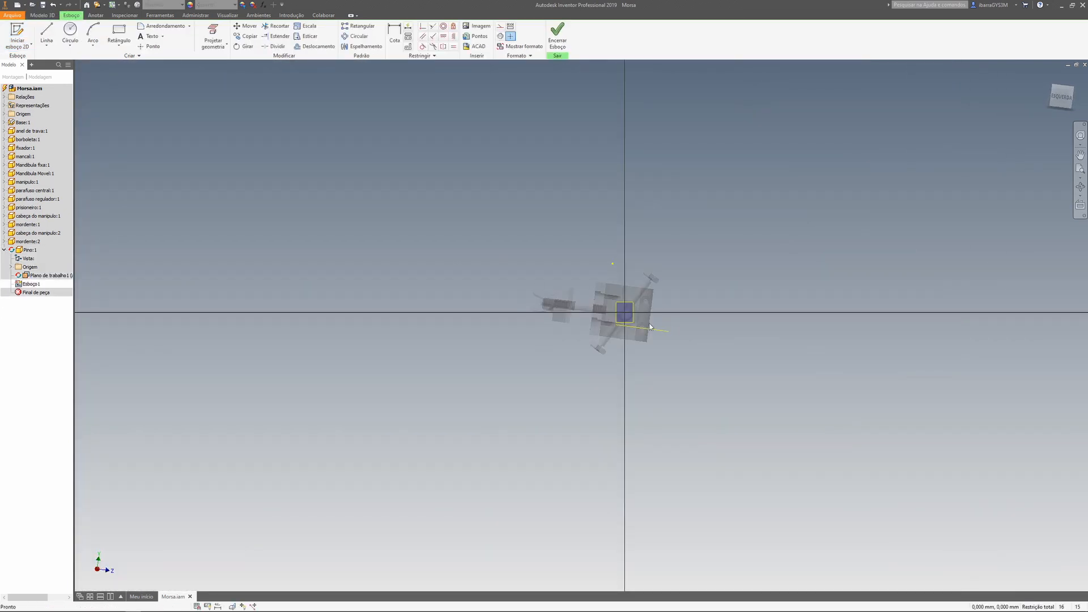
scroll(626, 321, "up", 5)
scroll(611, 283, "up", 5)
scroll(588, 280, "down", 3)
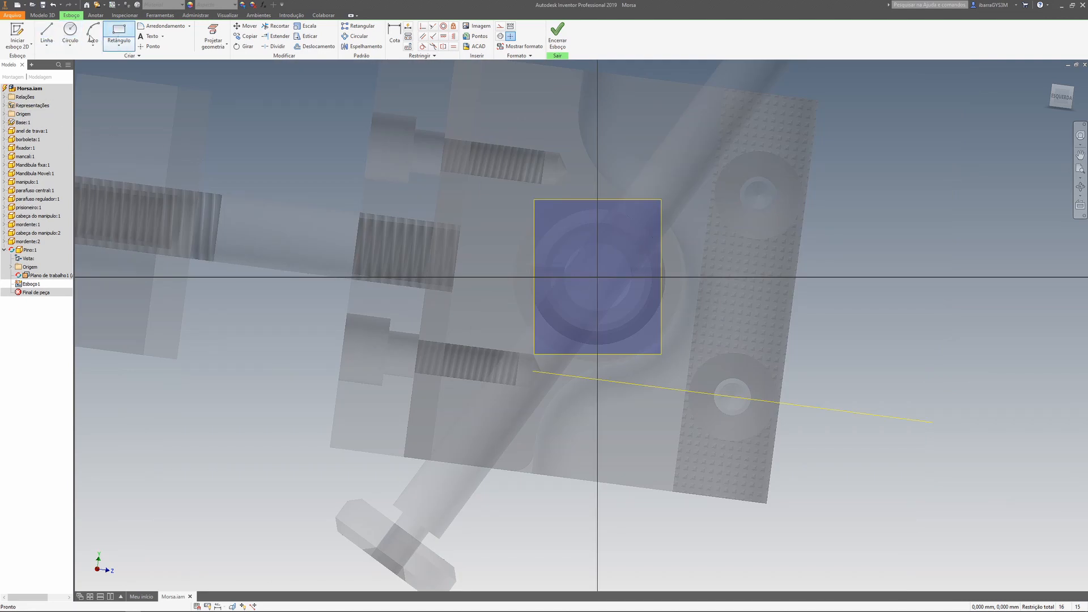
left_click(119, 32)
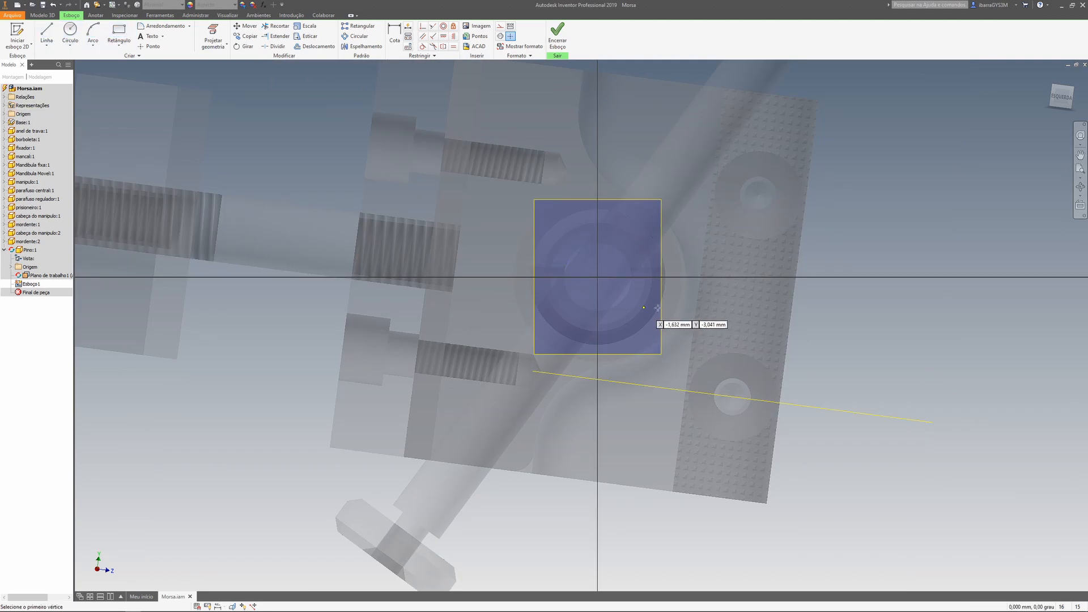
left_click(514, 274)
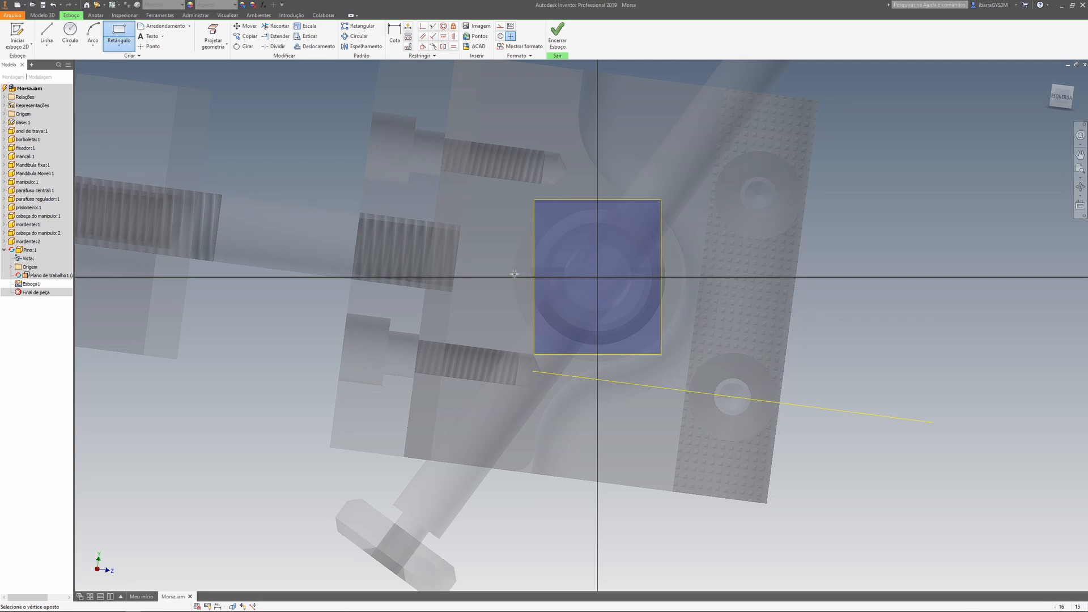
left_click(684, 288)
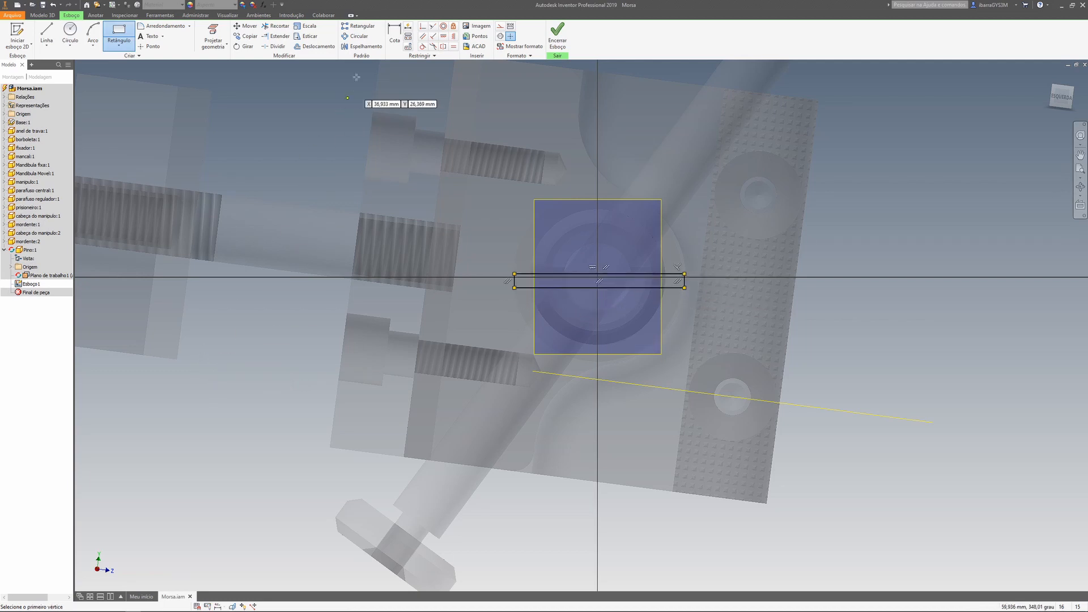
Step: Dimension the rectangle's height between its two long edges and set it to 1.5 mm
left_click(393, 36)
left_click(596, 287)
left_click(634, 274)
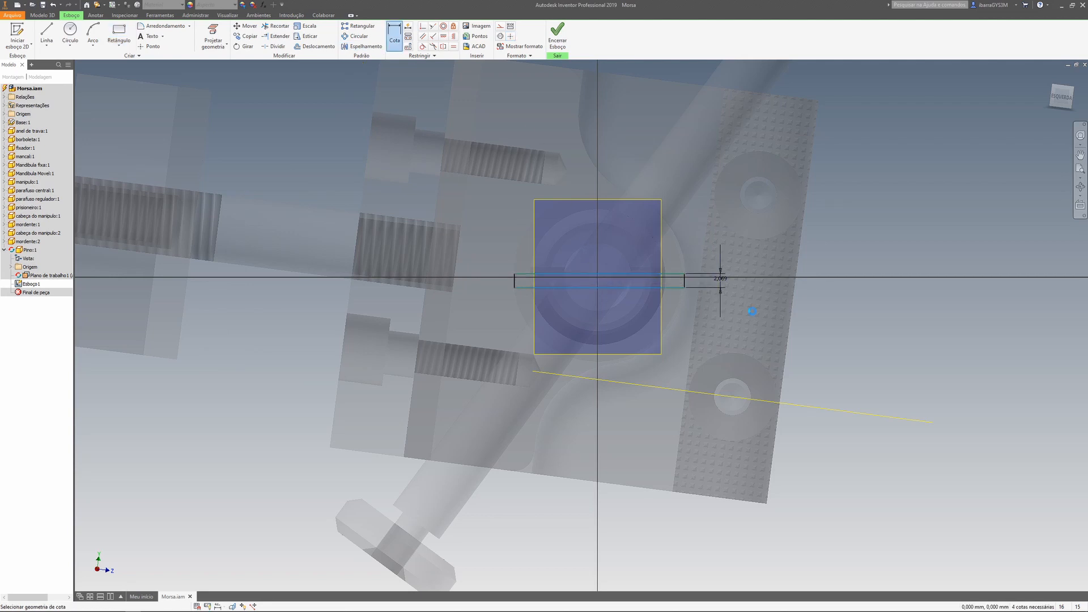
left_click(720, 279)
type("1,5")
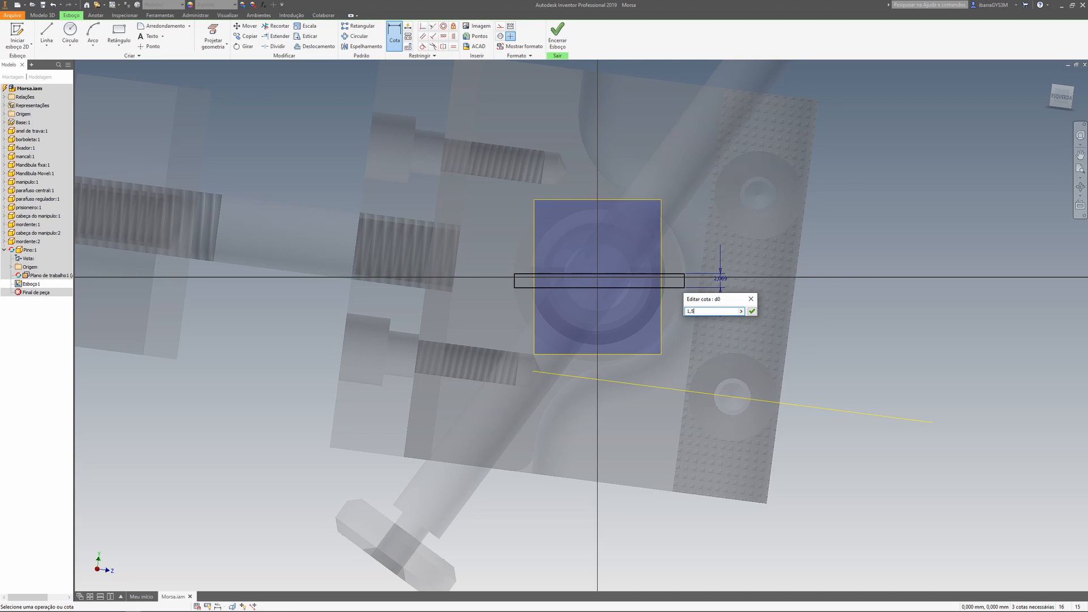
key("Return")
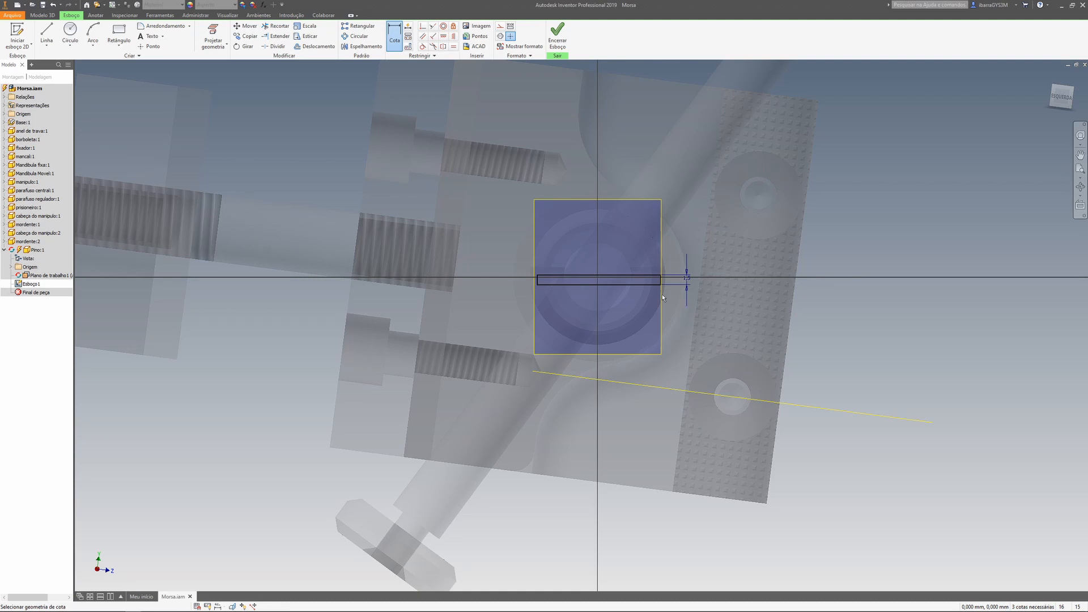
Step: Dimension the thin rectangle's long edge and set its length to 20 mm
left_click(614, 276)
left_click(607, 260)
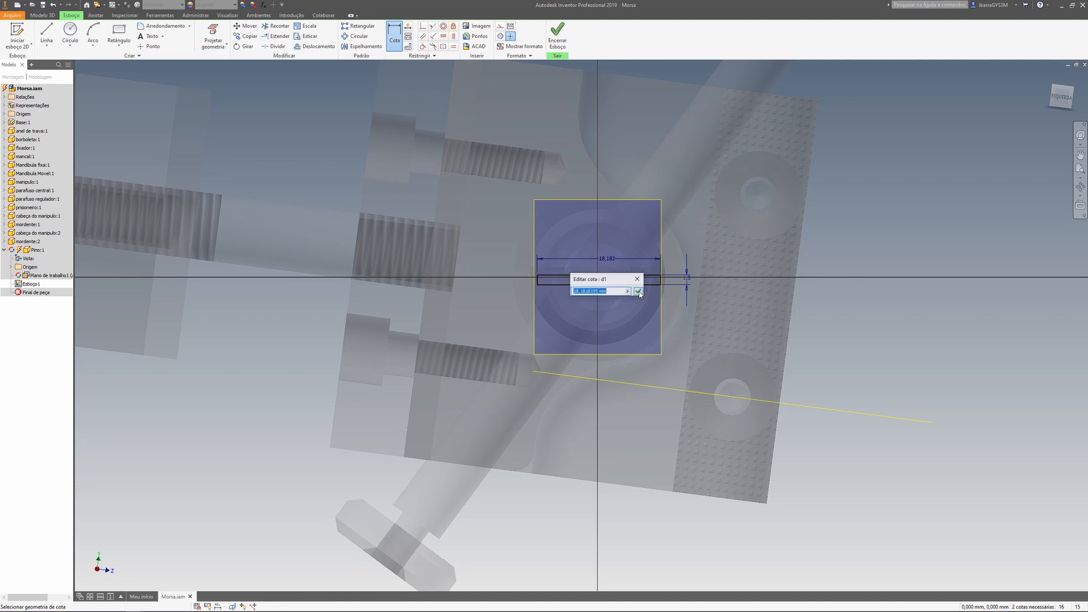
type("20")
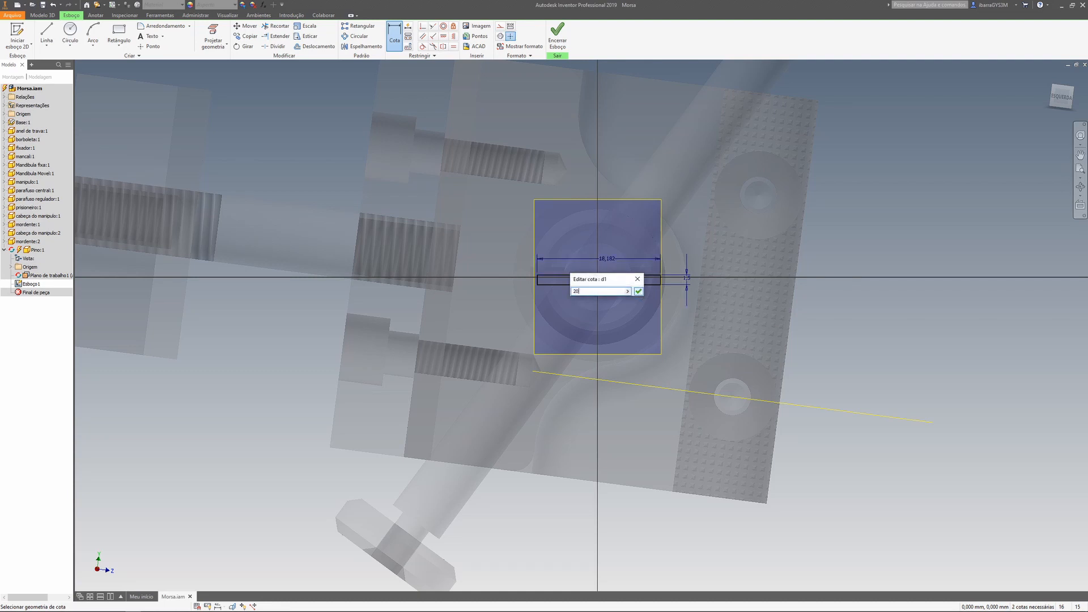
key("Return")
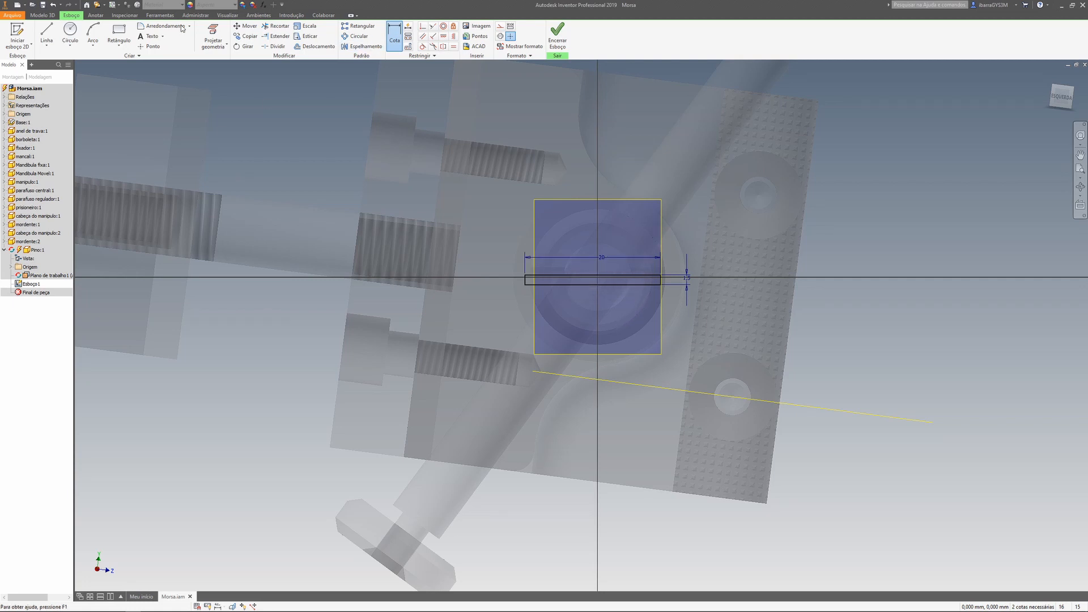
key("Escape")
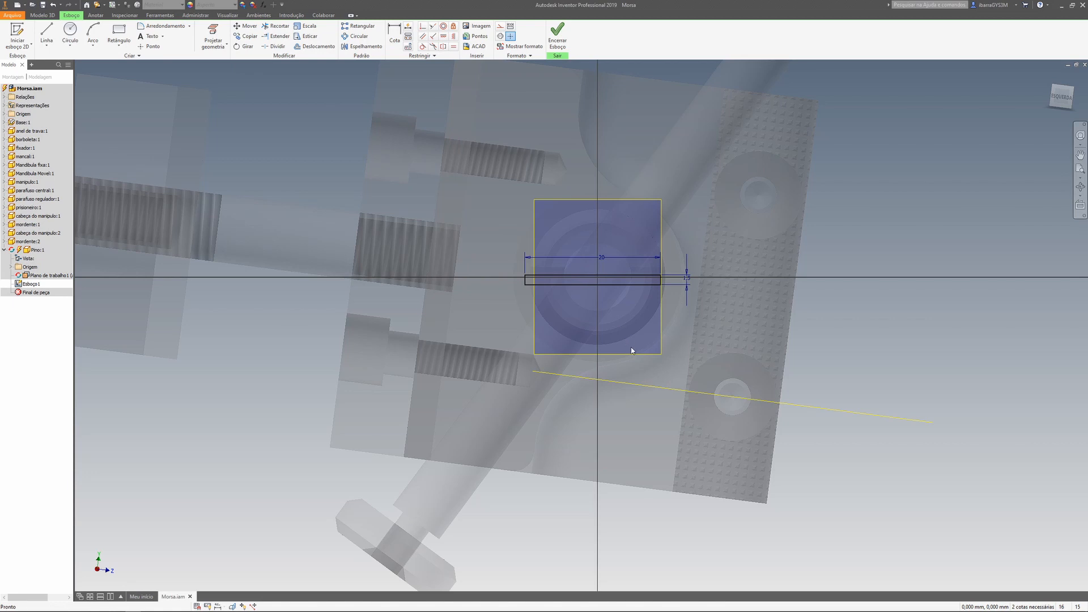
Step: Project the circular edge around the screw's axis into the sketch and make the rectangle's upper long edge coincident with the circle's centre
left_click(222, 38)
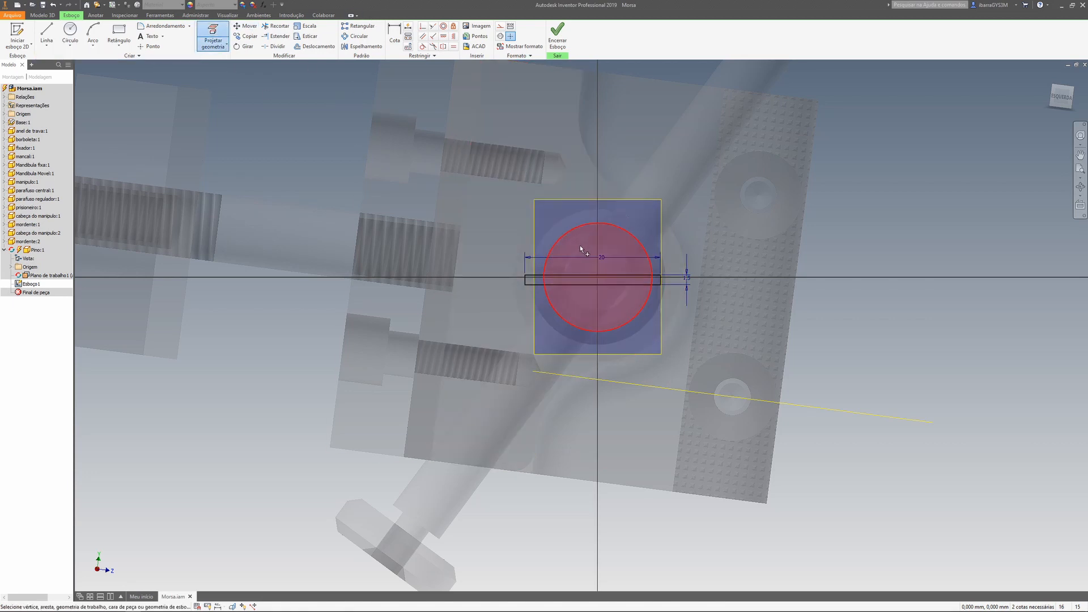
left_click(644, 264)
key("Escape")
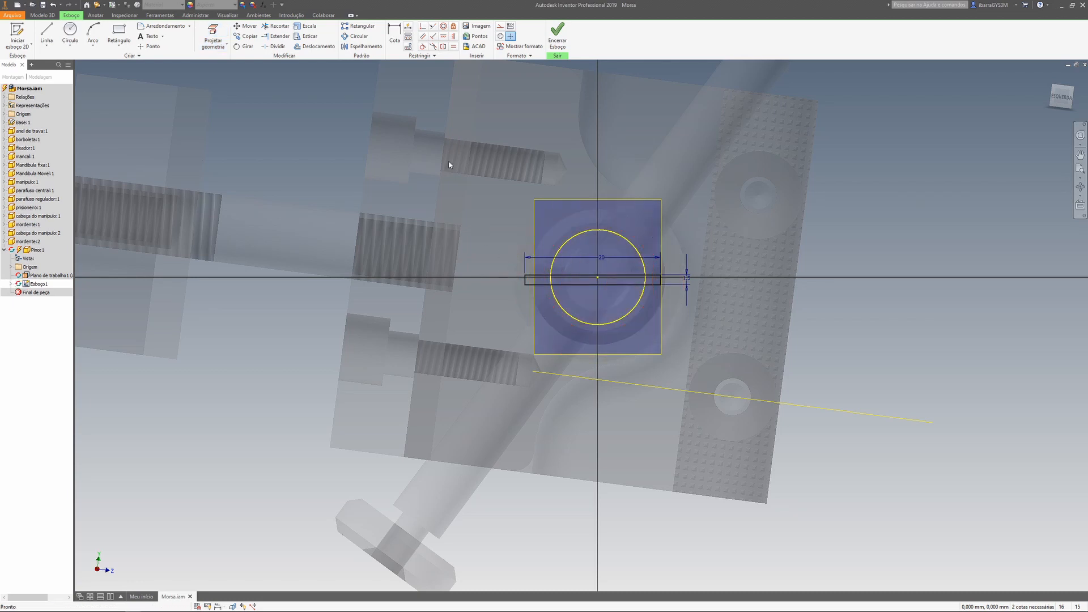
left_click(422, 27)
left_click(602, 276)
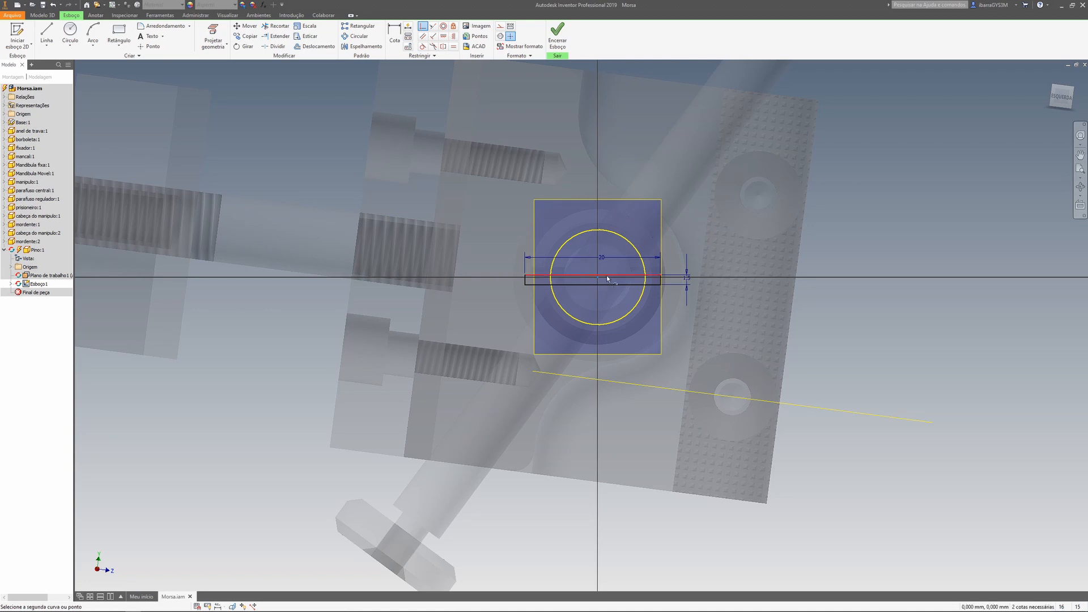
left_click(607, 278)
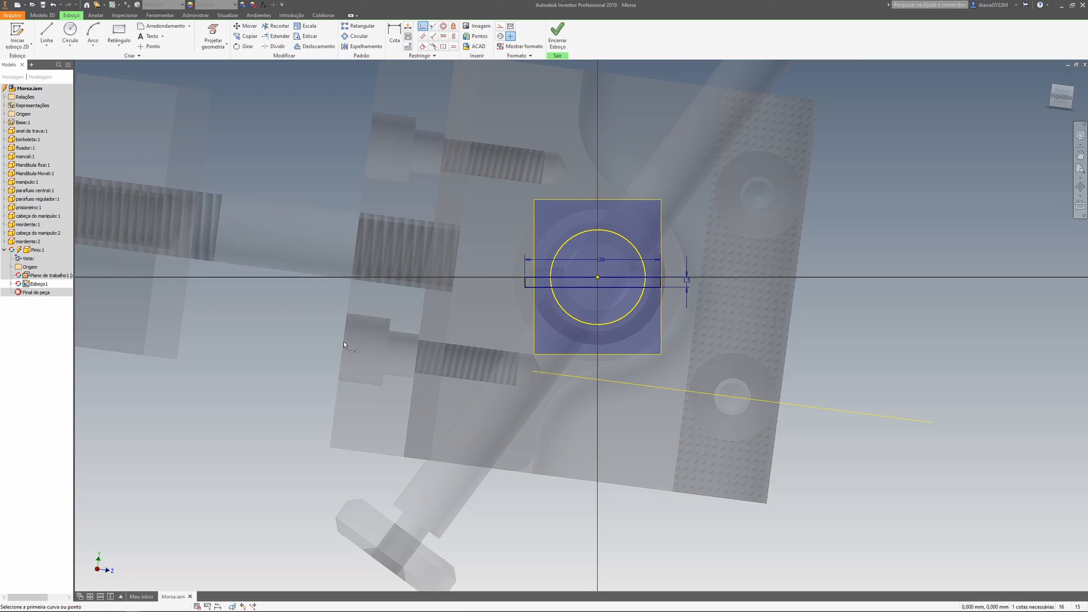
Step: Dimension the rectangle's short end from the circle's centre as half of the 20 mm length dimension and finish the sketch
left_click(395, 35)
left_click(526, 285)
left_click(552, 187)
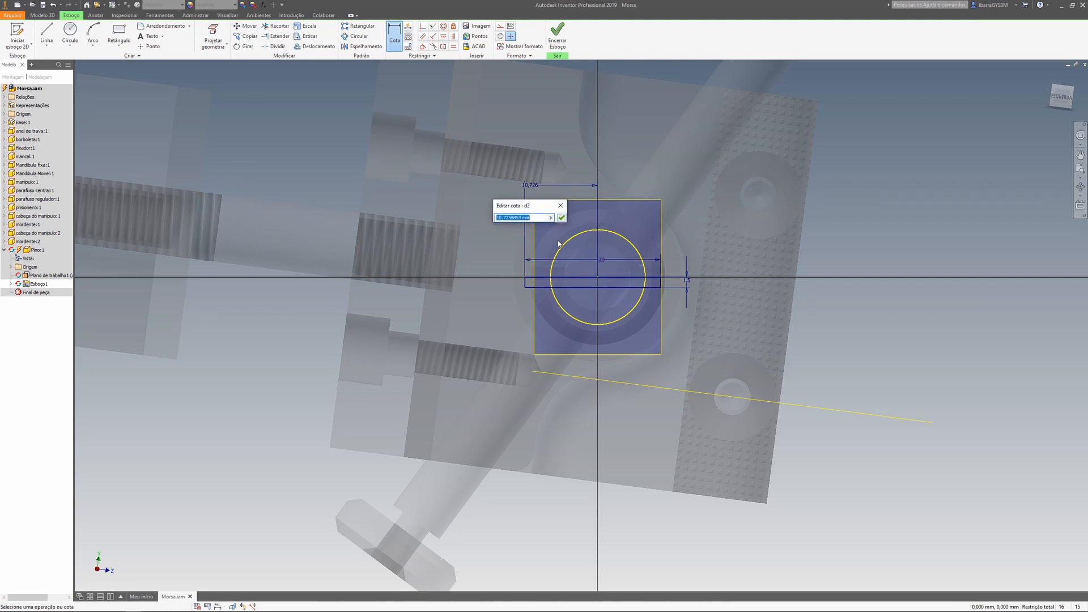
left_click(620, 262)
type("/2")
key("Return")
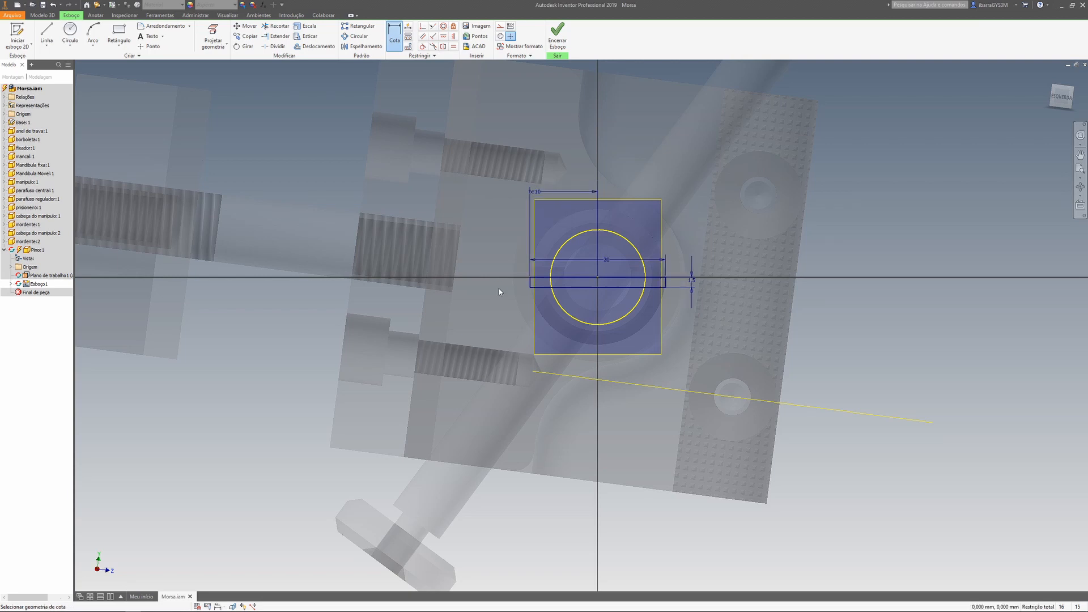
scroll(584, 293, "up", 3)
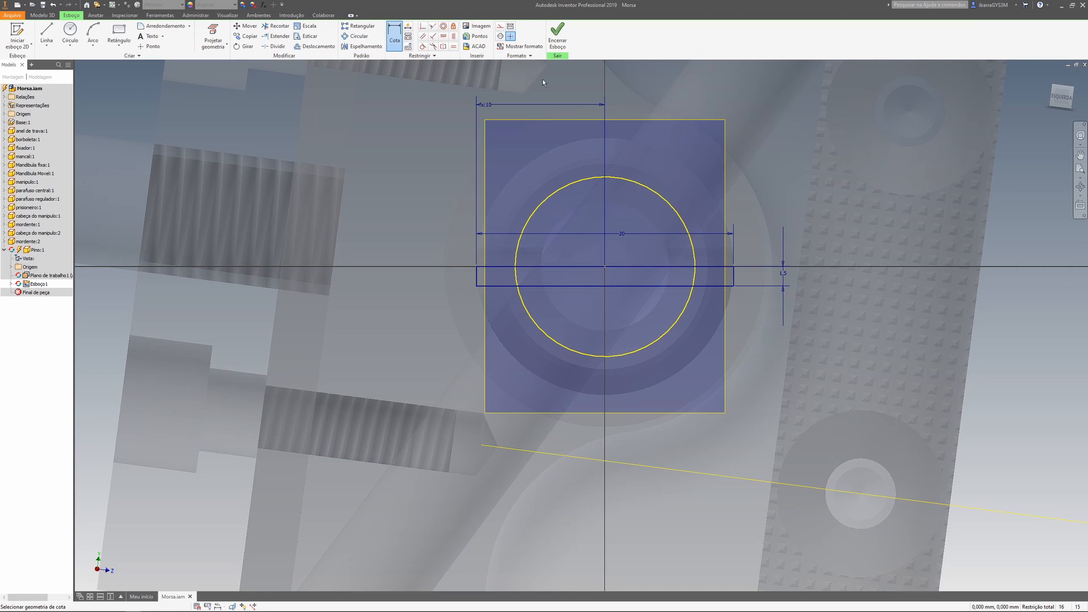
left_click(558, 35)
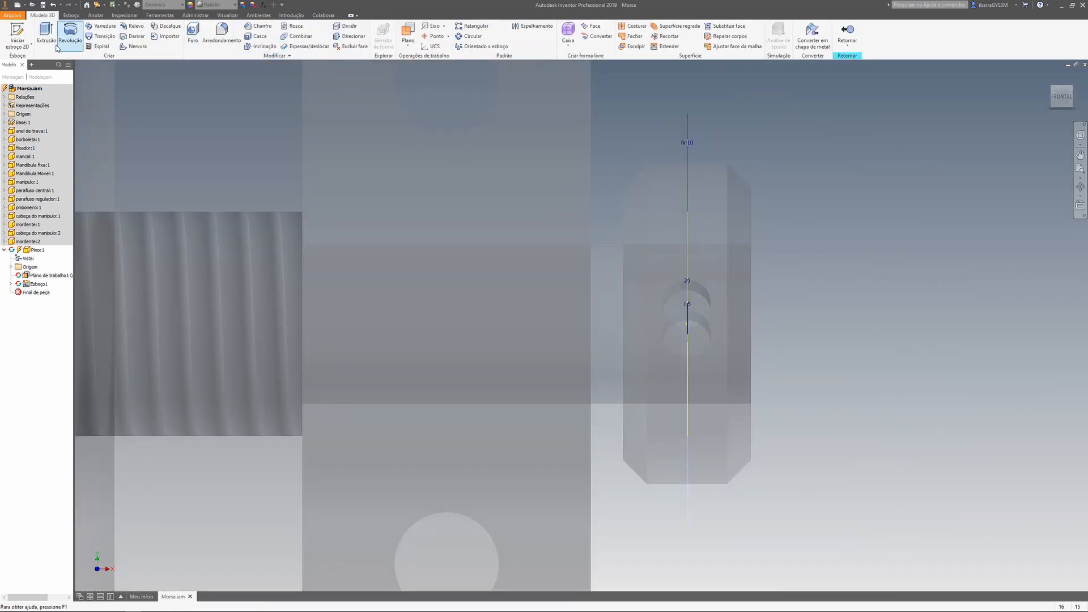
Step: Revolve the rectangle a full turn about its upper long edge to form the solid pin, and return to the assembly
left_click(71, 34)
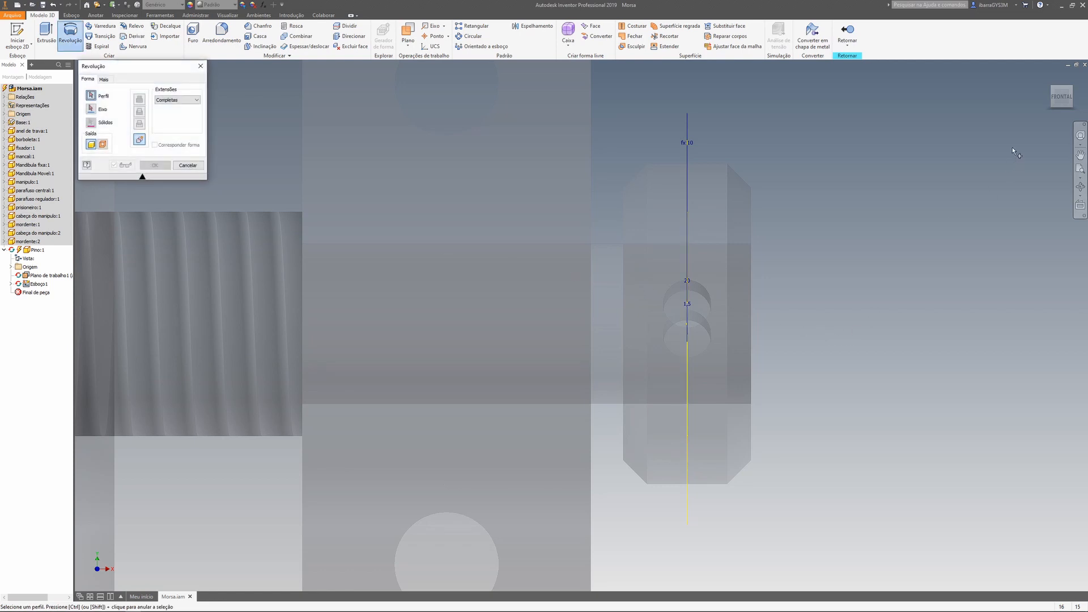
left_click_drag(1060, 97, 1006, 106)
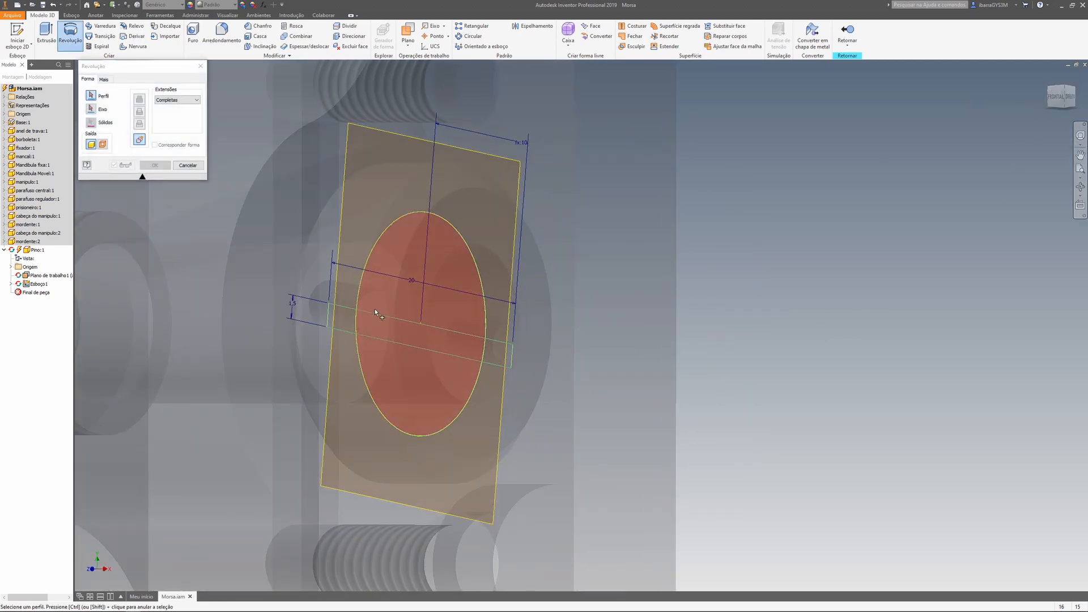
left_click(365, 320)
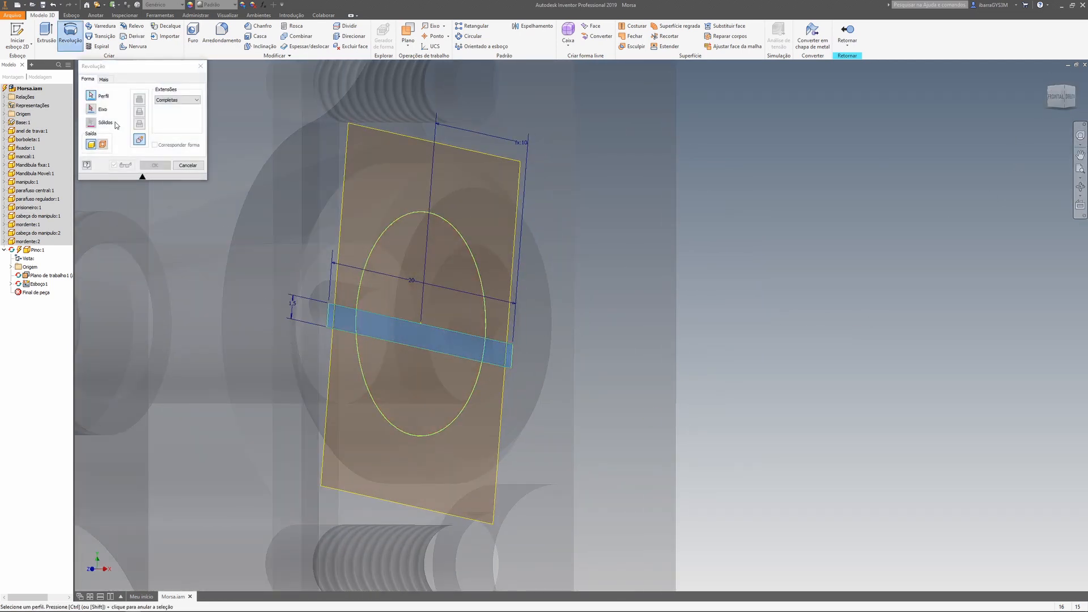
left_click(92, 111)
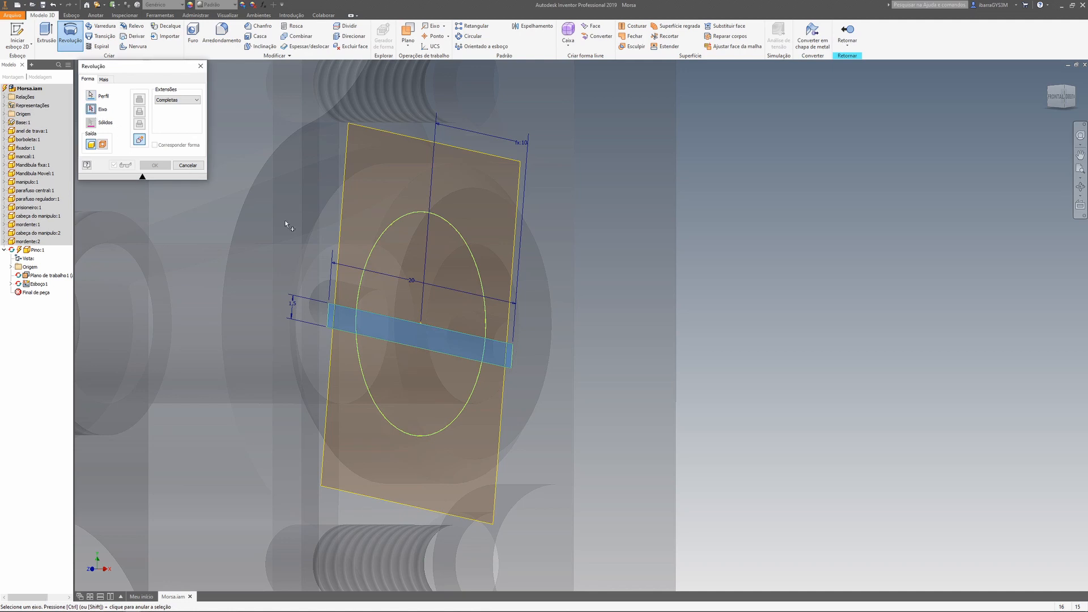
left_click(395, 317)
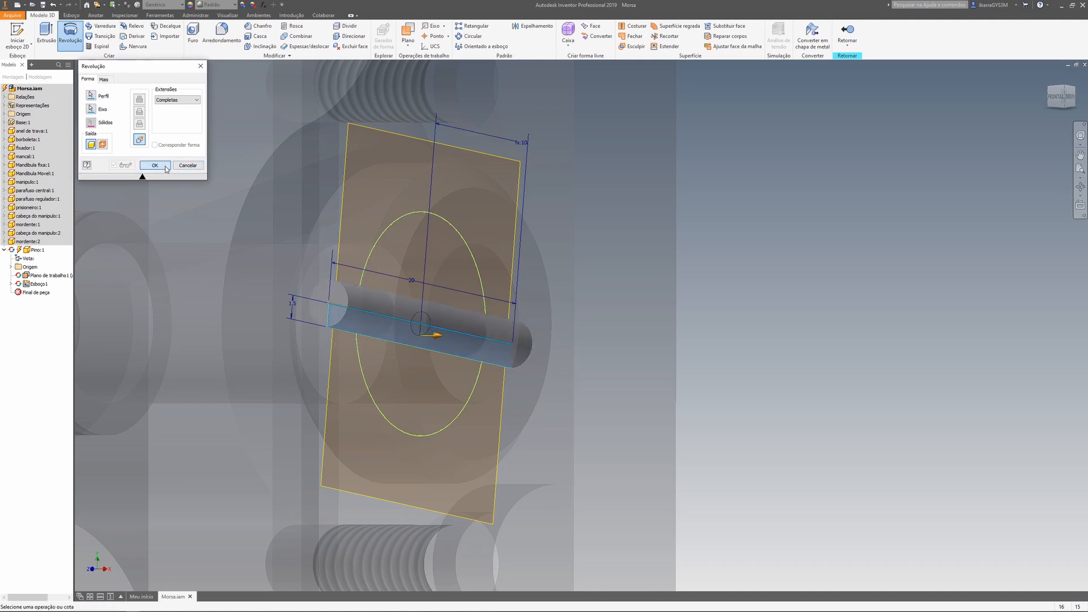
left_click(155, 165)
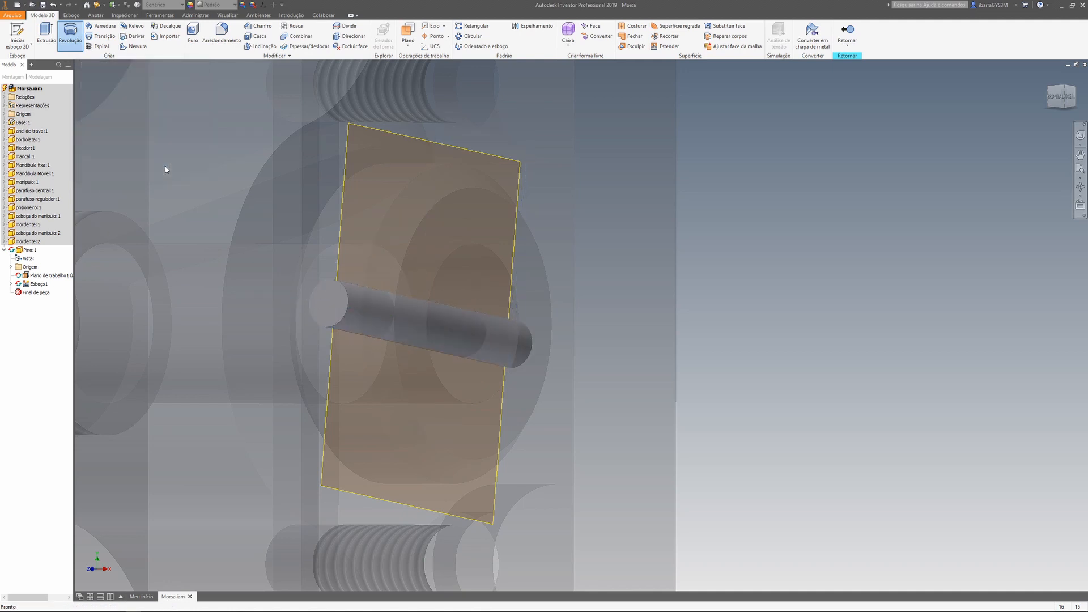
left_click(847, 33)
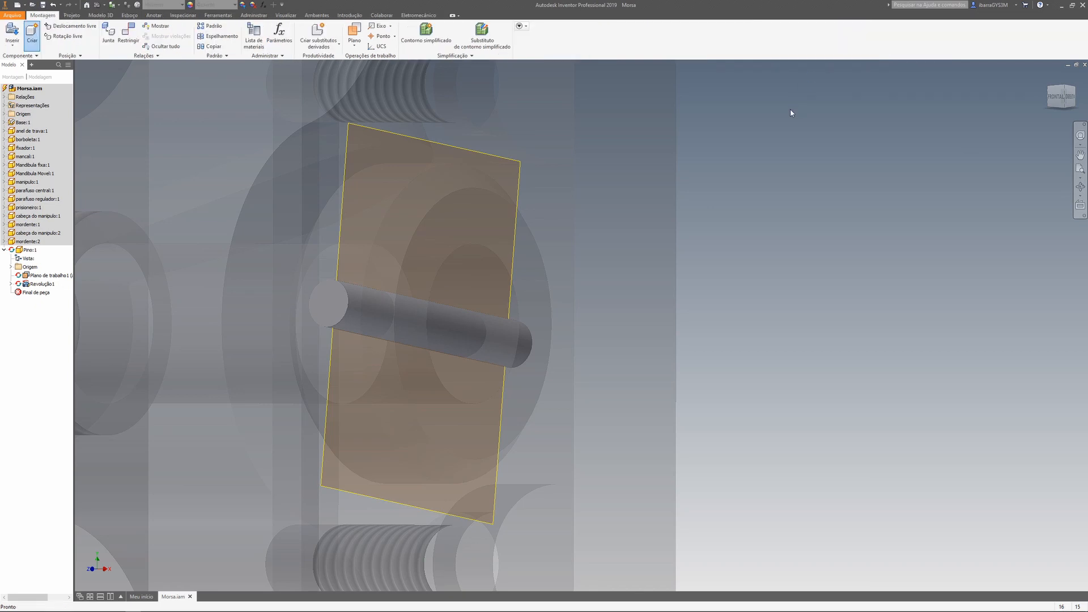
Step: Constrain the pin's axis to the axis of the radial hole in the ring with a mate offset of 0 mm
left_click_drag(361, 348, 386, 301)
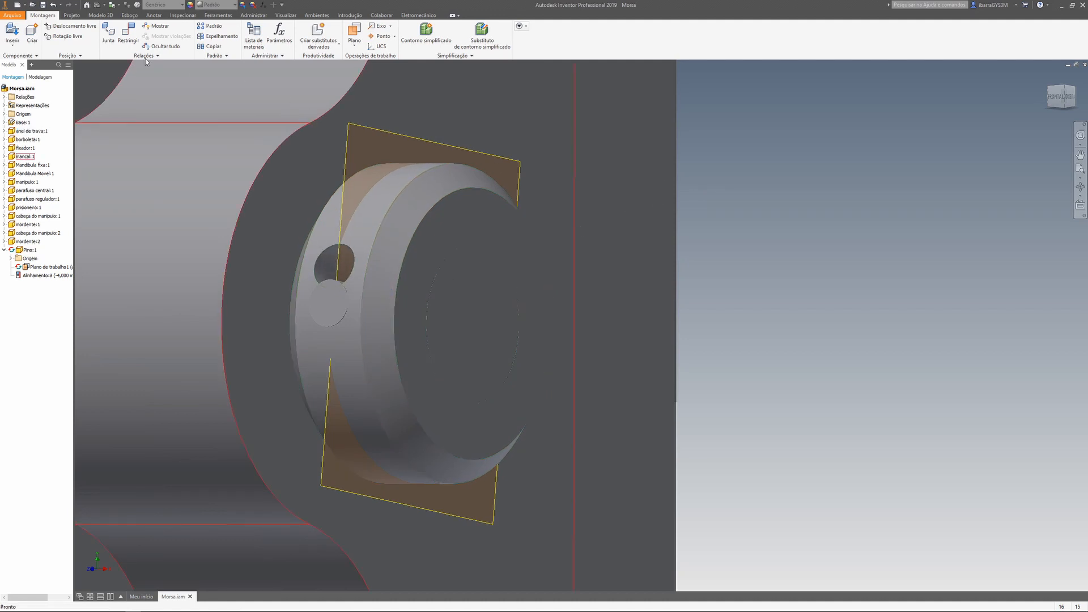
left_click(129, 34)
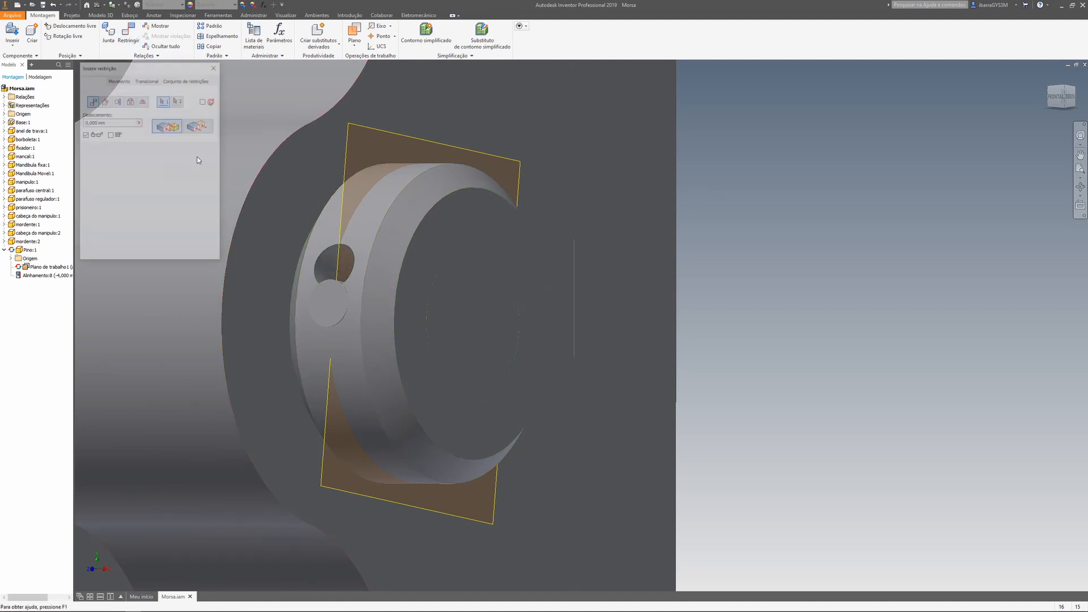
left_click(335, 262)
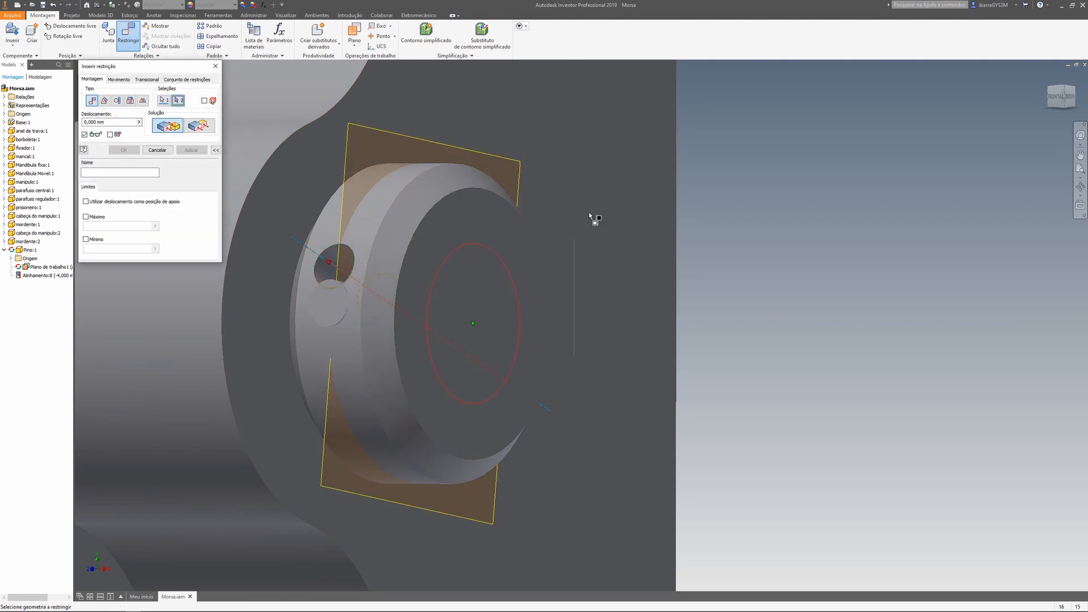
left_click_drag(1068, 98, 1071, 116)
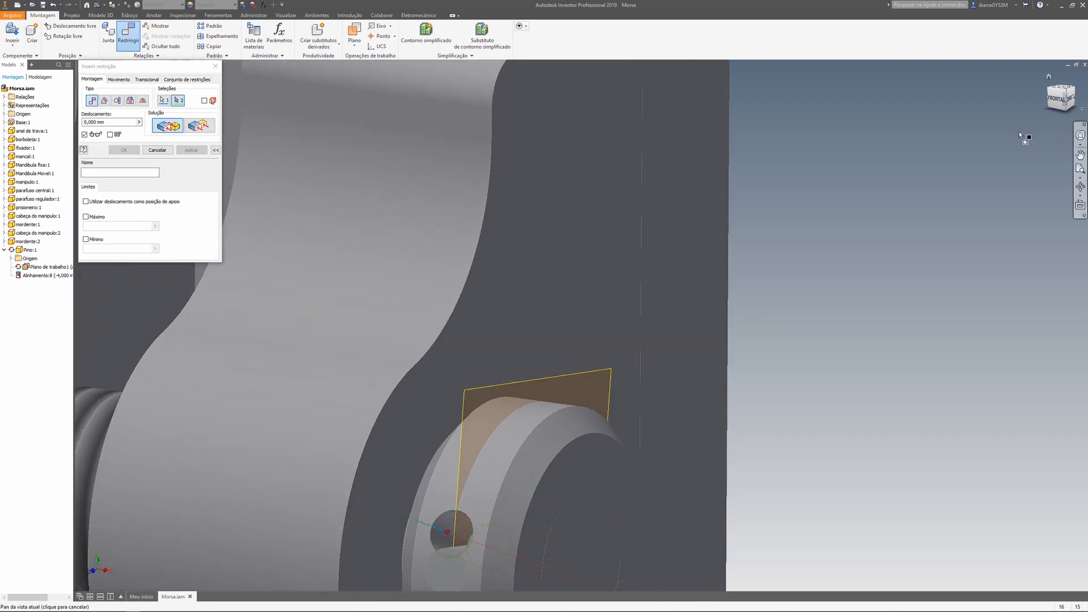
left_click(464, 548)
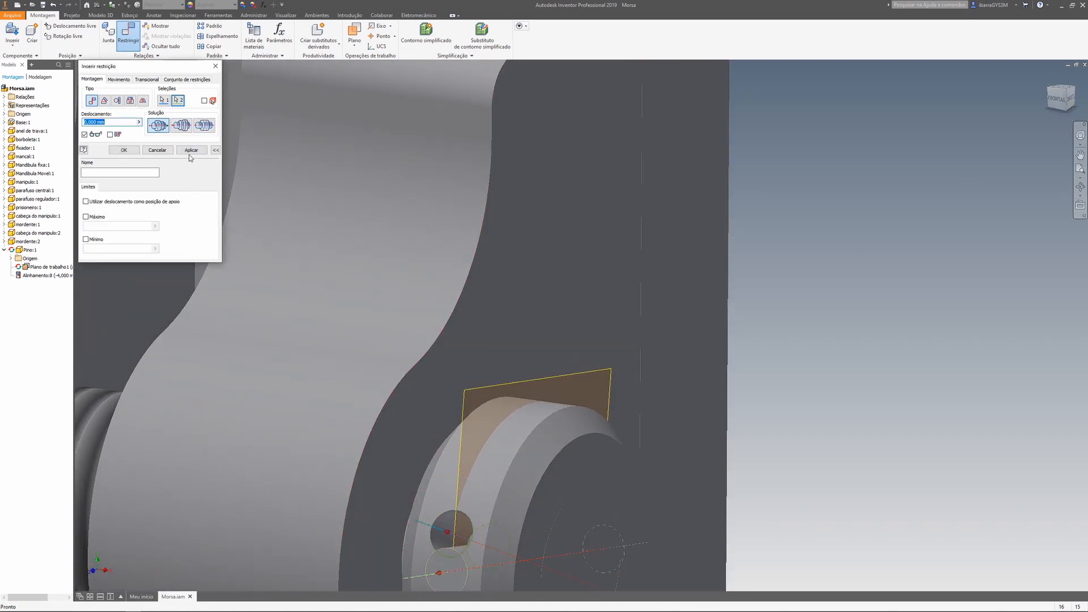
left_click(213, 125)
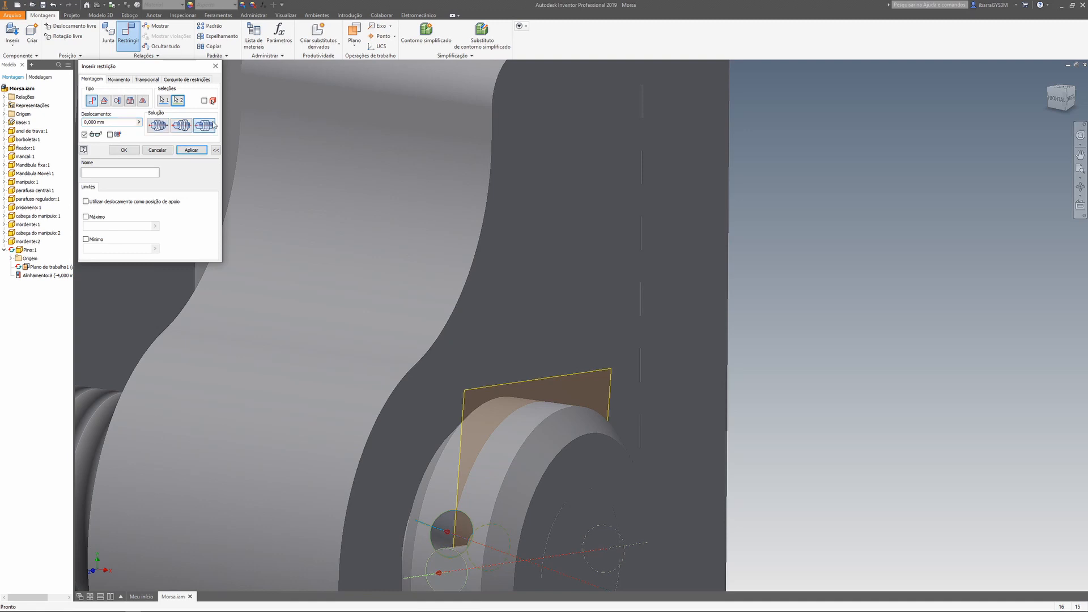
left_click(198, 151)
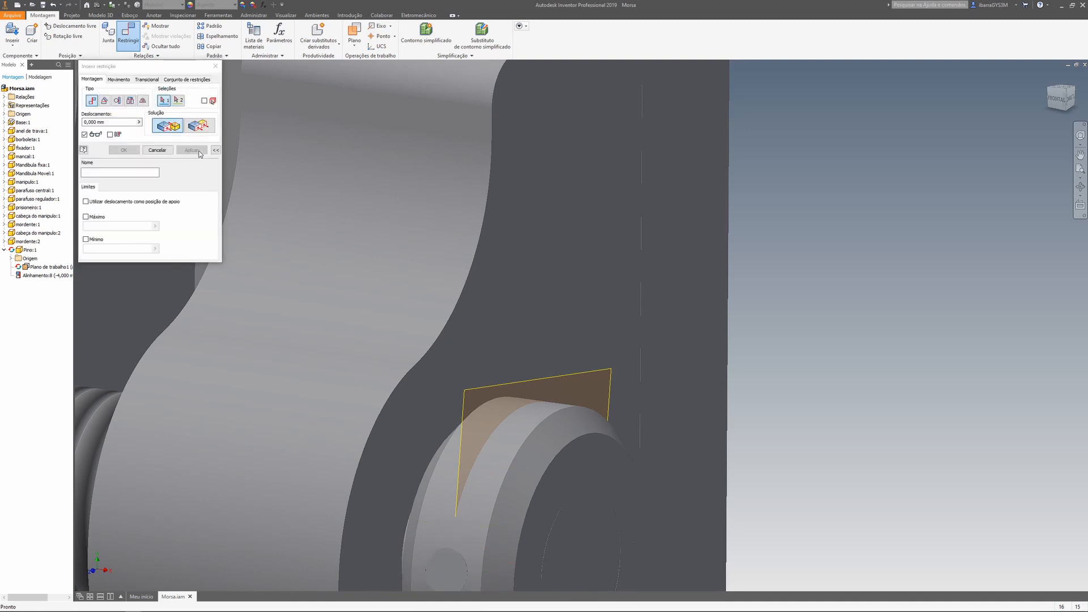
left_click(218, 70)
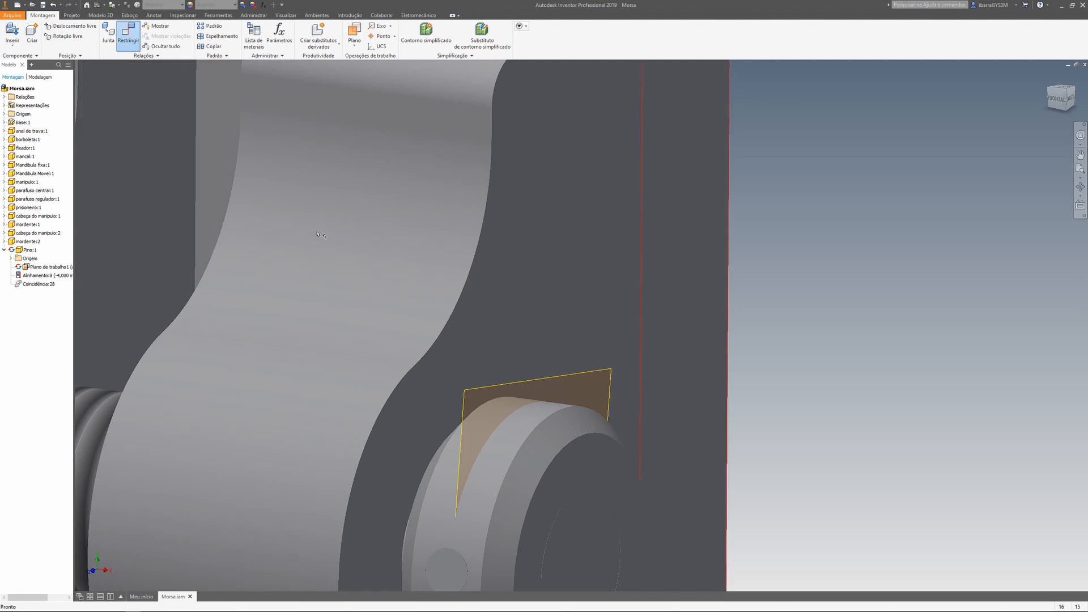
Step: Rotate the ring around the central screw's end together with its pin, and hide the anel de trava:1 component
left_click_drag(501, 456, 581, 317)
scroll(876, 393, "down", 3)
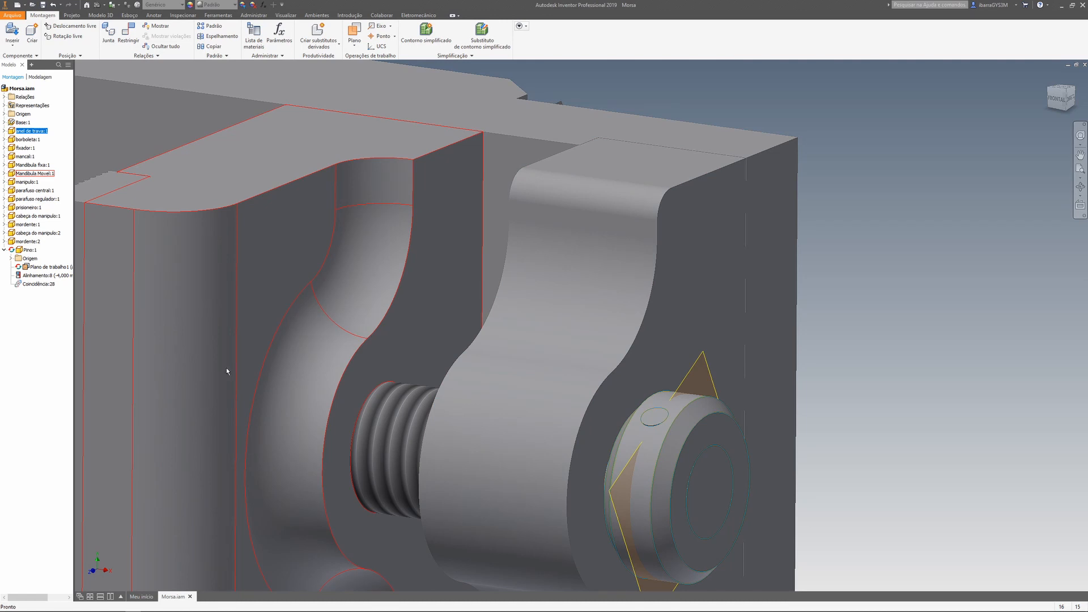
right_click(15, 131)
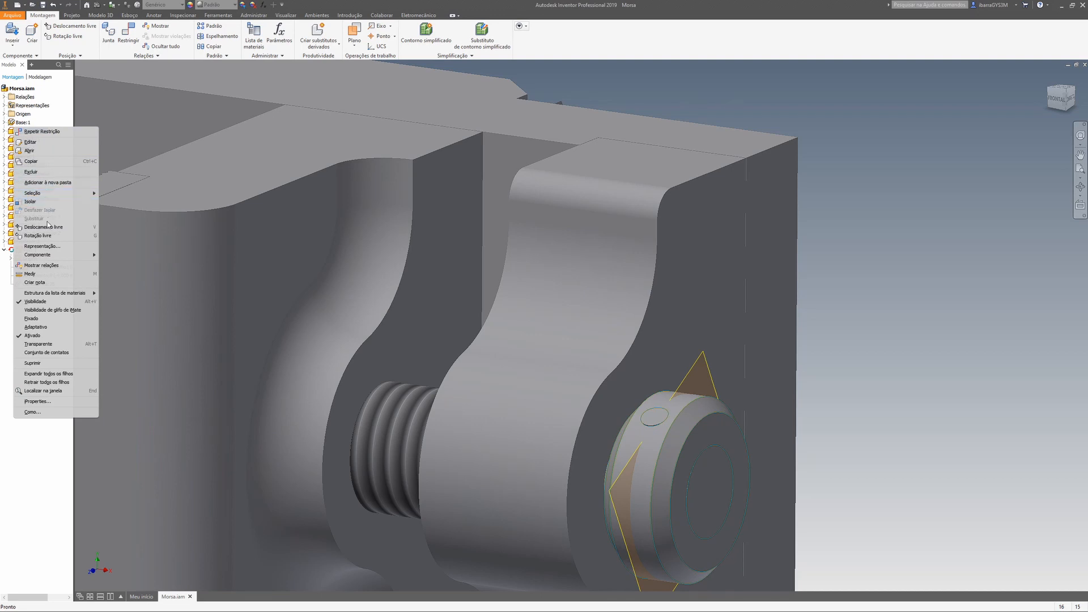
left_click(49, 304)
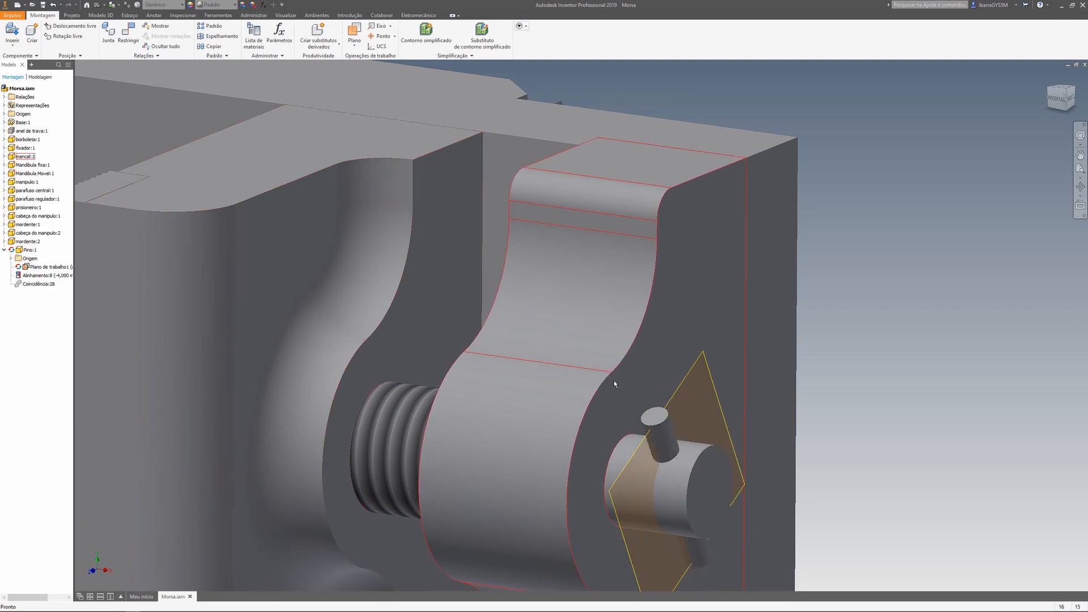
Step: Examine where the pin passes through the central screw's end and test how the pin moves
scroll(765, 516, "down", 5)
middle_click_drag(625, 411, 593, 236)
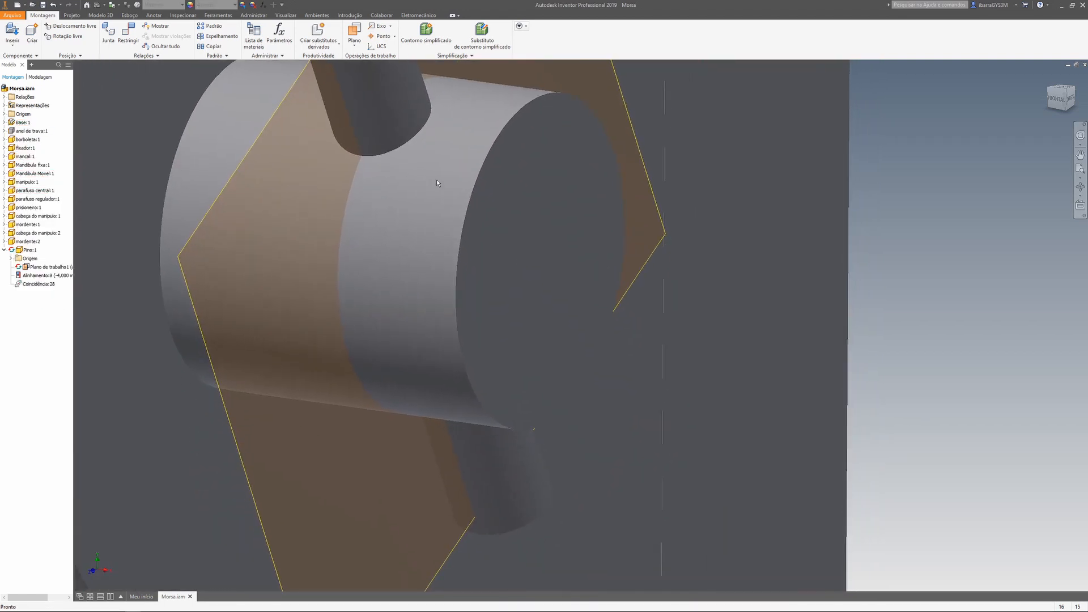
left_click_drag(386, 118, 377, 283)
scroll(391, 237, "up", 3)
scroll(376, 283, "up", 4)
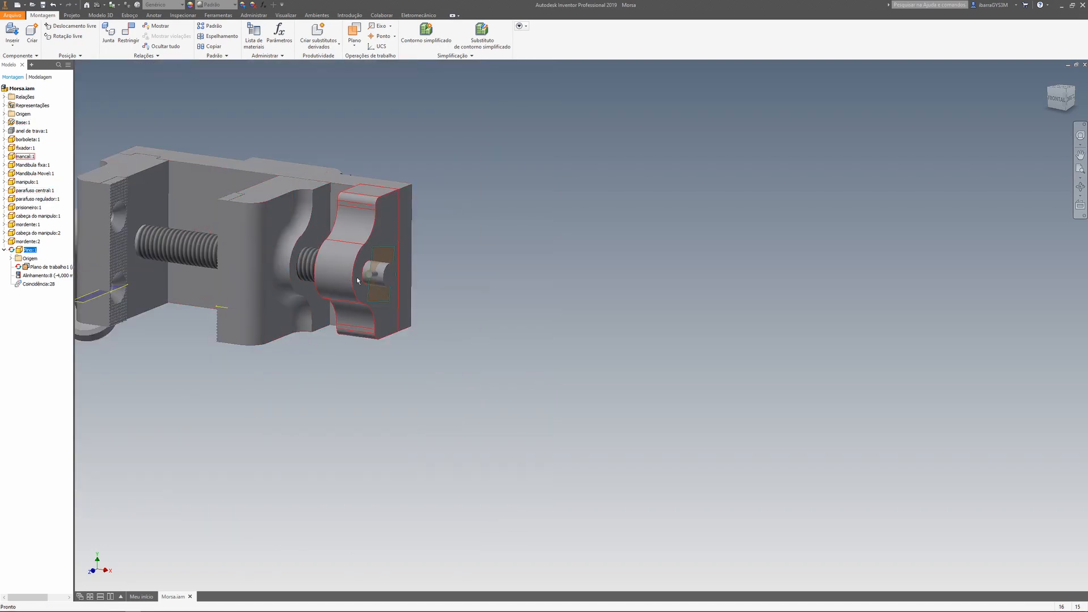
left_click_drag(370, 280, 330, 286)
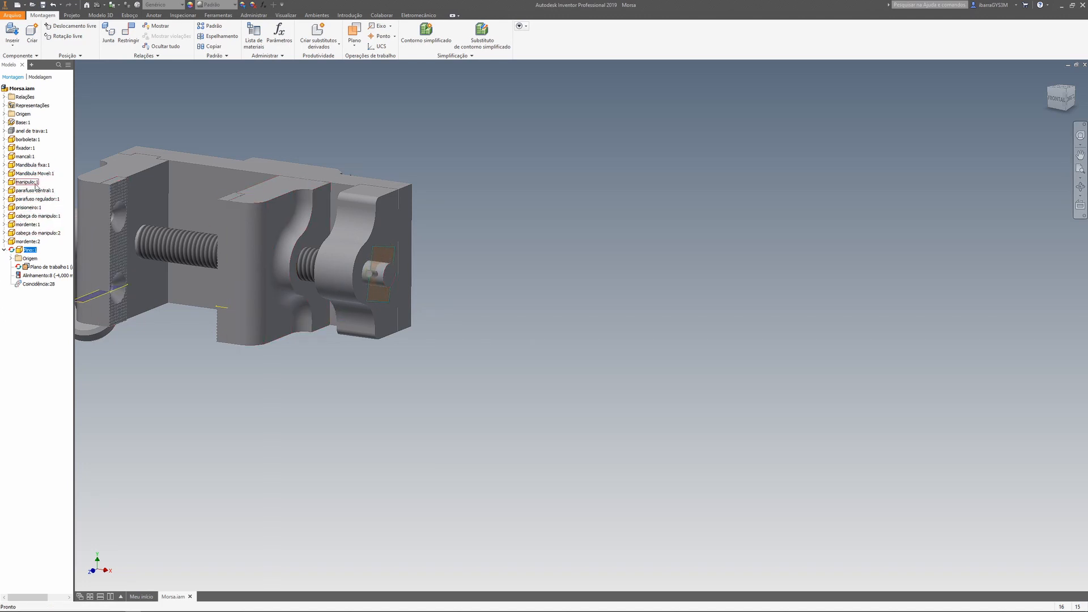
Step: Open the parafuso central:1 component for in-place editing
left_click(35, 191)
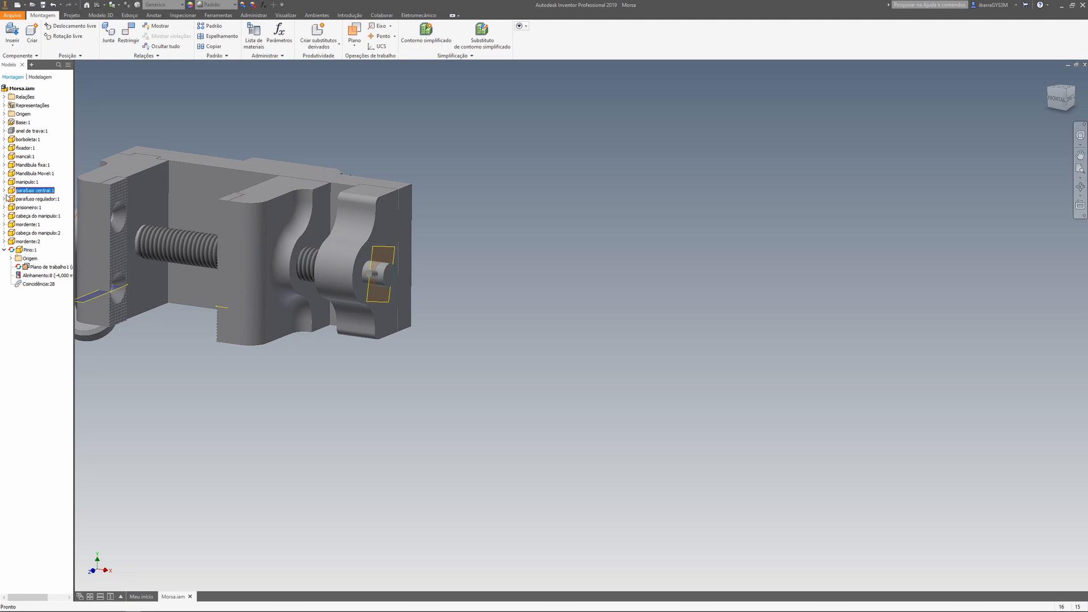
left_click(4, 190)
left_click(12, 192)
double_click(12, 191)
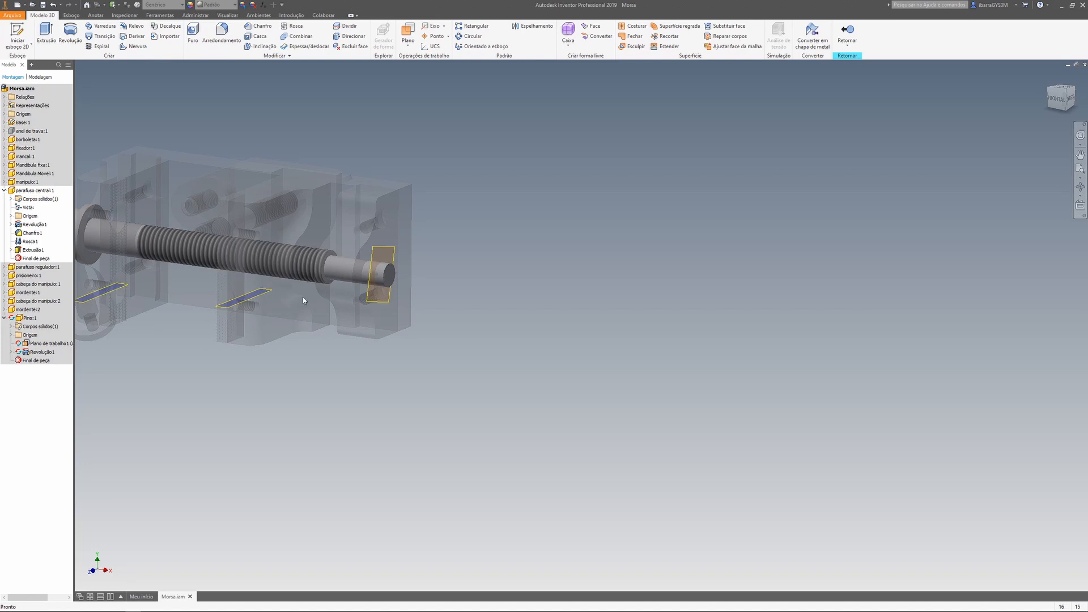
Step: Start a 2D sketch on the central screw's XZ origin plane
scroll(114, 323, "down", 2)
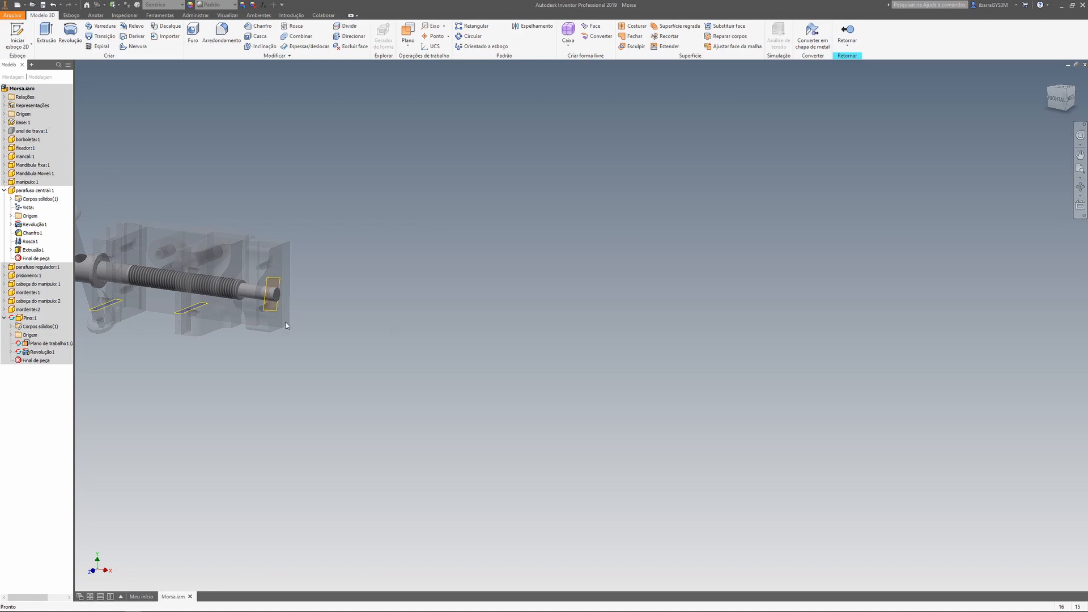
left_click(17, 32)
middle_click_drag(284, 242, 442, 238)
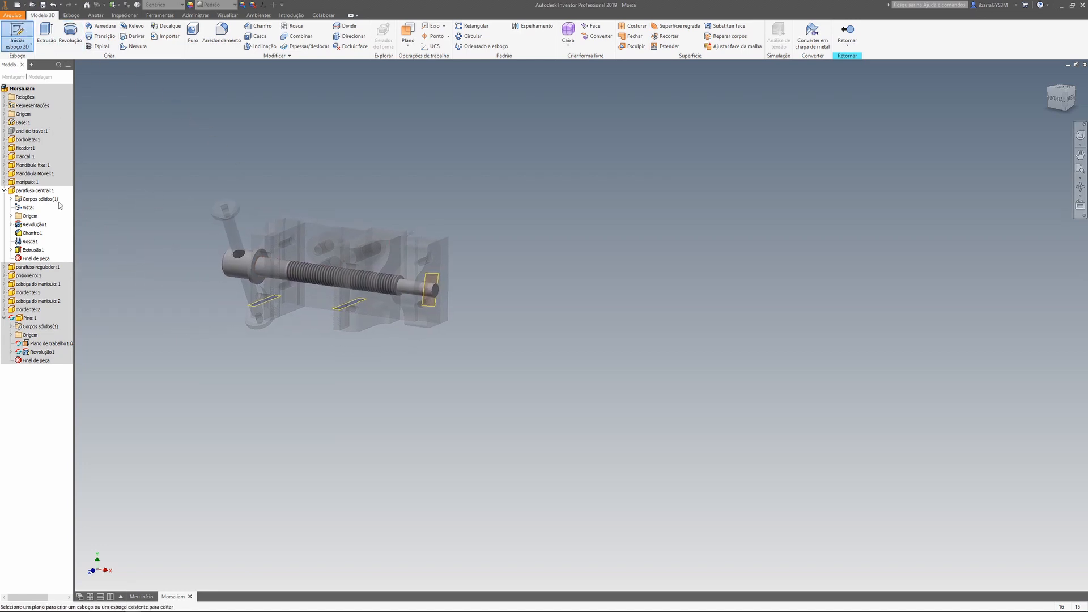
left_click(12, 216)
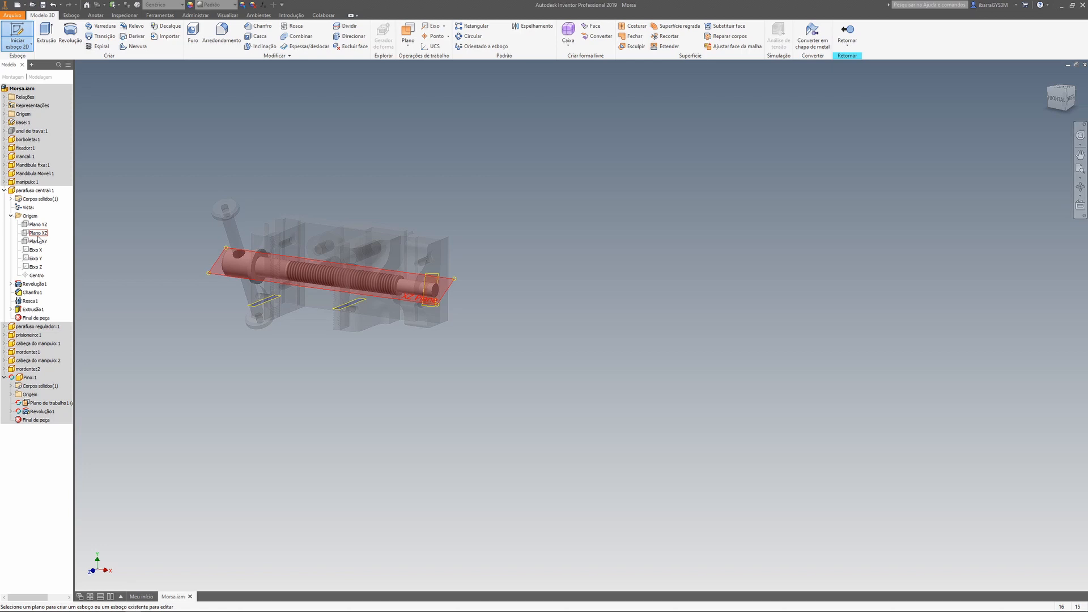
left_click(27, 233)
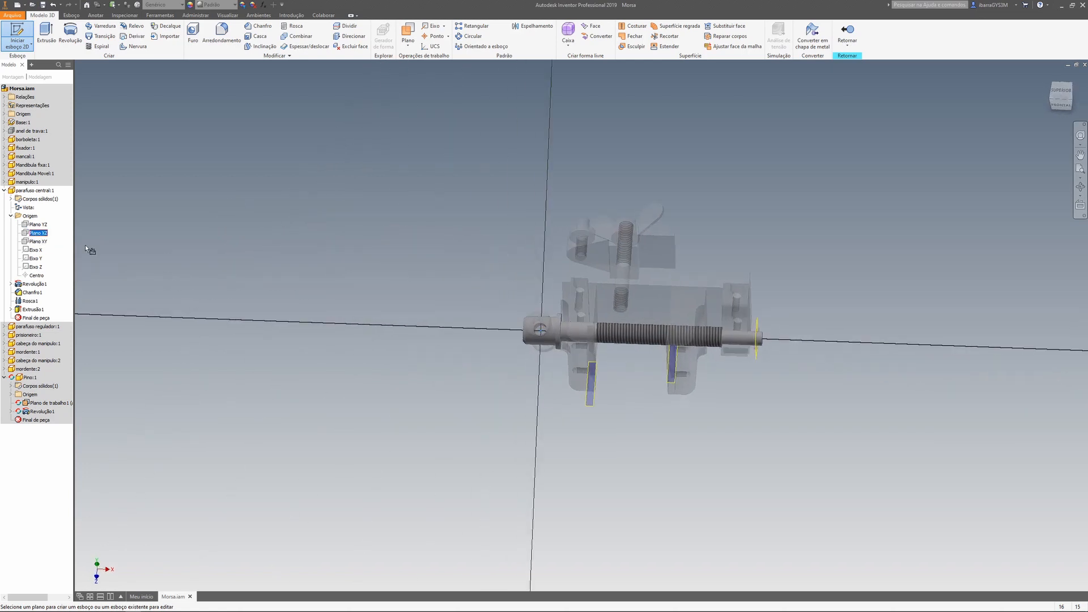
scroll(827, 337, "up", 5)
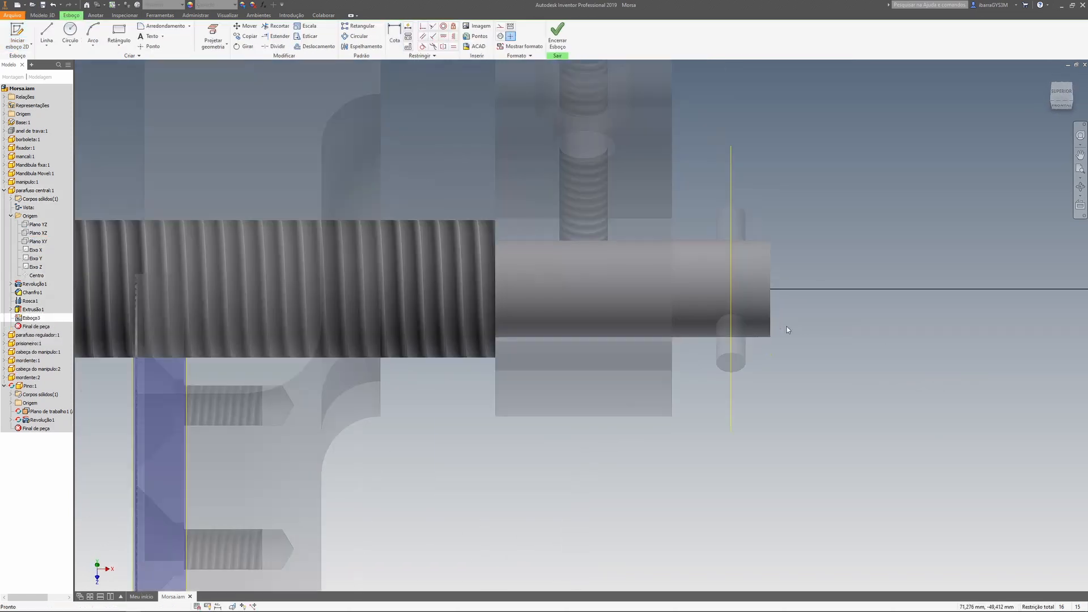
Step: Project the pin's two circular end edges into the sketch and draw a line between their centres
left_click(219, 35)
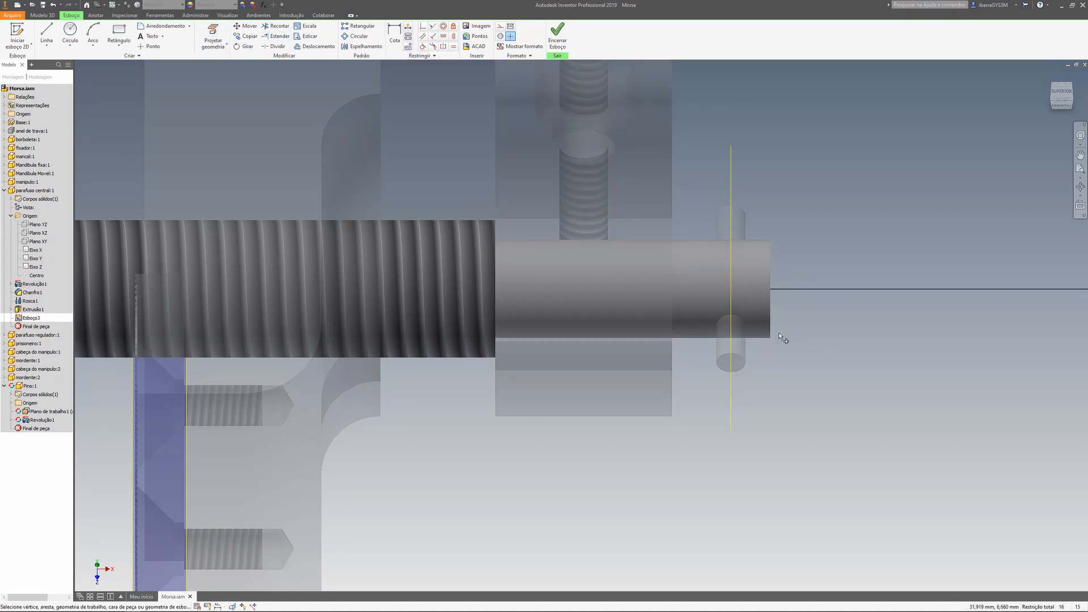
left_click(743, 360)
left_click(744, 215)
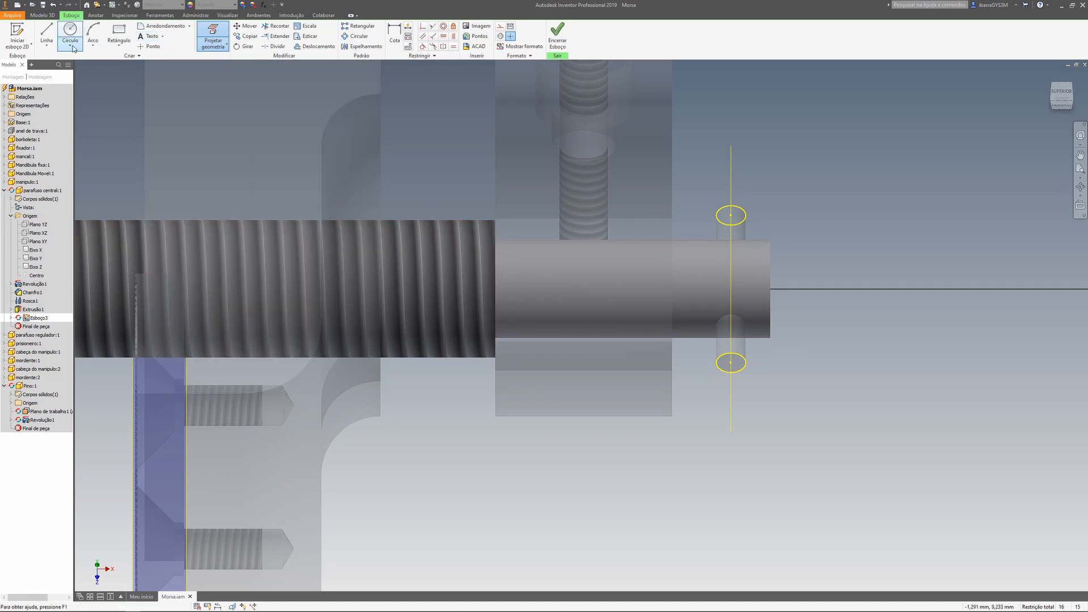
left_click(47, 33)
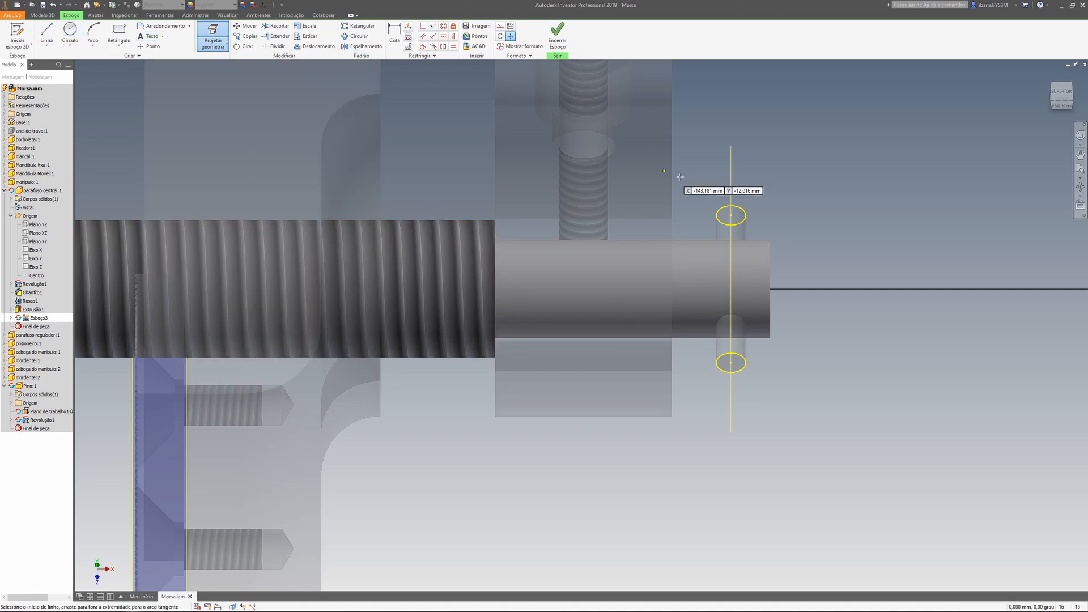
left_click(731, 215)
left_click(731, 362)
key("Escape")
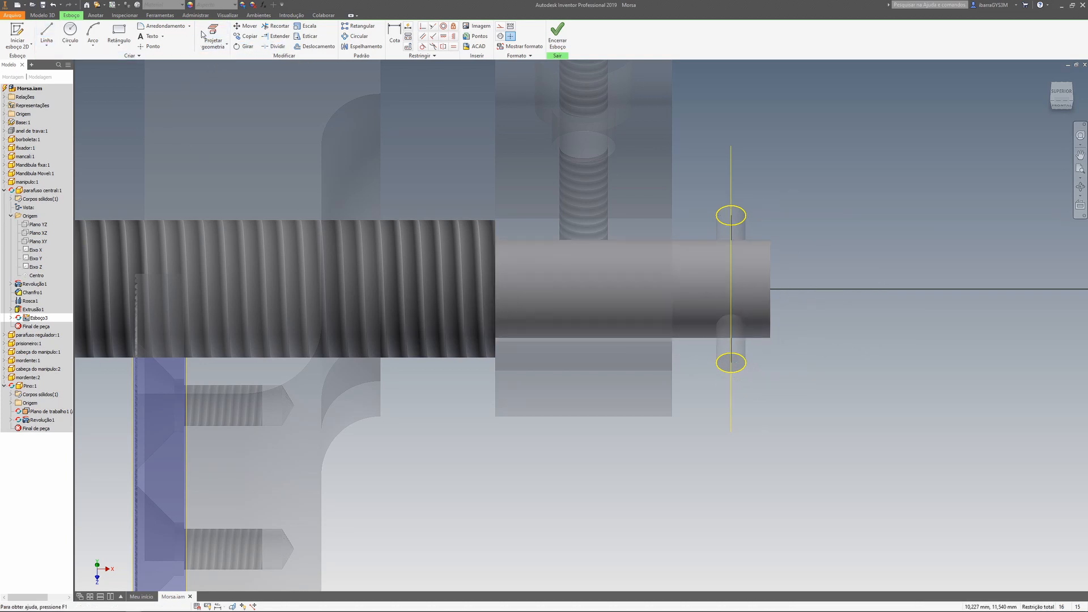
Step: Try to dimension the distance from the projected upper circle's centre to the screw's end edge
key("d")
left_click(731, 215)
left_click(770, 261)
left_click(765, 183)
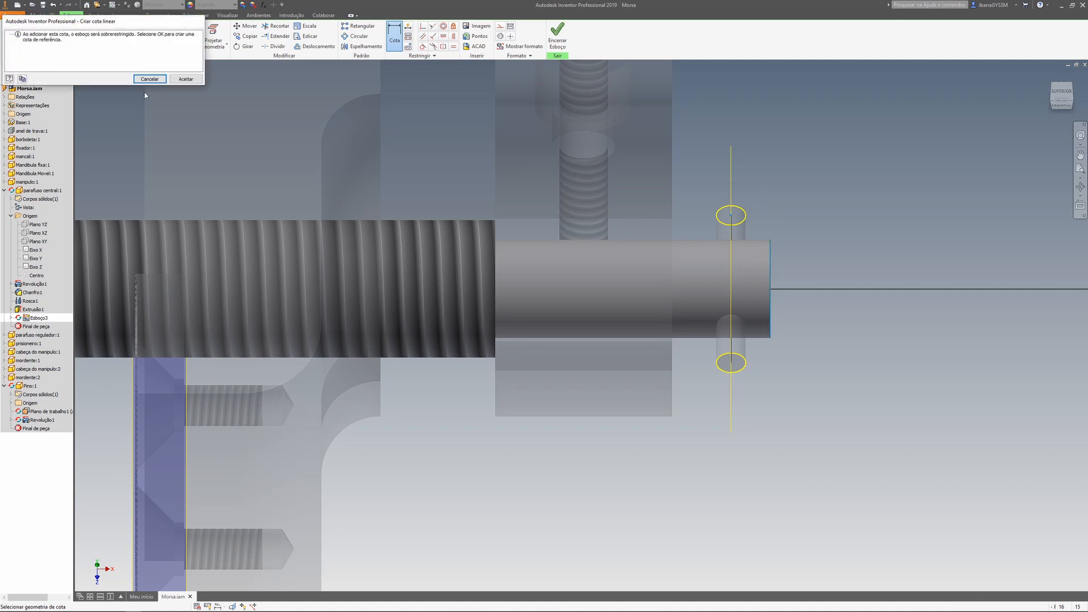
left_click(164, 80)
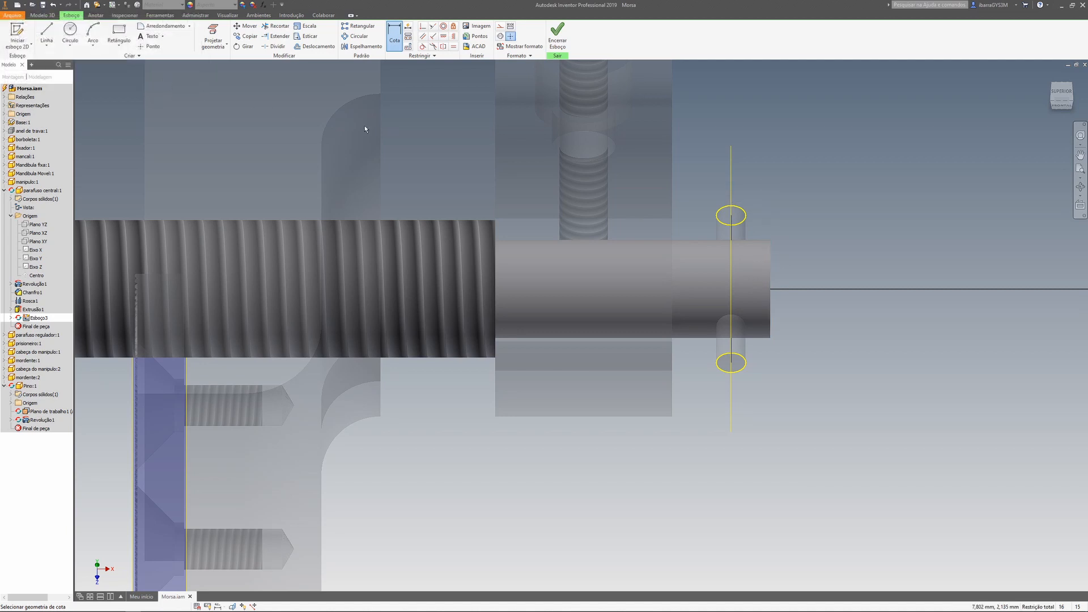
key("Escape")
Step: Delete the line between the projected circle centres, and undo that deletion
left_click_drag(699, 161, 791, 418)
key("Delete")
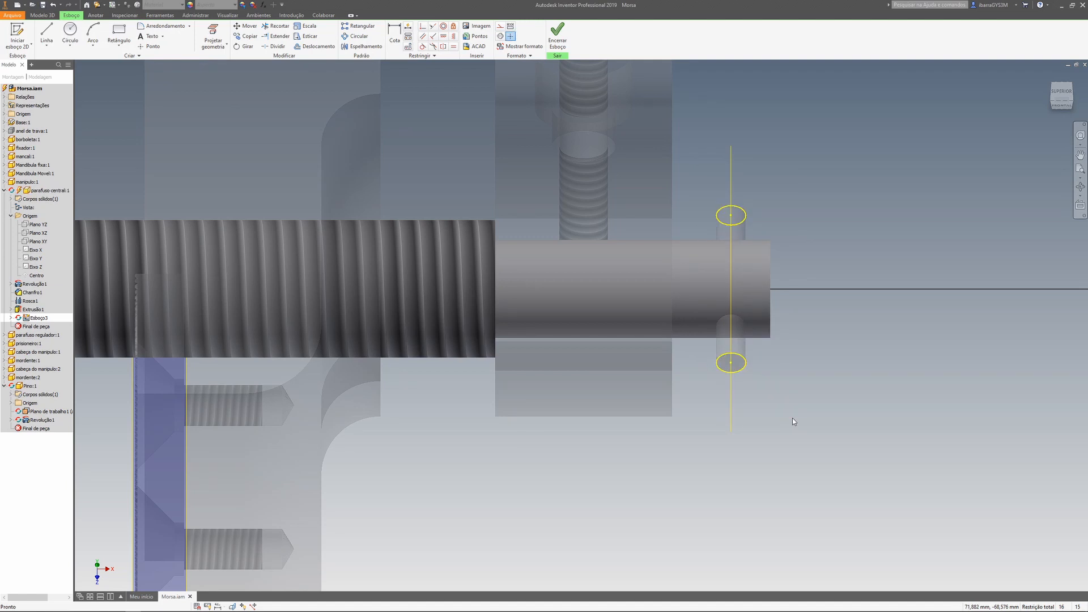
mouse_move(828, 442)
left_mouse_down()
mouse_move(765, 335)
mouse_move(695, 133)
left_mouse_up()
left_click(695, 137)
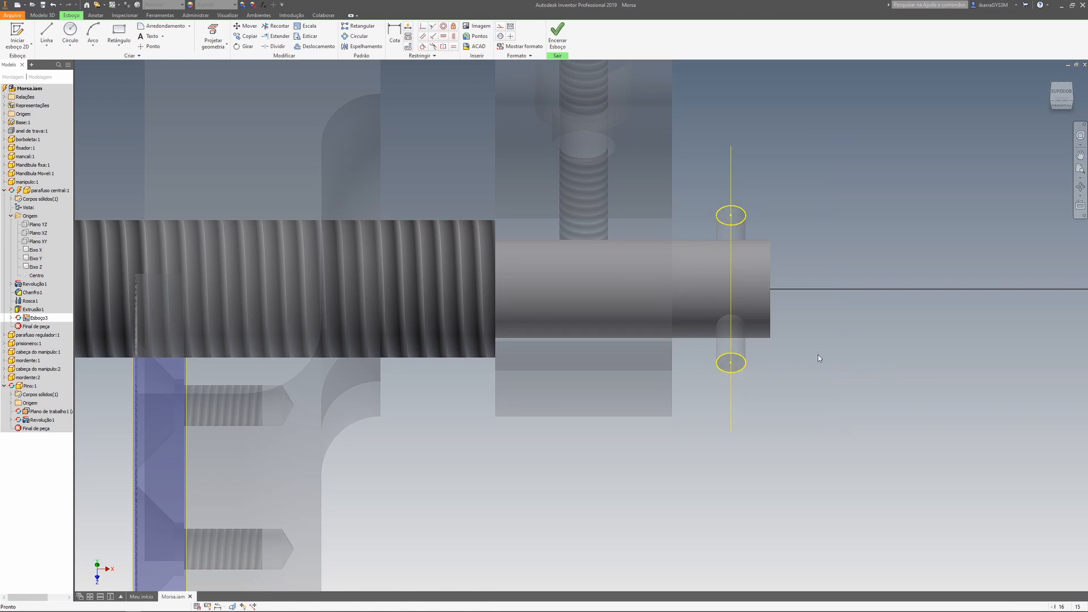
right_click(749, 370)
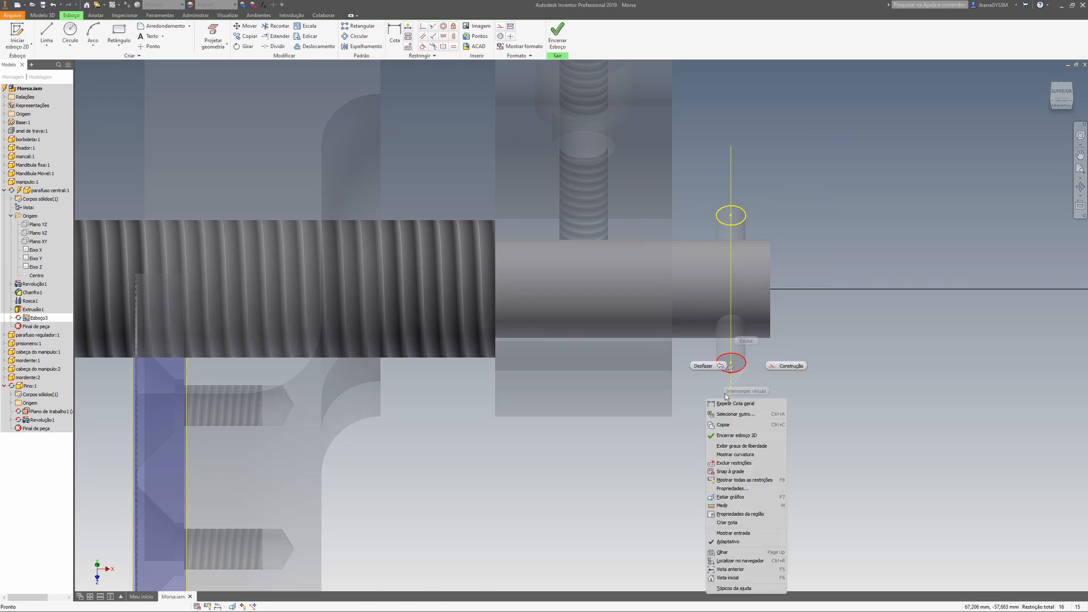
left_click(709, 365)
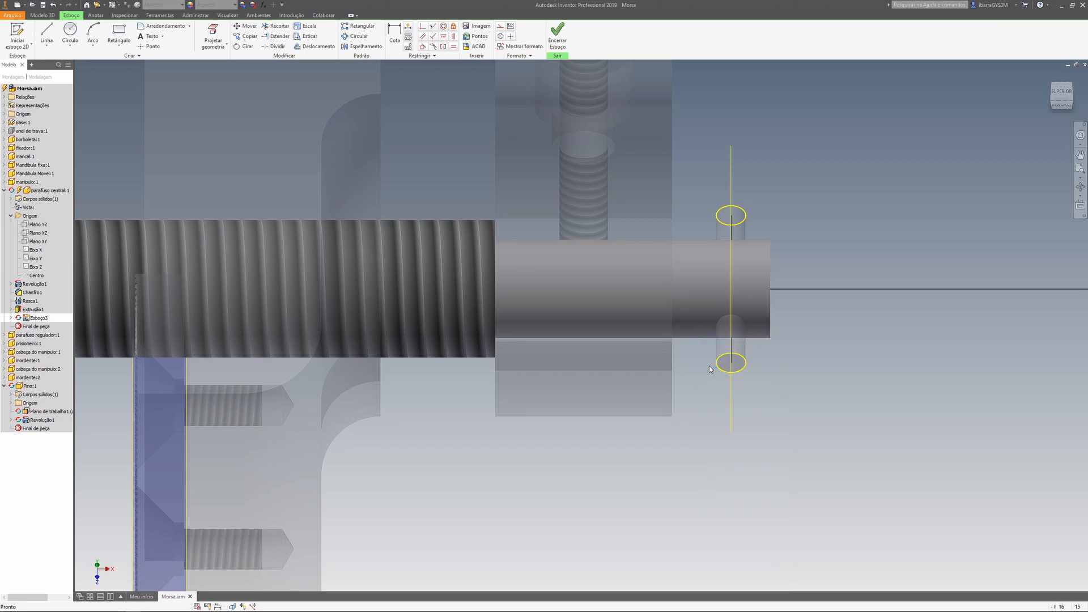
Step: Finish the sketch with the projected pin edges and delete it from the central screw
left_click(557, 34)
left_click(41, 318)
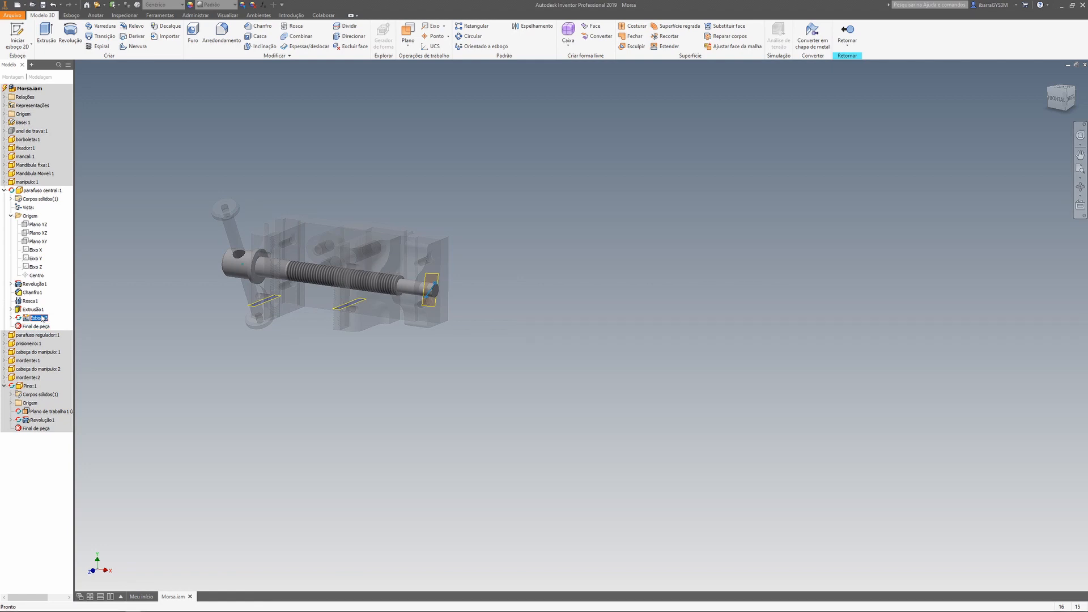
key("Delete")
Step: Sketch a circle about 3.1 mm in diameter at the pin's position near the screw's end on its XZ plane, with sliced graphics
left_click(17, 34)
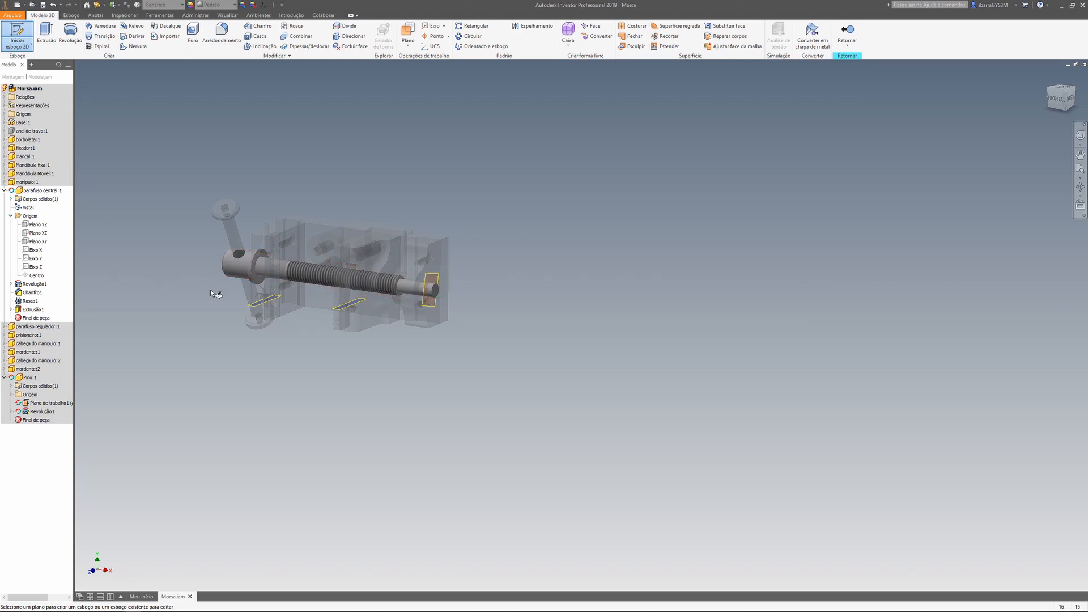
left_click(44, 234)
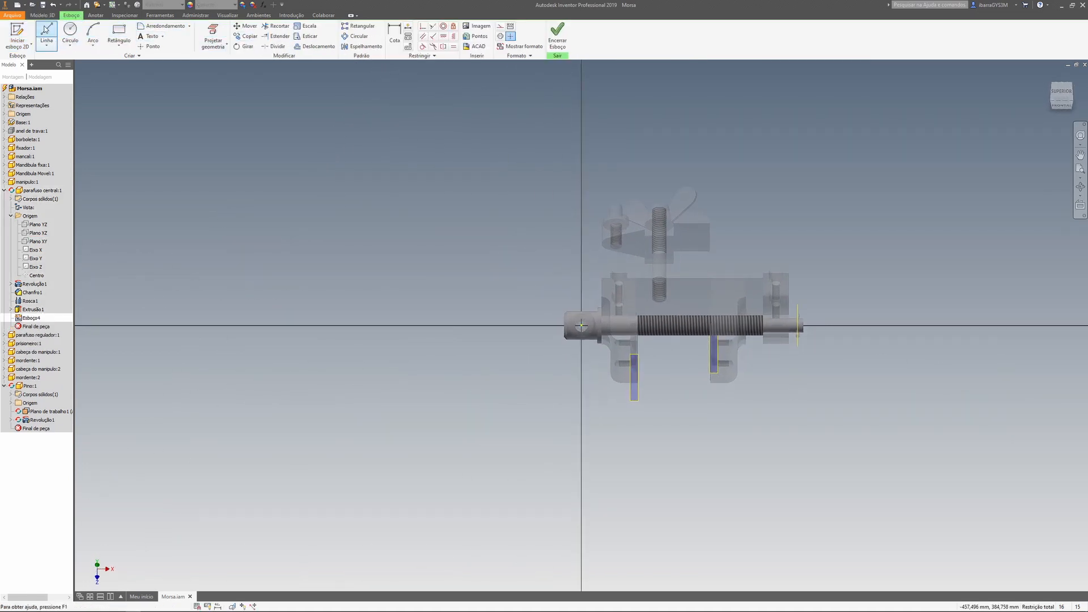
left_click(49, 33)
scroll(832, 348, "down", 5)
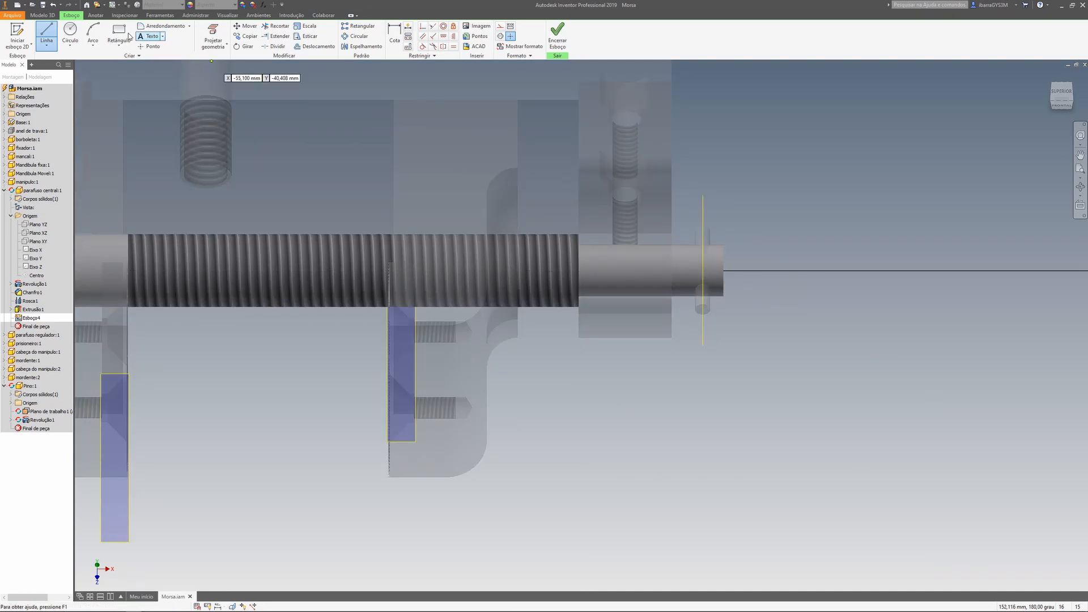
left_click(73, 33)
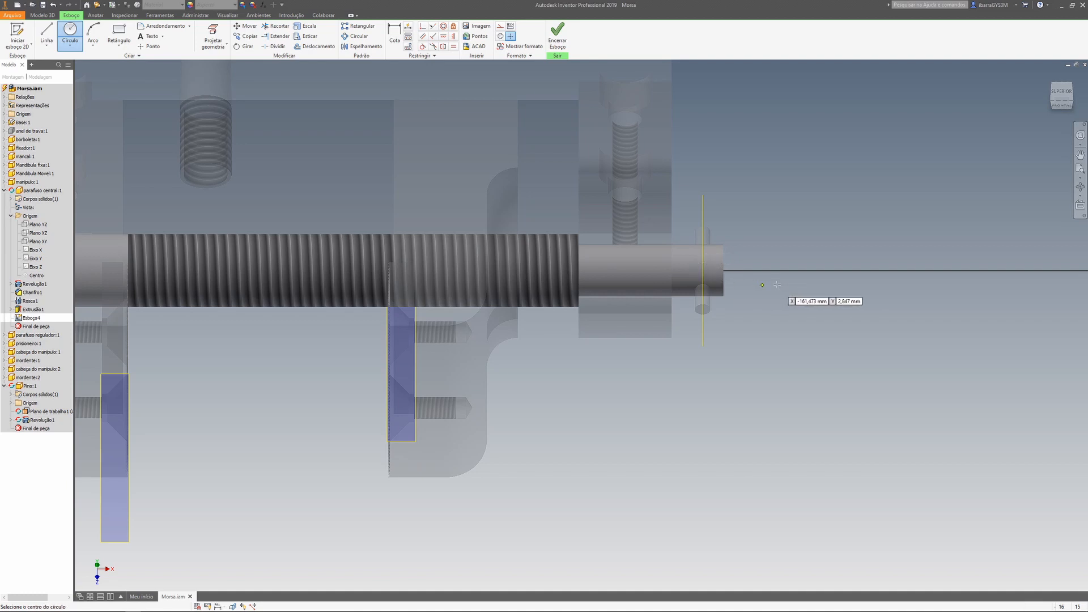
left_click(394, 34)
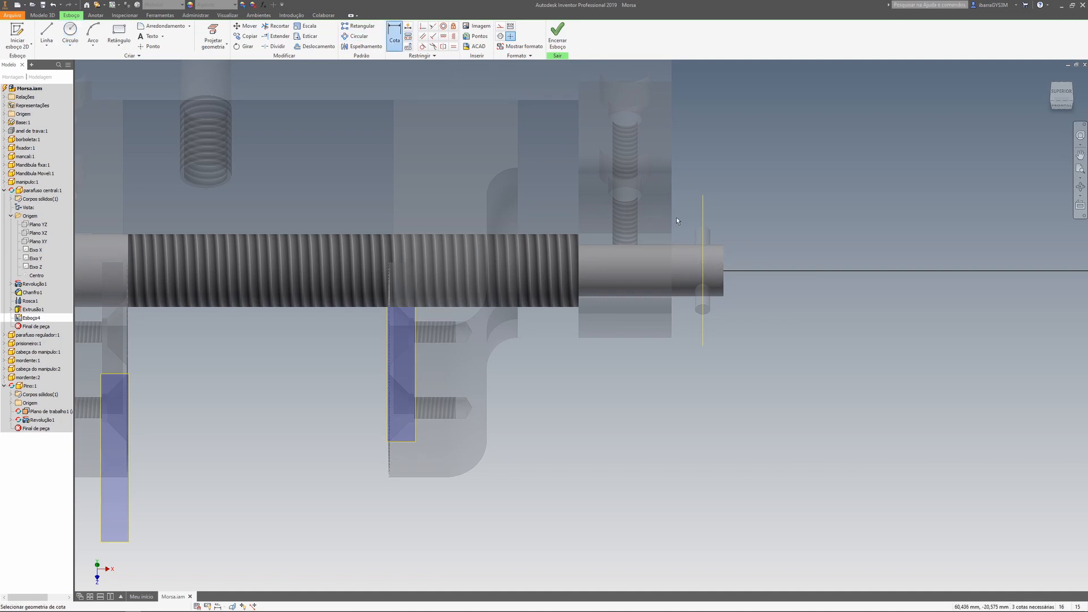
key("F7")
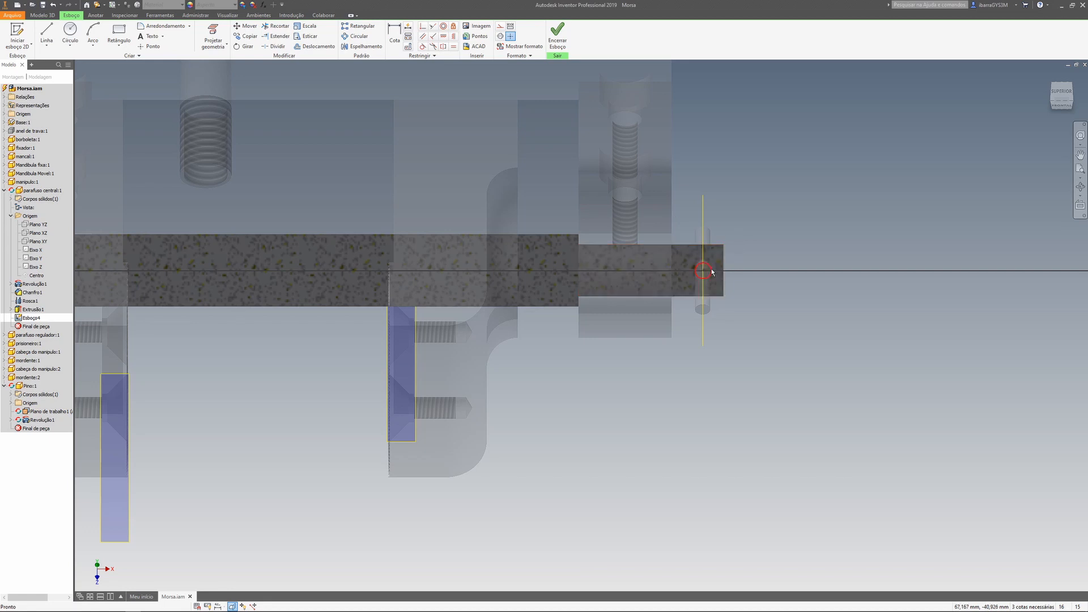
Step: Dimension the circle's diameter at 3 mm
key("d")
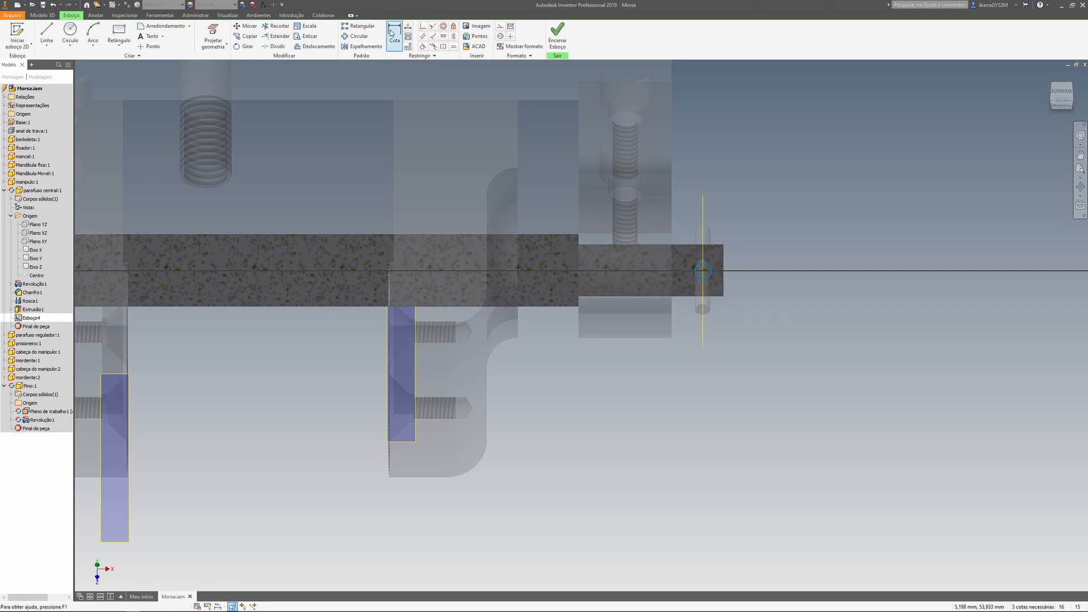
left_click(712, 275)
left_click(791, 272)
type("3")
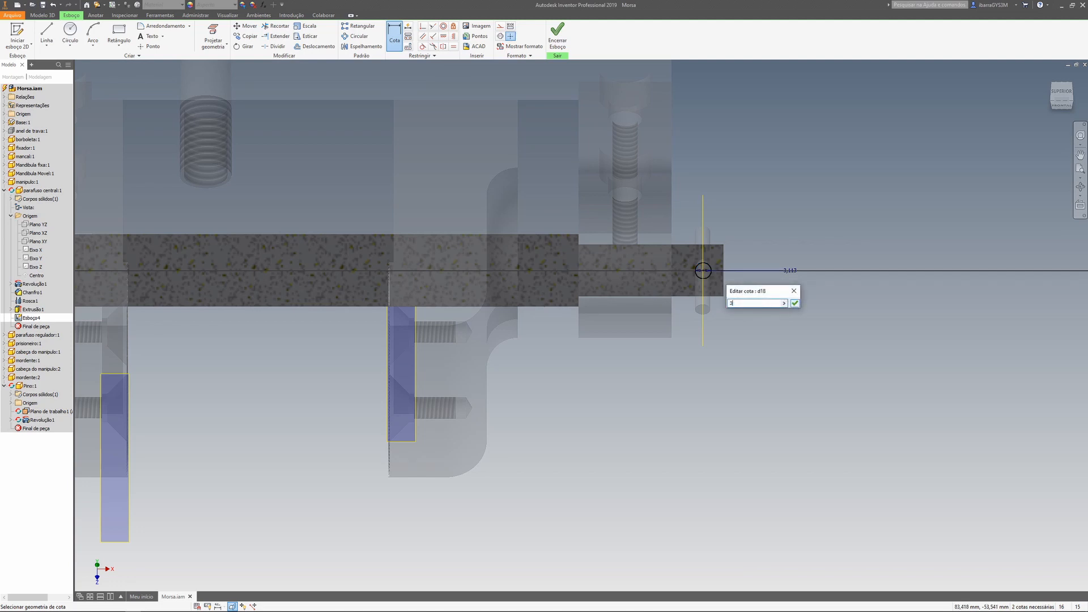
left_click(795, 304)
Step: Dimension the circle's centre 4 mm from the end edge of the central screw
left_click(705, 271)
left_click(704, 291)
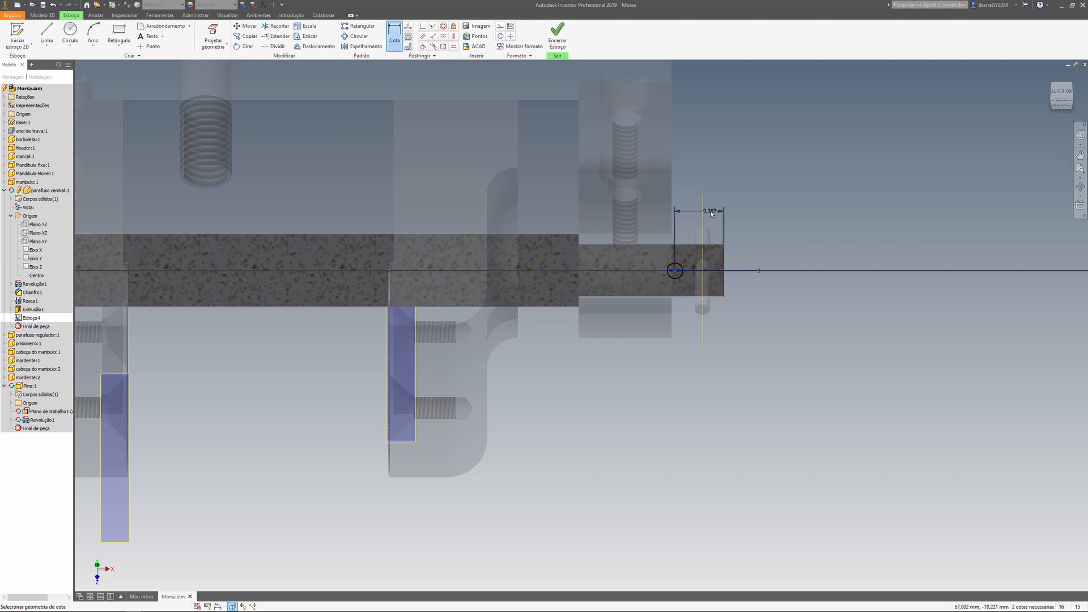
left_click(712, 213)
type("4")
Step: Add a vertical dimension from the end edge's corner to the circle's centre and finish the sketch
left_click(743, 247)
left_click(789, 279)
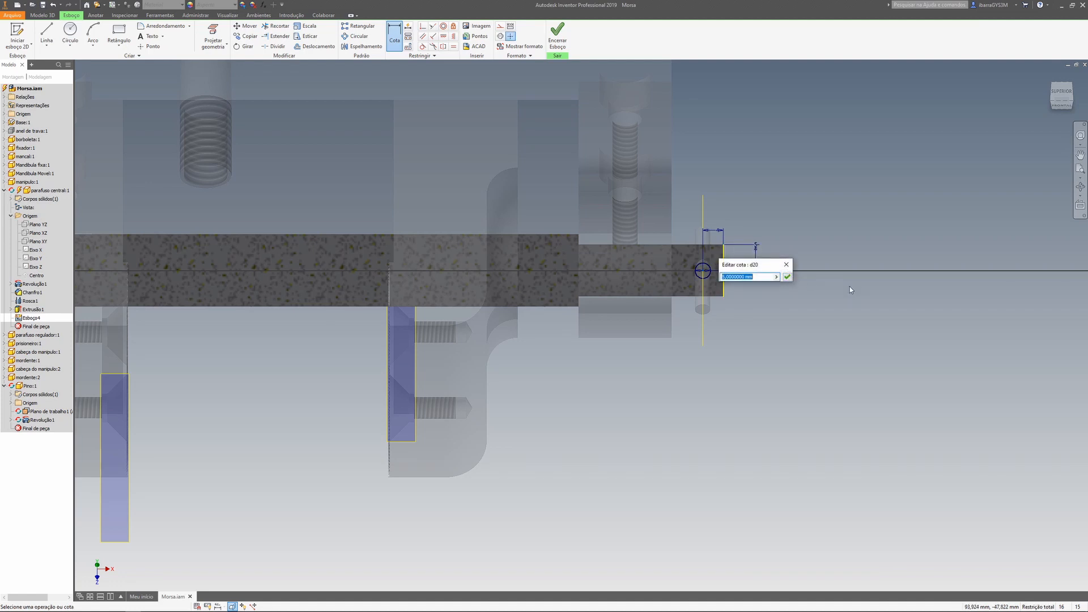
key("Return")
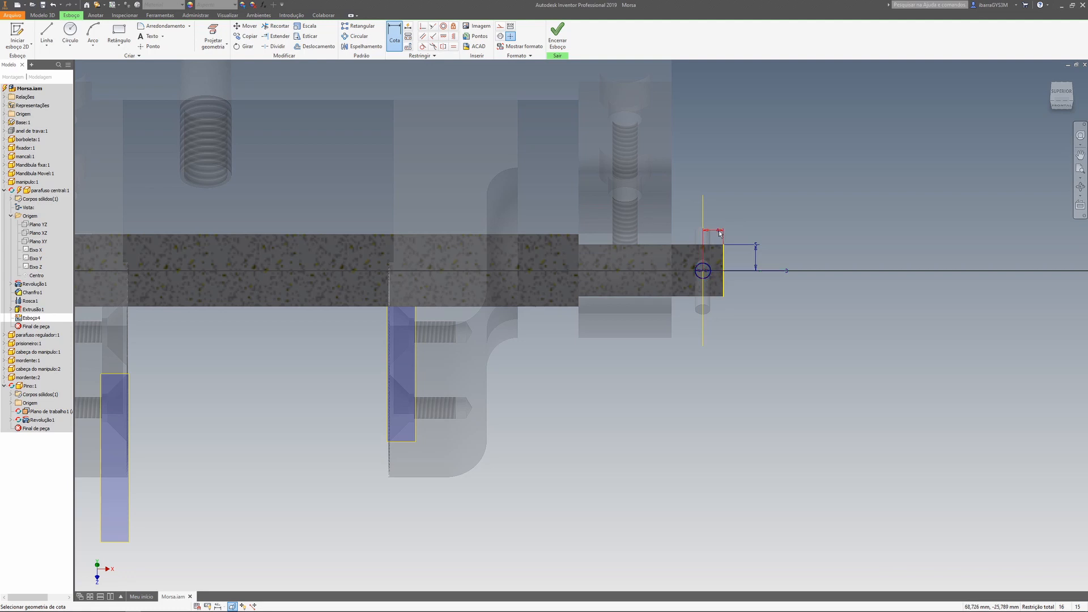
left_click(558, 35)
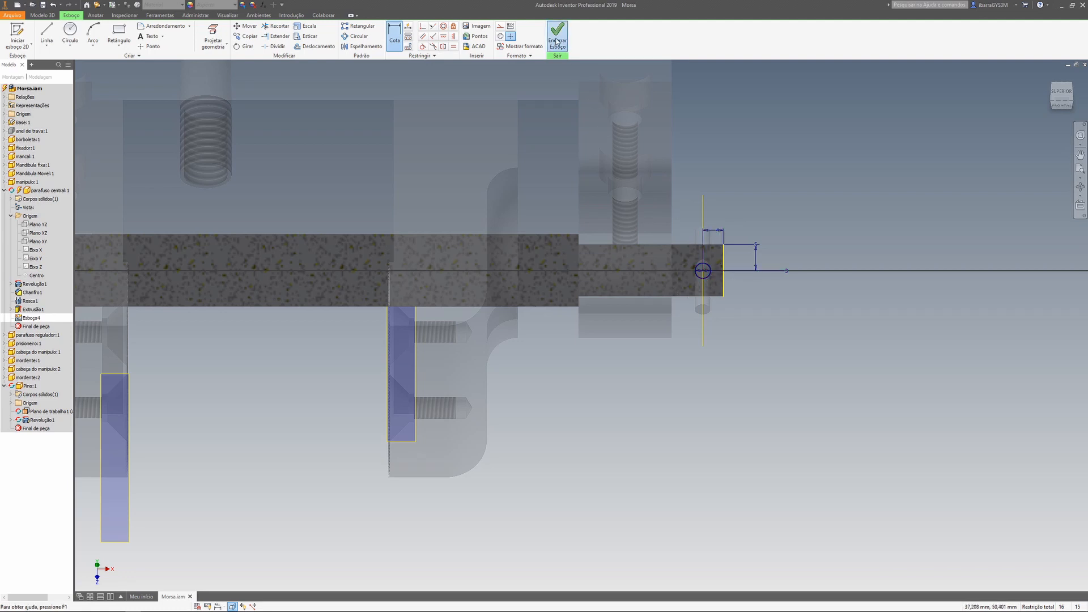
Step: Cut the circle through the screw's end with a symmetric extrusion at a distance of 10 mm
key("e")
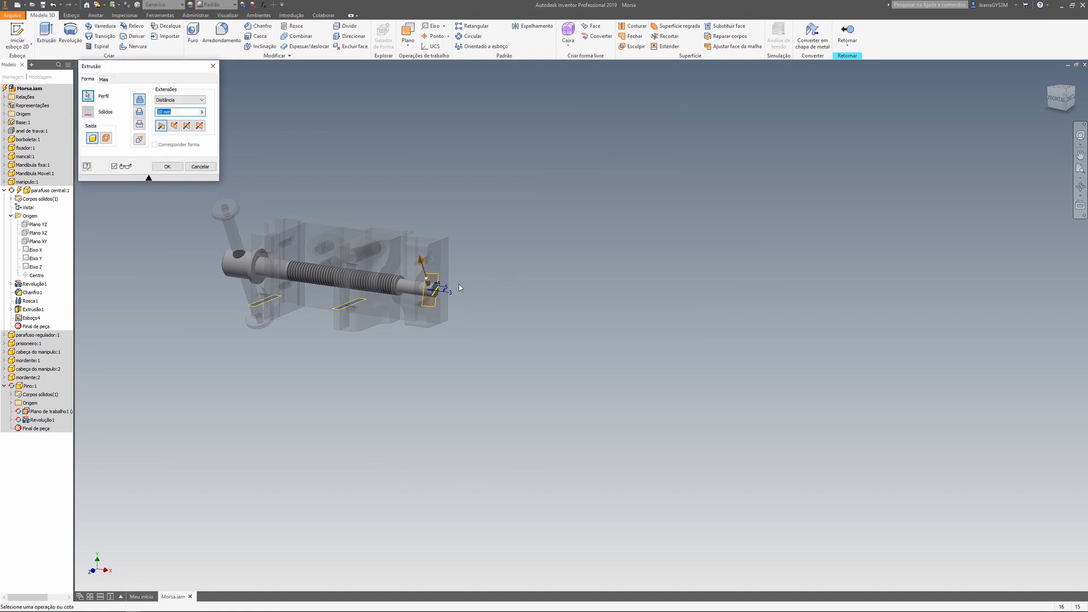
left_click(139, 111)
left_click(175, 126)
left_click(187, 125)
scroll(474, 296, "up", 6)
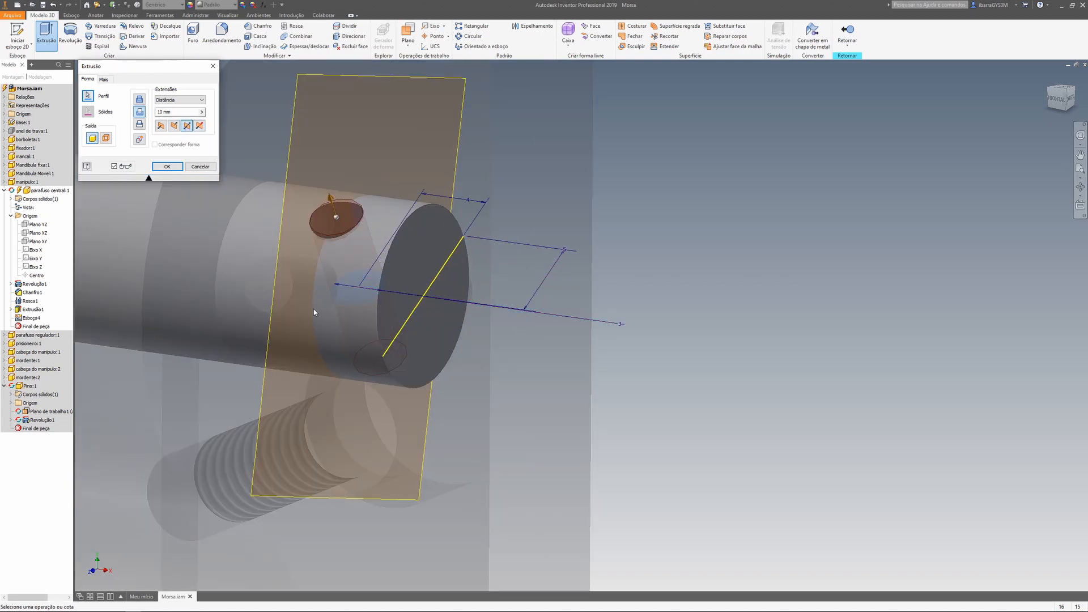
left_click(167, 166)
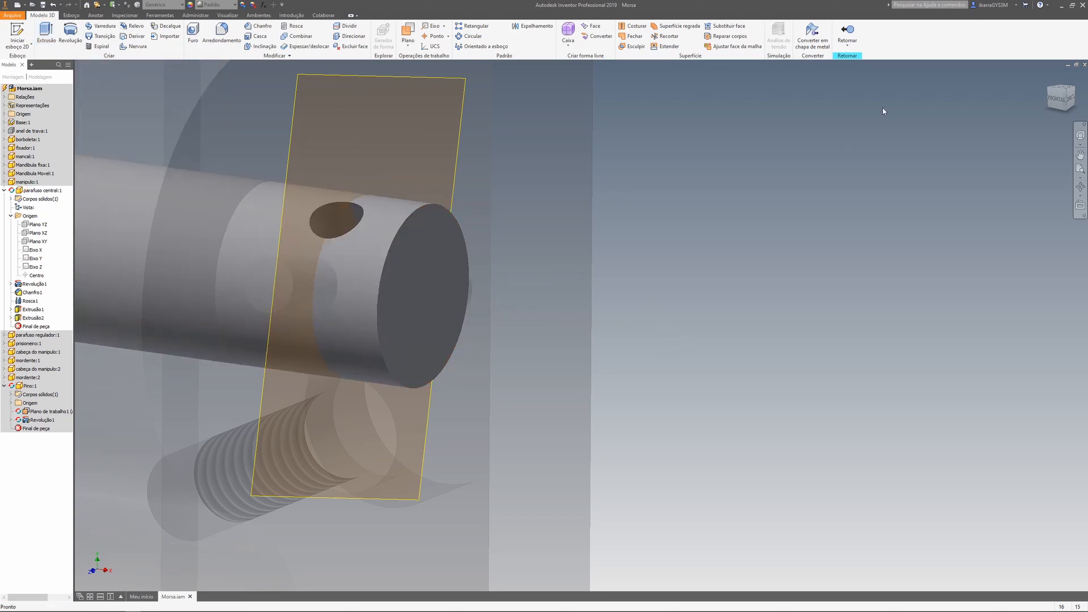
Step: Return to the Morsa assembly and turn the central screw and the pin to test how they move
left_click(847, 33)
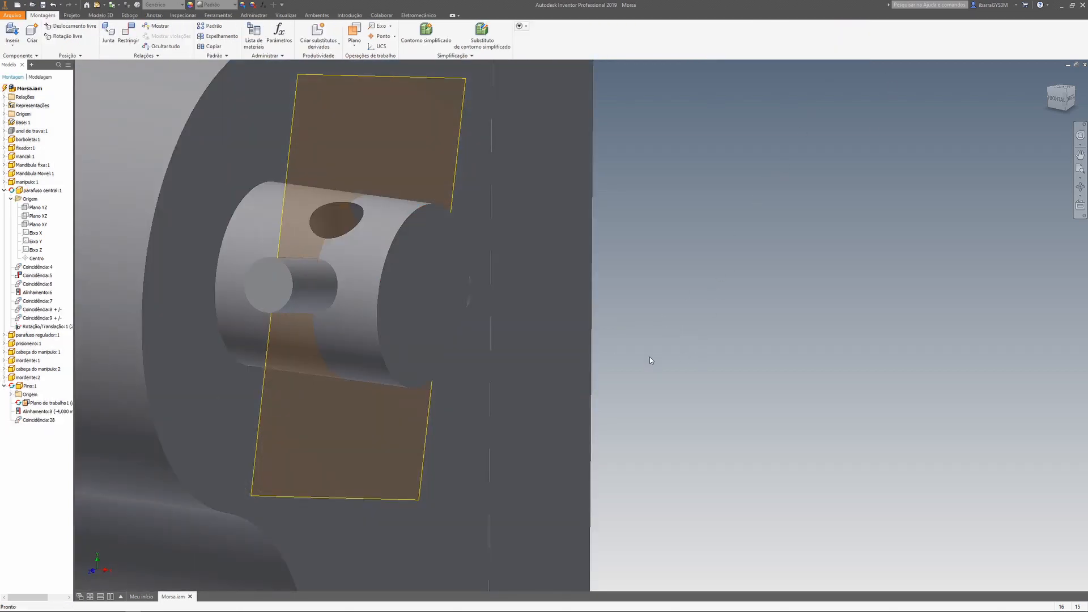
scroll(650, 352, "down", 8)
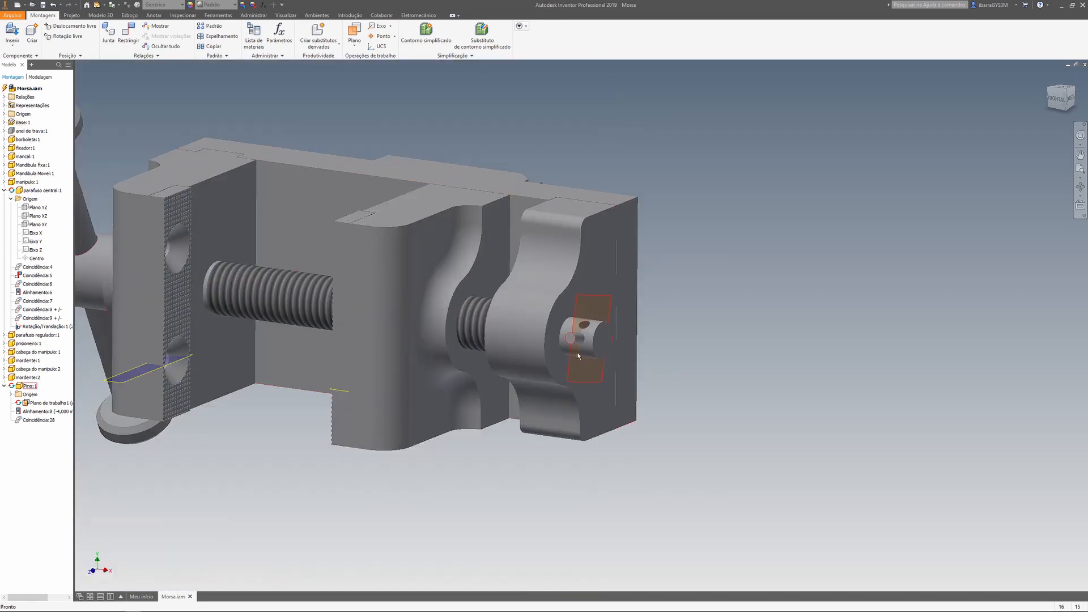
mouse_move(585, 339)
left_mouse_down()
mouse_move(595, 332)
mouse_move(574, 335)
left_mouse_up()
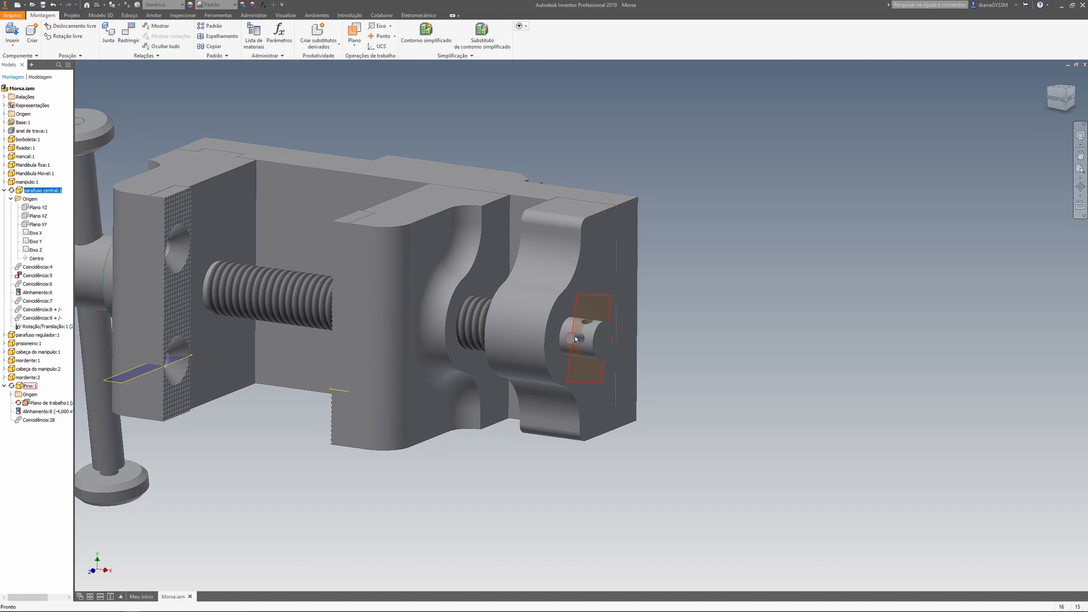
left_click(575, 336)
mouse_move(573, 340)
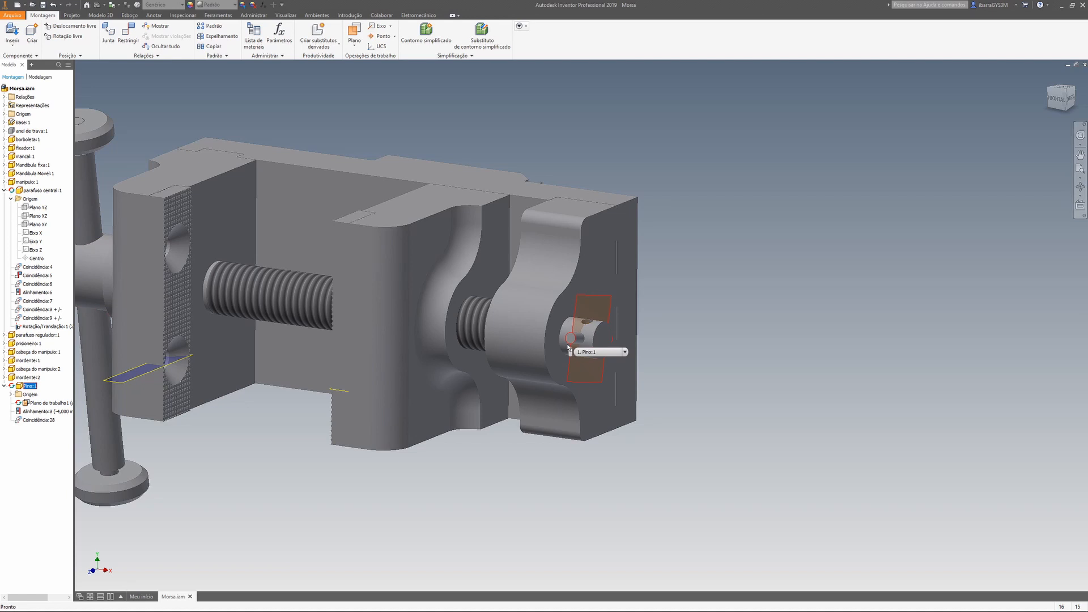
left_click_drag(570, 340, 596, 322)
left_click(635, 139)
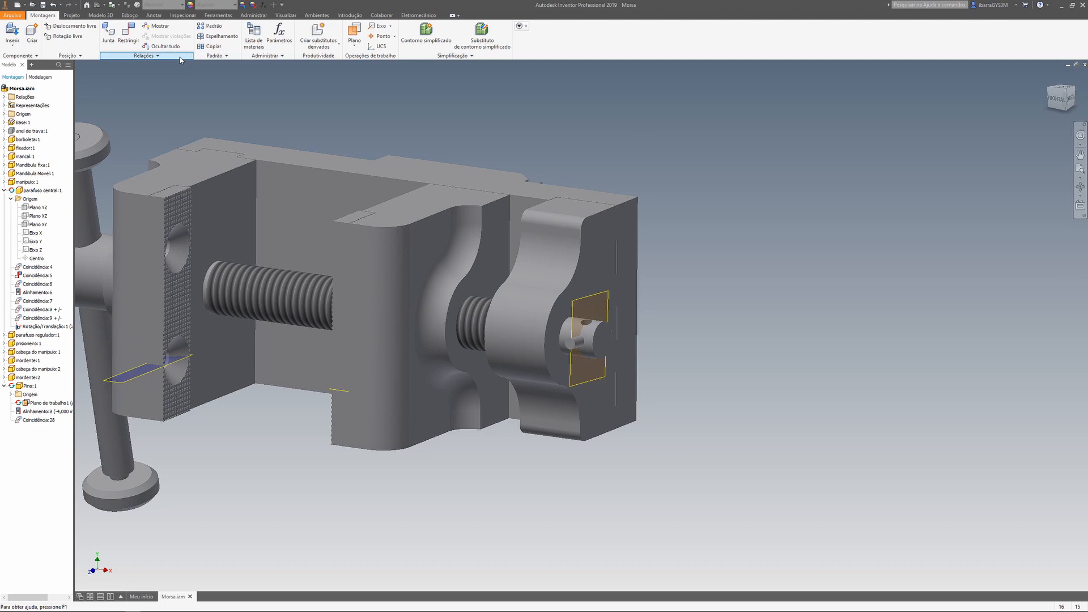
left_click(128, 36)
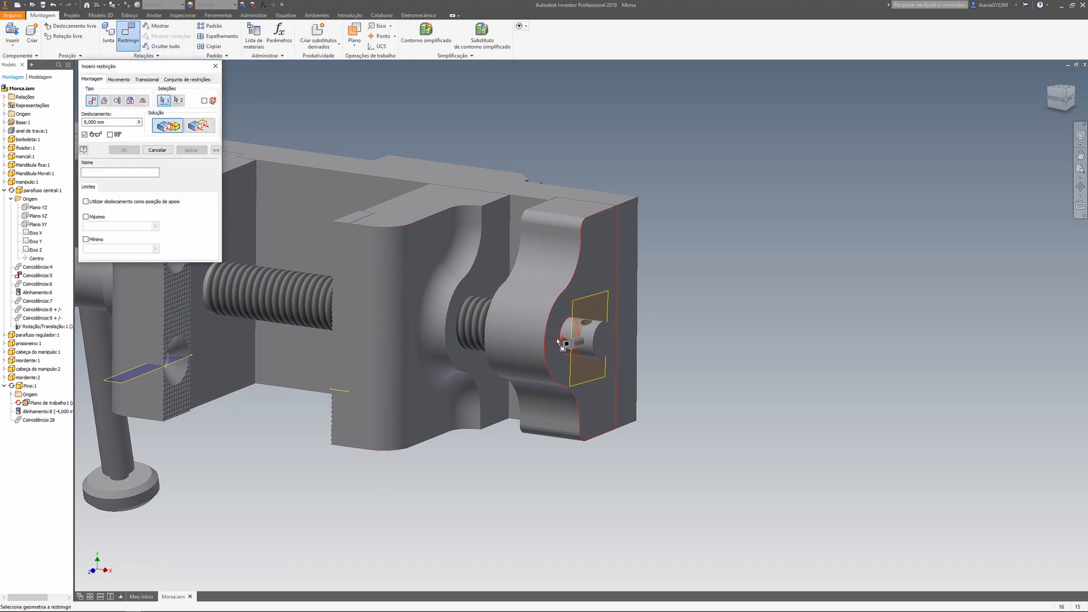
left_click(587, 328)
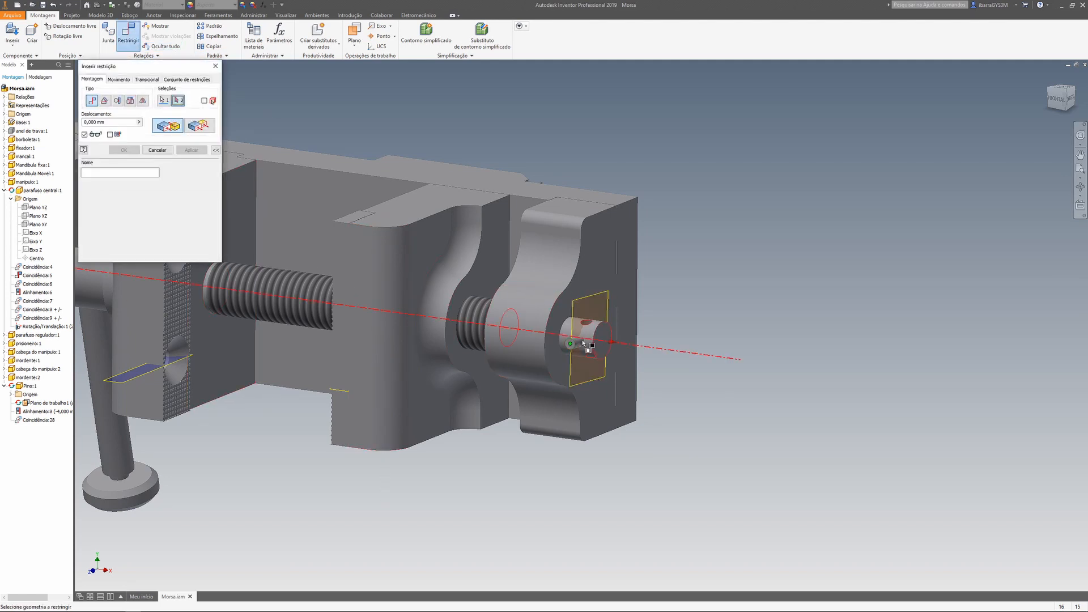
scroll(587, 329, "up", 3)
left_click(587, 327)
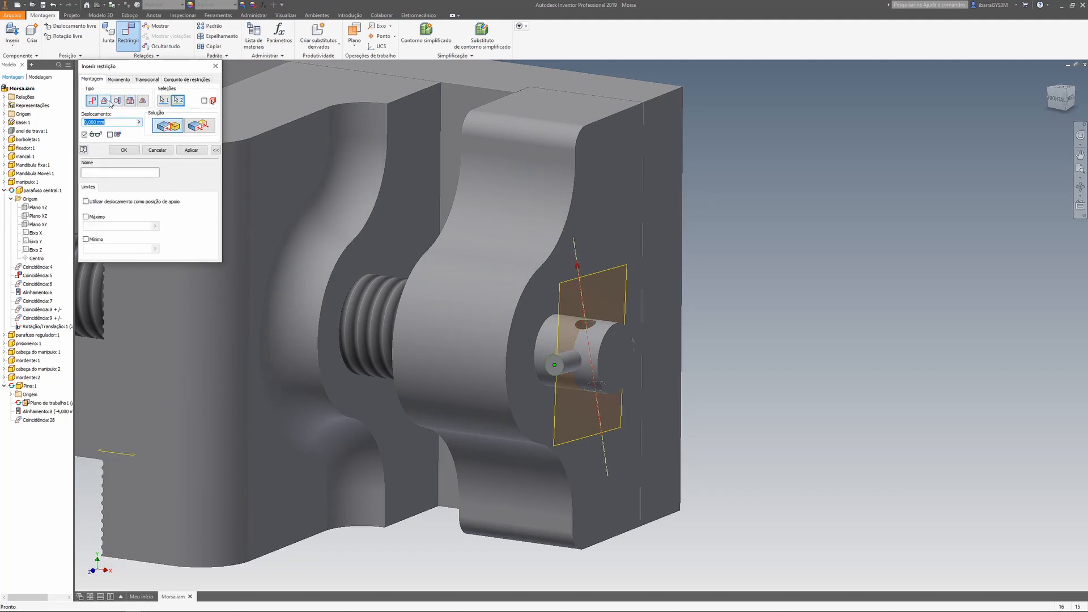
left_click(157, 150)
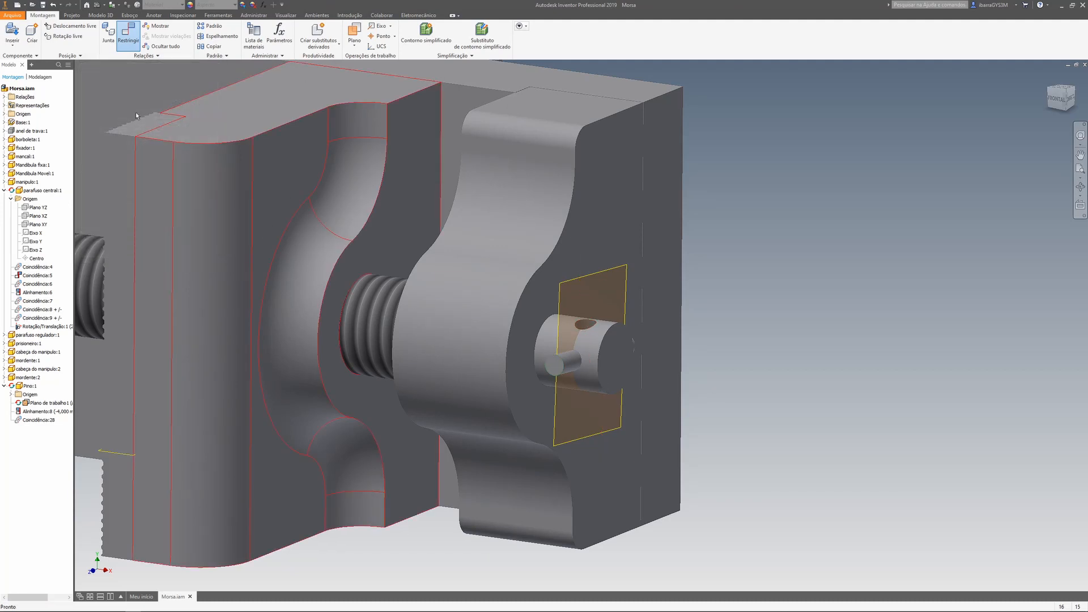
Step: Constrain the pin's axis to the axis of the hole in the central screw with a 0 mm mate
left_click(124, 37)
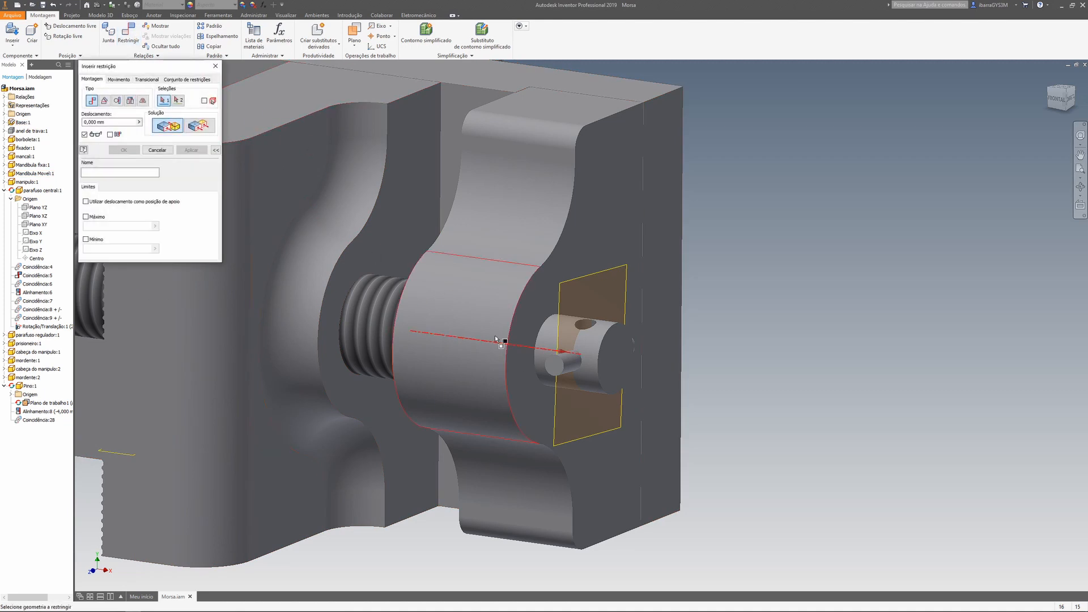
left_click(572, 368)
left_click(585, 333)
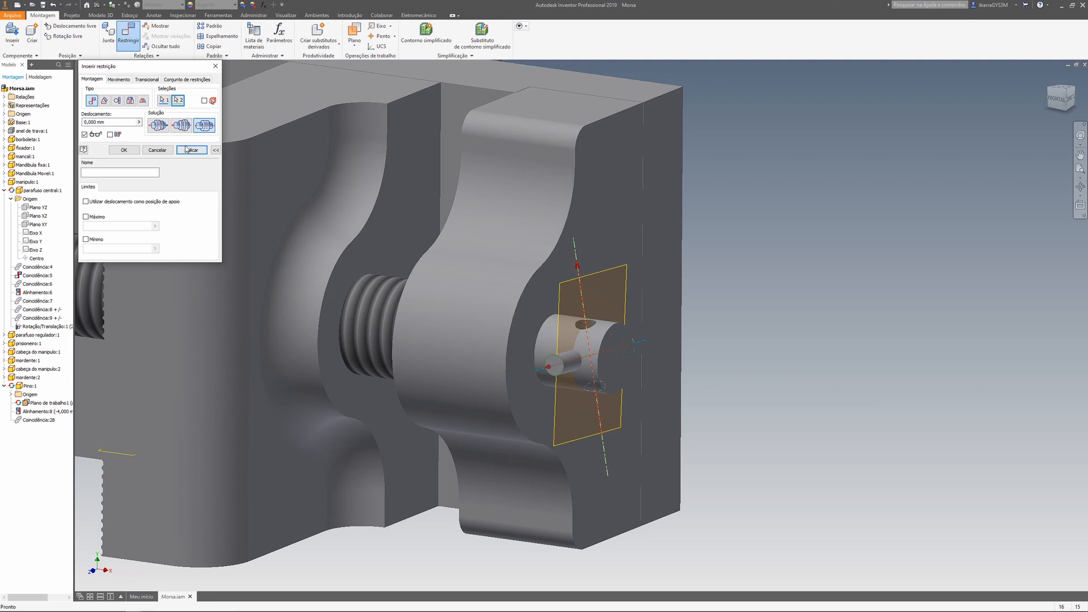
left_click(188, 151)
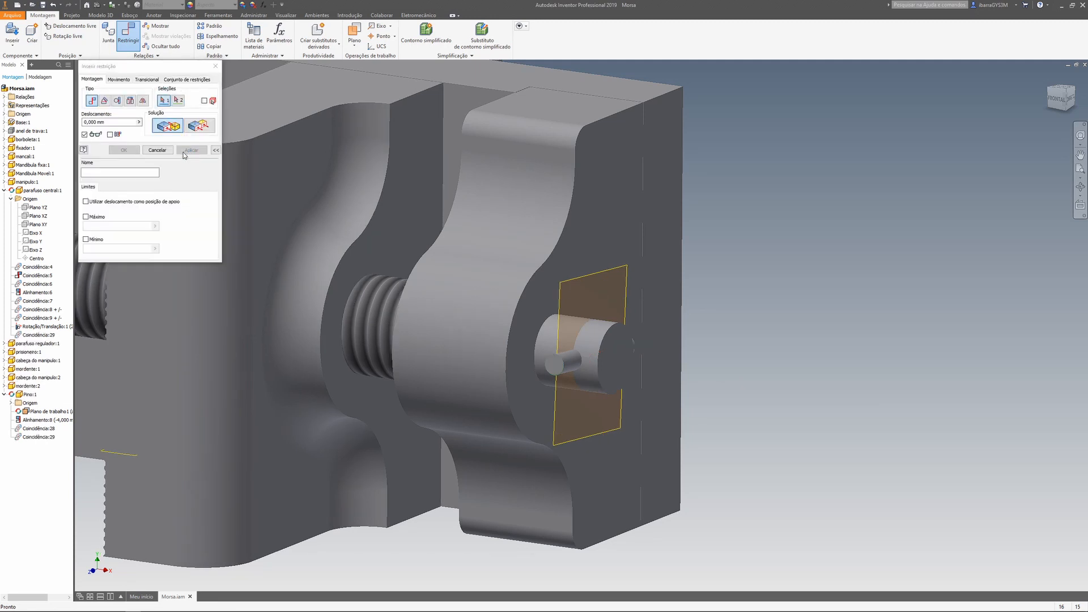
left_click(215, 65)
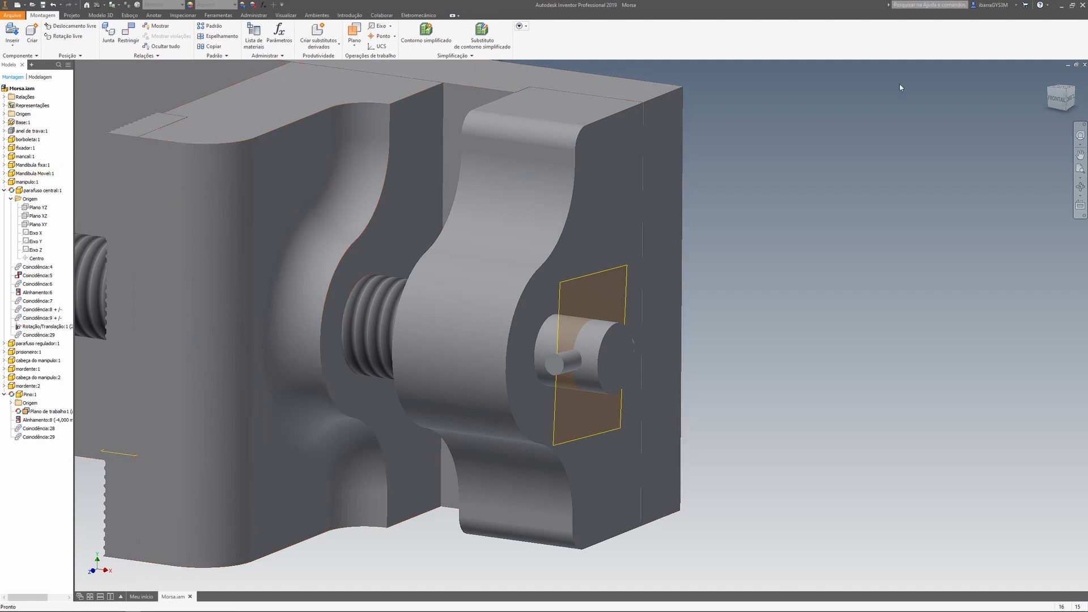
Step: Switch off the enabled state of the retaining ring (anel de trava:1) and make the ring visible
right_click(37, 132)
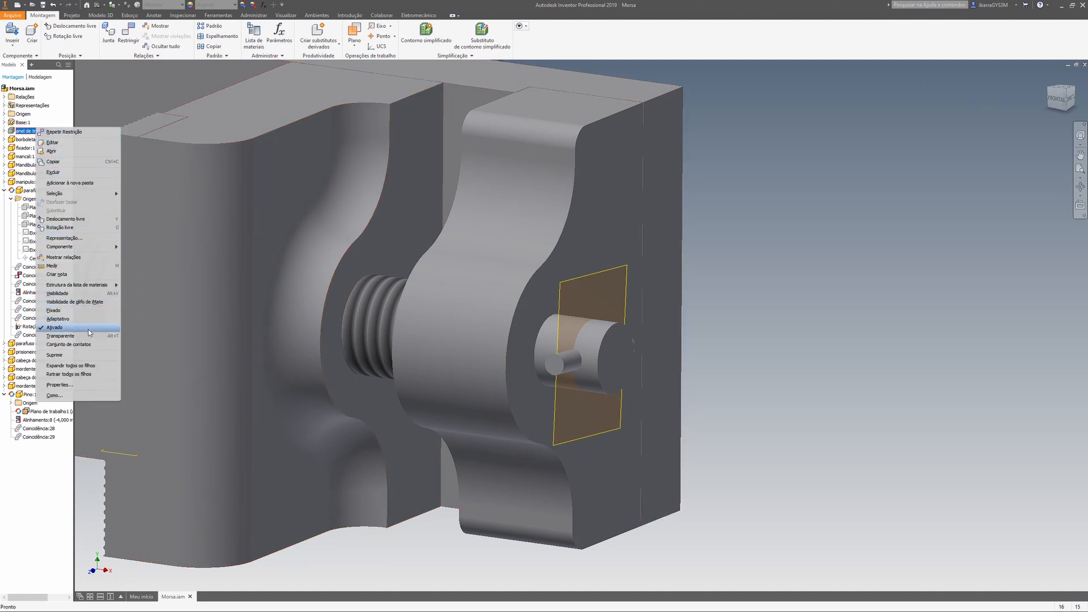
left_click(59, 328)
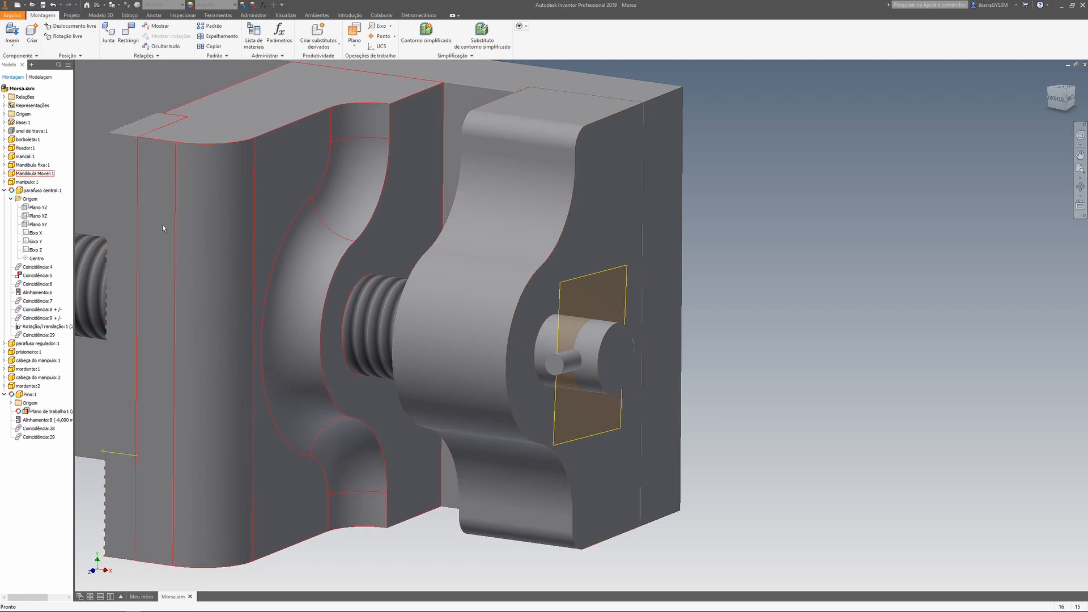
right_click(38, 131)
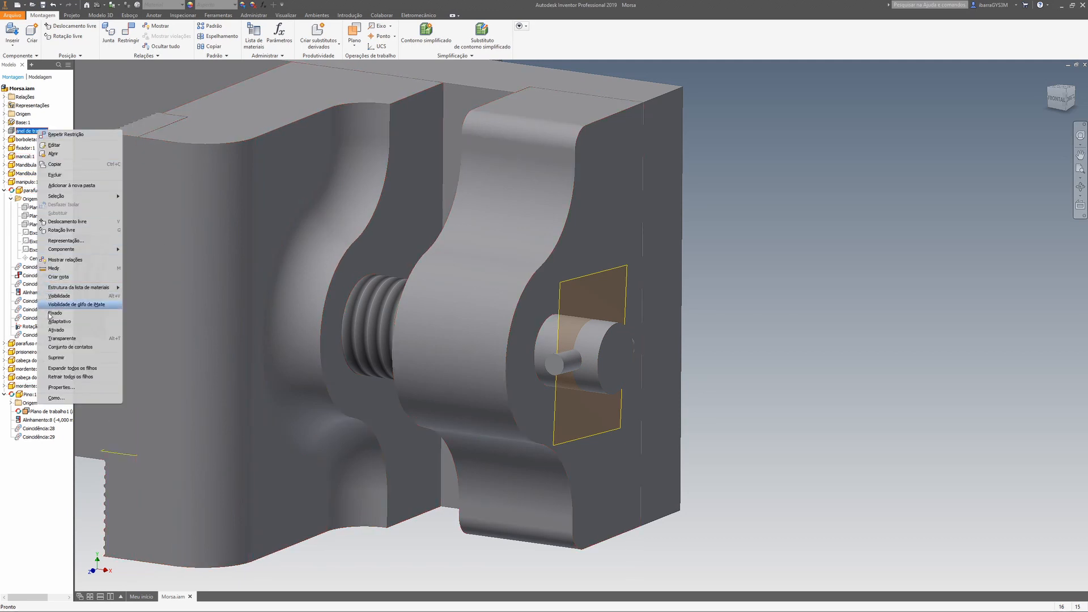
left_click(63, 296)
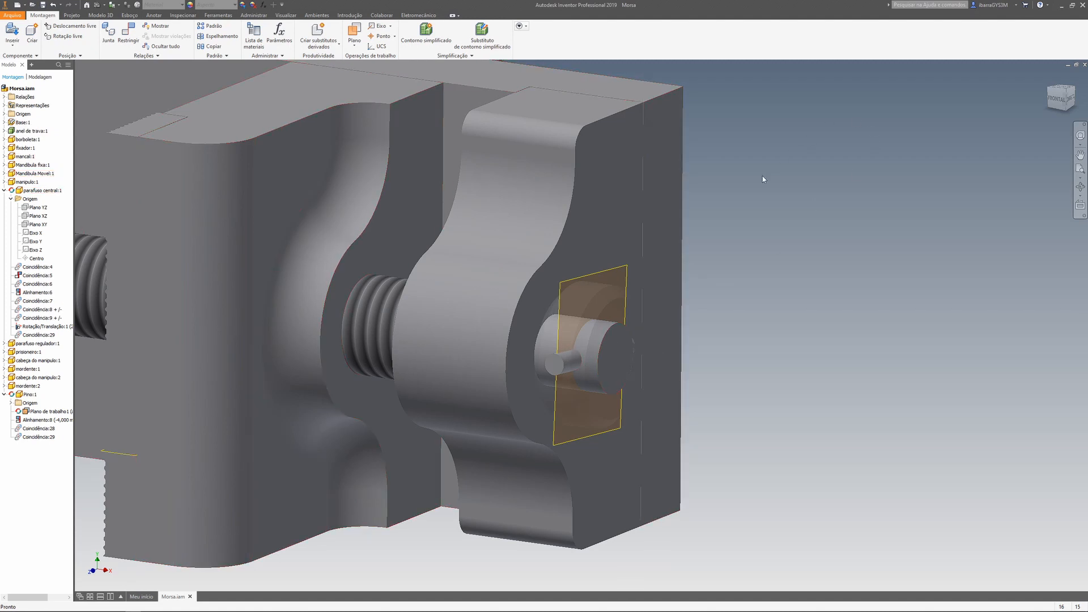
Step: Hide the retaining ring and show it again
scroll(757, 246, "down", 4)
middle_click_drag(256, 161, 143, 199)
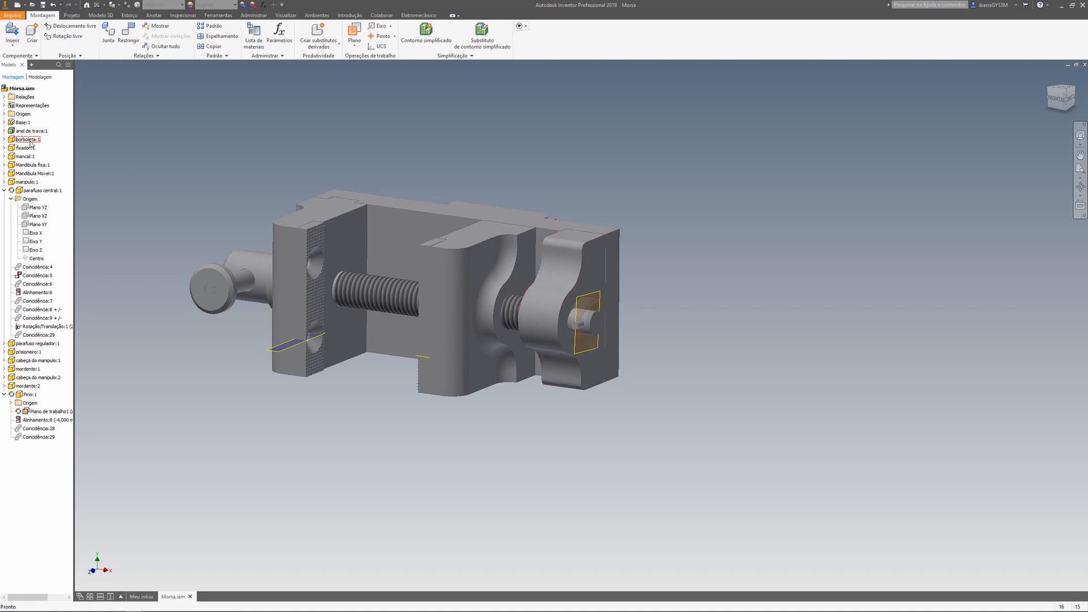
left_click(33, 131)
right_click(32, 131)
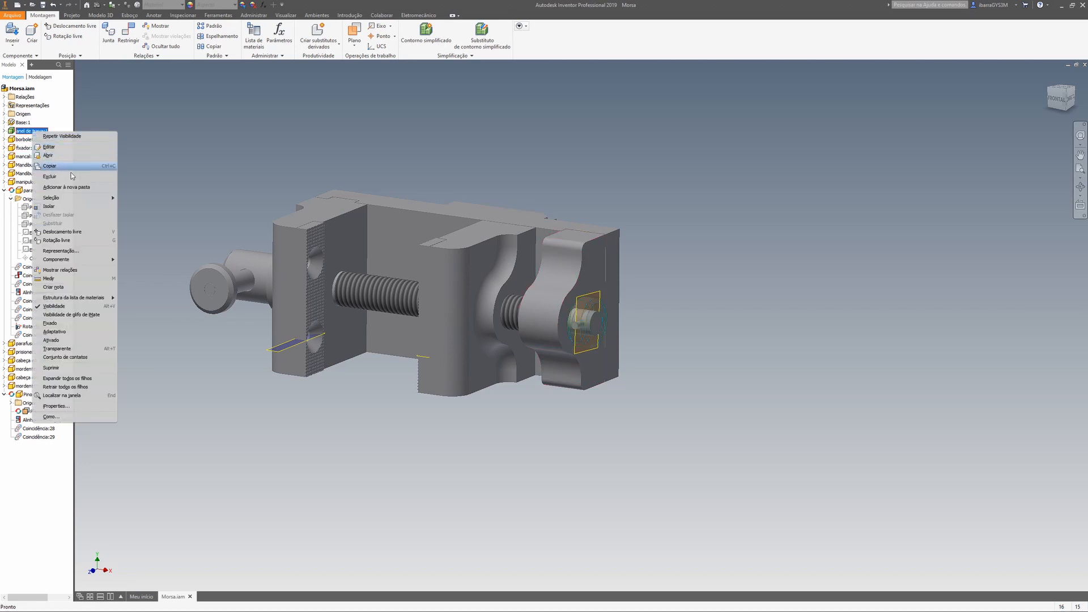
left_click(86, 306)
left_click(22, 131)
right_click(24, 131)
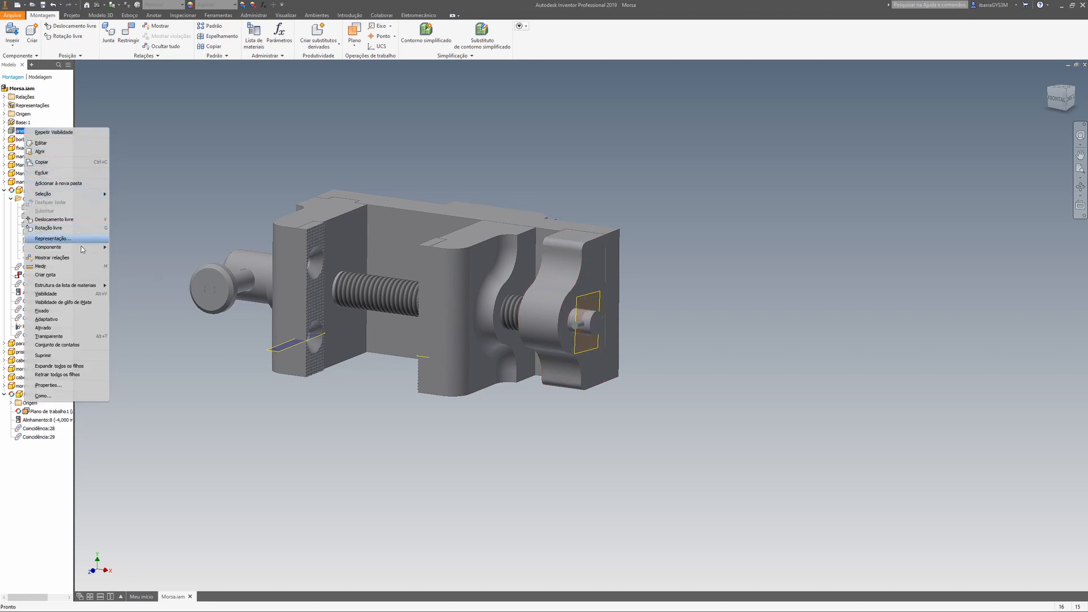
left_click(73, 299)
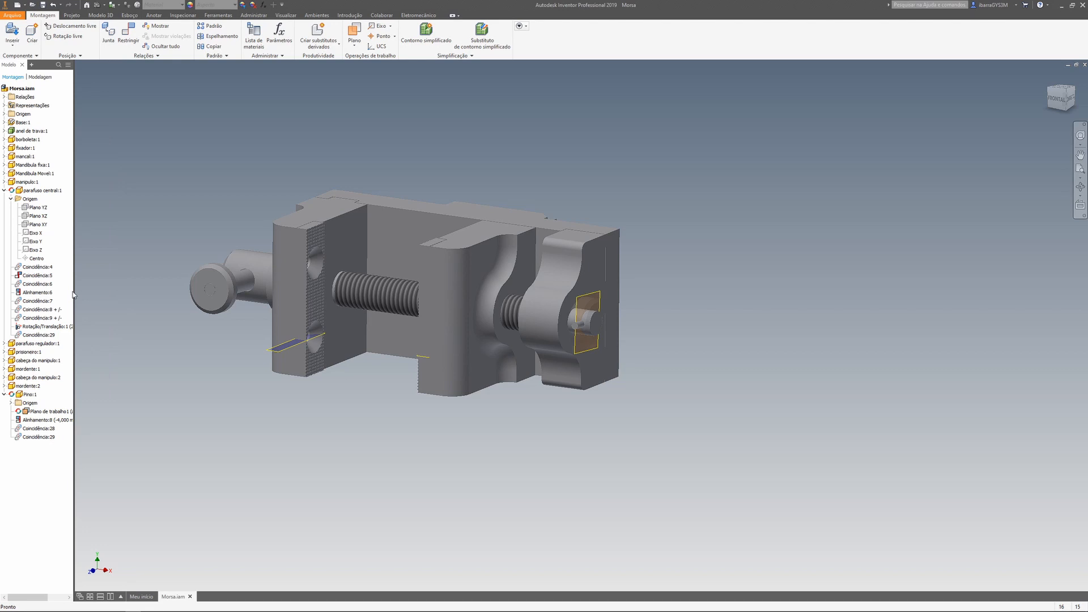
Step: Switch the retaining ring's mate glyph visibility on and back off
right_click(23, 130)
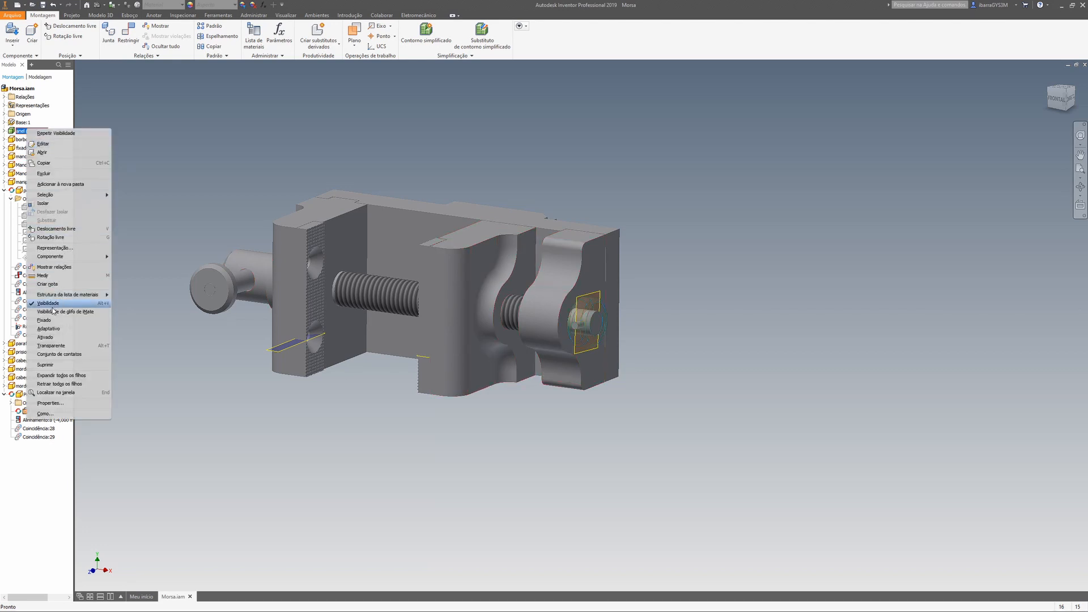
left_click(153, 339)
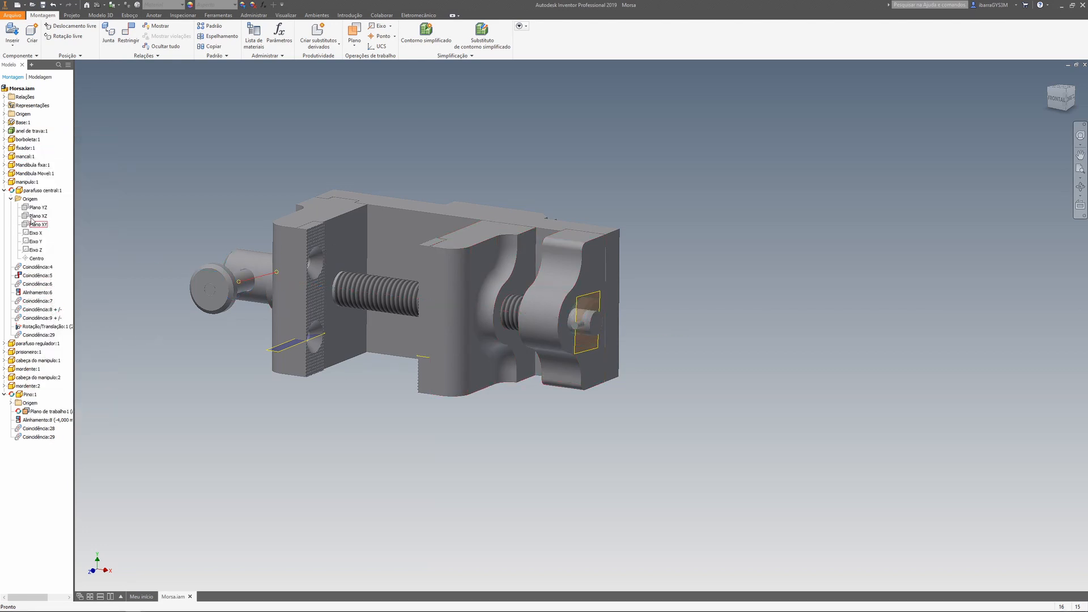
right_click(23, 131)
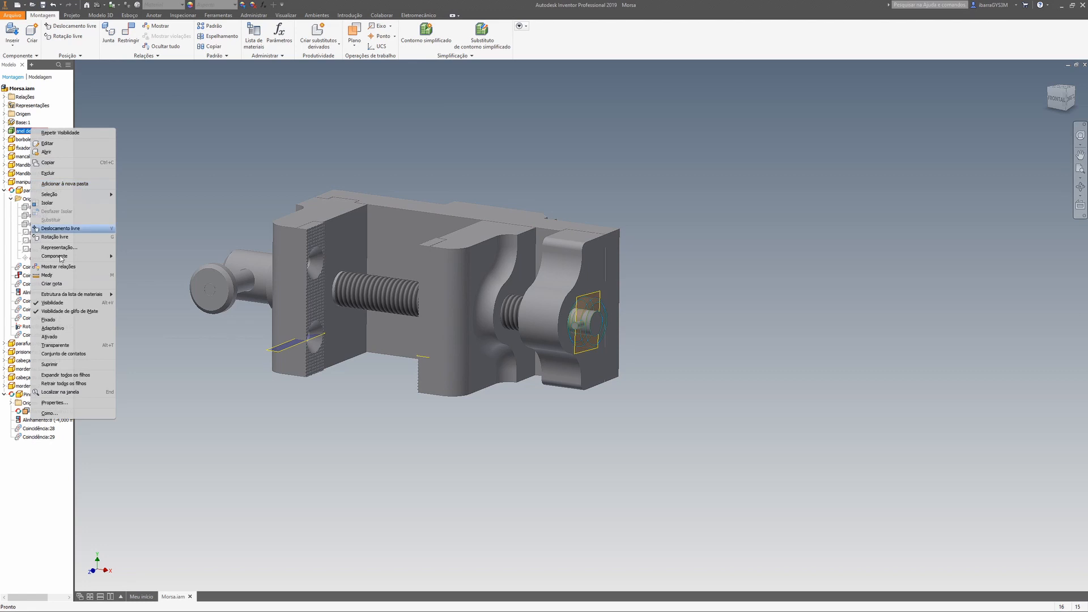
left_click(71, 312)
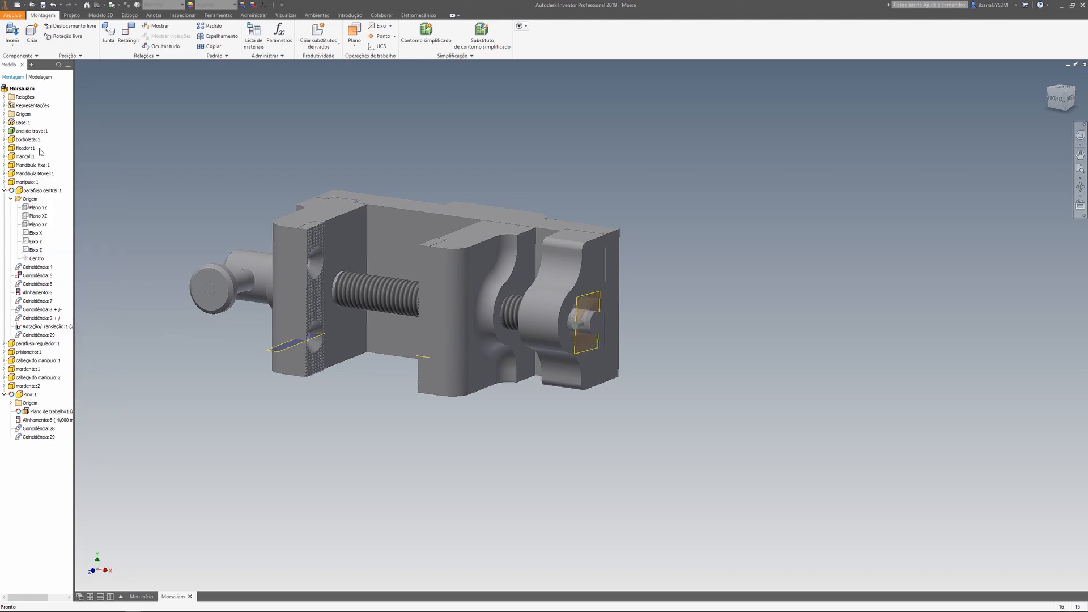
Step: Expand the retaining ring (anel de trava:1) in the model tree and set the component as enabled
left_click(602, 318)
left_click(4, 131)
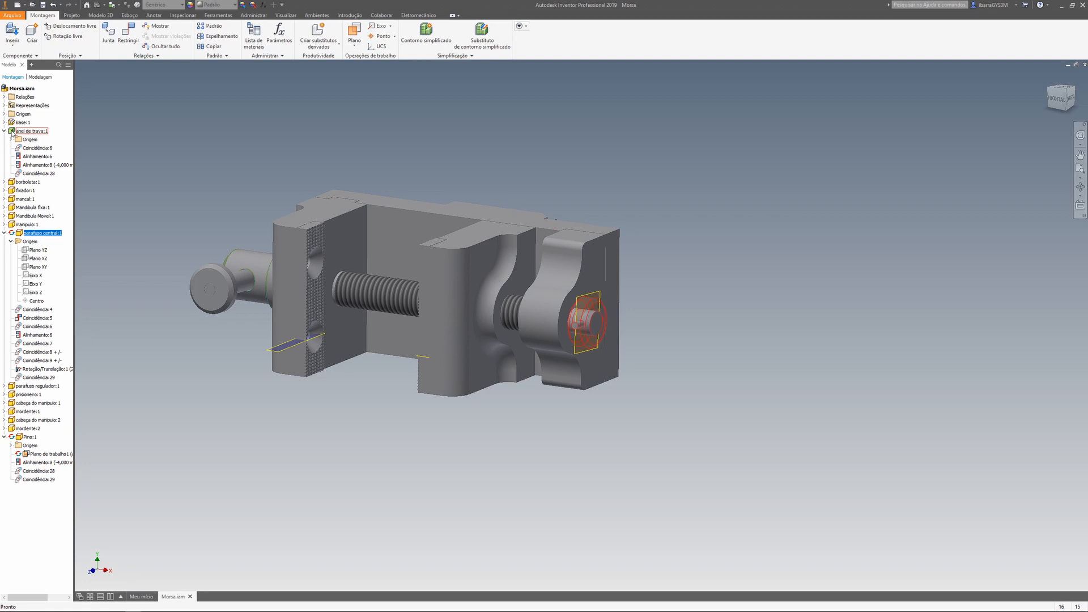
right_click(12, 133)
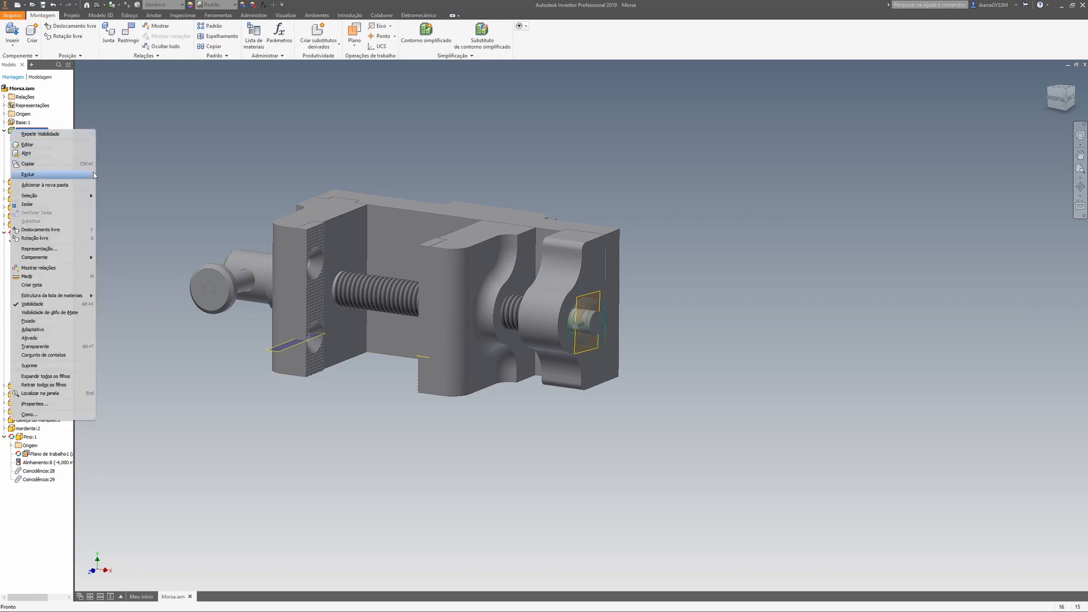
mouse_move(64, 203)
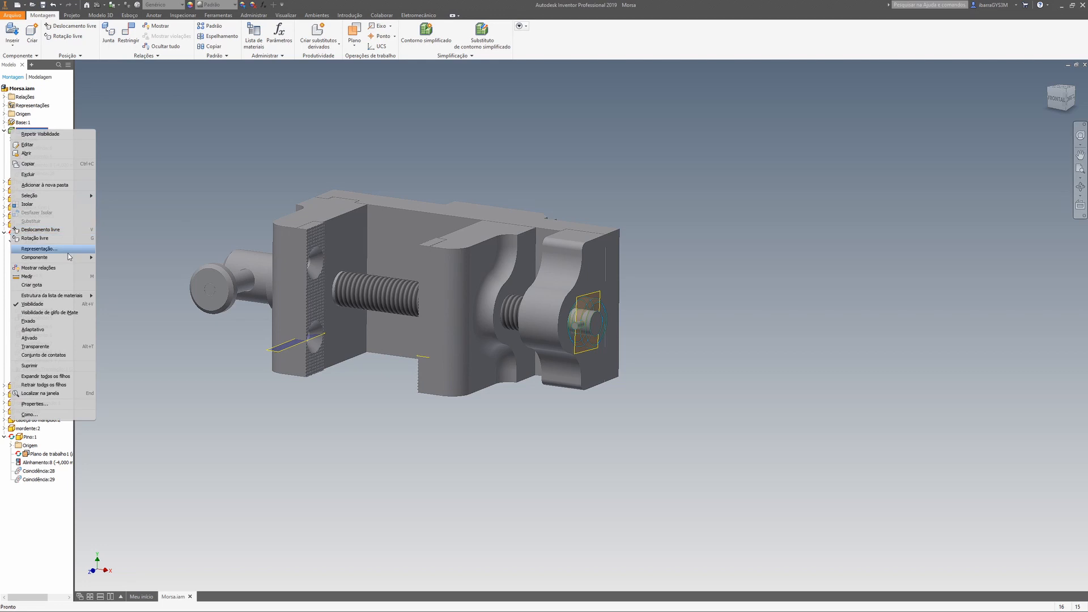
mouse_move(65, 261)
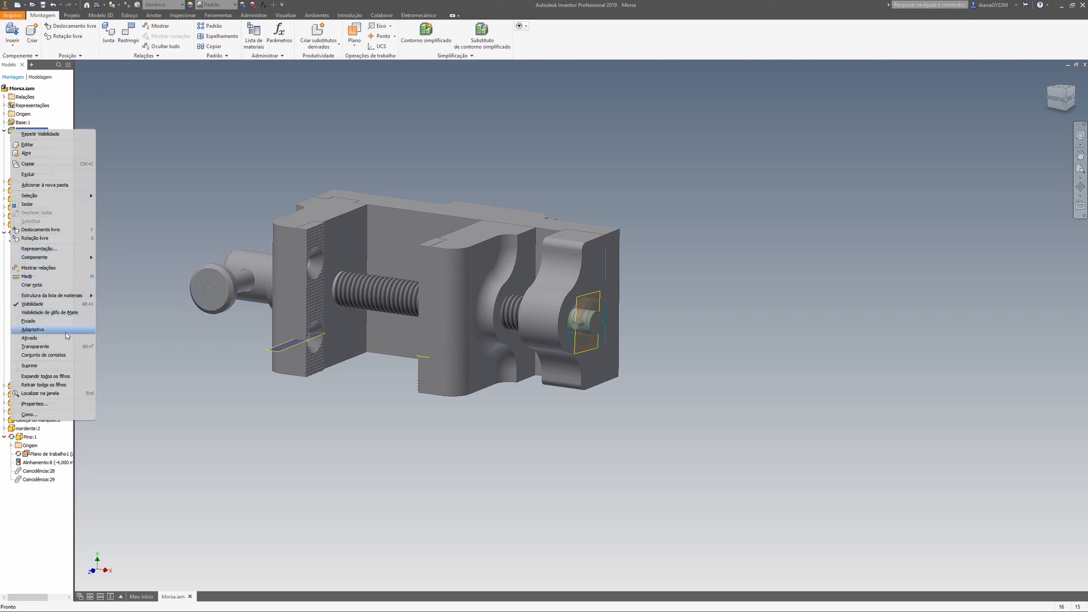
left_click(32, 339)
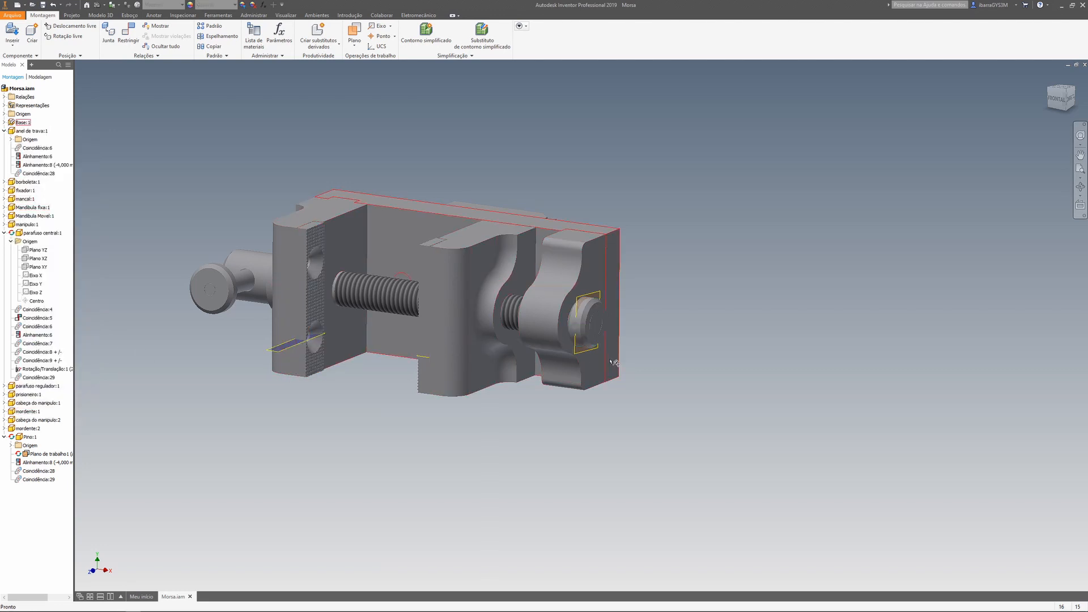
Step: Turn the retaining ring at the screw's end and slide the movable jaw along the screw to test the motion
scroll(621, 361, "down", 3)
scroll(546, 273, "down", 7)
scroll(538, 286, "up", 5)
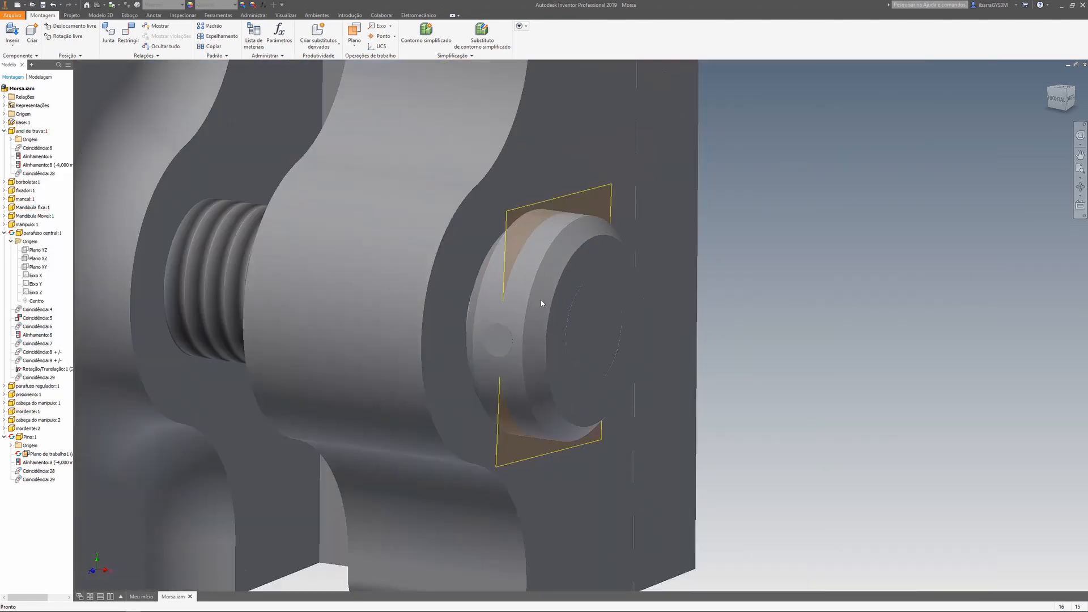
left_click_drag(606, 260, 473, 407)
scroll(449, 366, "down", 8)
left_click_drag(407, 351, 345, 343)
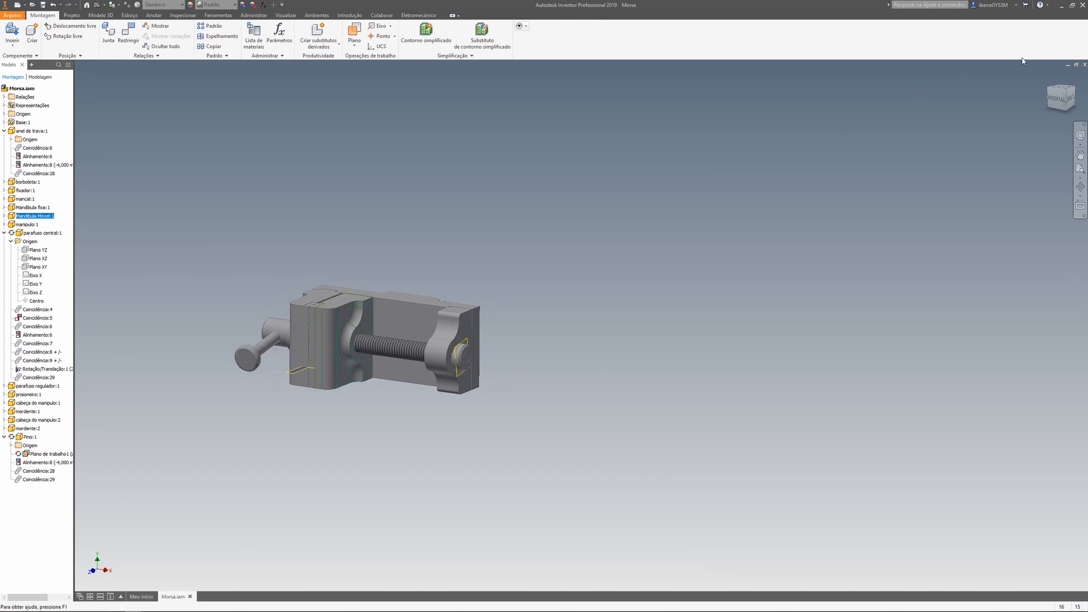
Step: Return the vise to an isometric view, open the assembly's bill of materials and look through the listed parts
left_click(1048, 92)
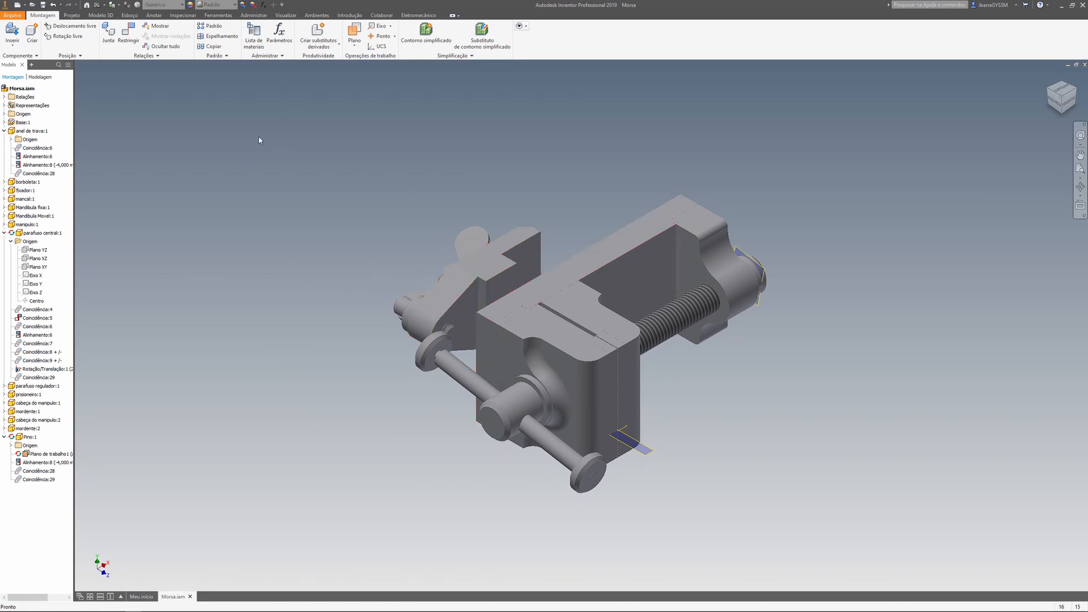
left_click(253, 35)
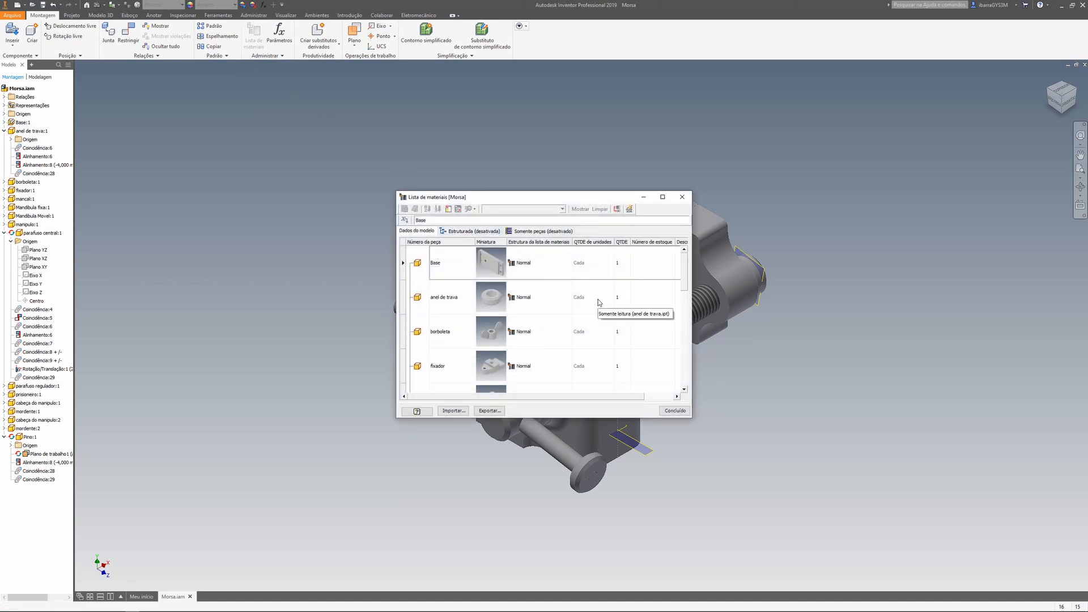
scroll(561, 290, "down", 4)
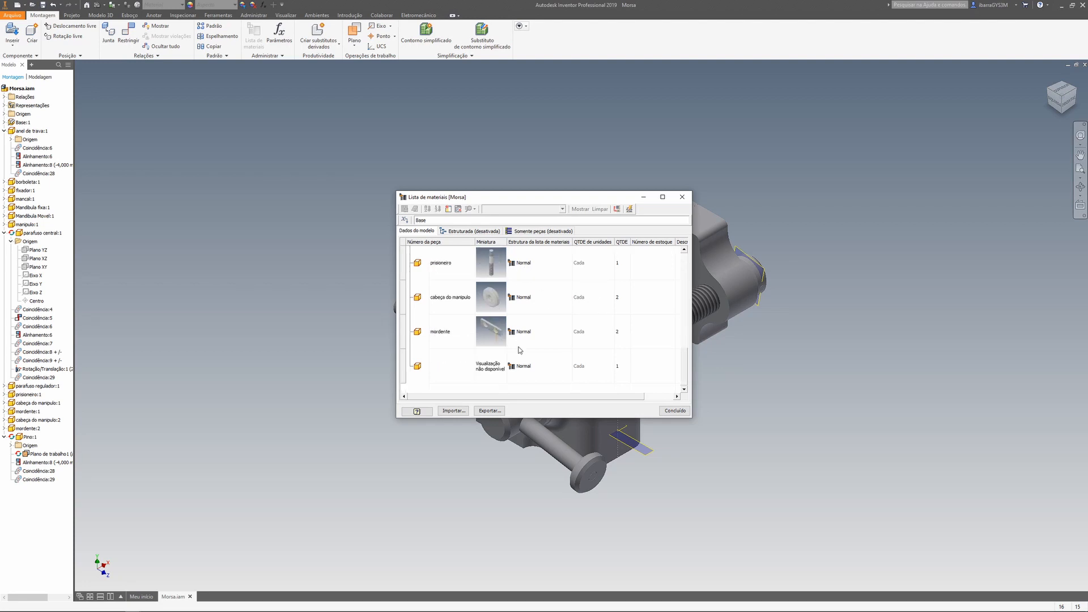
scroll(491, 364, "up", 4)
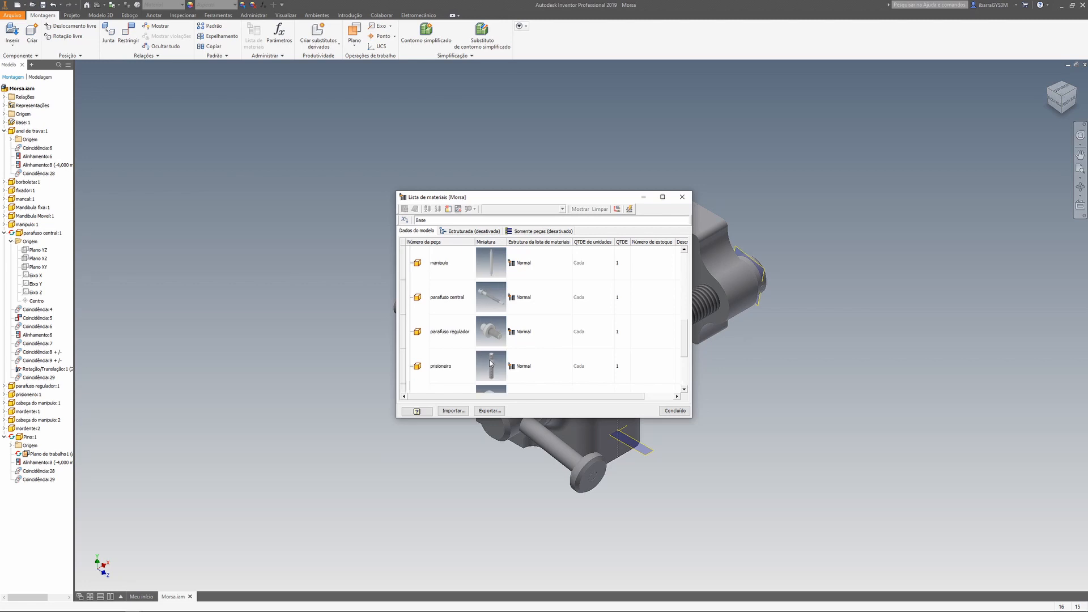
left_click(495, 276)
left_click(527, 273)
scroll(587, 379, "down", 4)
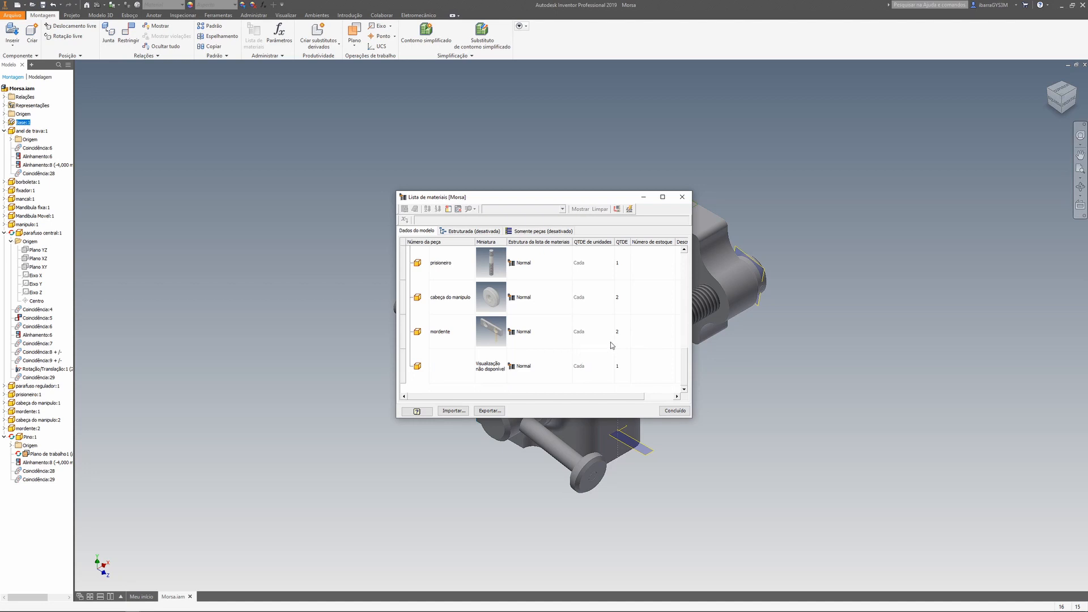
Step: Check the quantities of mordente and cabeça do manipulo in the bill of materials, look over the remaining columns and close it
left_click(622, 338)
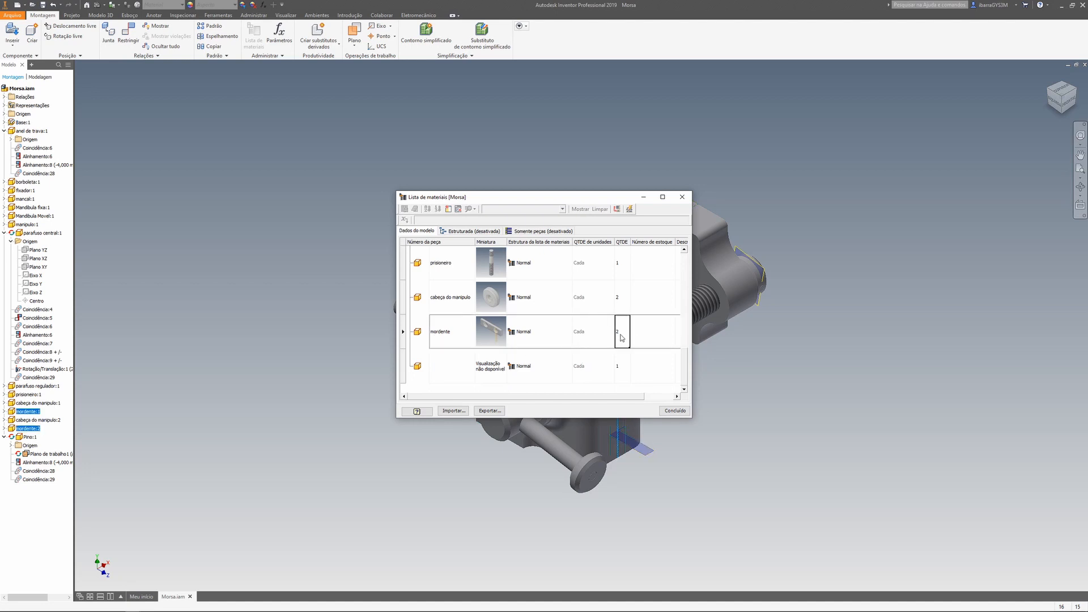
left_click(621, 306)
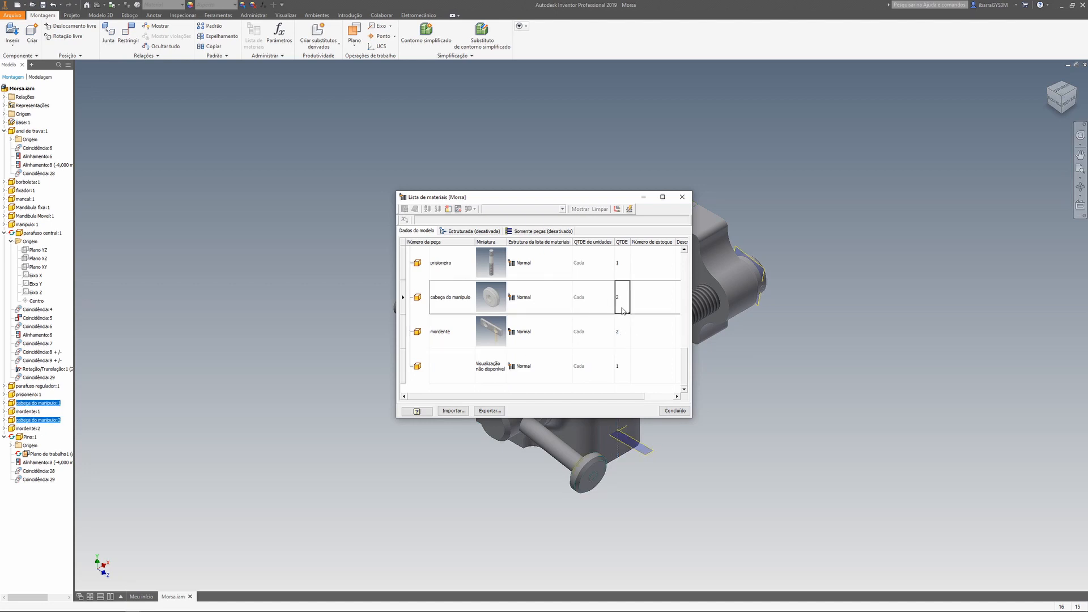
scroll(624, 308, "up", 2)
scroll(625, 310, "up", 2)
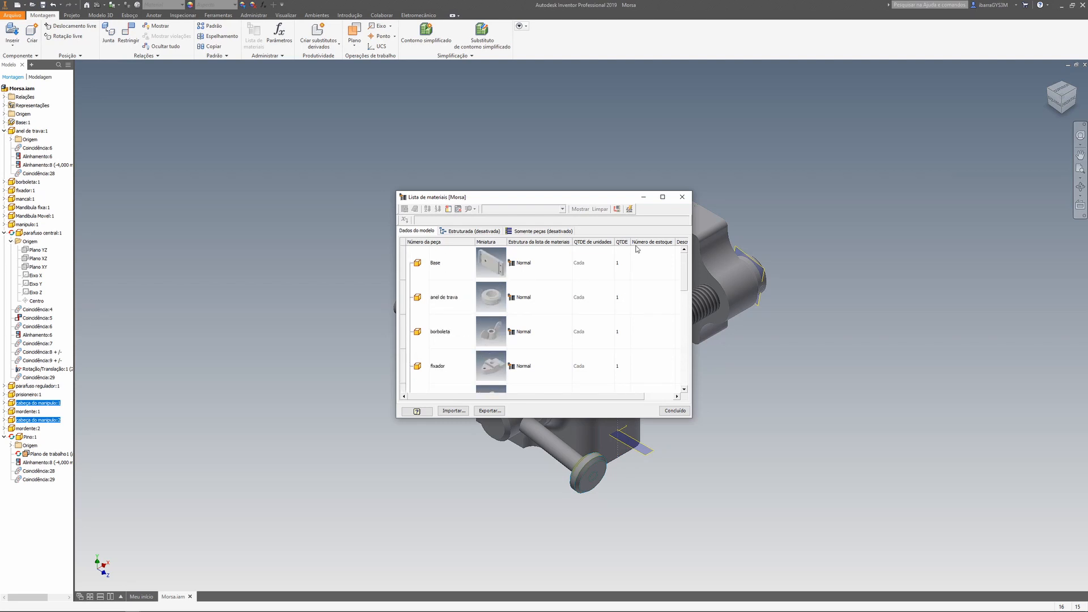
left_click_drag(509, 398, 594, 406)
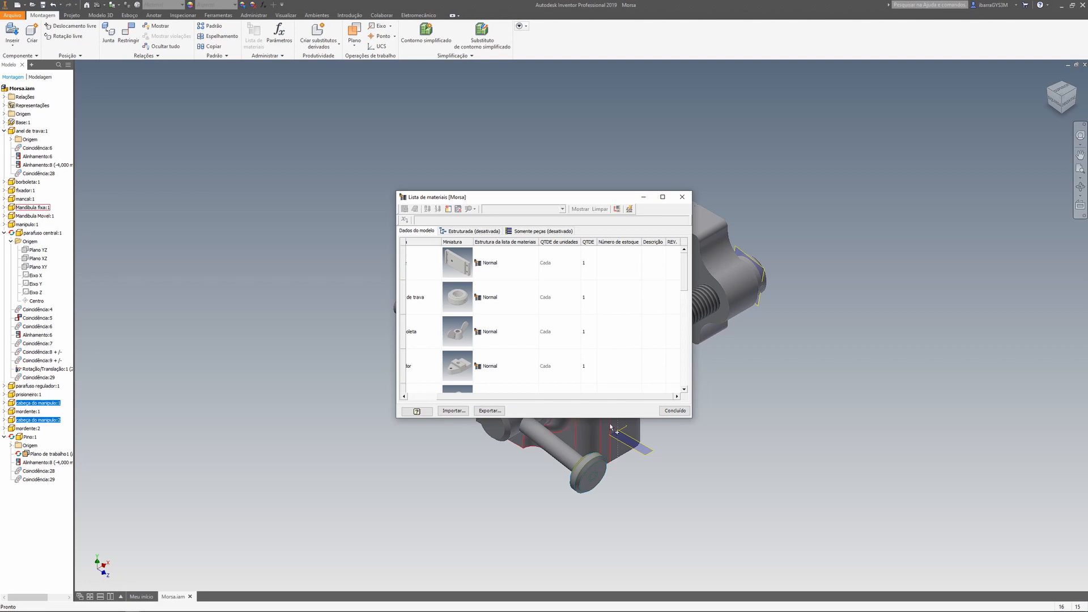
left_click(678, 413)
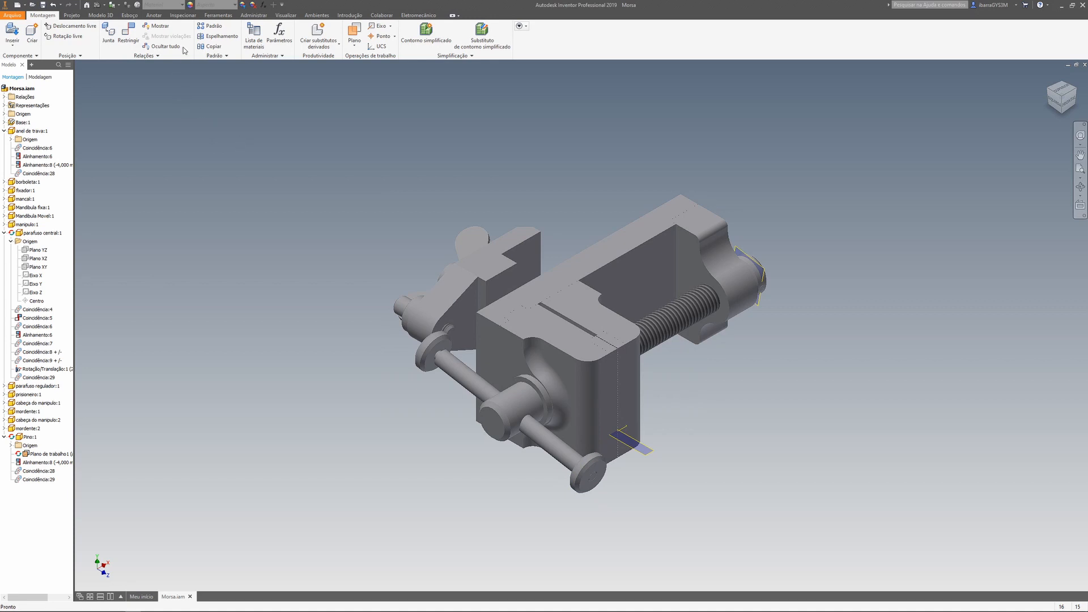
Step: Add the Aço - Polido appearance from the Inventor material library to the document's appearances
left_click(182, 5)
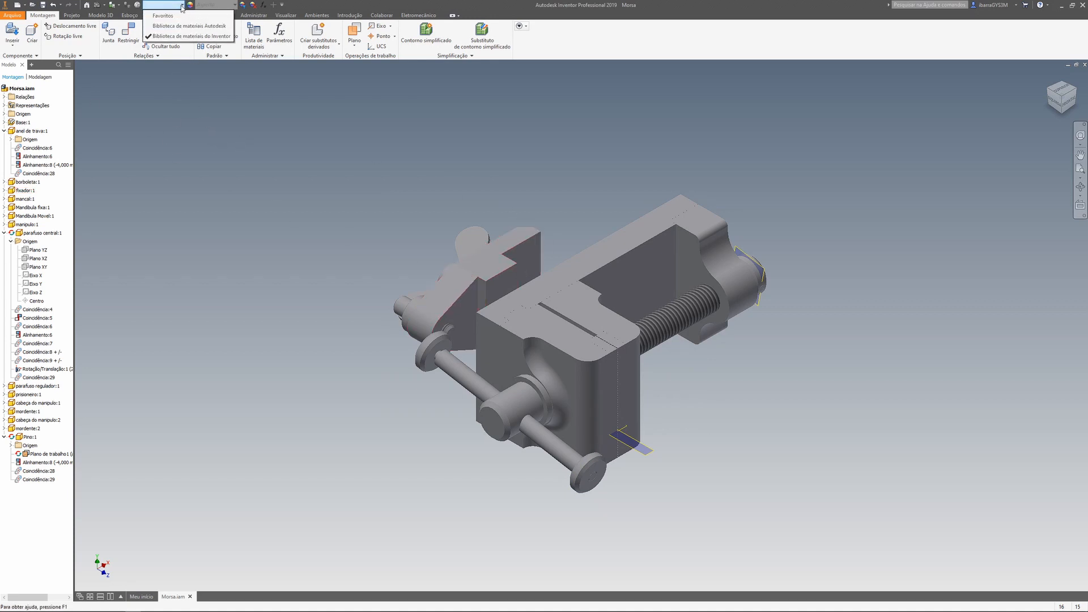
left_click(203, 35)
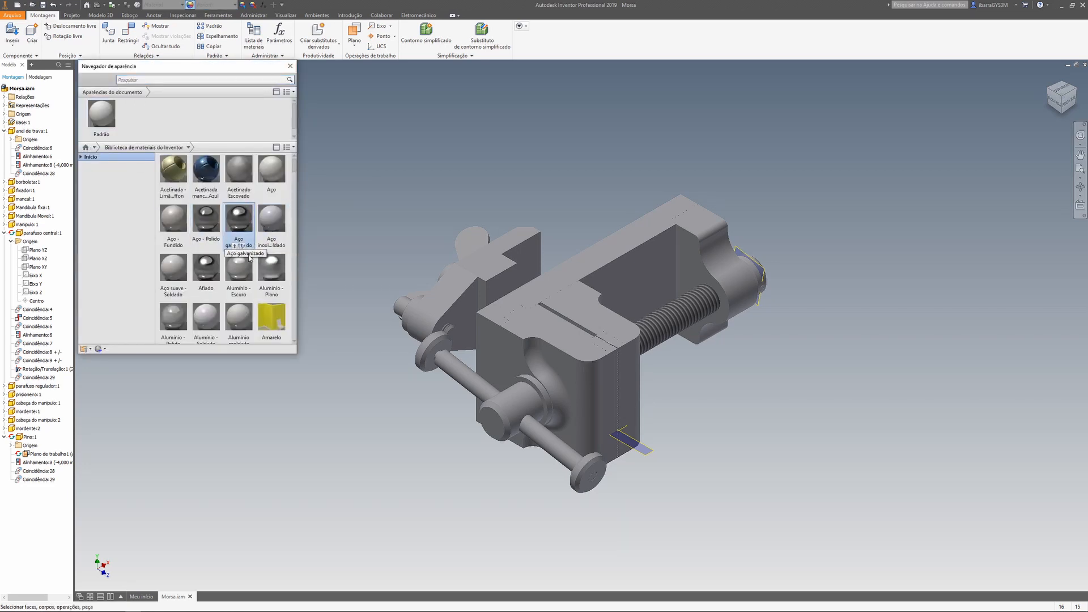
left_click_drag(209, 228, 148, 127)
left_click(101, 116)
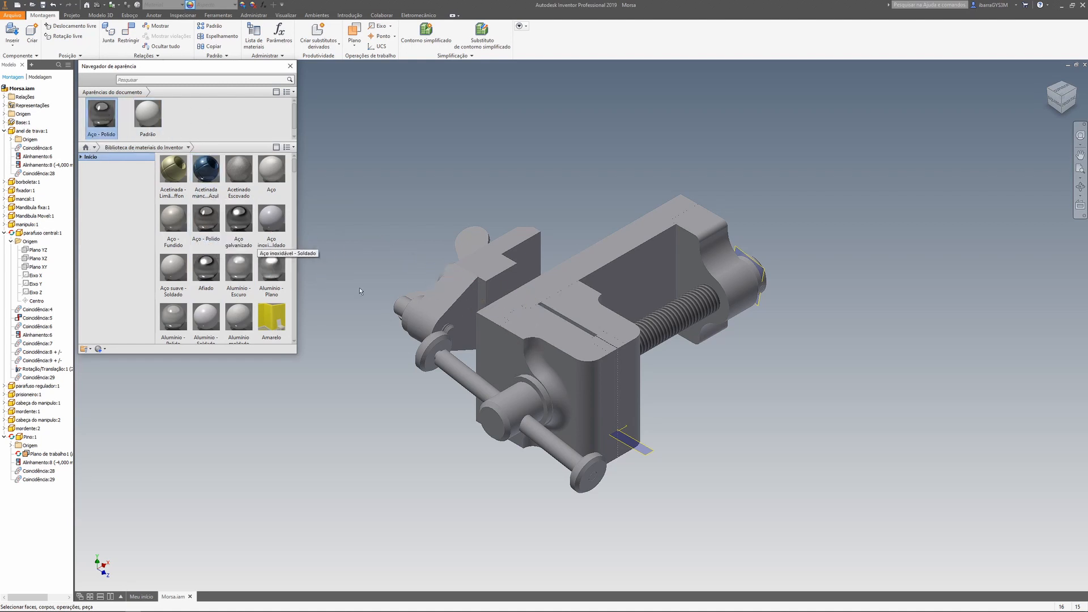
Step: Try to apply the Aço galvanizado appearance to the fixed jaw (Mandíbula fixa:1)
left_click(548, 349)
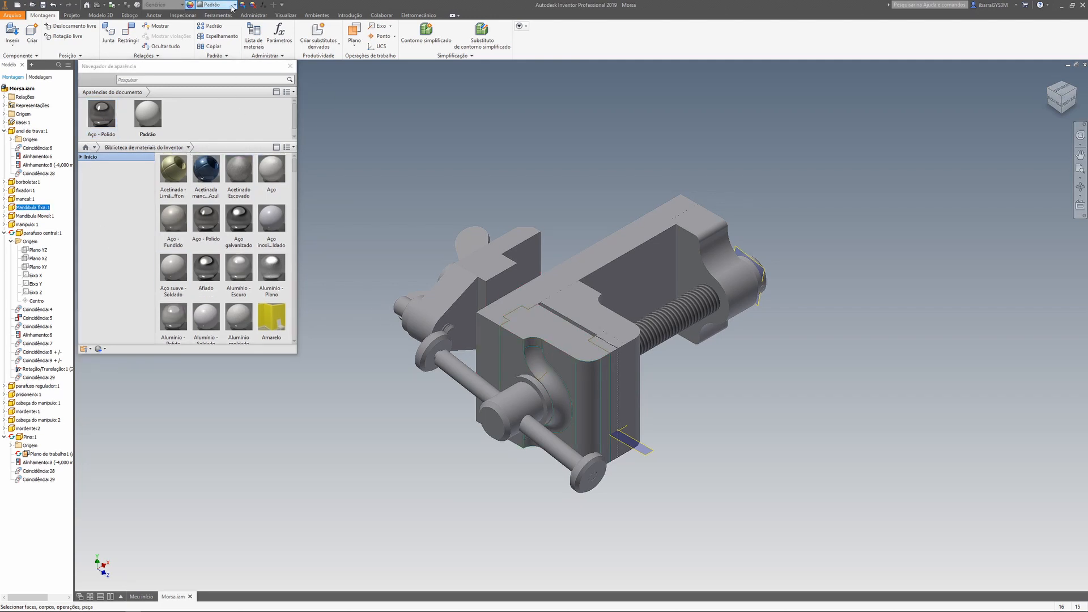
left_click(236, 5)
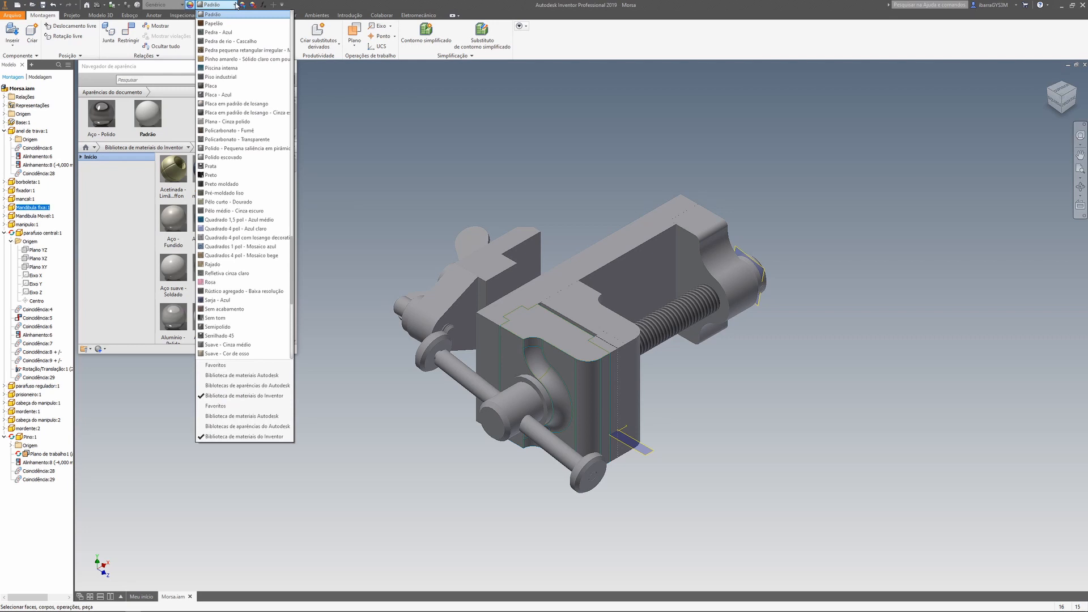
scroll(289, 210, "up", 8)
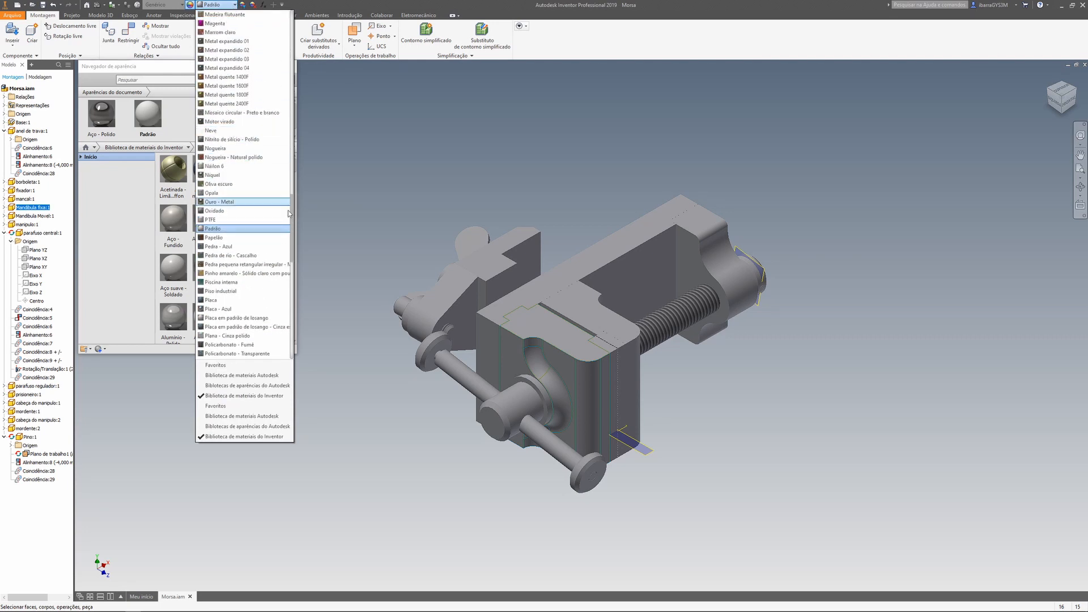
left_click_drag(292, 217, 298, 31)
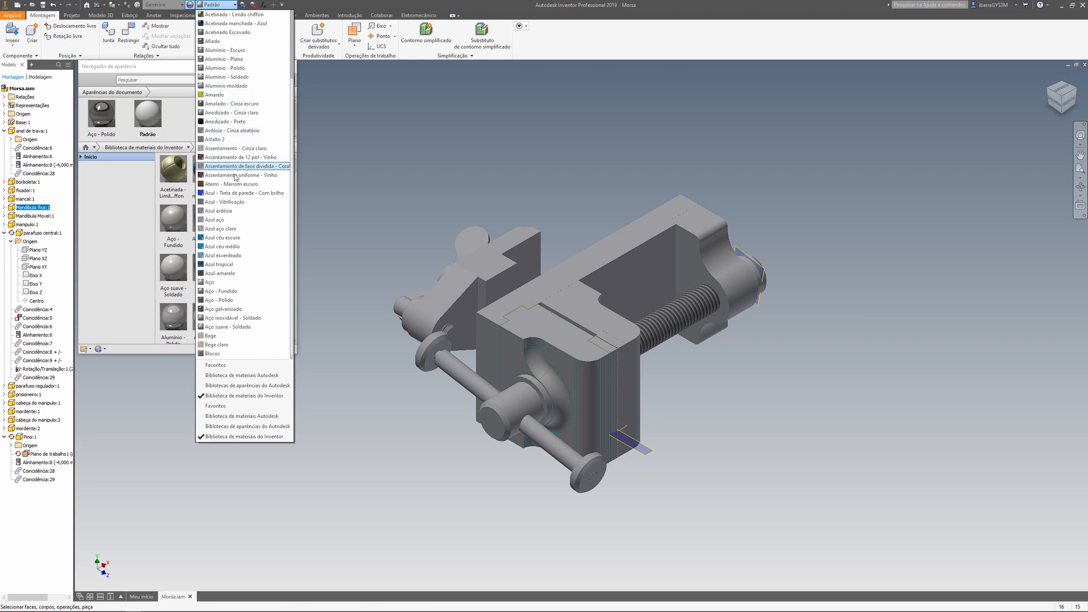
left_click(237, 310)
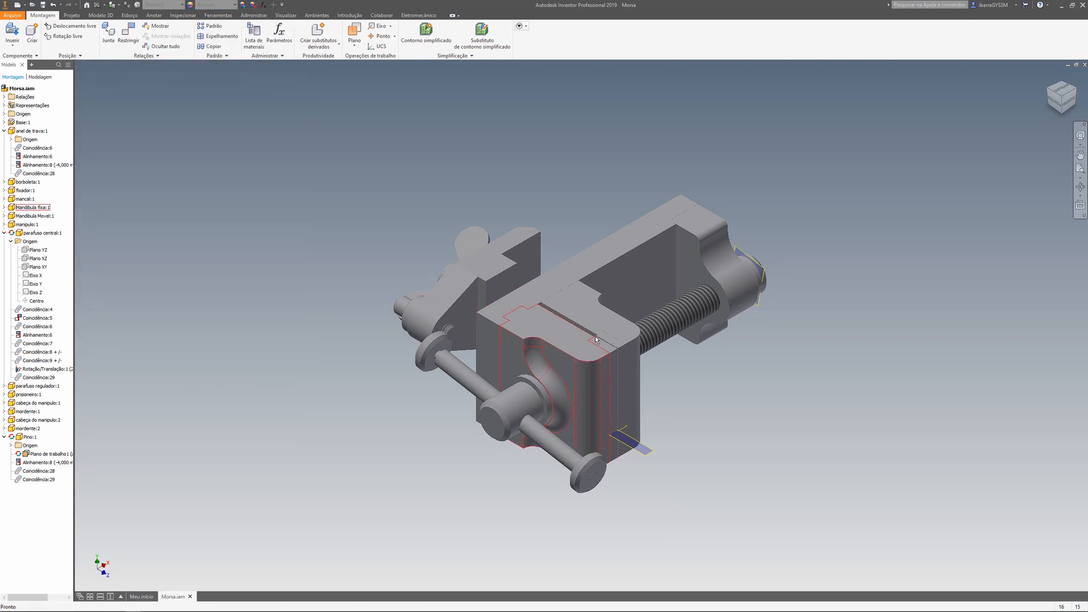
Step: Set the material of the fixed jaw (Mandíbula fixa:1) to Aço, alta resistência, liga baixa
left_click(551, 342)
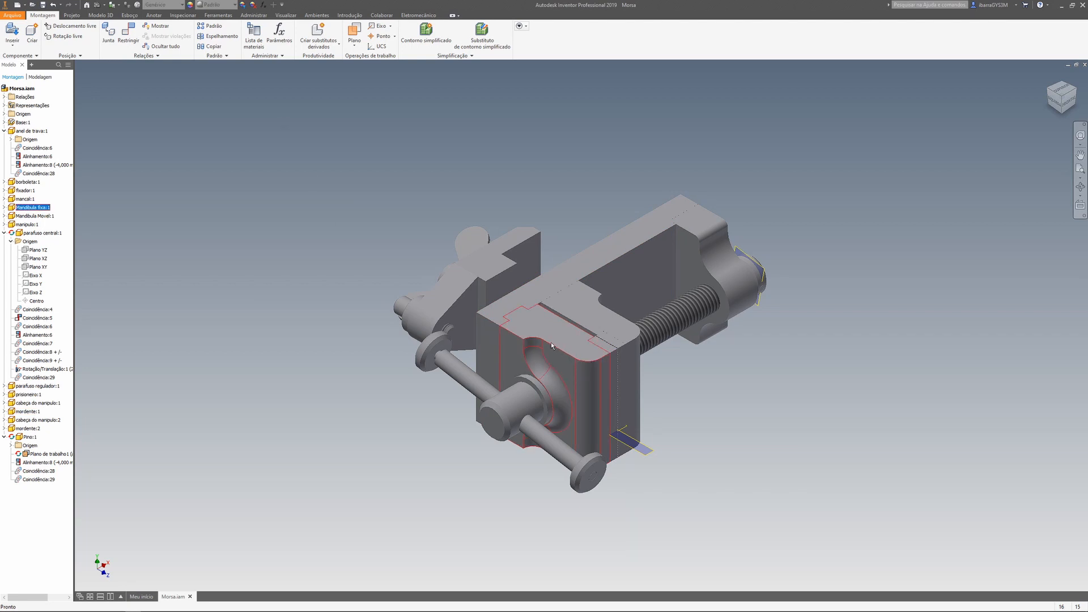
left_click(175, 4)
scroll(178, 59, "up", 8)
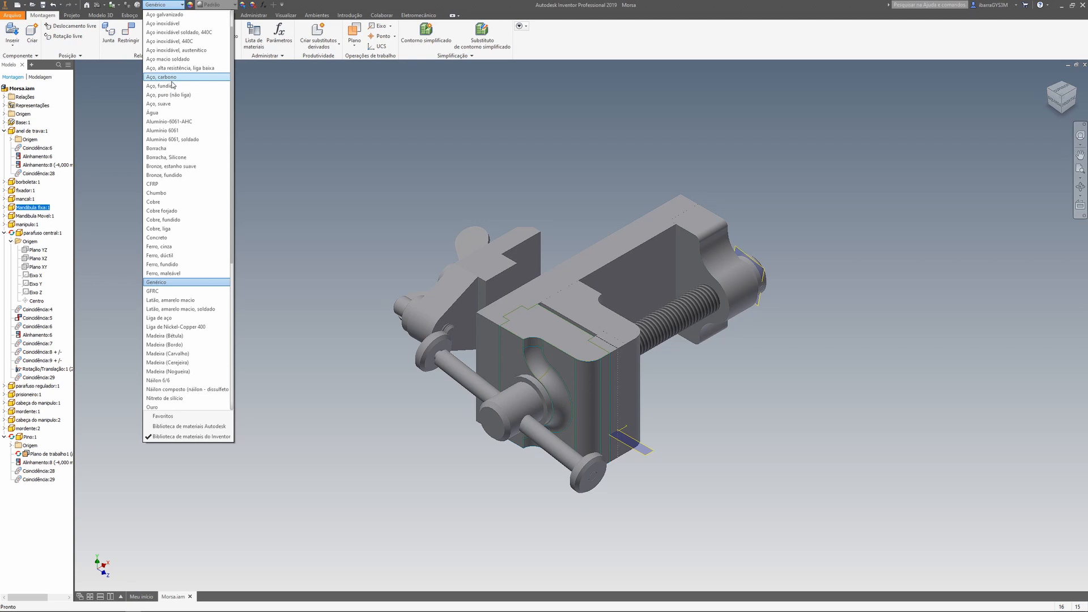
left_click(175, 68)
Step: Select the whole Morsa assembly, check the material options offered for it and browse the appearance library
left_click(601, 241)
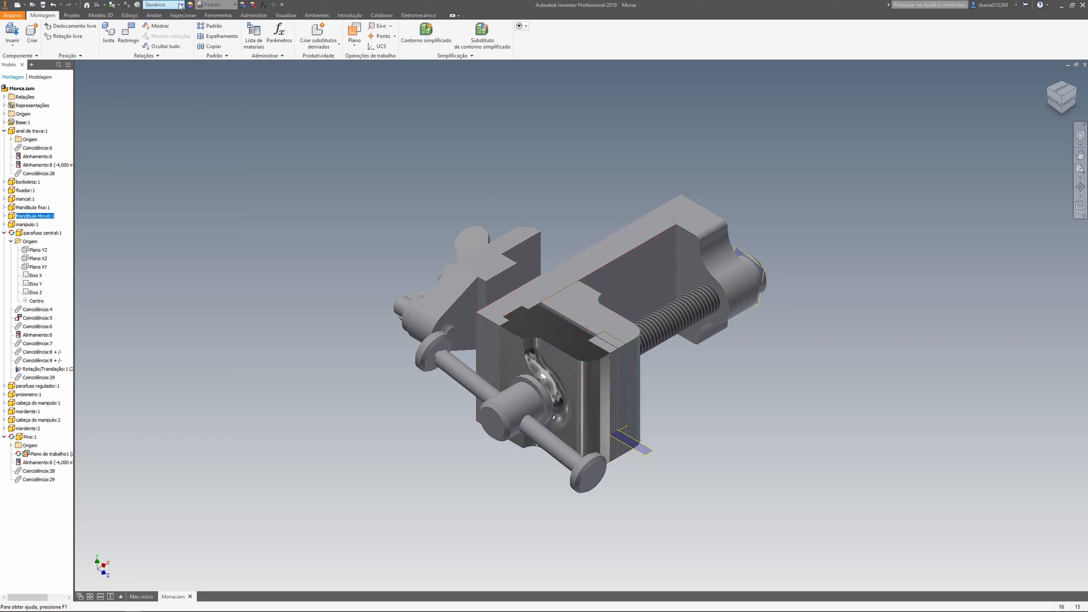
left_click(180, 5)
left_click(93, 111)
left_click(23, 89)
left_click(182, 5)
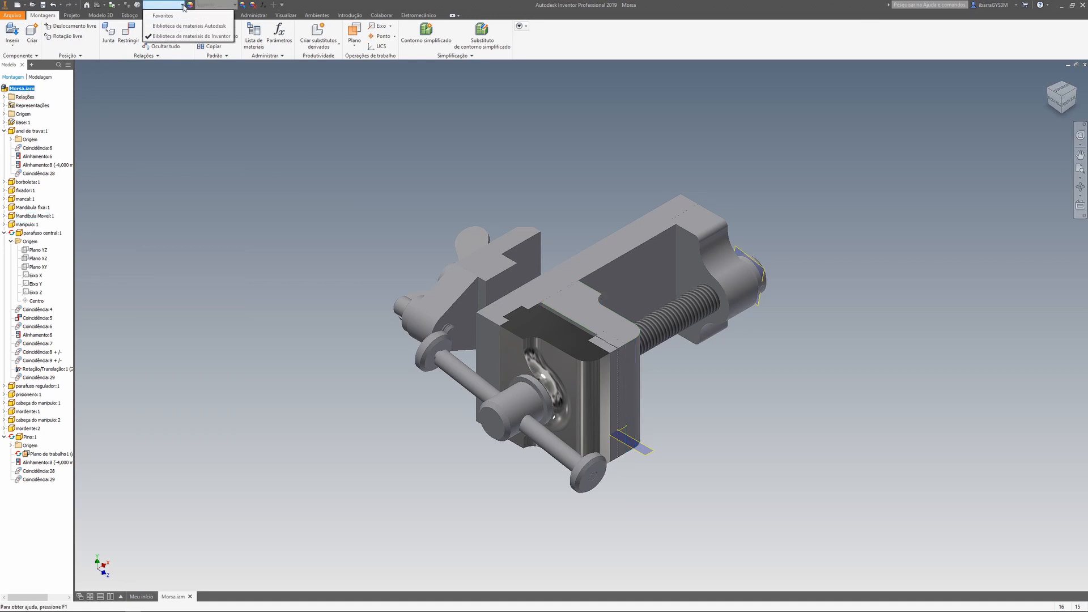
left_click(183, 6)
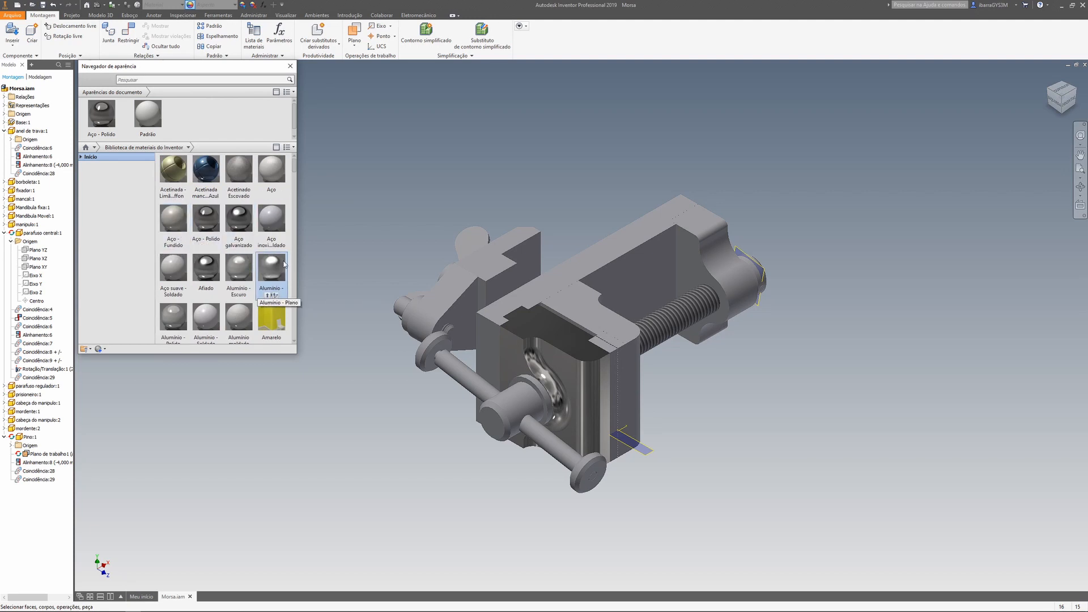
scroll(238, 283, "down", 3)
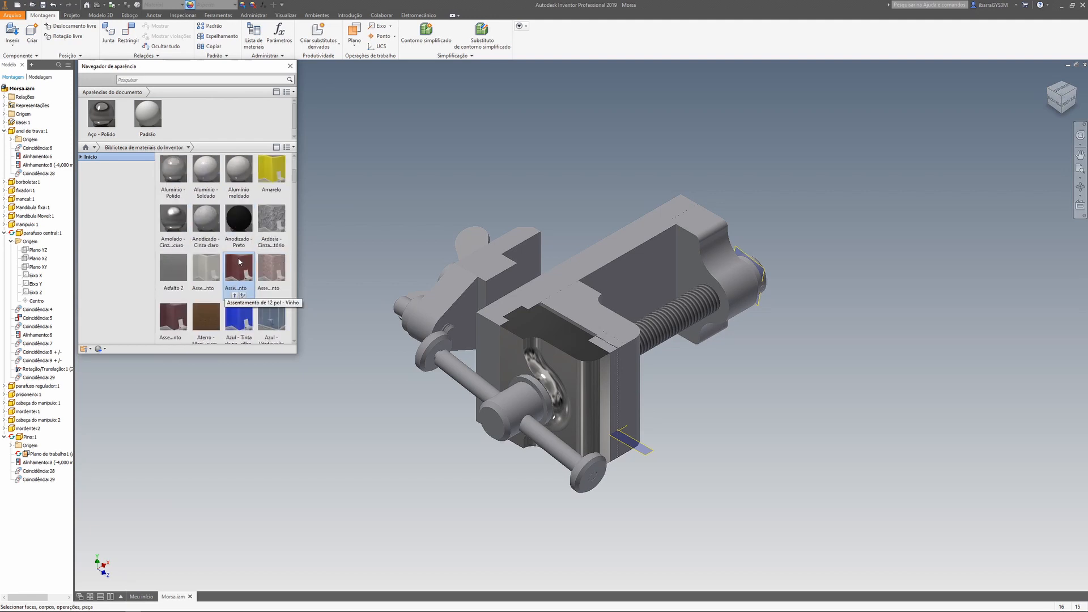
scroll(238, 261, "up", 3)
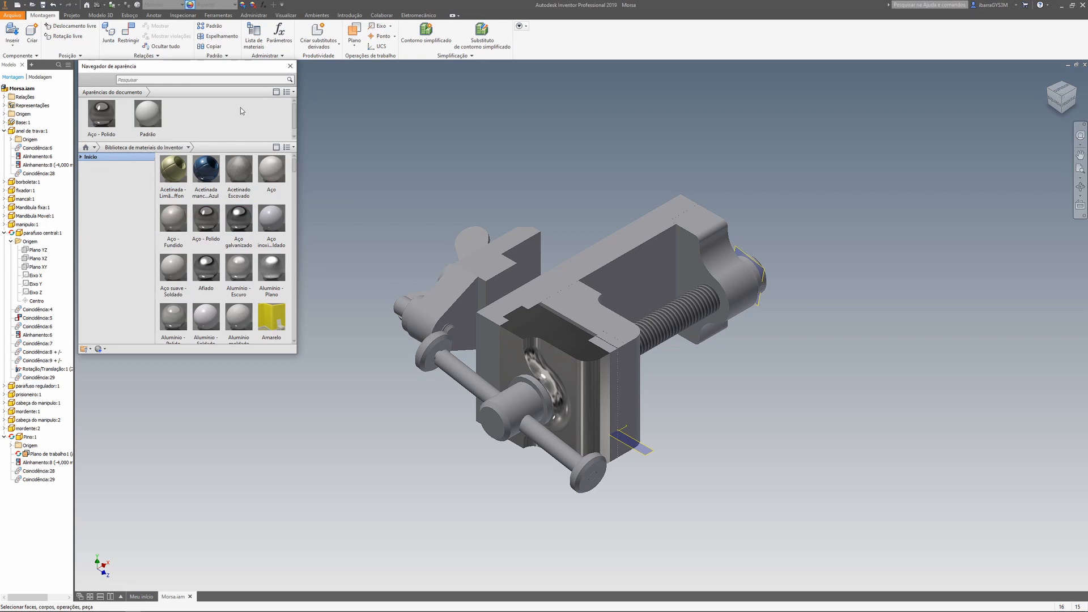
left_click(293, 67)
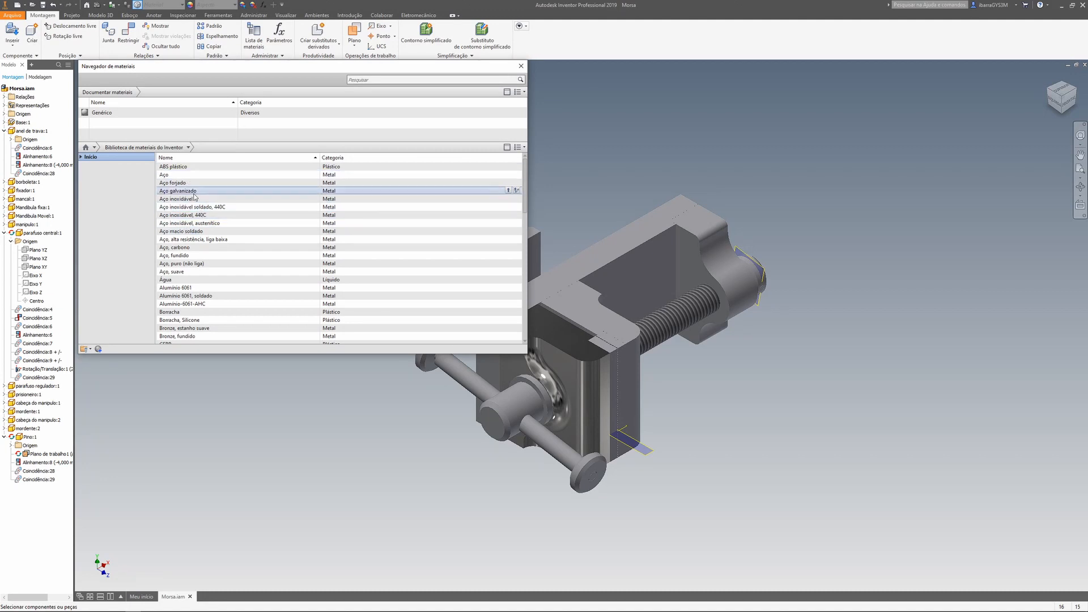
Step: Add Aço, alta resistência, liga baixa from the Inventor material library to the document's materials and close the material browser
left_click_drag(195, 241, 146, 128)
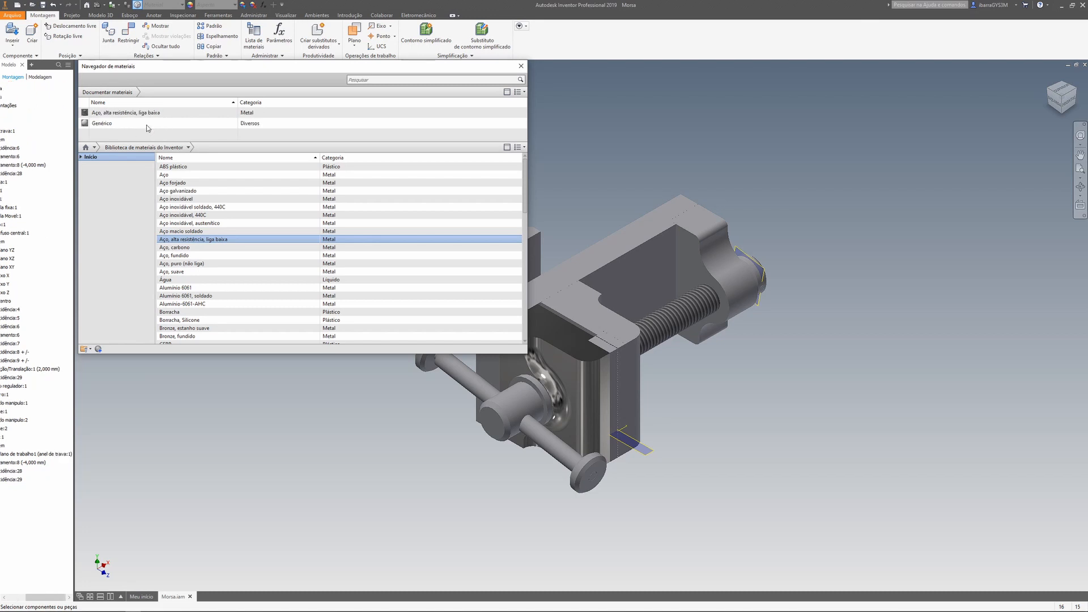
left_click(122, 114)
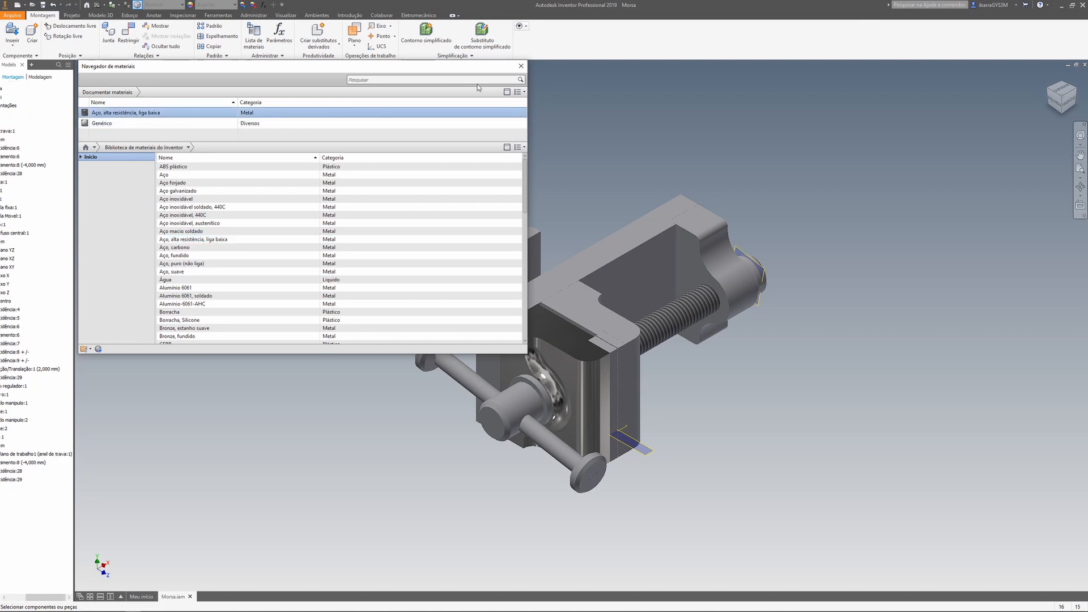
left_click(520, 68)
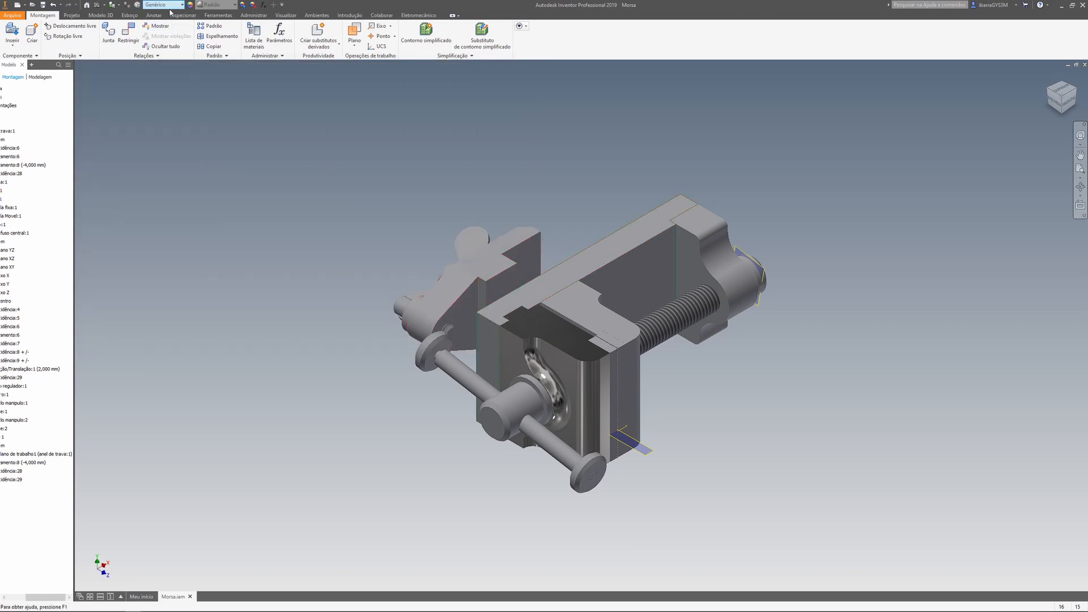
Step: Set the material of the vise's base to Aço, alta resistência, liga baixa
left_click(164, 5)
scroll(185, 34, "up", 7)
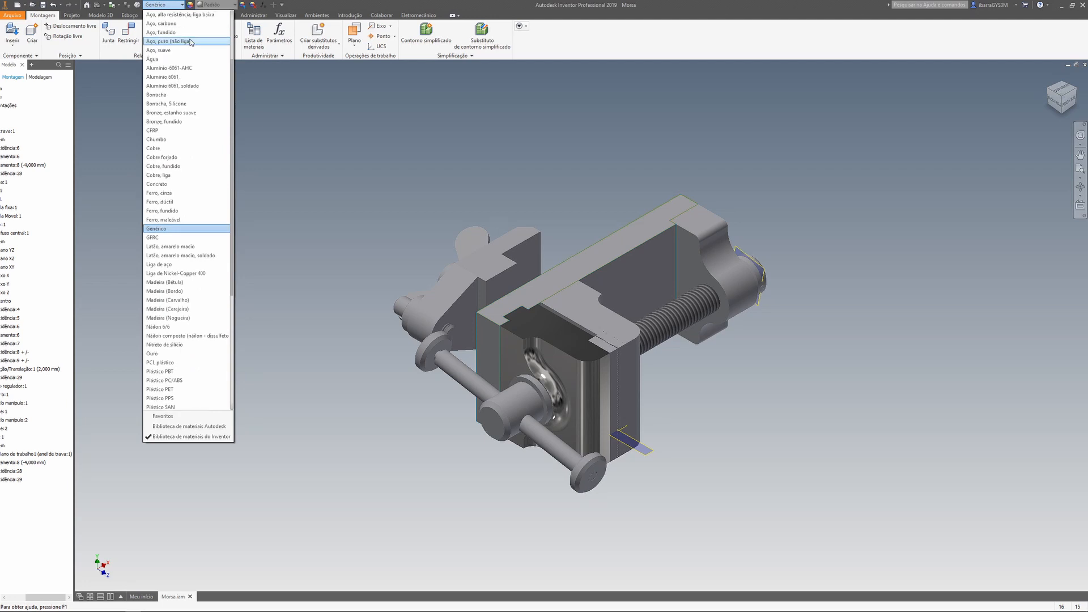
left_click(201, 15)
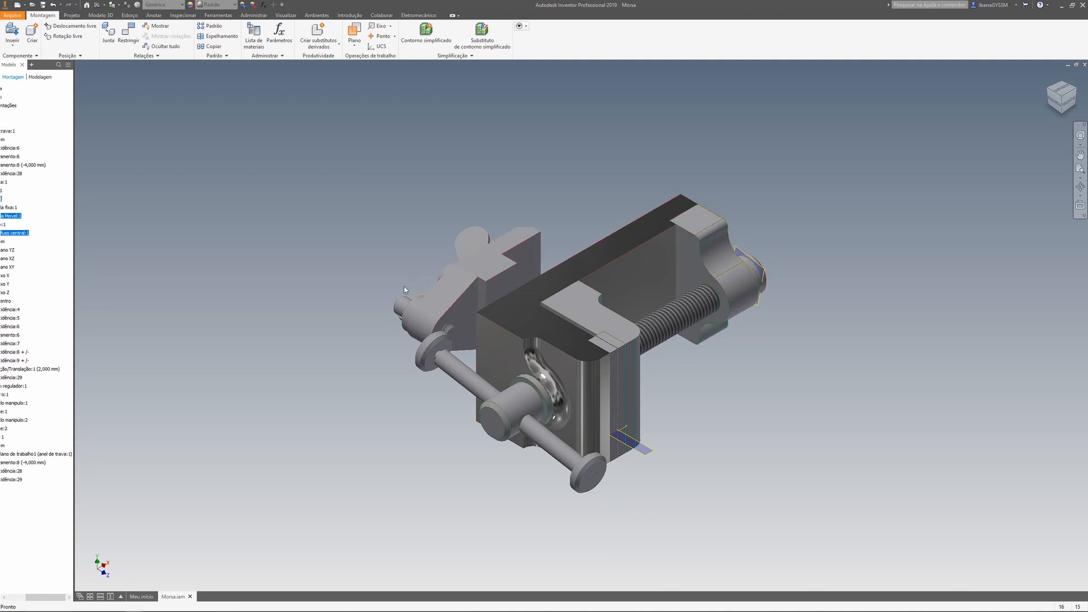
Step: Select the movable jaw, bearing, screws, wing nut, clamp, handle and handle heads together and set their material to Aço, alta resistência, liga baixa
left_click(483, 246, "ctrl")
left_click(478, 267, "ctrl")
left_click(404, 309, "ctrl")
left_click(509, 406, "ctrl")
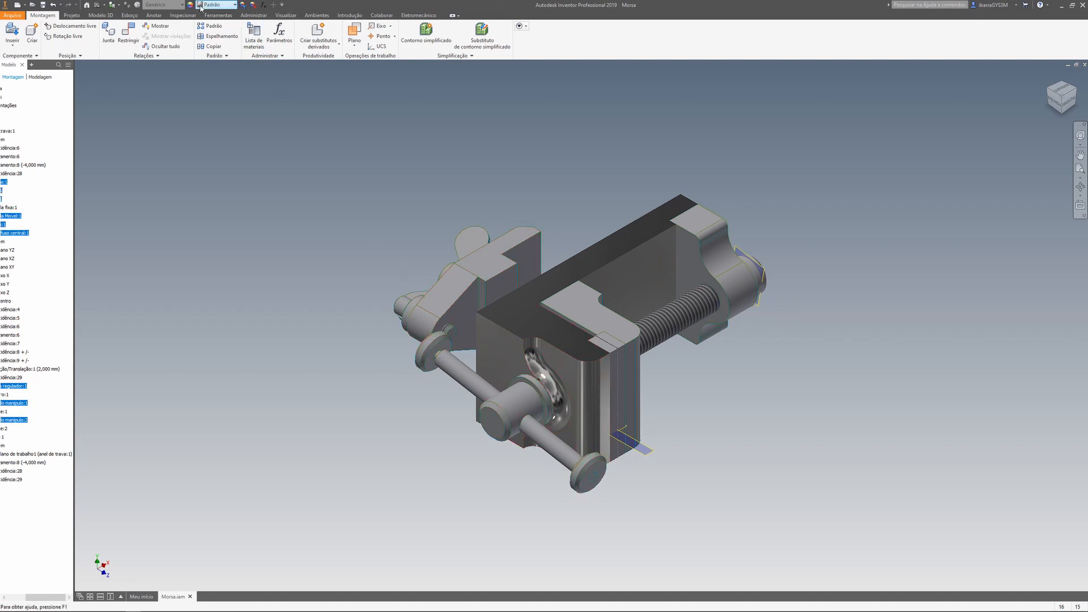
left_click(182, 5)
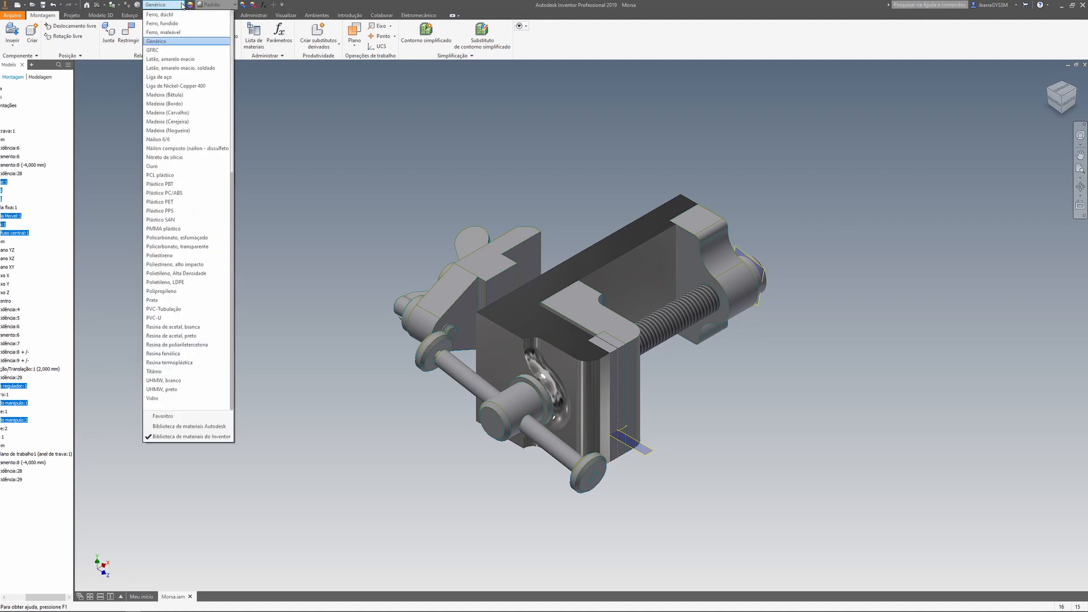
scroll(187, 70, "up", 1)
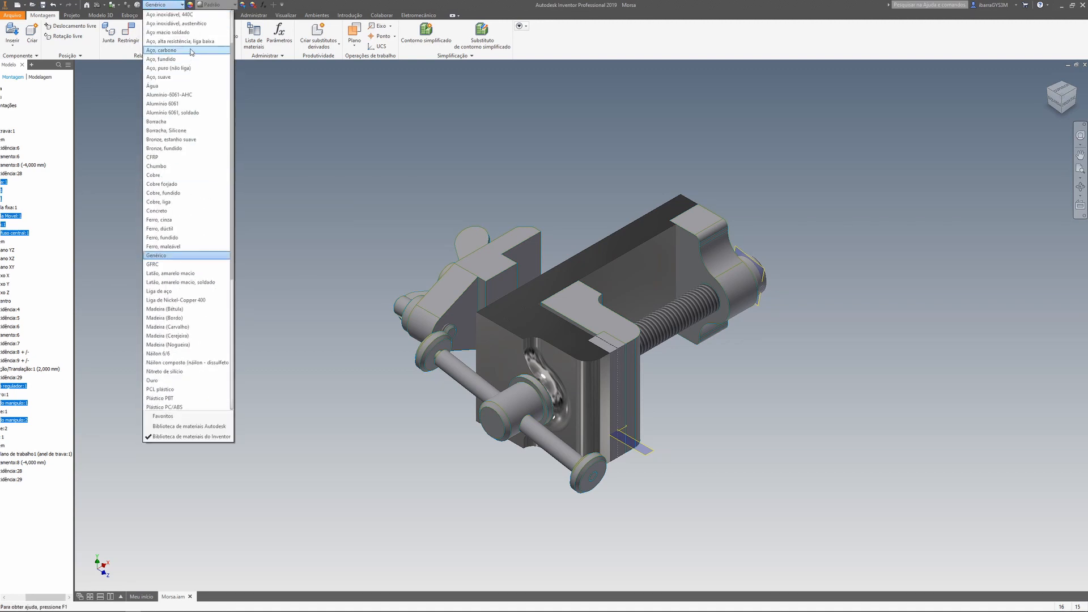
left_click(199, 41)
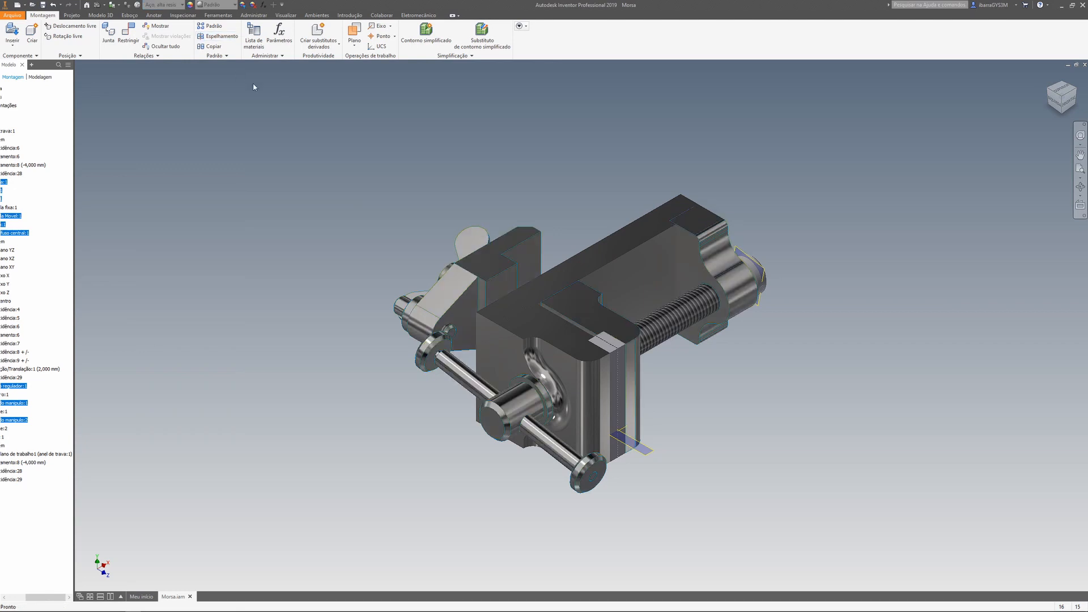
Step: Set the material of the retaining ring at the end of the central screw to Aço, alta resistência, liga baixa
left_click(327, 260)
left_click(1081, 154)
left_click_drag(1061, 112, 993, 25)
middle_click_drag(772, 93, 772, 161, "shift")
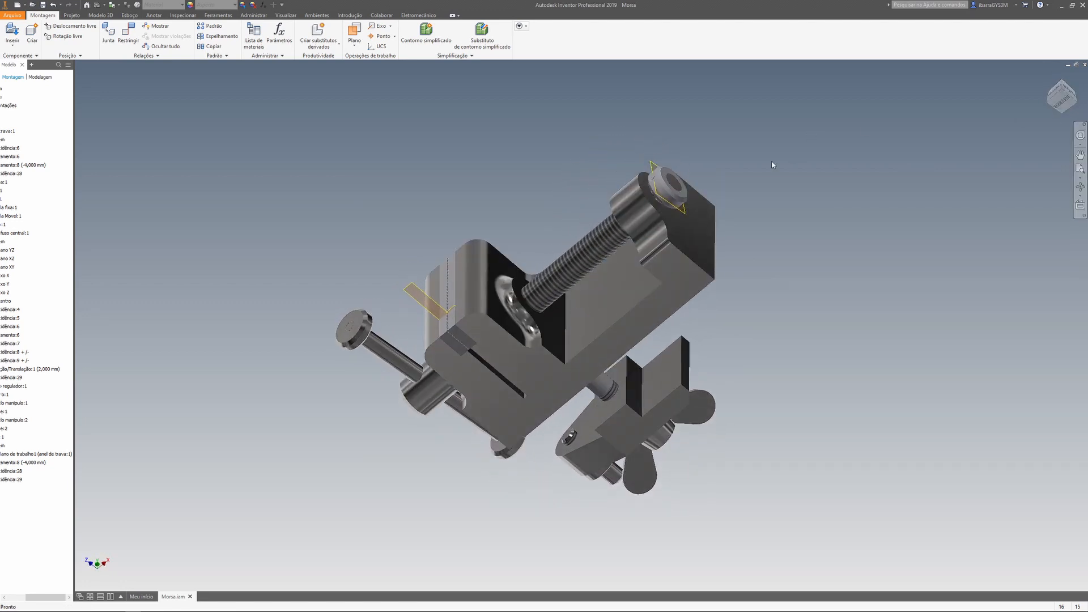
left_click(670, 195)
left_click(170, 4)
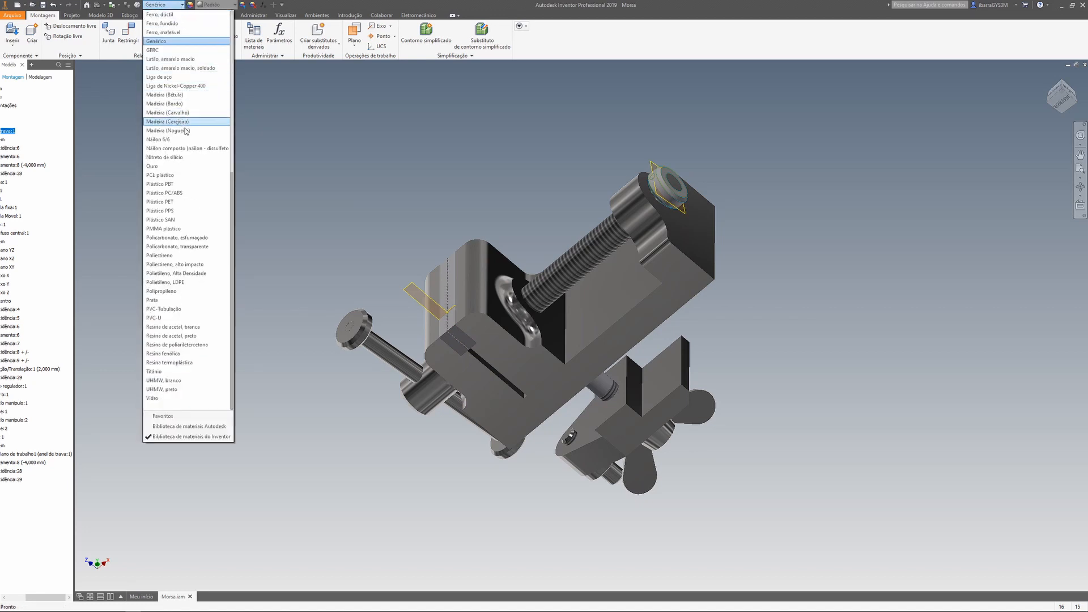
scroll(188, 122, "up", 6)
scroll(189, 121, "up", 4)
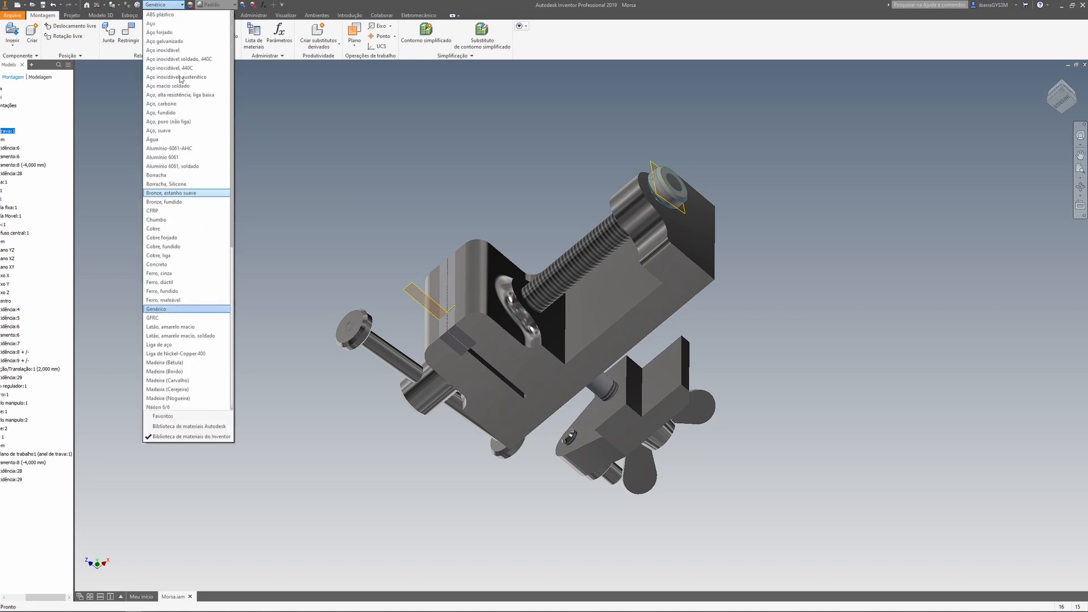
left_click(203, 94)
Step: Slide the movable jaw open and set the rod between the base and the clamp to Aço, alta resistência, liga baixa
left_click_drag(544, 347, 651, 277)
left_click(787, 356)
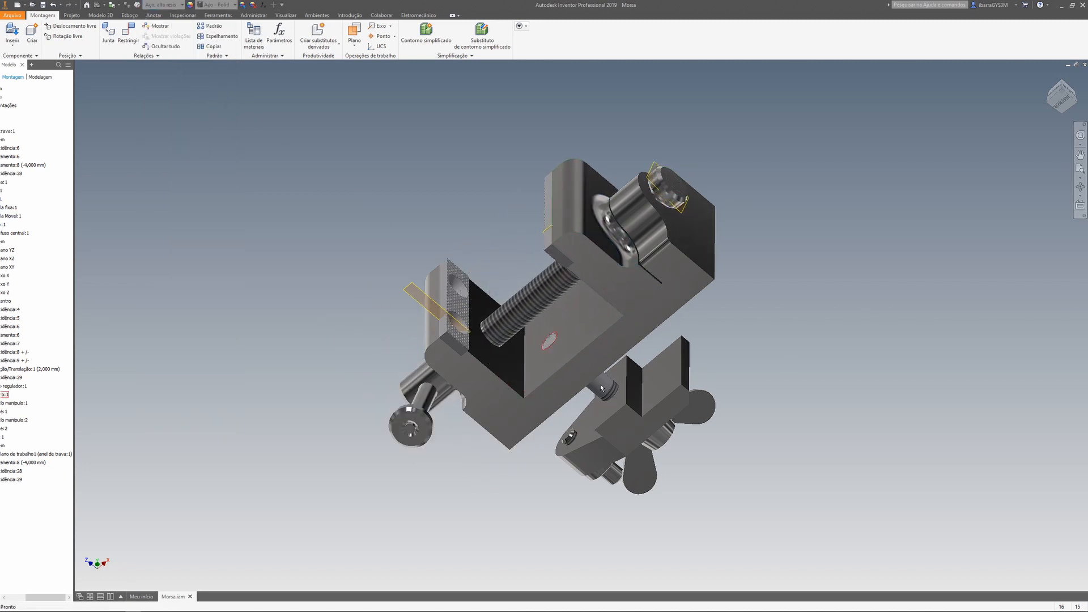
left_click(163, 5)
scroll(196, 51, "up", 6)
scroll(176, 61, "up", 4)
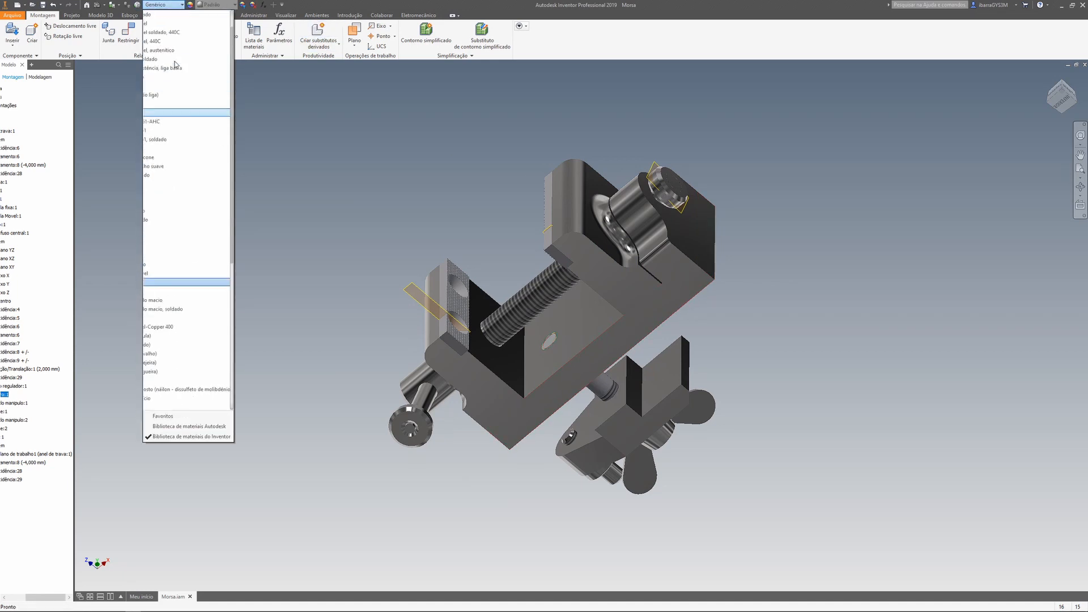
left_click(191, 95)
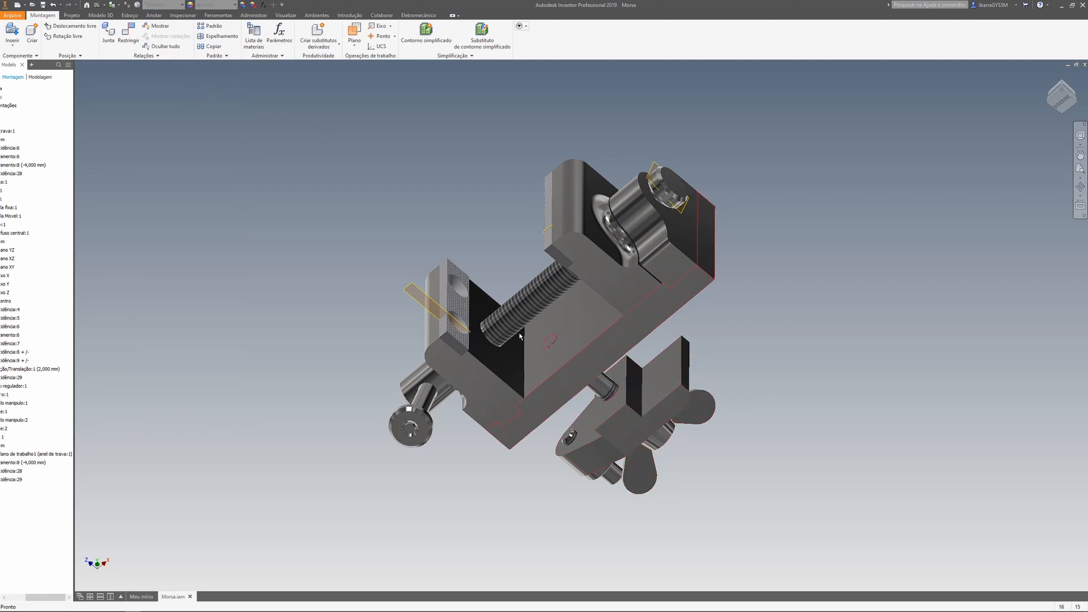
Step: Select both serrated jaw plates together and set their material to Resina termoplástica
left_click(506, 283)
left_click(458, 306, "ctrl")
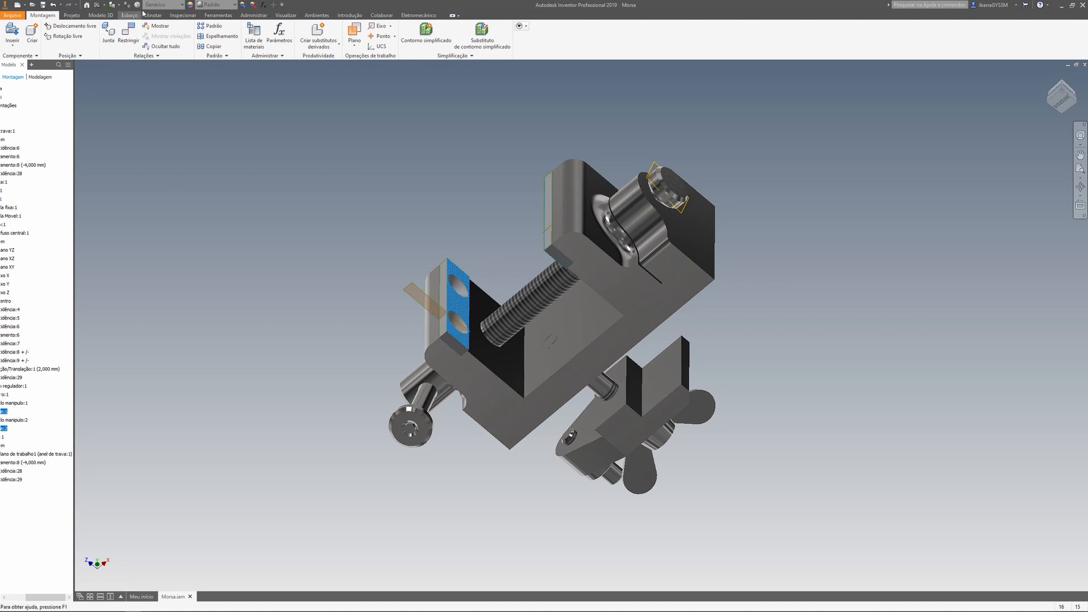
left_click(179, 7)
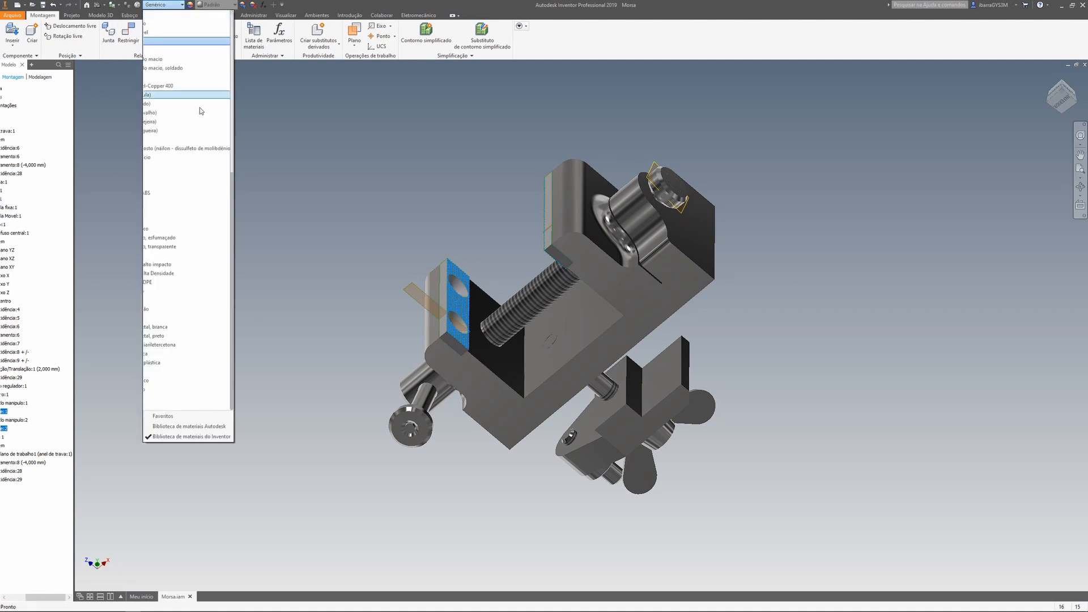
left_click(163, 363)
left_click(308, 395)
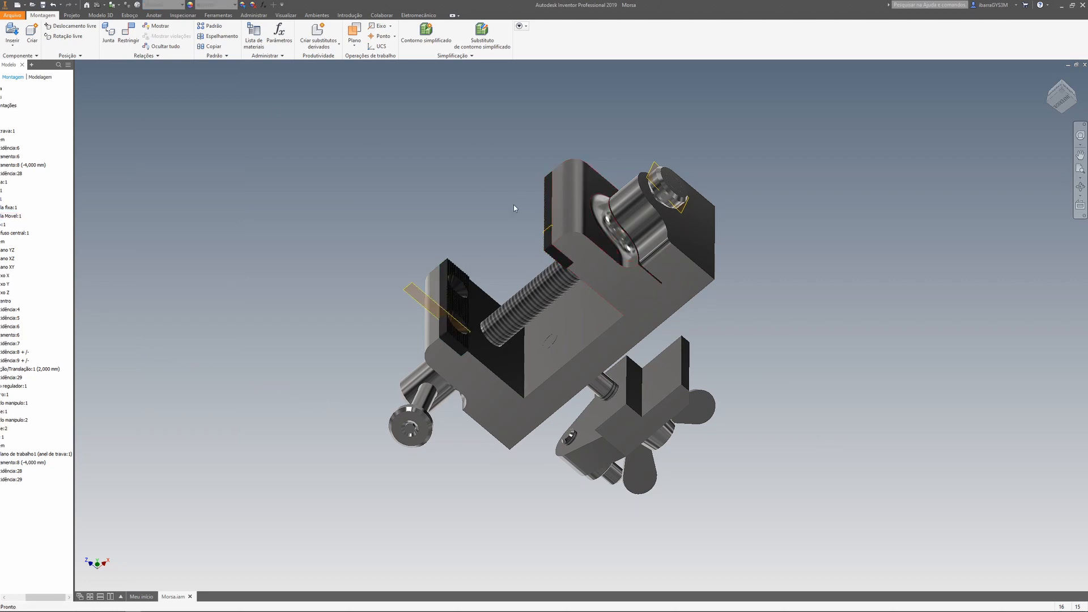
Step: Start inserting a component from the Content Center and browse its Parafusos category to the Escareado screws
left_click(458, 306)
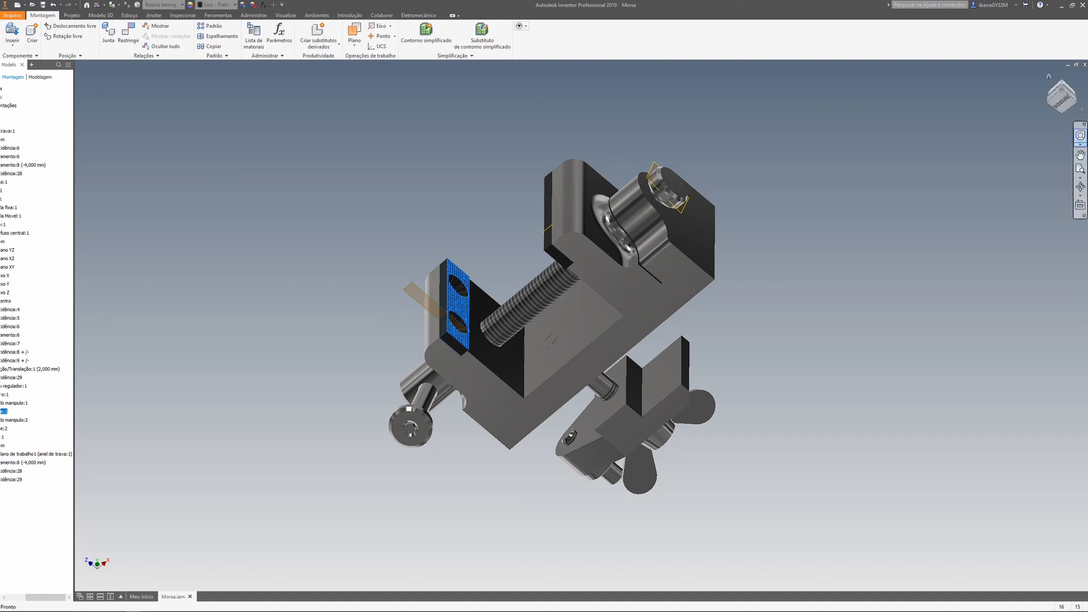
left_click(1061, 105)
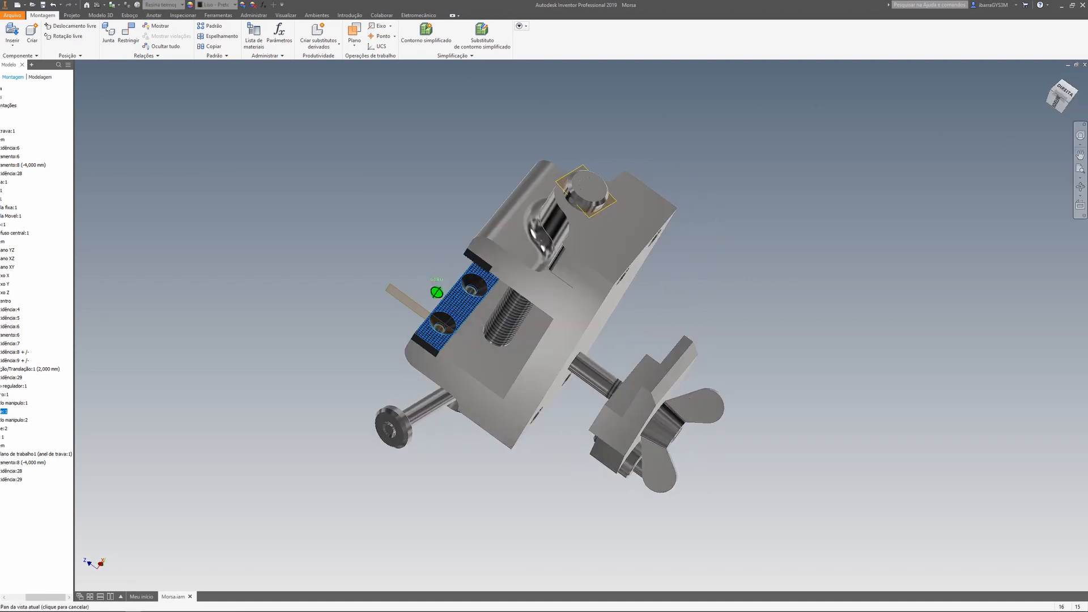
mouse_move(436, 292)
middle_mouse_down("shift")
mouse_move(391, 317)
mouse_move(411, 341)
middle_mouse_up("shift")
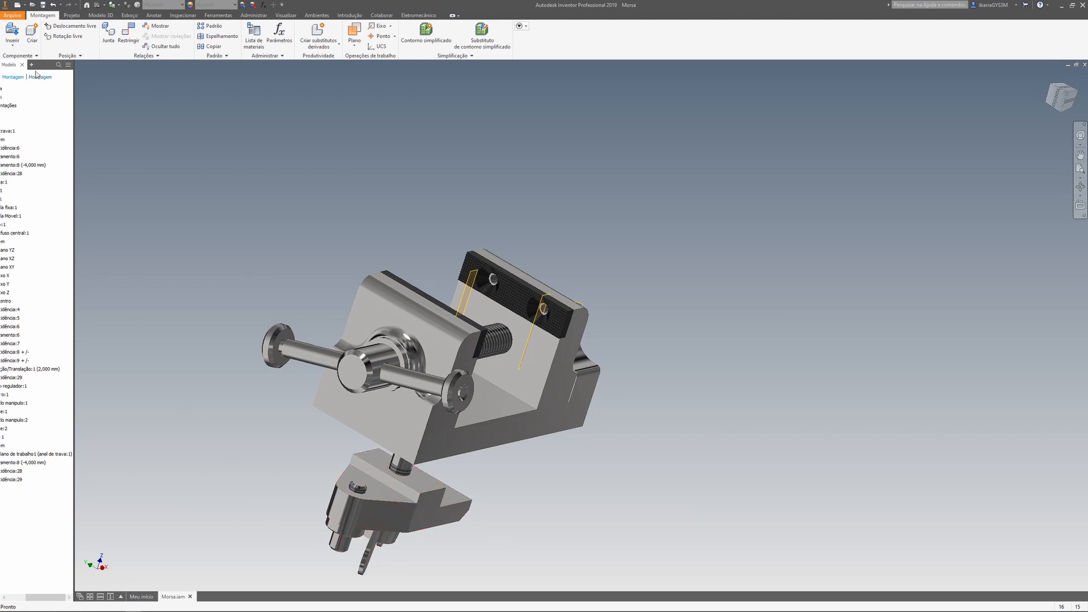
left_click(15, 48)
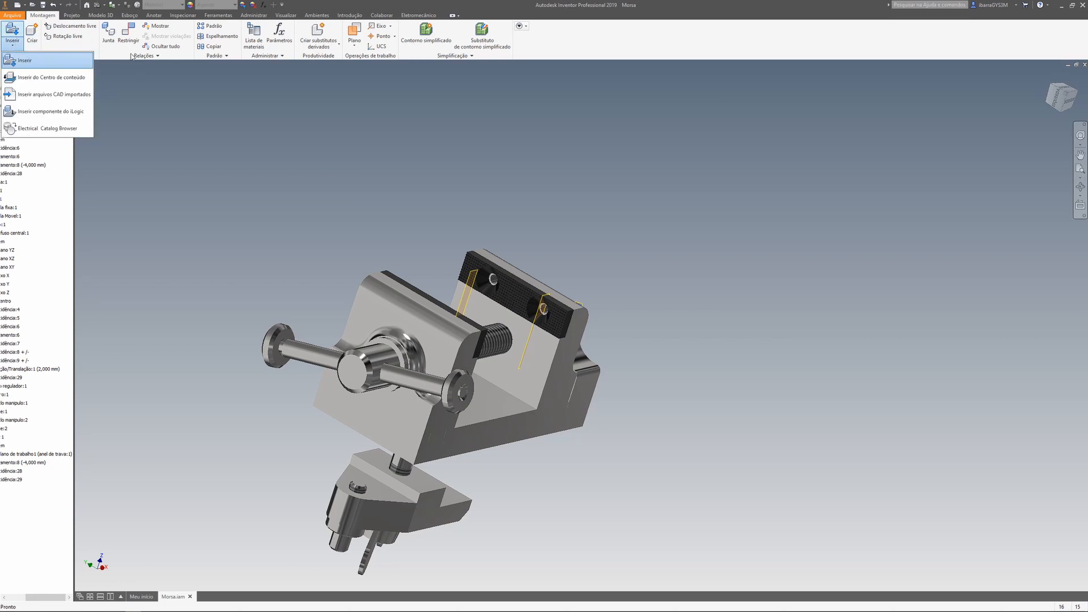
left_click(80, 84)
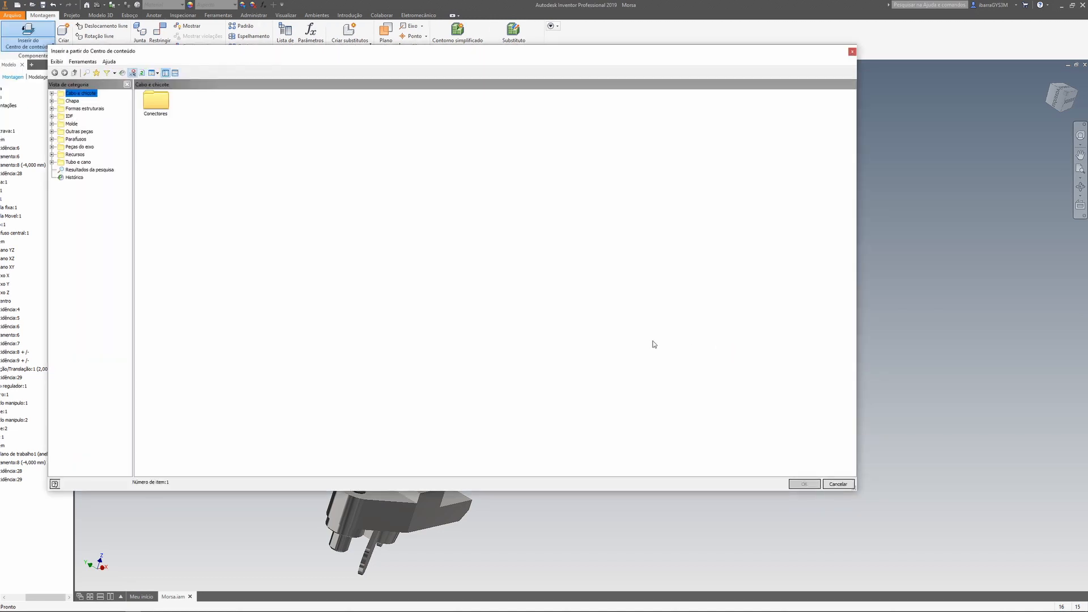
left_click(52, 141)
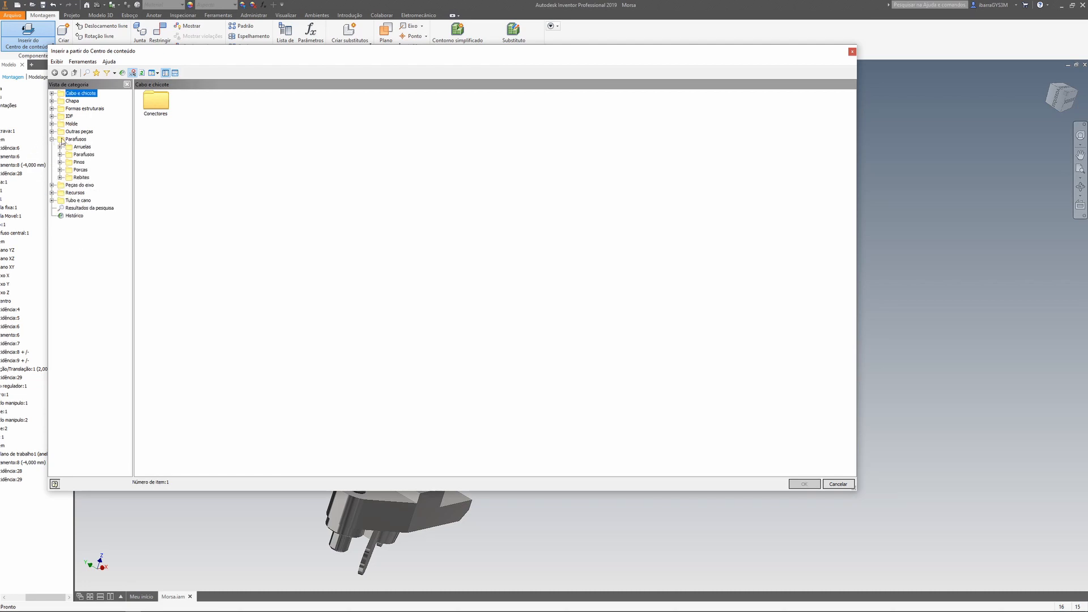
left_click(60, 154)
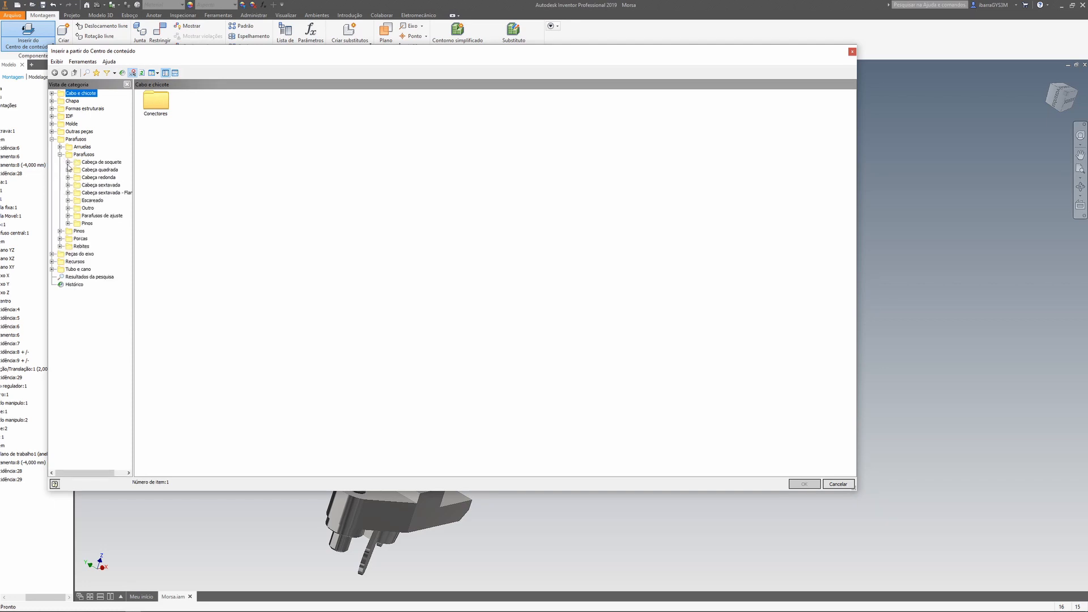
left_click(68, 163)
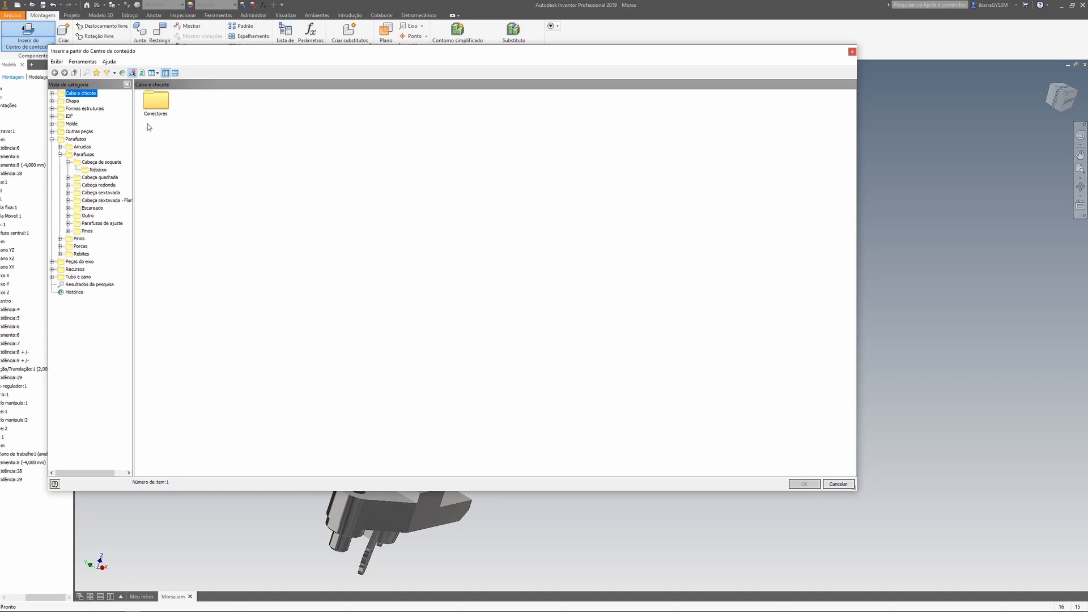
left_click_drag(220, 56, 764, 99)
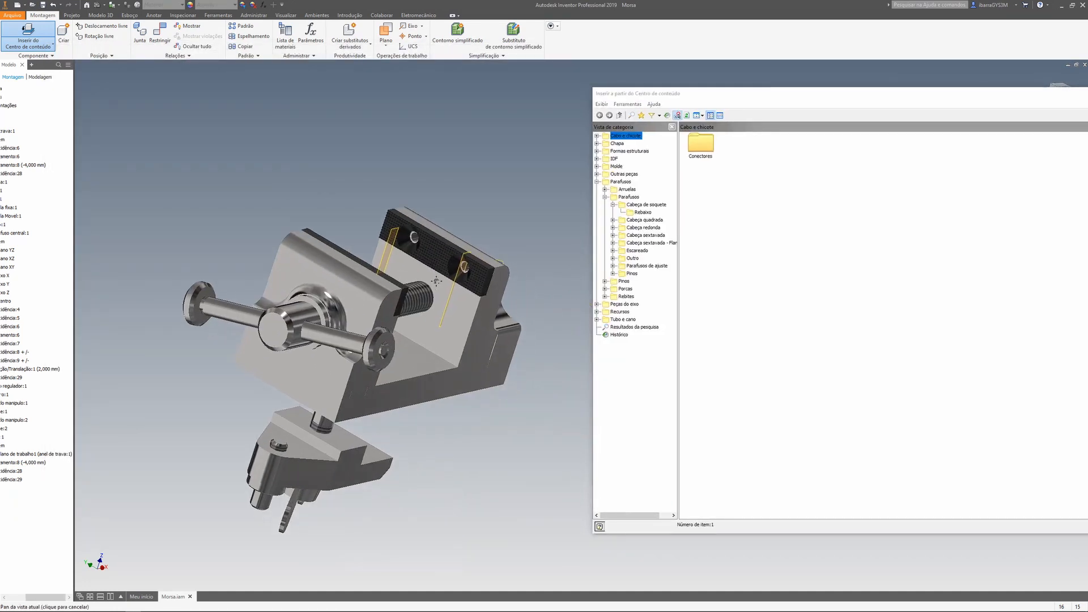
left_click(623, 198)
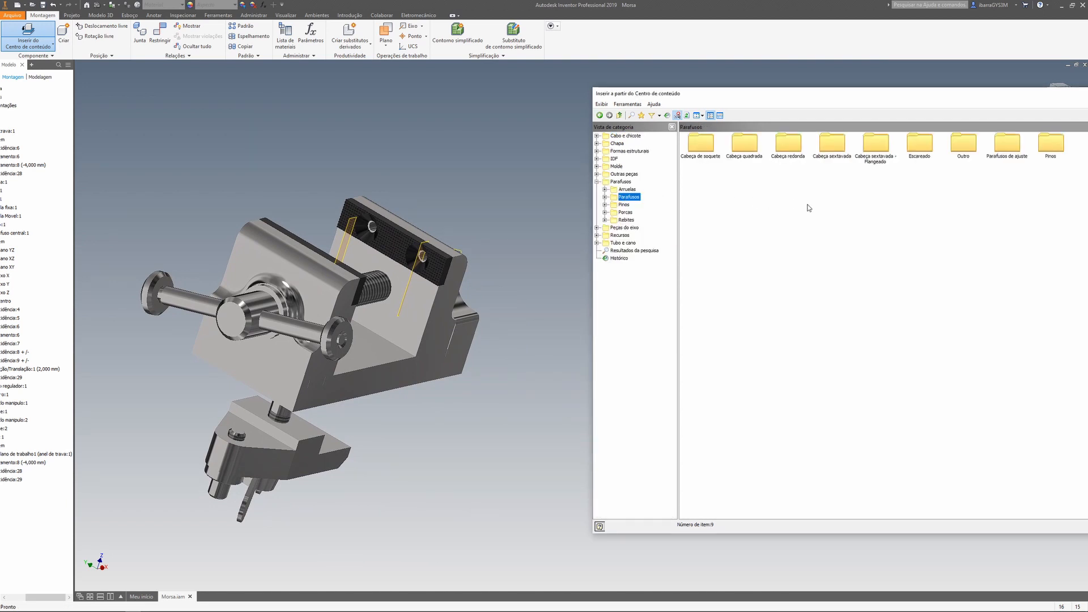
double_click(919, 144)
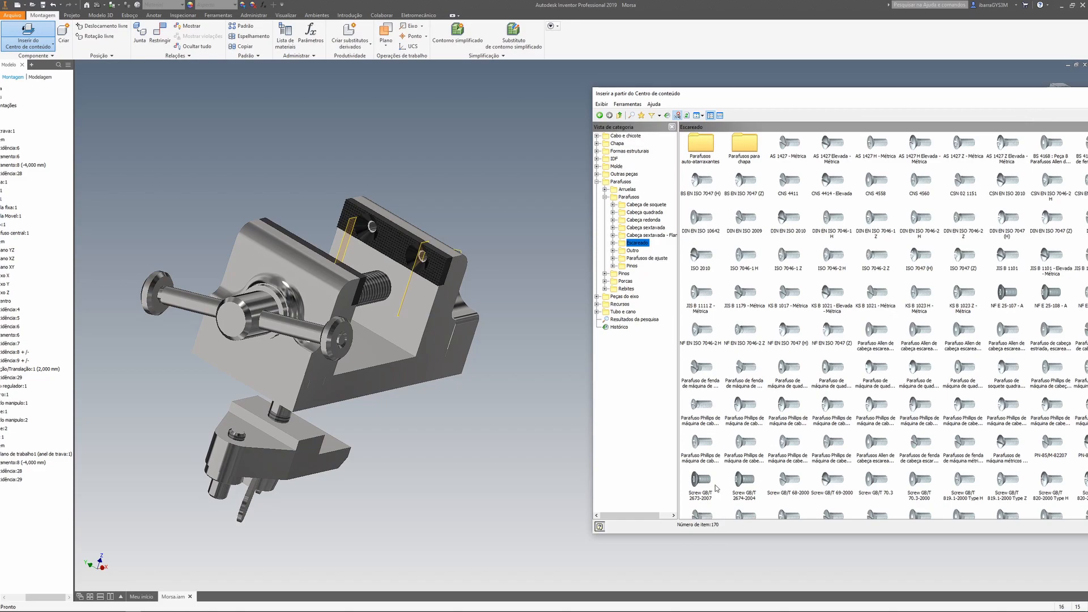
Step: Insert a DIN EN ISO 10642 countersunk screw, M5 x 8, into one hole of the jaw plate opposite the handle
scroll(709, 486, "down", 1)
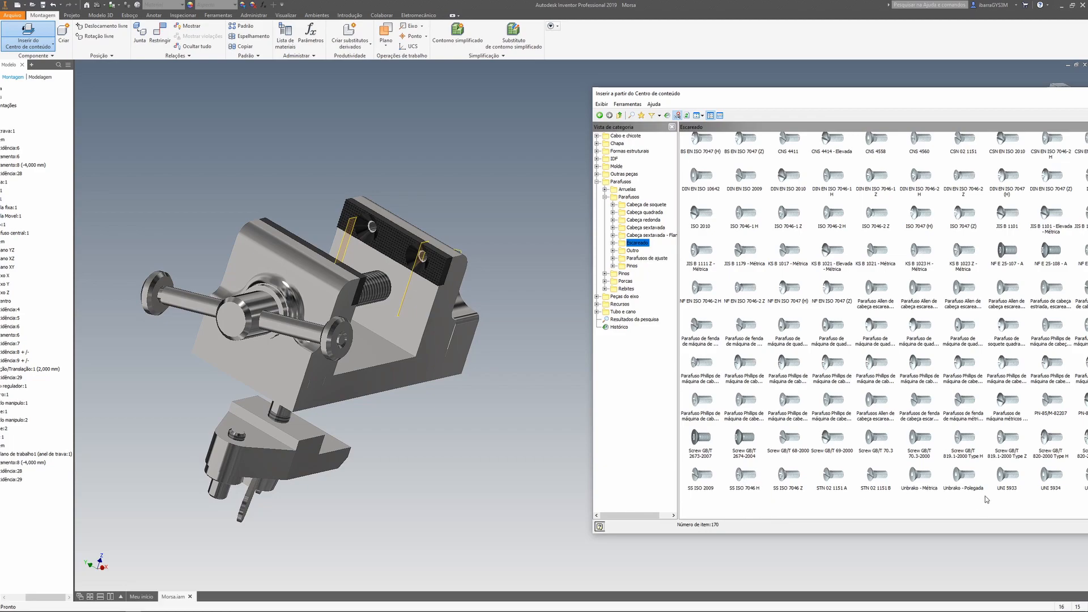
left_click_drag(953, 106, 592, 119)
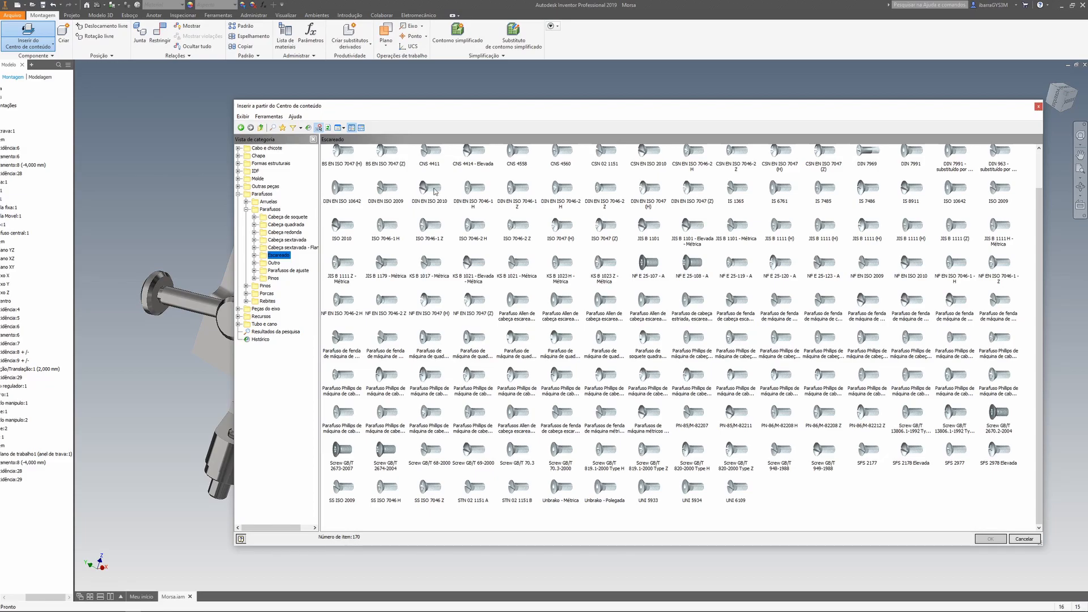
double_click(343, 189)
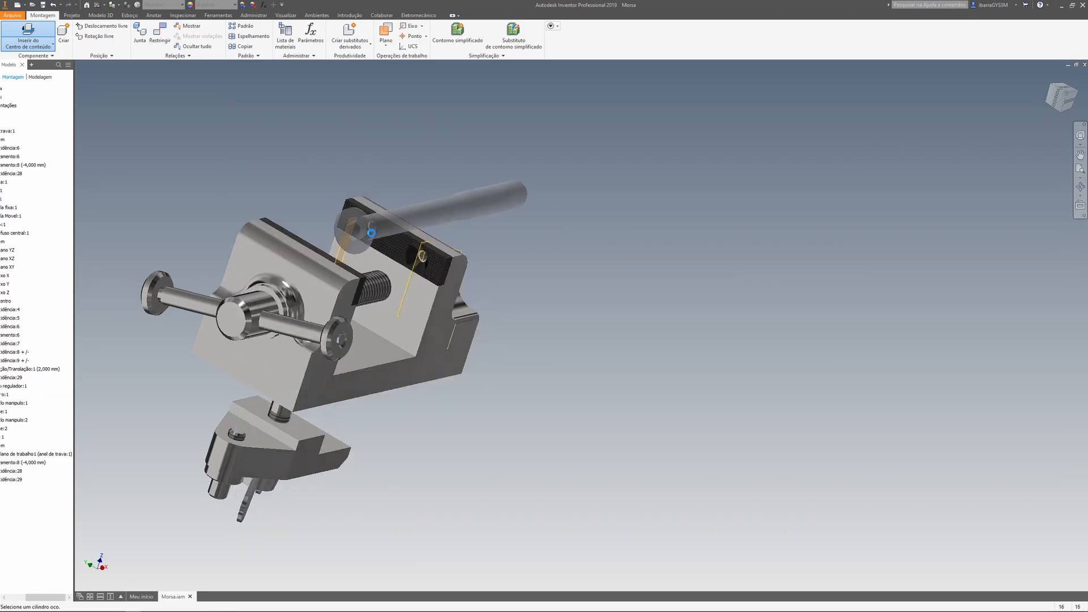
scroll(372, 233, "down", 8)
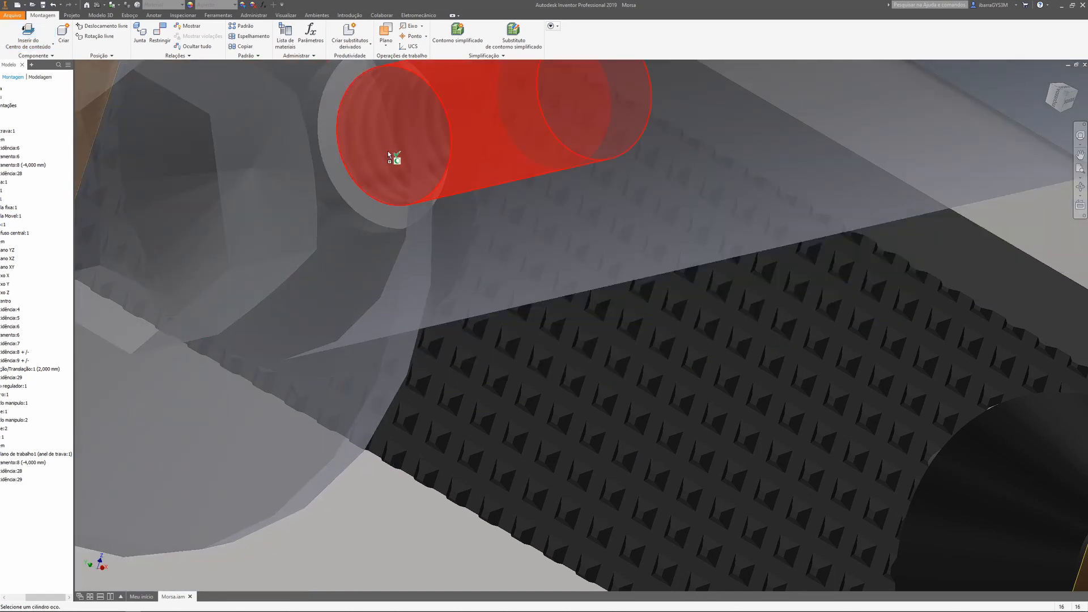
left_click(387, 151)
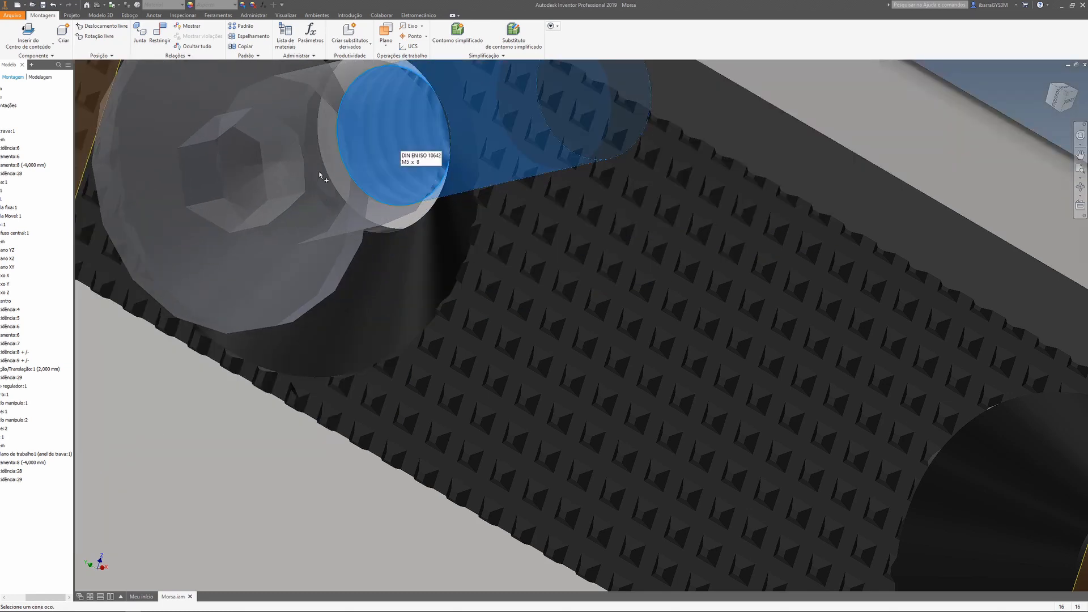
left_click(271, 192)
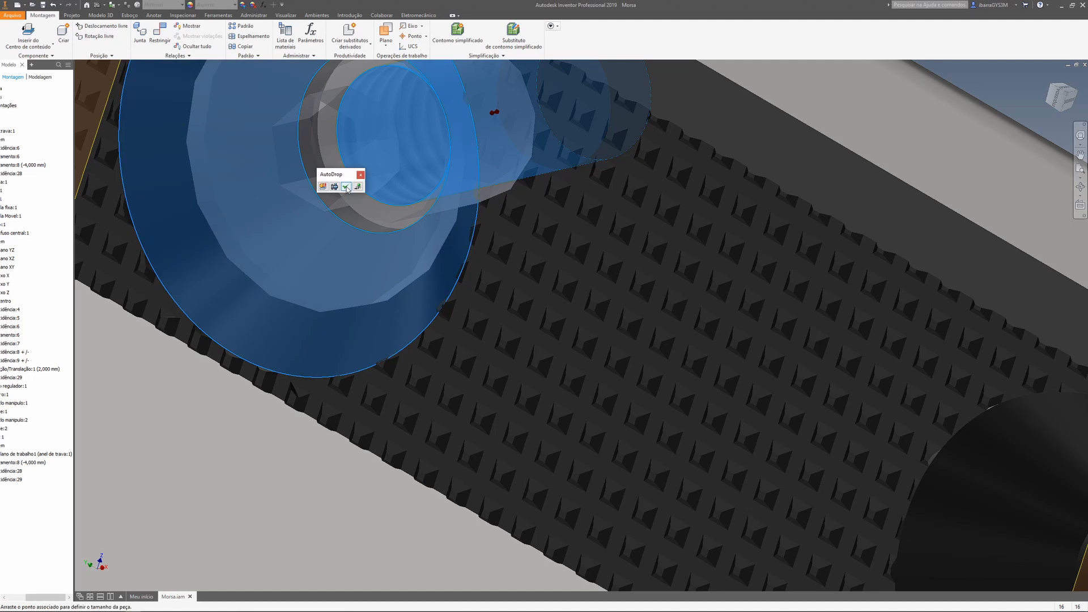
scroll(393, 240, "down", 5)
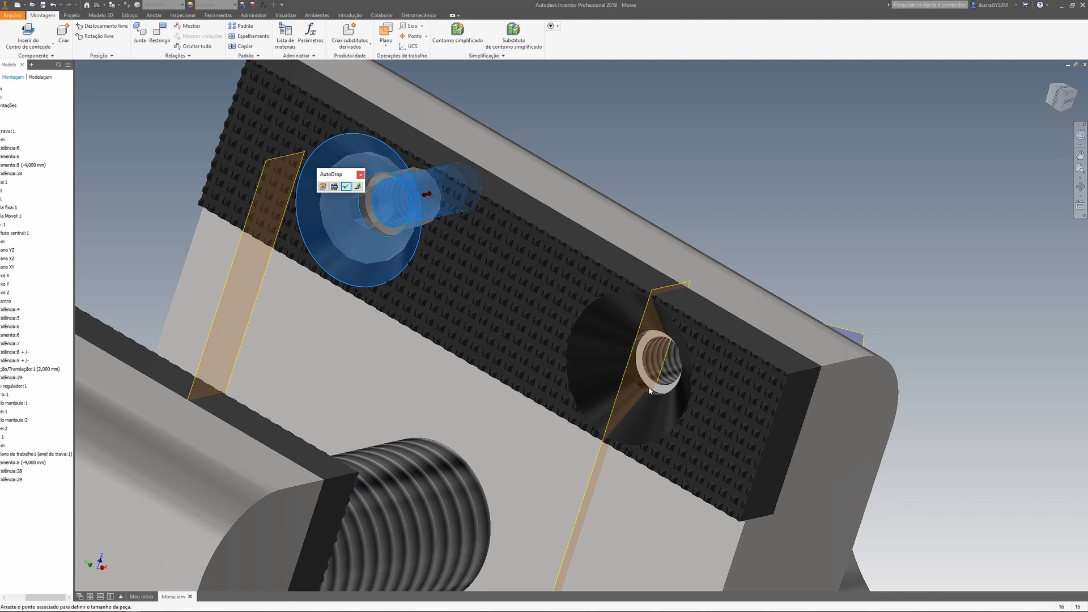
left_click(321, 188)
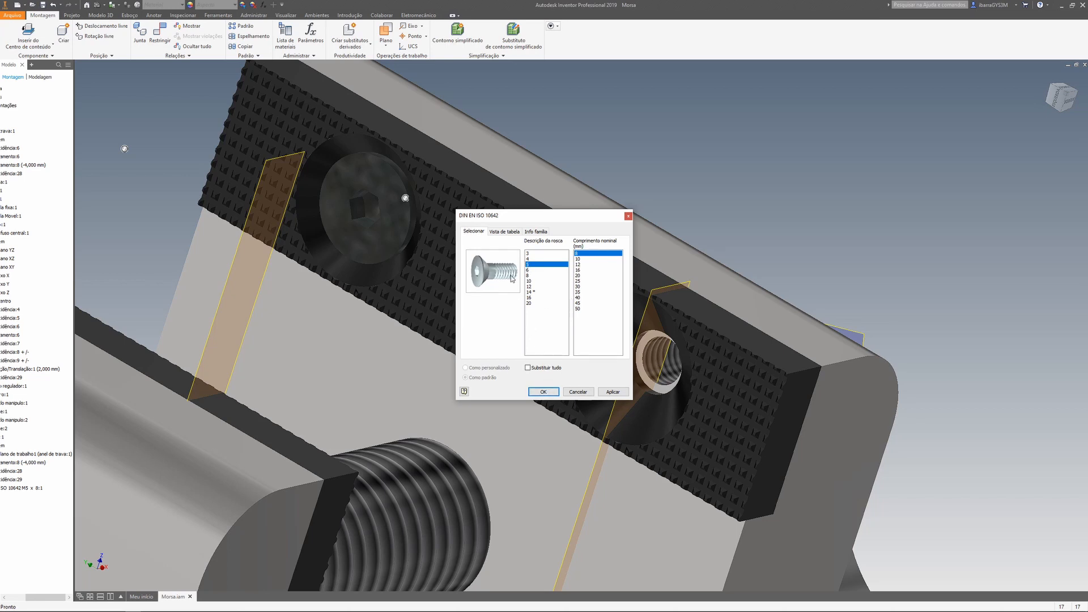
left_click(543, 392)
Step: Insert a second DIN EN ISO 10642 countersunk screw into the other hole of the same jaw plate
left_click(369, 208)
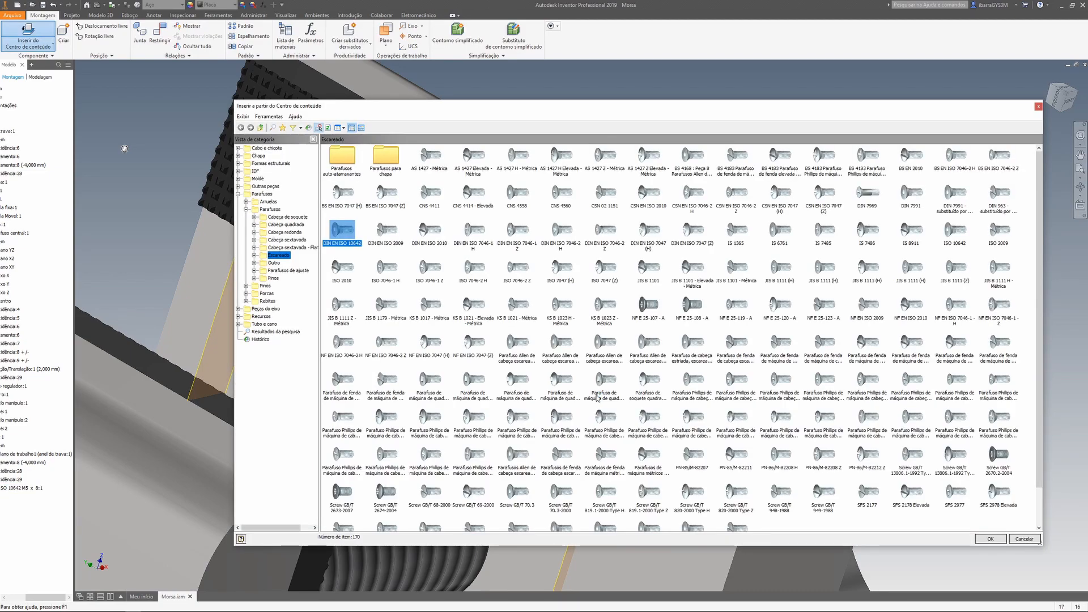
double_click(344, 232)
left_click(649, 360)
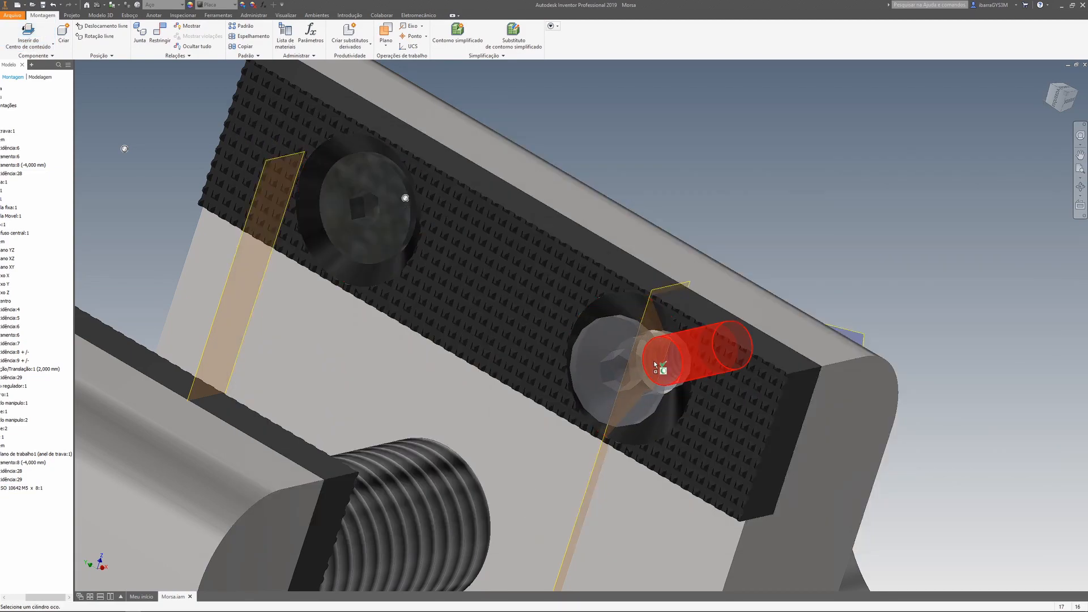
left_click(590, 344)
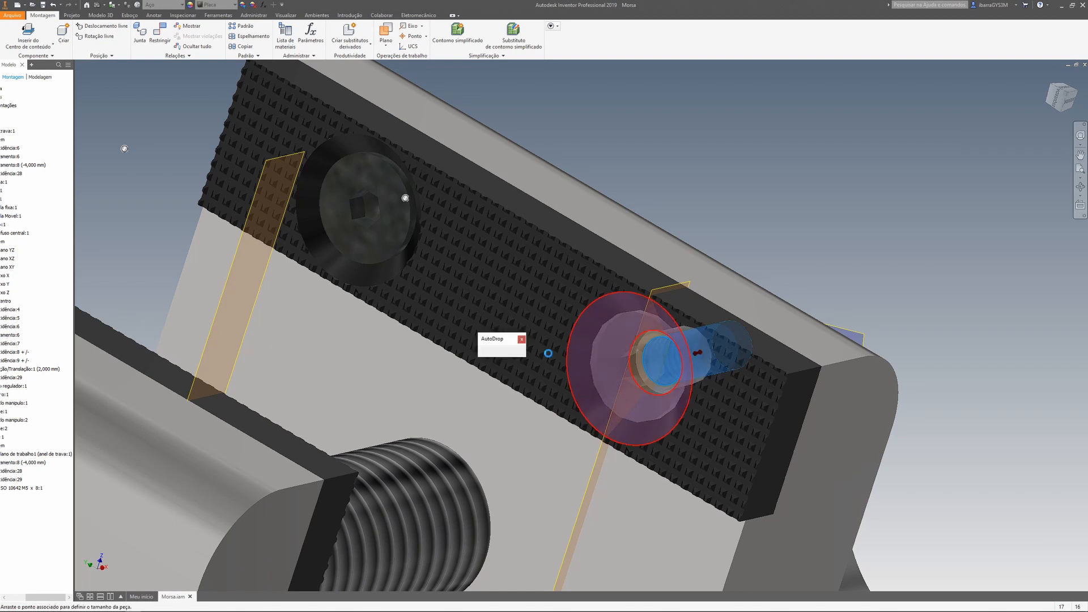
left_click(1068, 101)
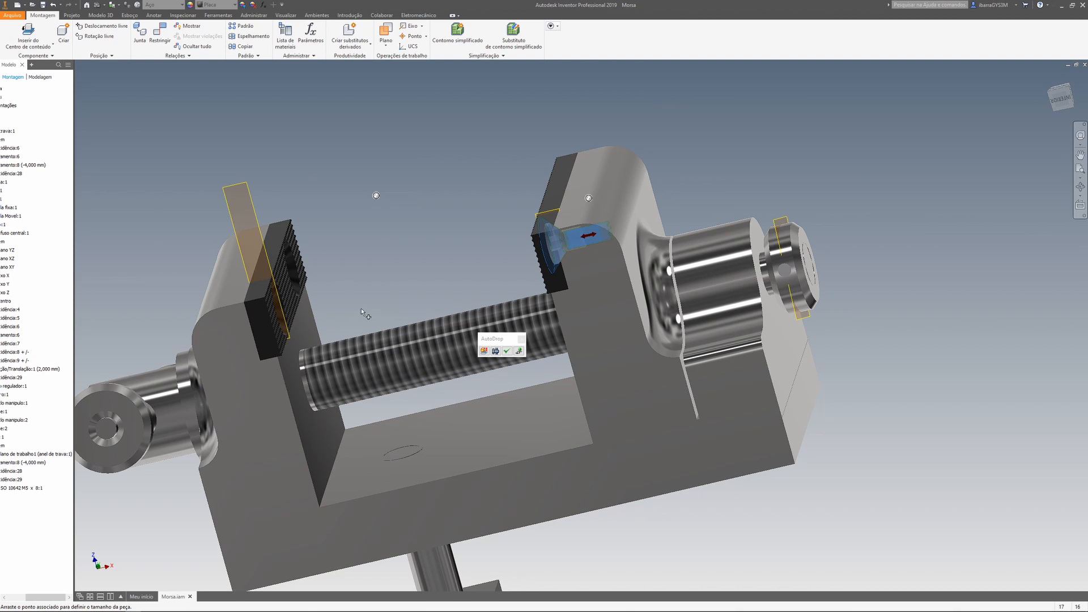
left_click(1061, 104)
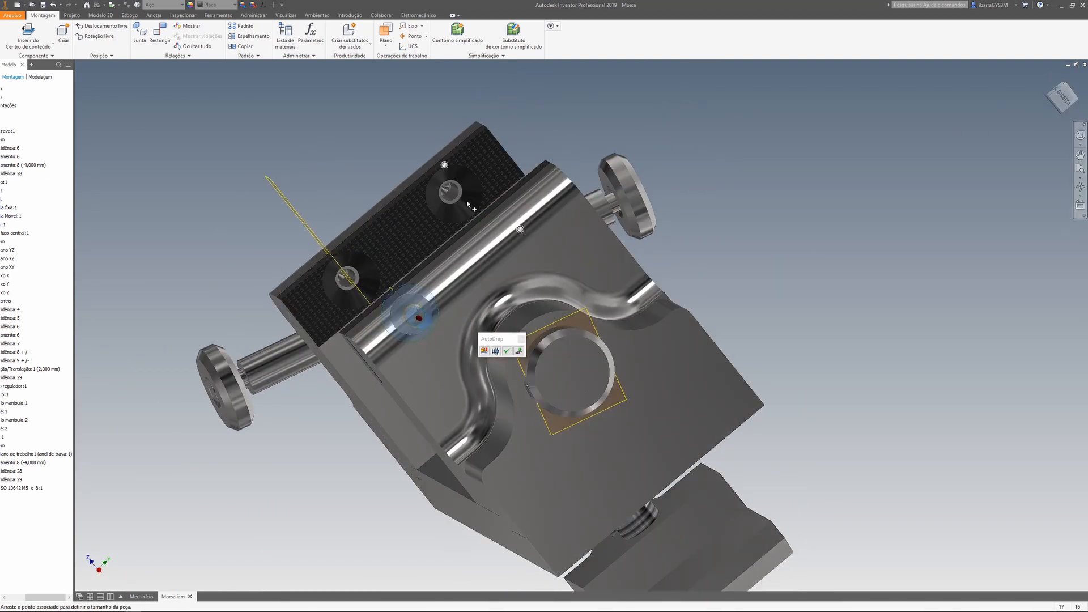
scroll(456, 199, "up", 5)
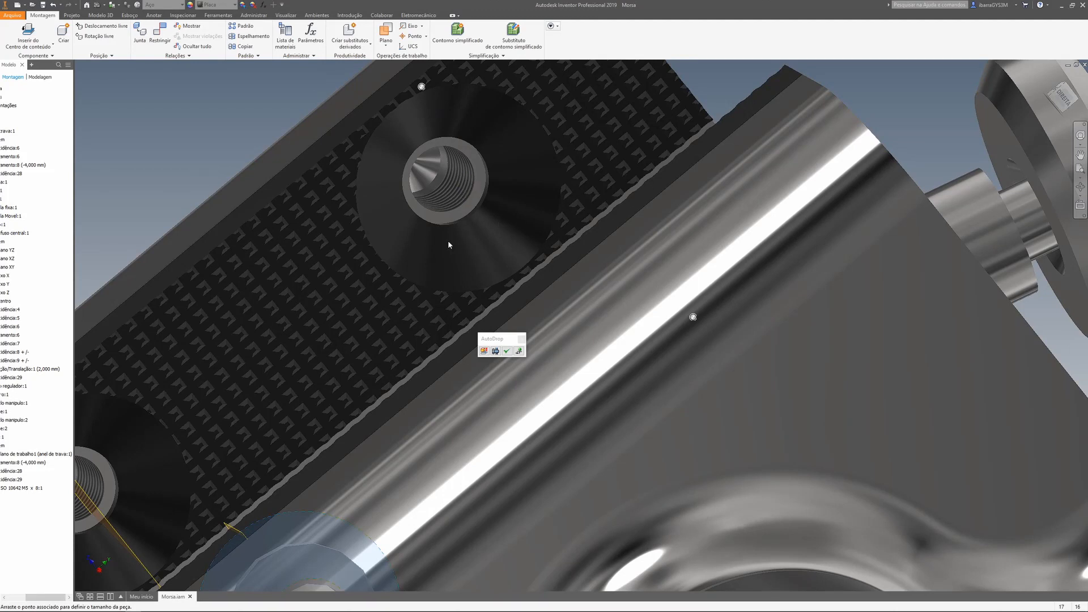
left_click(507, 352)
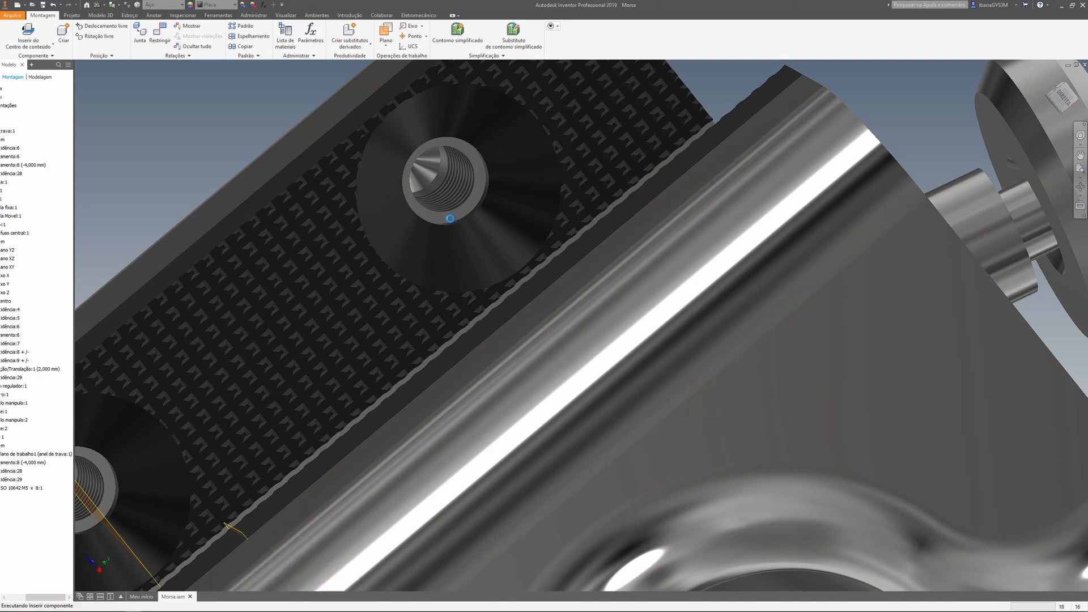
Step: Insert a DIN EN ISO 10642 countersunk screw, M5 x 8, into one hole of the second serrated jaw plate
left_click(455, 195)
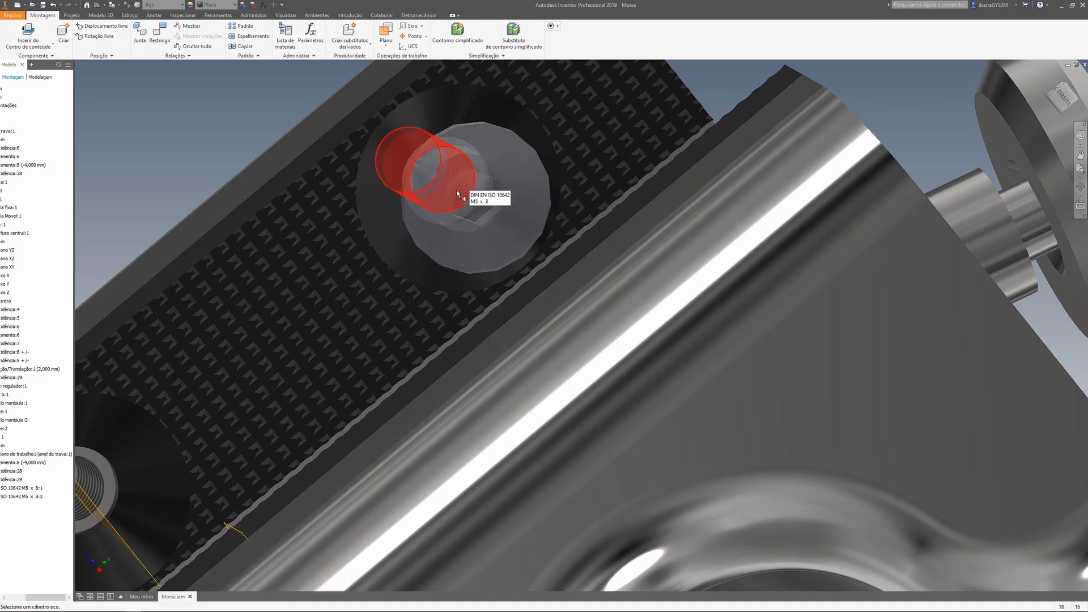
left_click(499, 215)
left_click(397, 239)
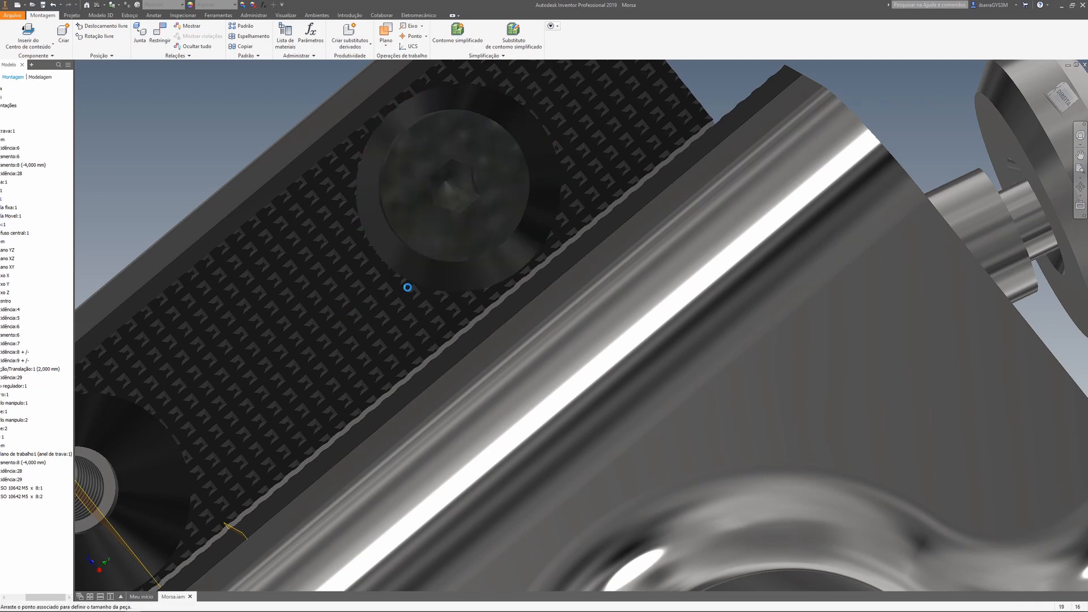
middle_click_drag(408, 285, 458, 245)
Step: Insert another DIN EN ISO 10642 M5 x 8 screw into the second jaw plate's remaining hole and finish this set of screws
middle_click_drag(520, 222, 738, 102)
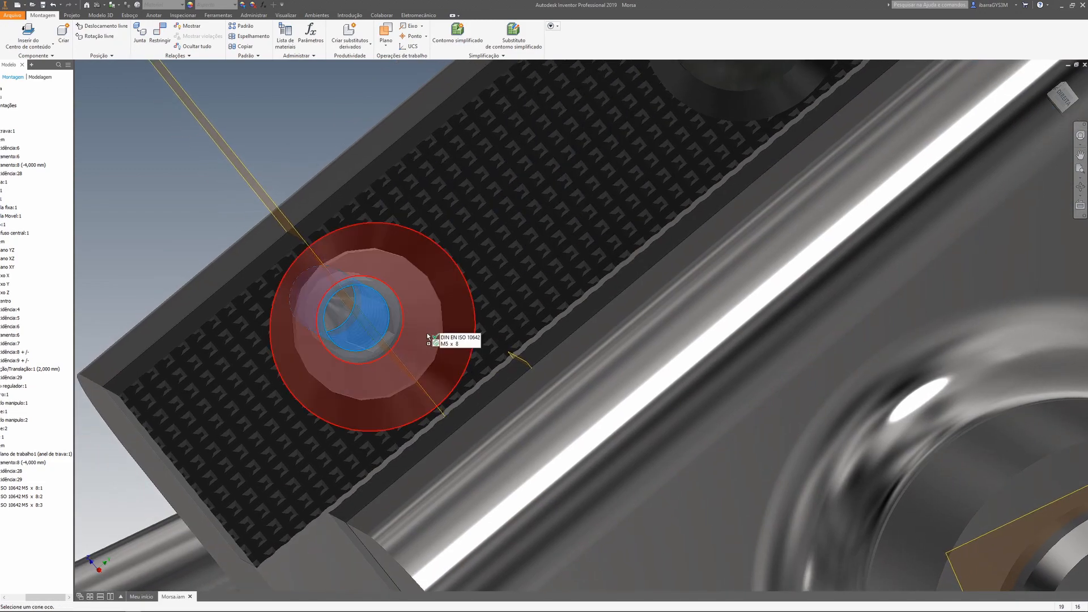
left_click(358, 344)
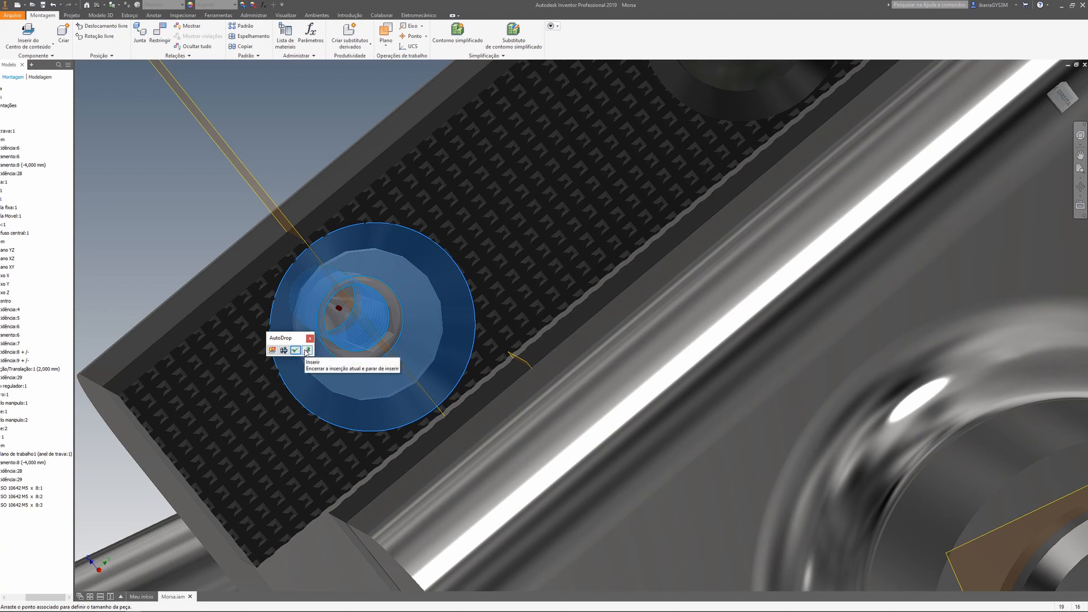
left_click(296, 350)
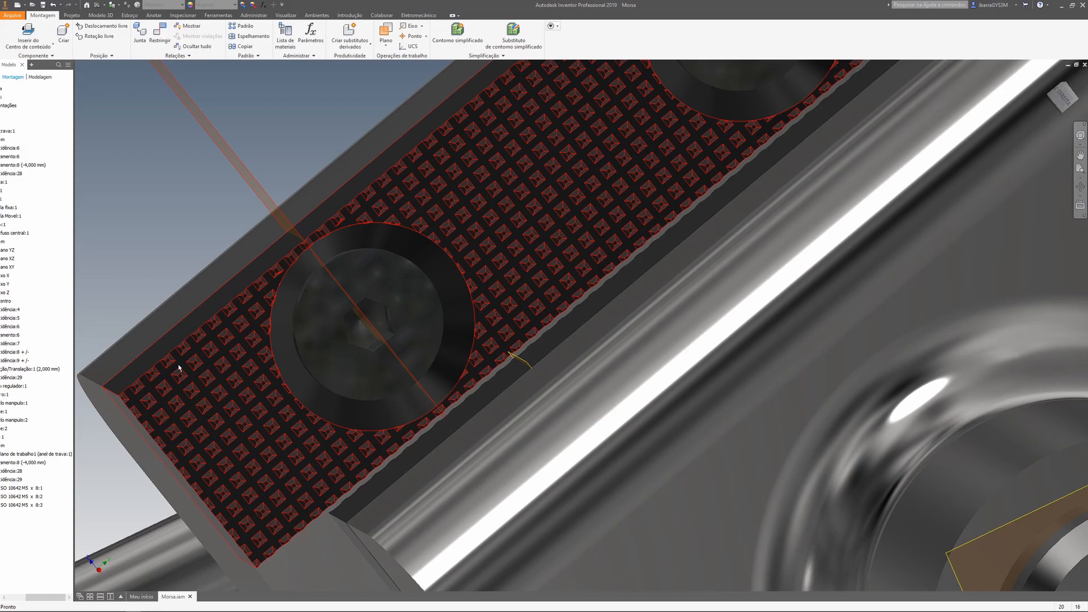
scroll(368, 386, "down", 10)
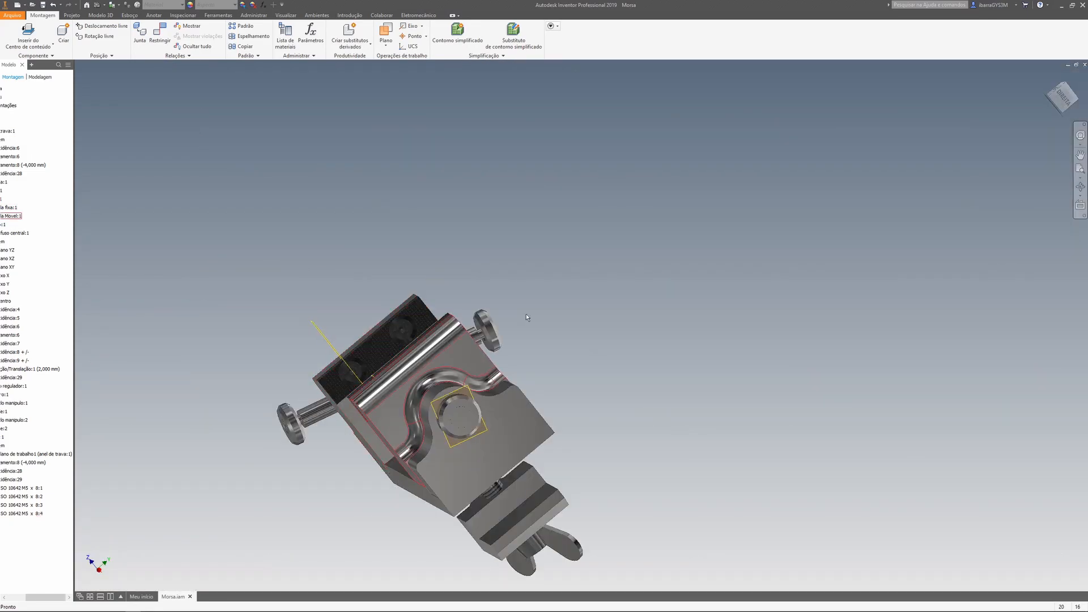
Step: Start inserting a DIN EN ISO 4762 socket head screw from the Content Center's Cabeça de soquete category for the vise's underside
left_click_drag(1046, 85, 1008, 66)
mouse_move(457, 440)
middle_mouse_down("shift")
mouse_move(439, 454)
mouse_move(458, 430)
mouse_move(448, 442)
middle_mouse_up("shift")
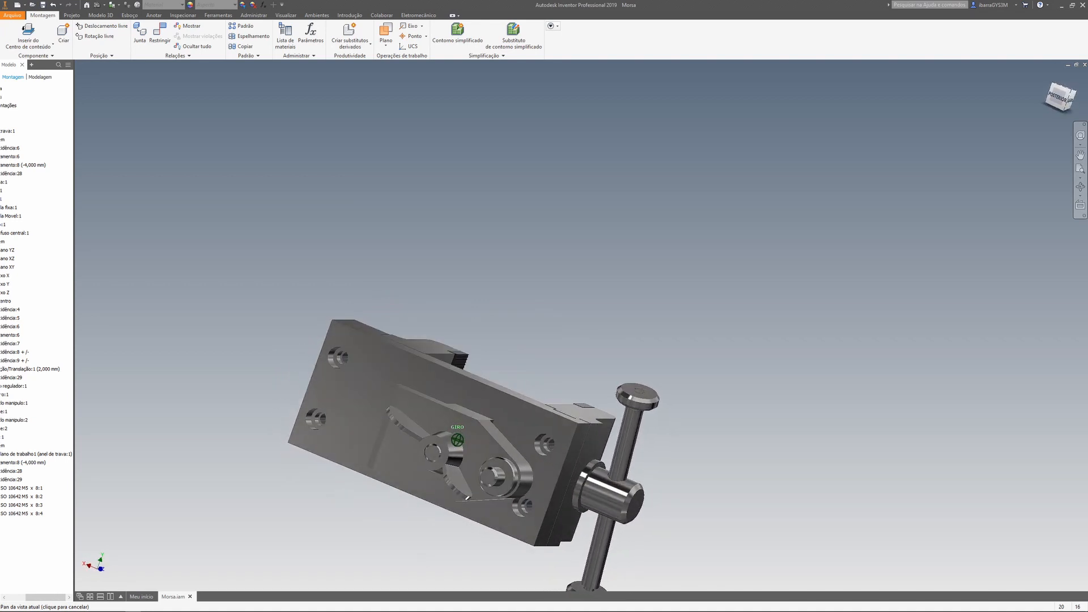
left_click(27, 33)
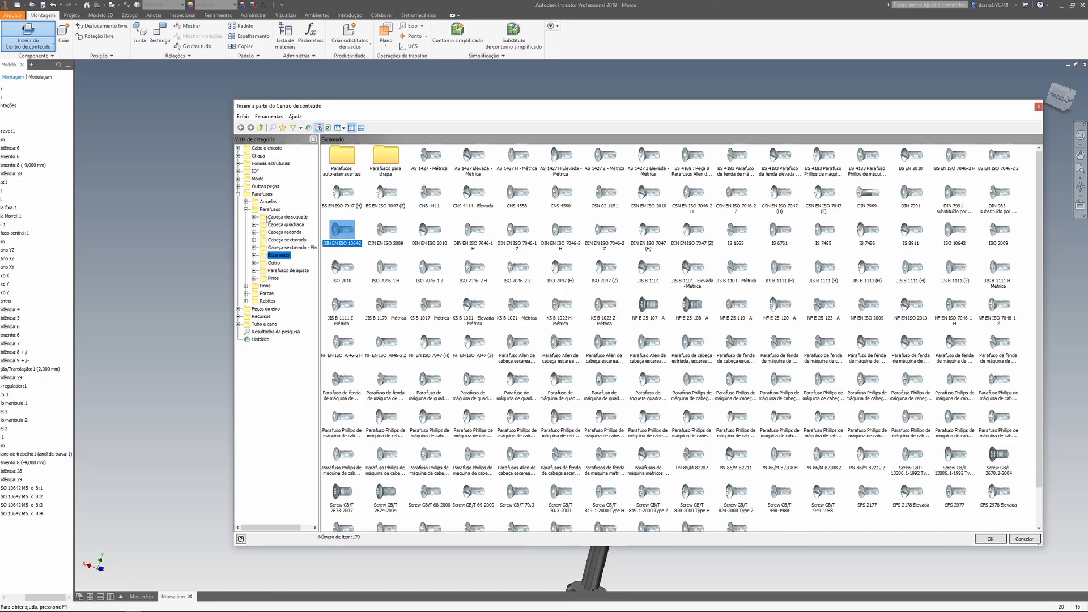
left_click(287, 217)
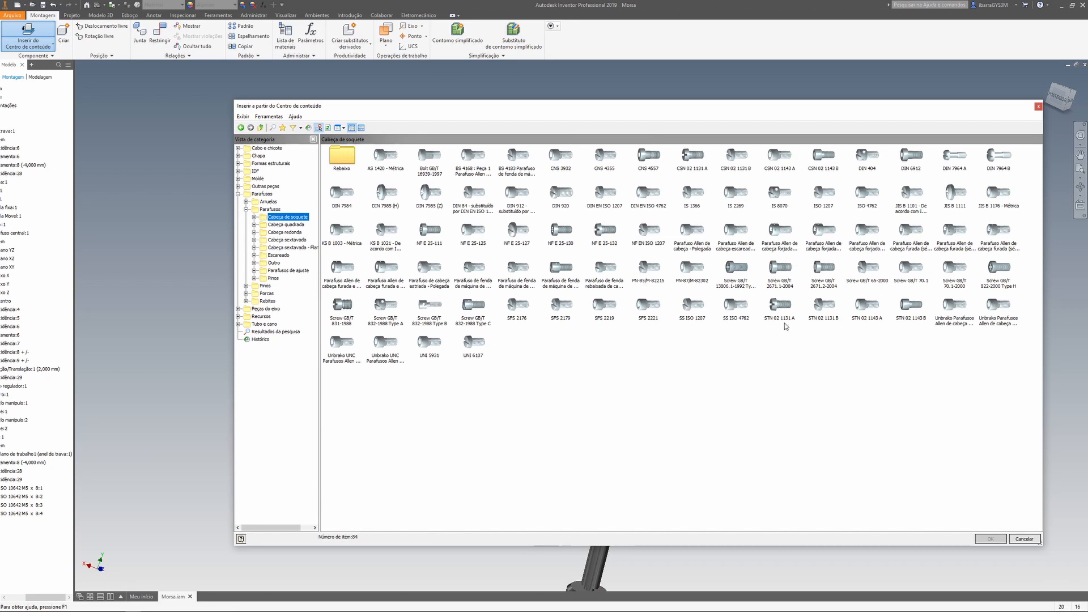
left_click(650, 198)
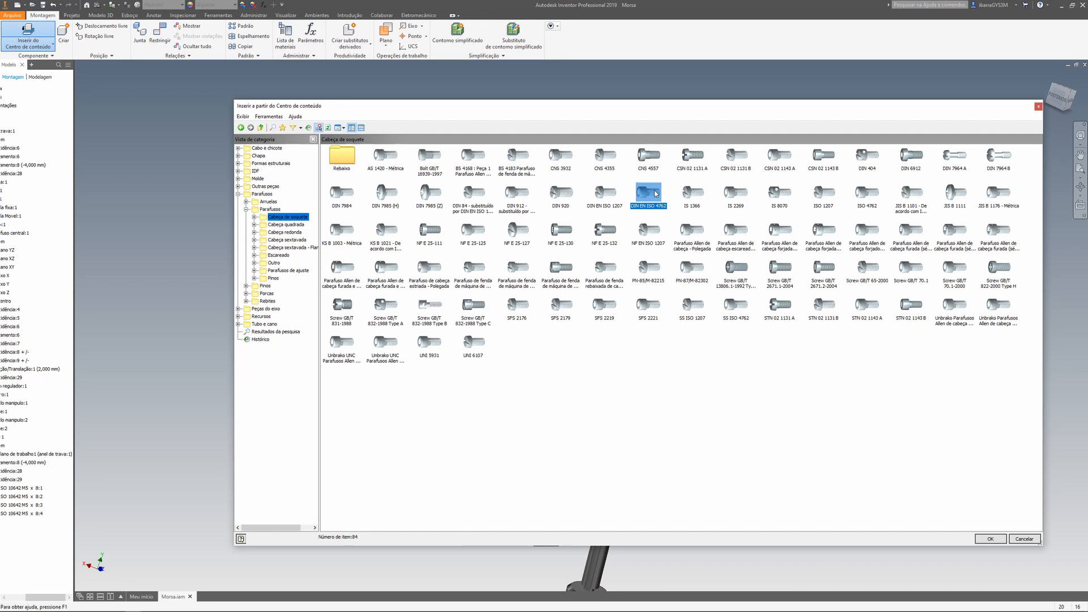
double_click(655, 193)
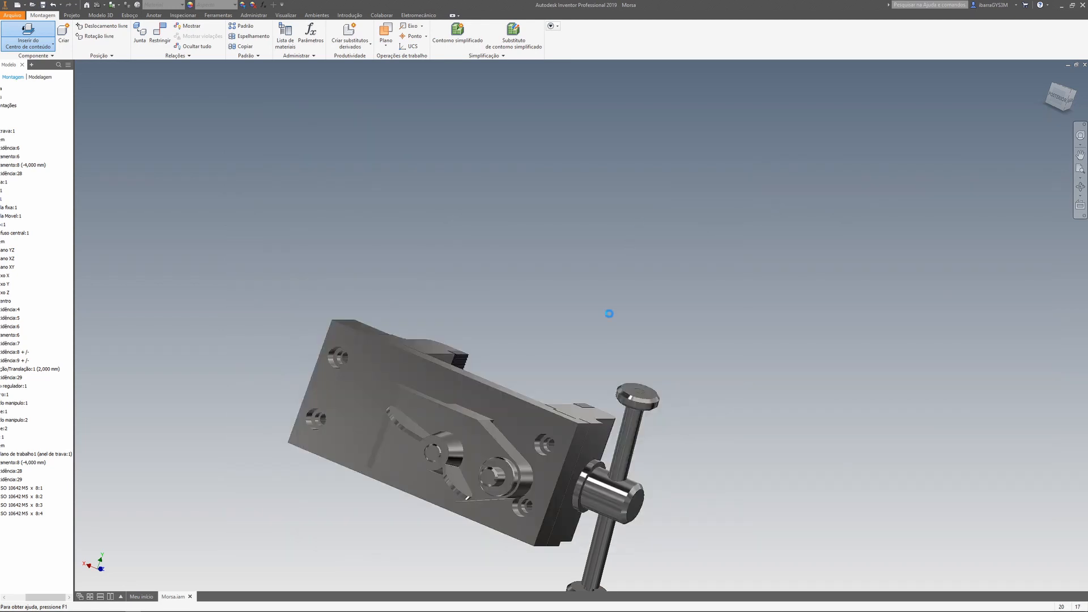
scroll(551, 442, "up", 6)
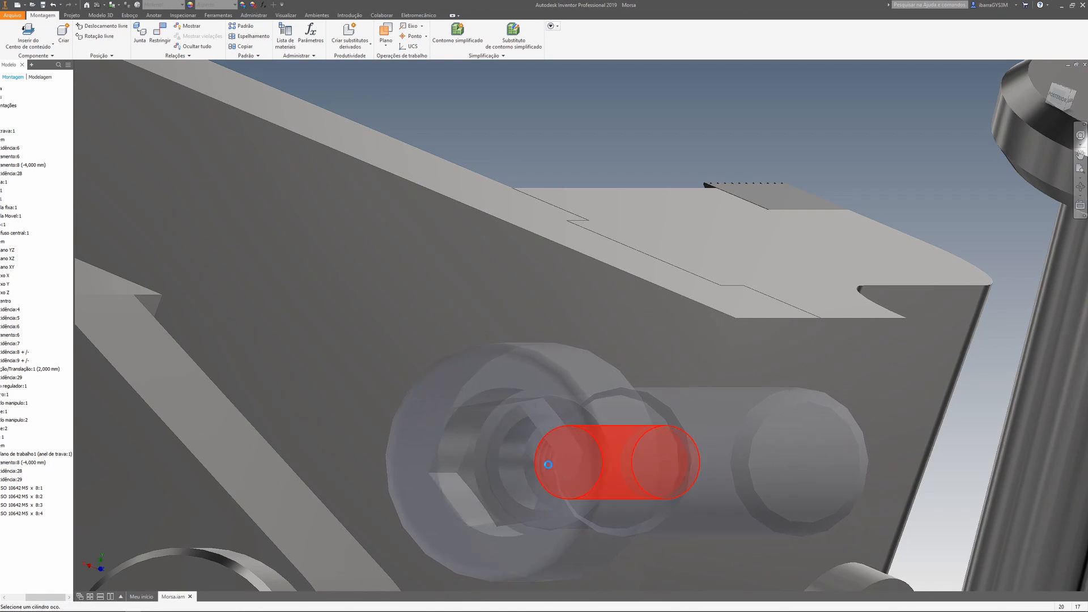
left_click(473, 461)
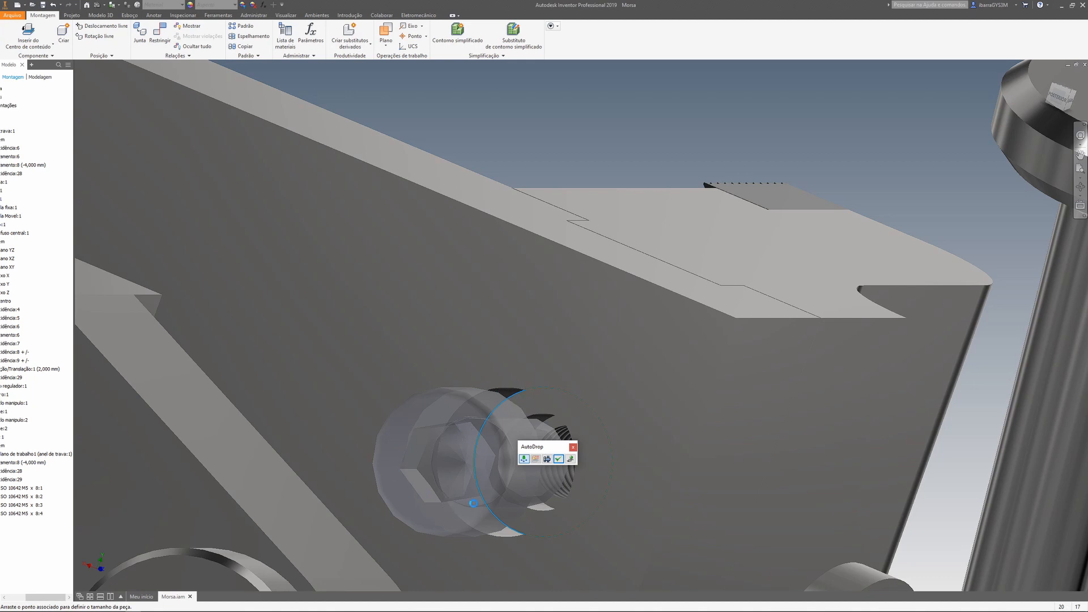
middle_click_drag(586, 452, 520, 329)
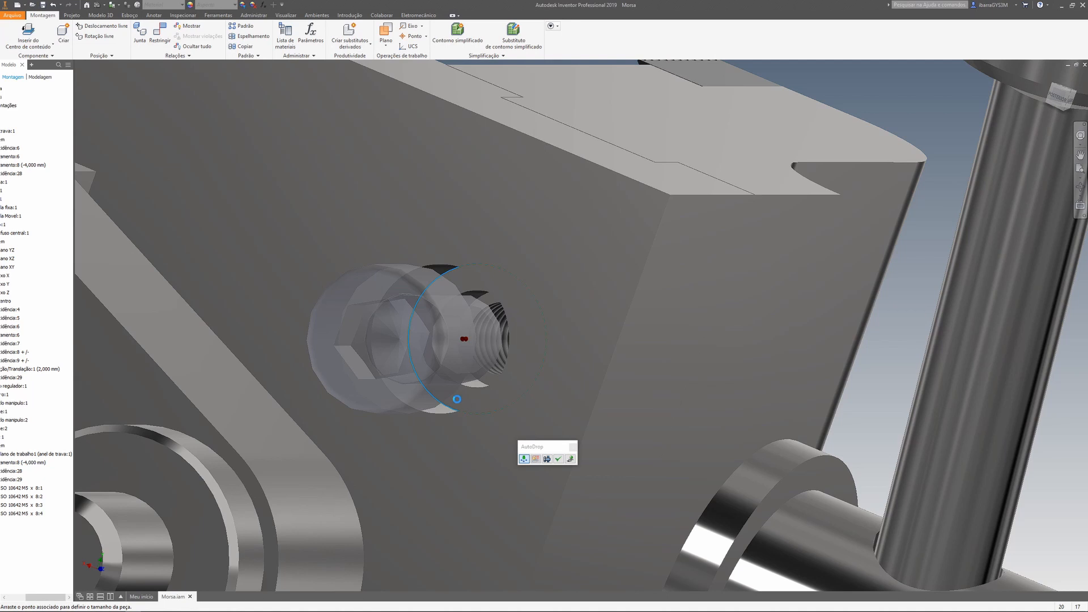
scroll(422, 294, "up", 4)
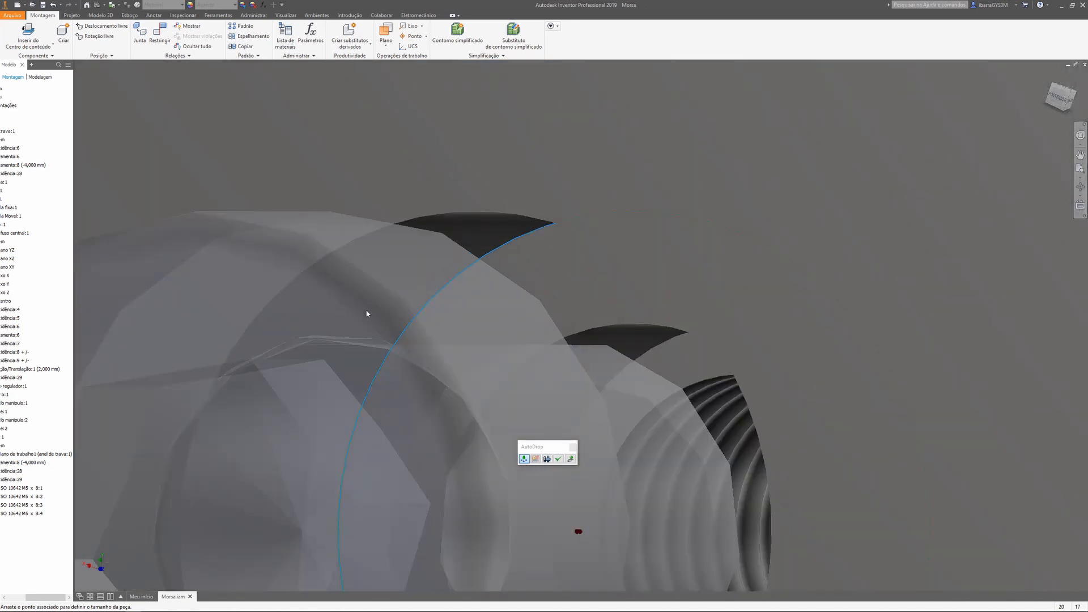
scroll(367, 313, "down", 4)
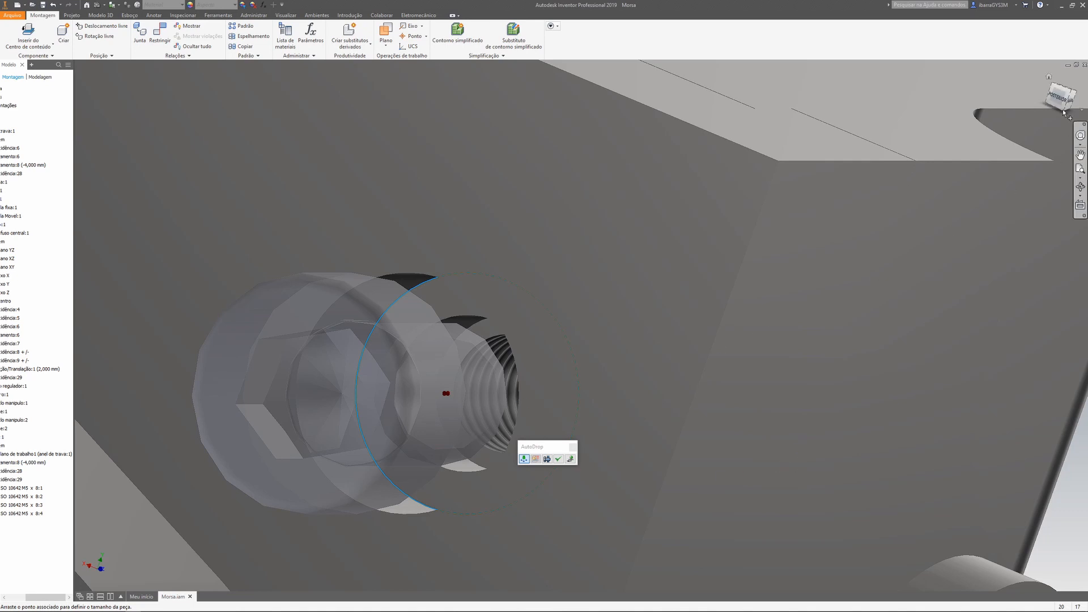
left_click_drag(1064, 102, 1061, 103)
scroll(520, 356, "down", 5)
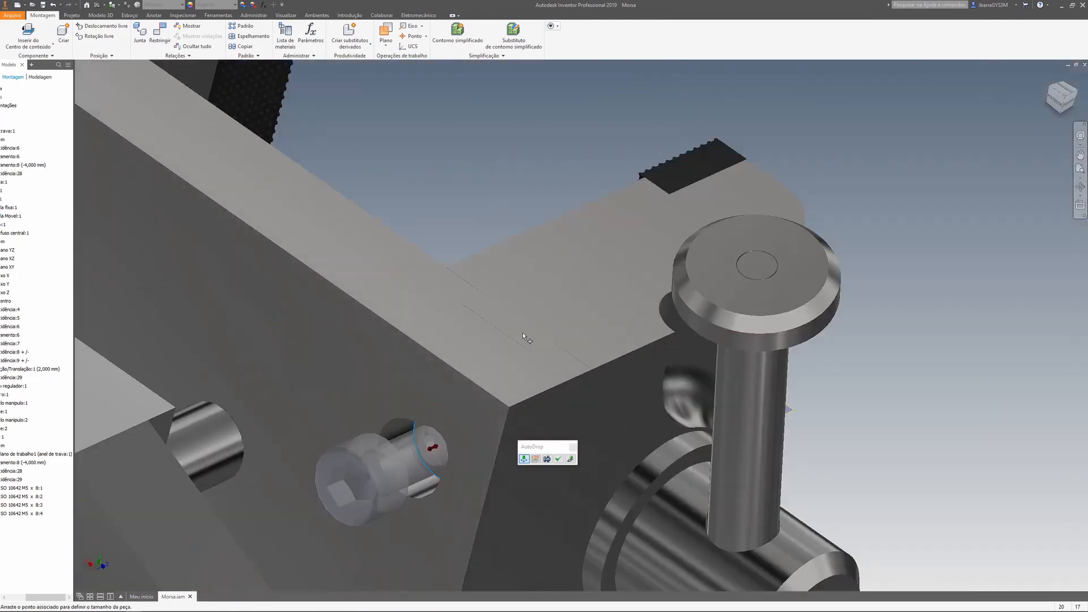
middle_click_drag(523, 342, 546, 270)
scroll(447, 370, "down", 3)
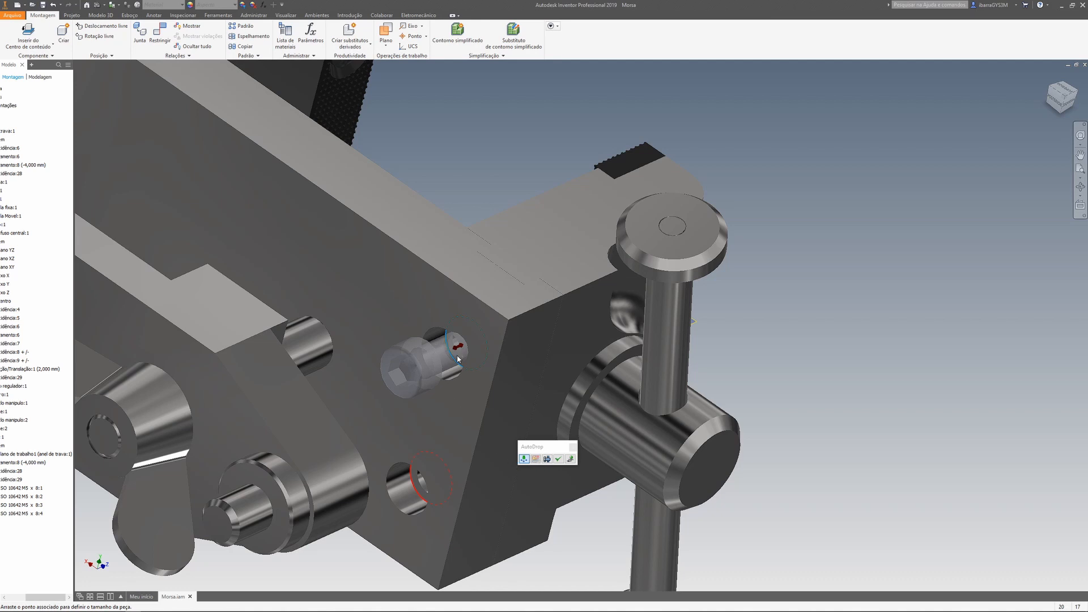
scroll(427, 367, "up", 3)
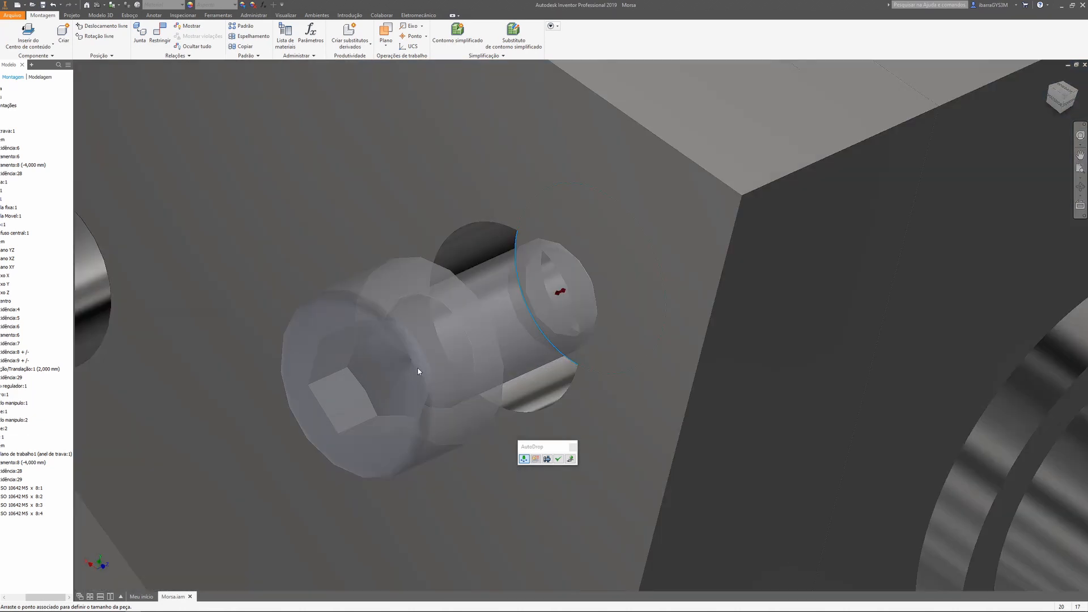
scroll(418, 372, "down", 3)
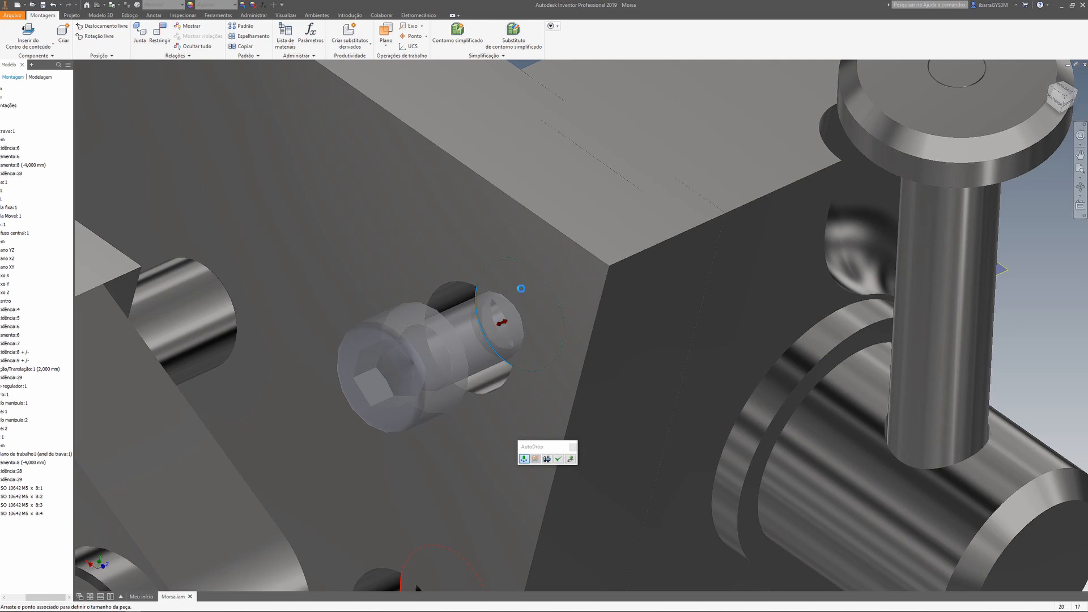
key("Escape")
Step: Insert DIN EN ISO 4762 screws, M6 x 10, into both counterbored holes at the handle end of the vise's underside
left_click(52, 26)
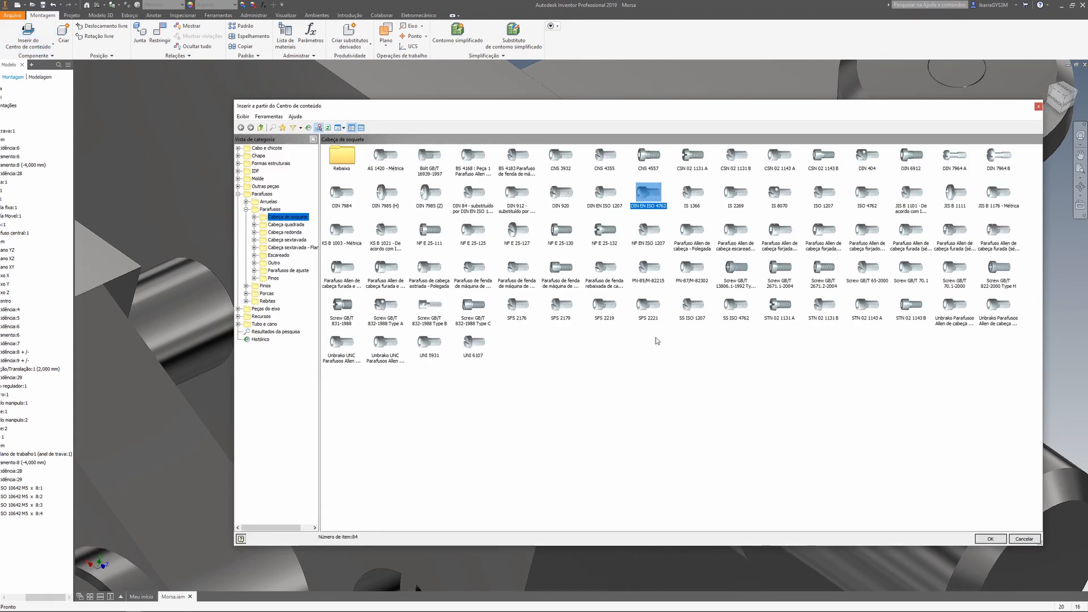
double_click(650, 206)
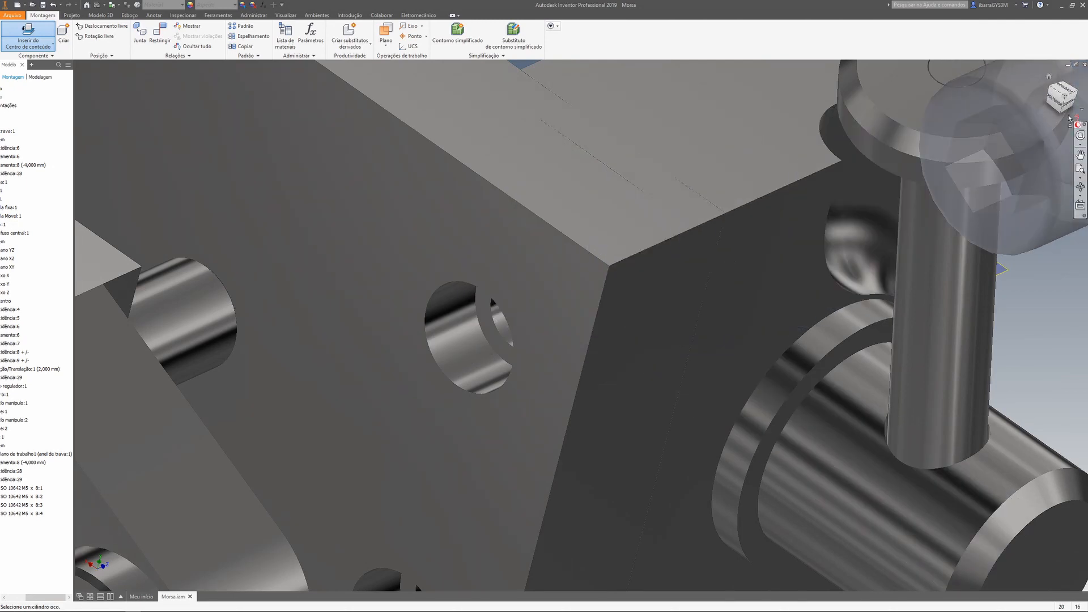
left_click_drag(1058, 108, 1079, 93)
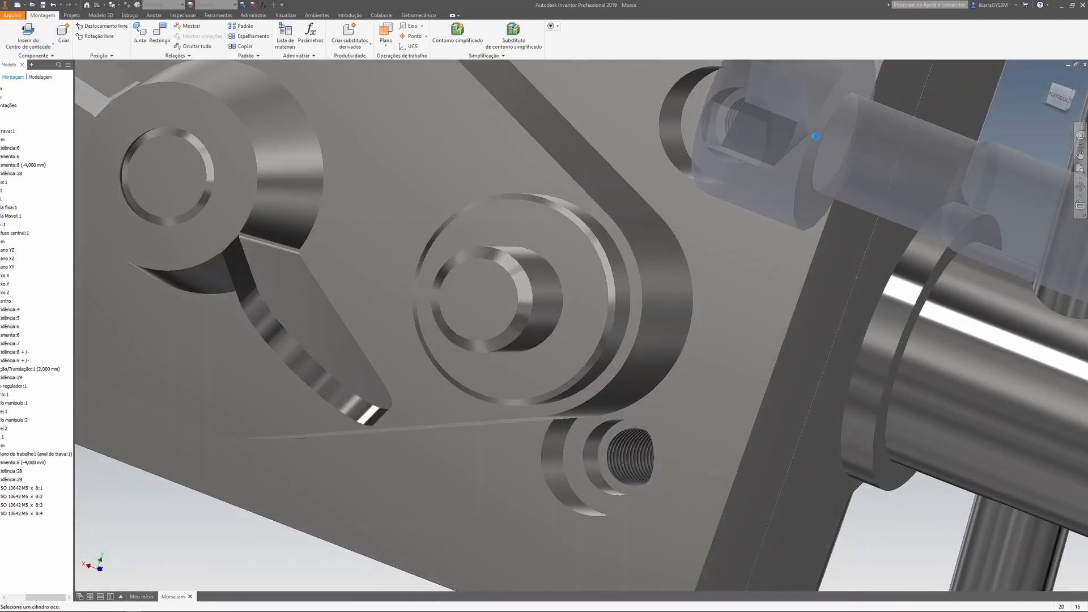
left_click(766, 121)
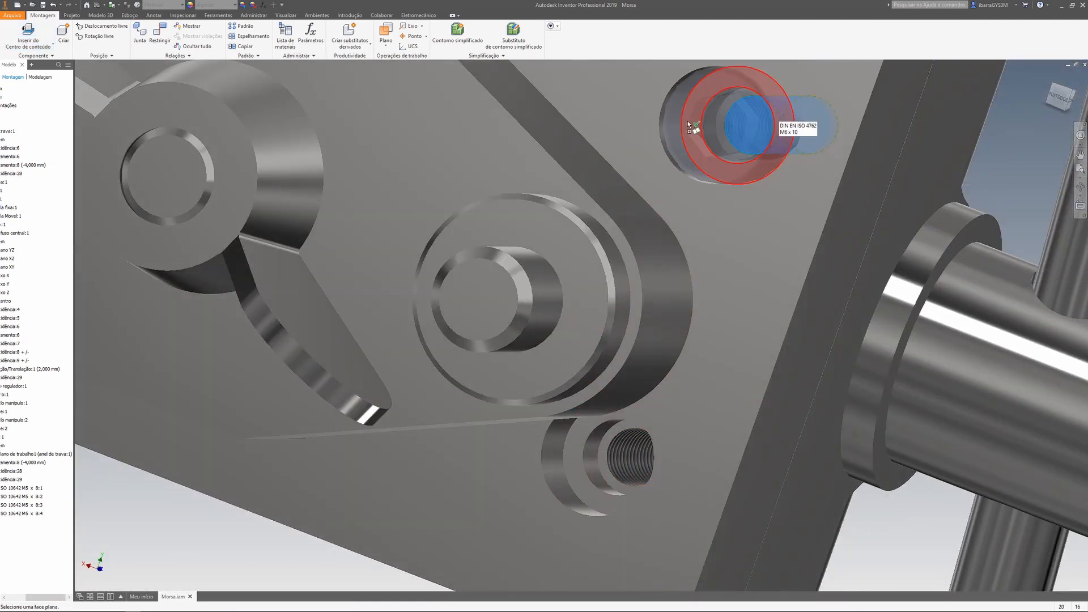
left_click(689, 121)
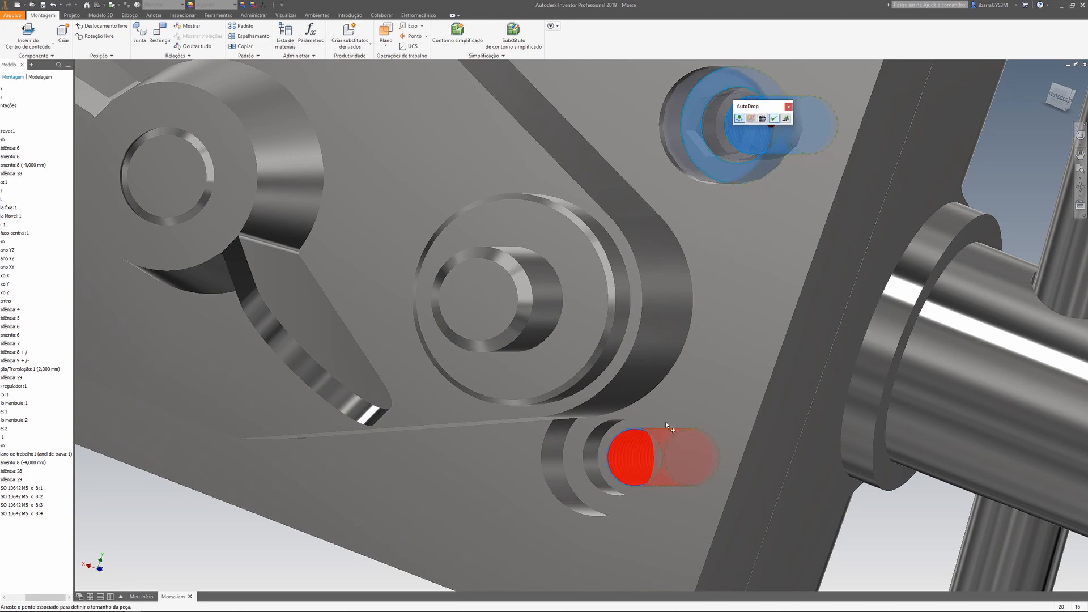
left_click(740, 119)
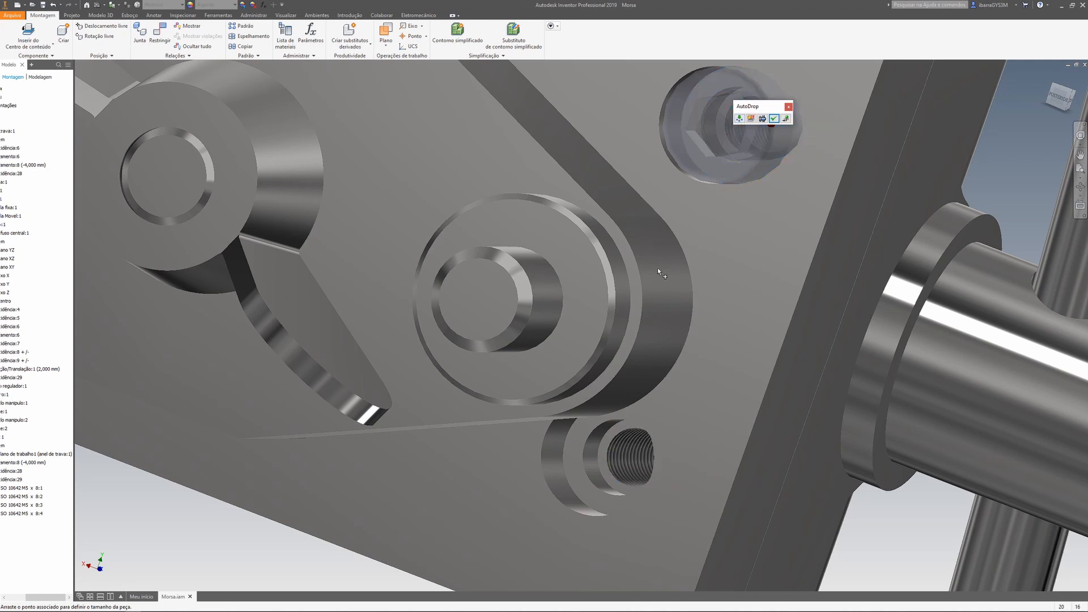
mouse_move(742, 122)
scroll(678, 284, "down", 5)
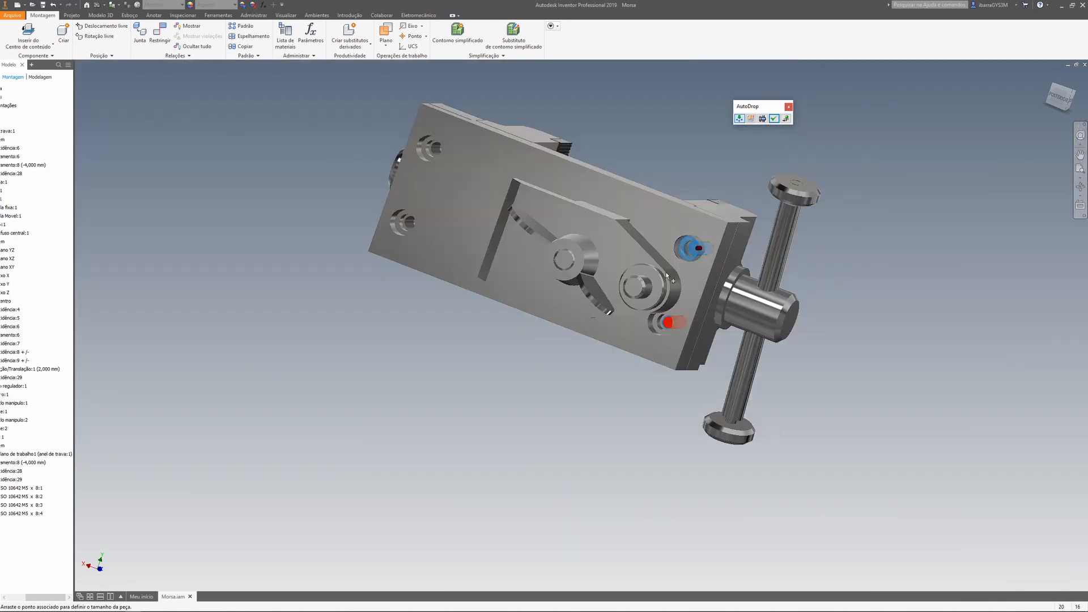
scroll(675, 266, "up", 3)
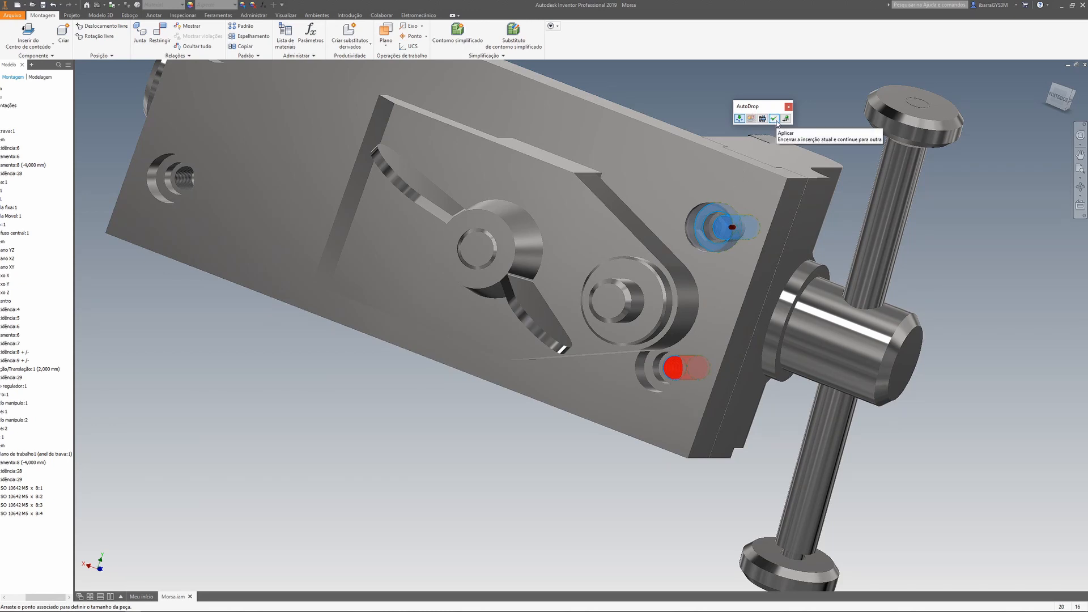
left_click(774, 118)
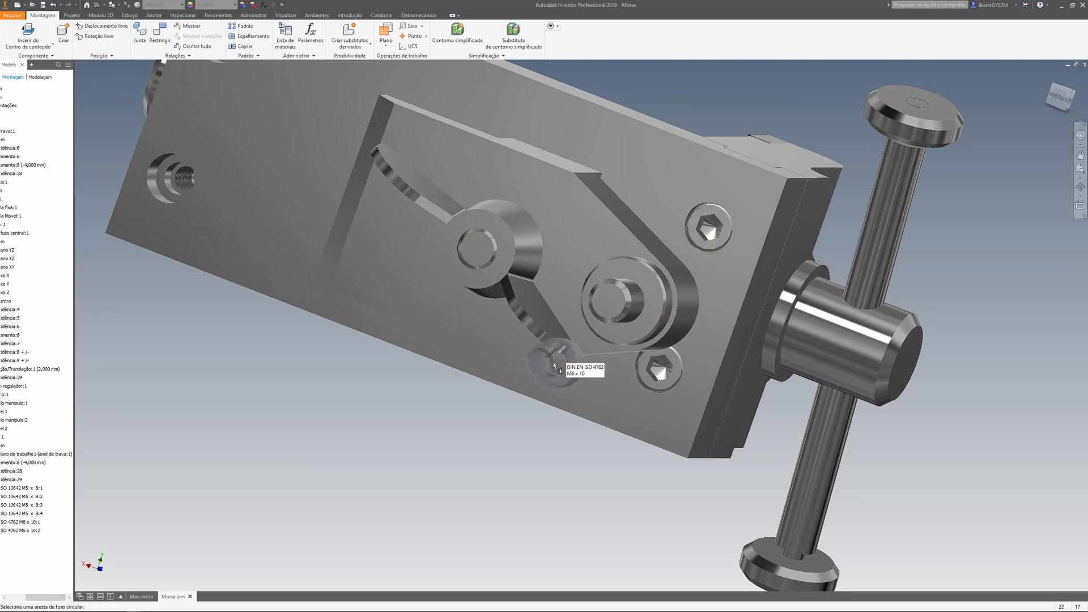
Step: Insert DIN EN ISO 4762 M6 x 10 screws into the two counterbored holes at the underside's end opposite the handle
middle_click_drag(333, 181, 604, 351)
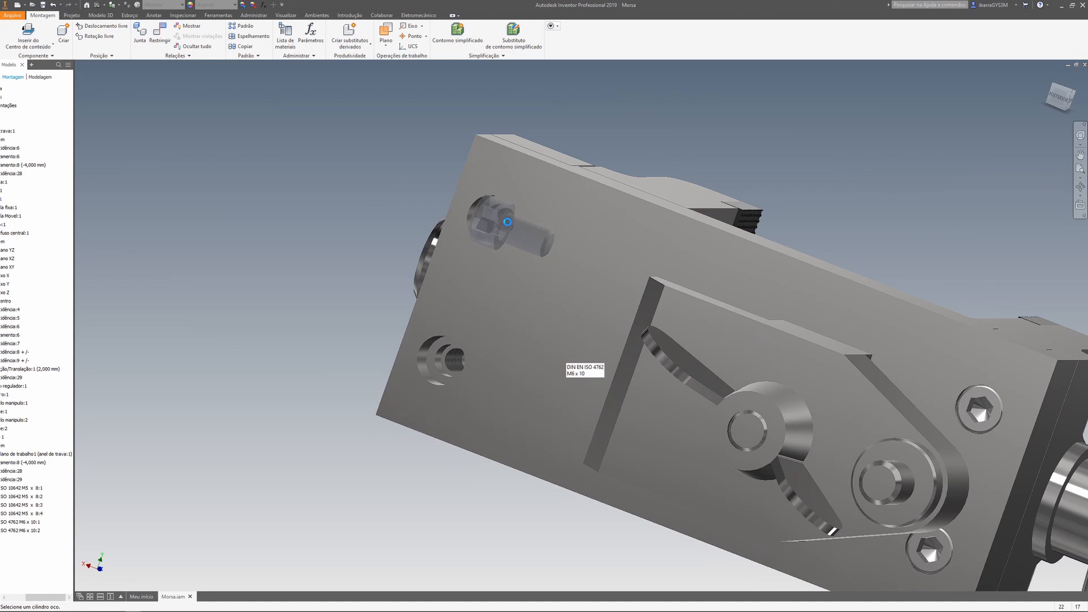
left_click(509, 224)
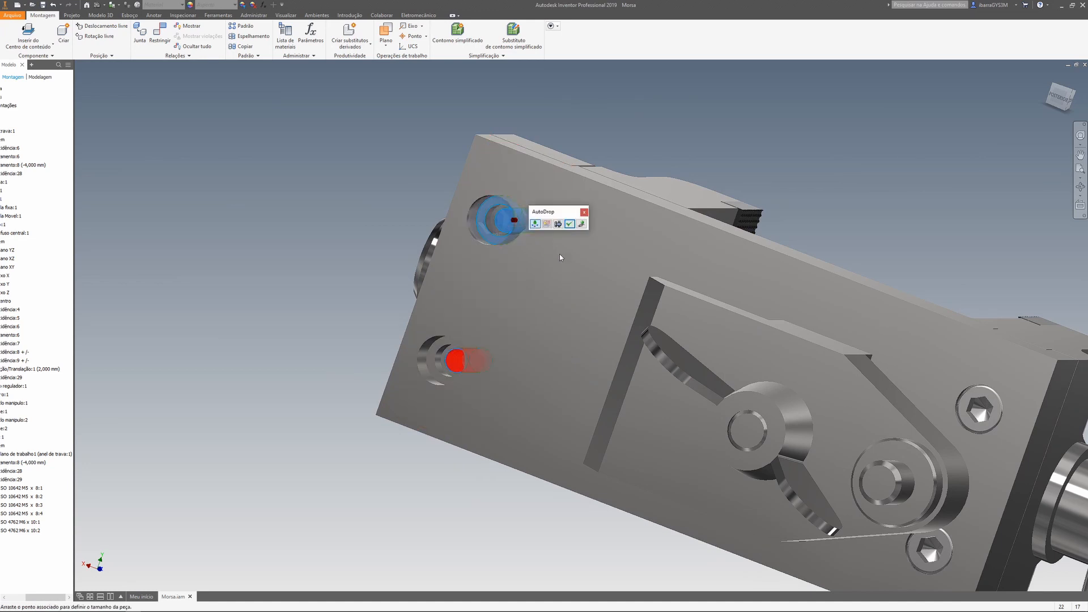
left_click(569, 224)
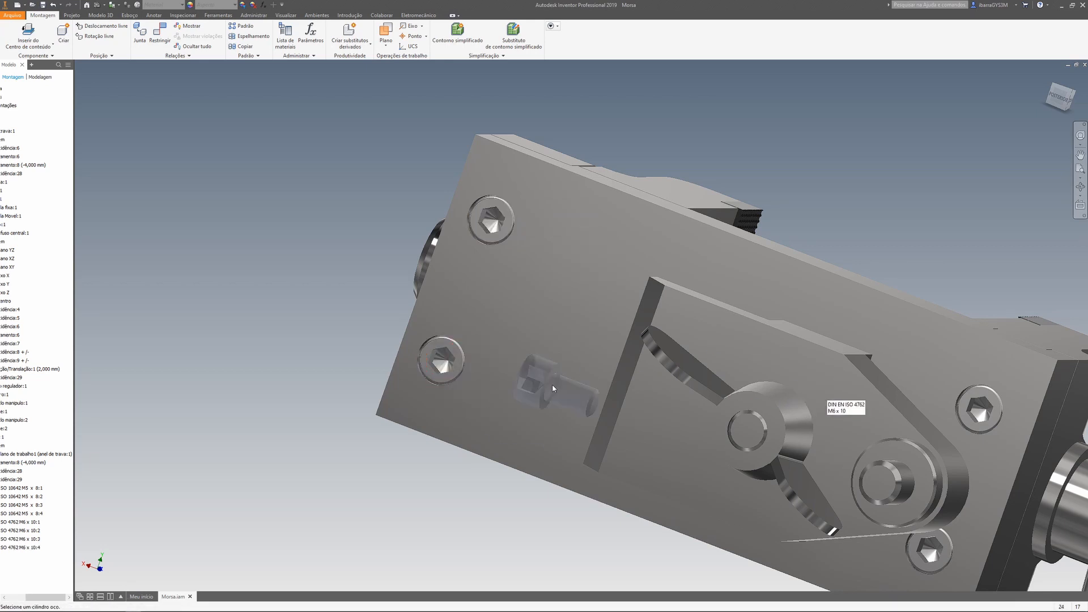
middle_click_drag(959, 377, 745, 172)
mouse_move(1056, 96)
left_mouse_down()
mouse_move(1032, 180)
mouse_move(953, 176)
mouse_move(971, 182)
mouse_move(992, 218)
left_mouse_up()
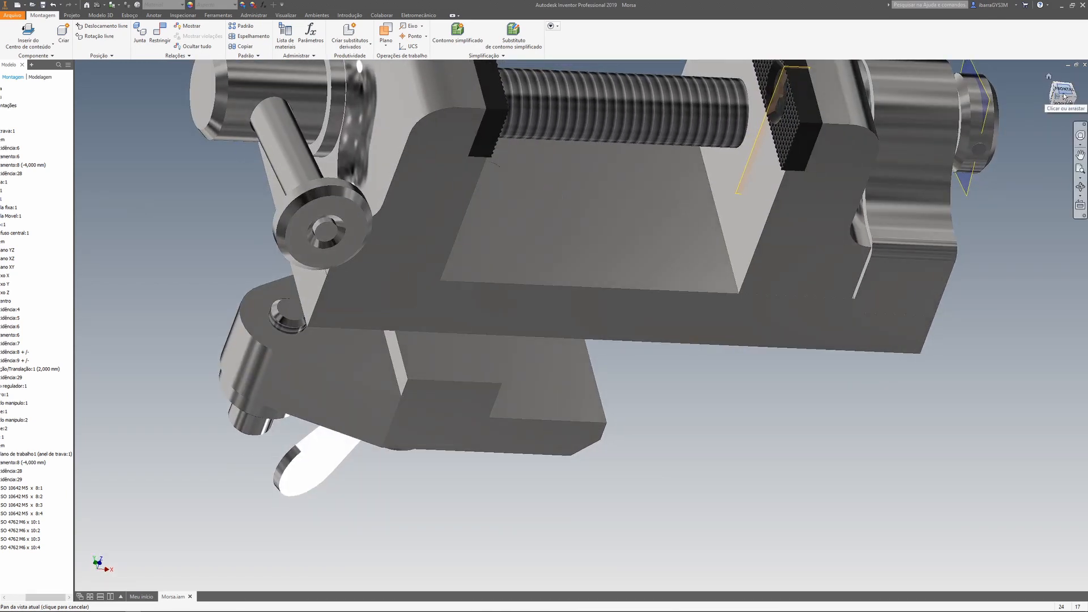
scroll(981, 125, "up", 3)
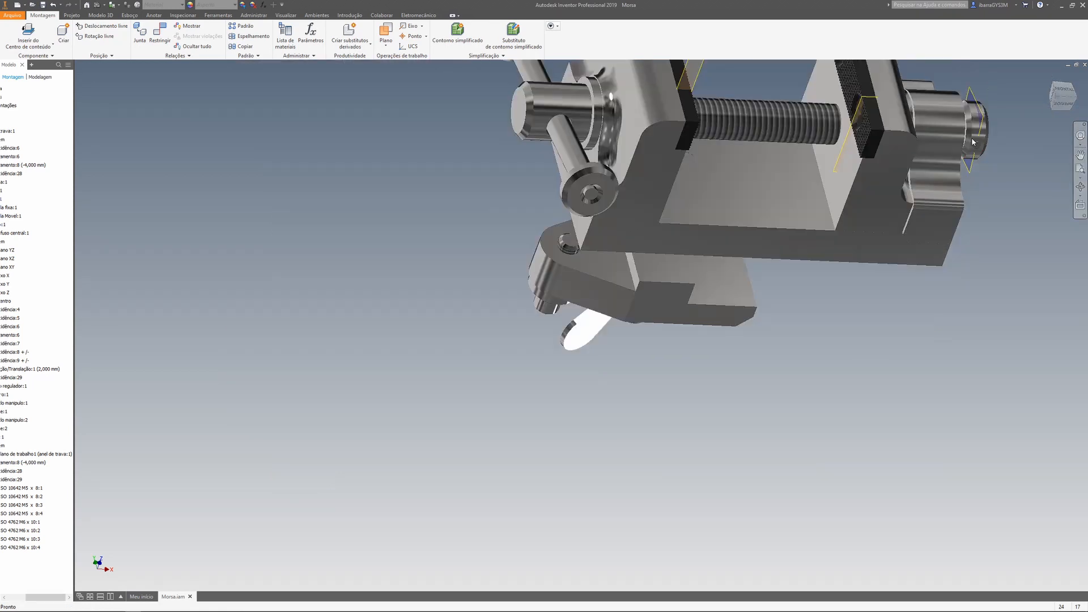
middle_click_drag(951, 105, 868, 226)
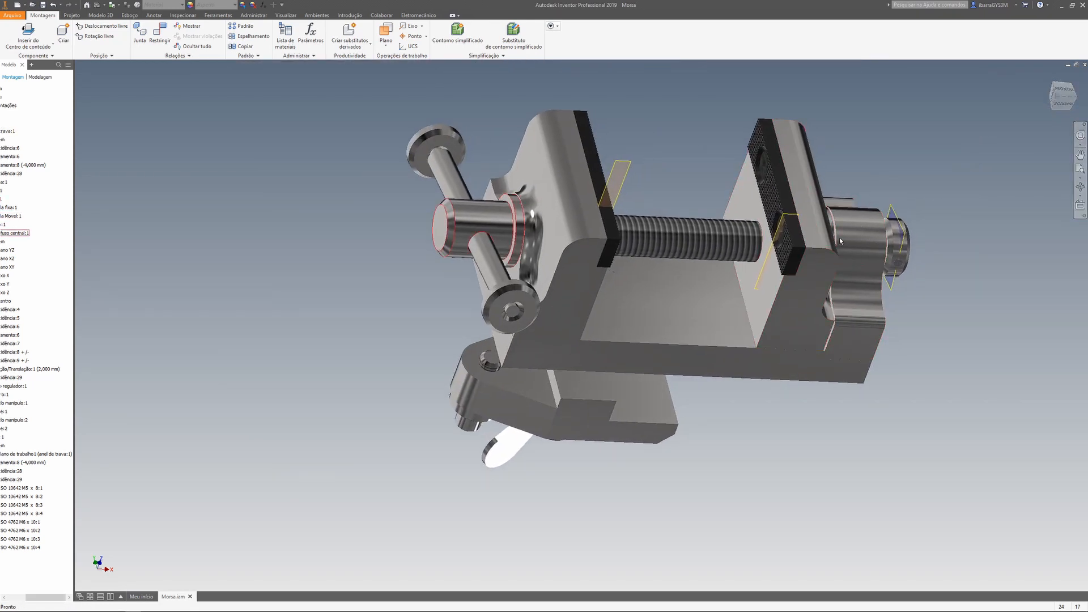
left_click_drag(776, 190, 816, 207)
left_click_drag(1062, 95, 986, 71)
mouse_move(649, 289)
middle_mouse_down("shift")
mouse_move(558, 266)
mouse_move(581, 363)
mouse_move(635, 442)
mouse_move(626, 433)
middle_mouse_up("shift")
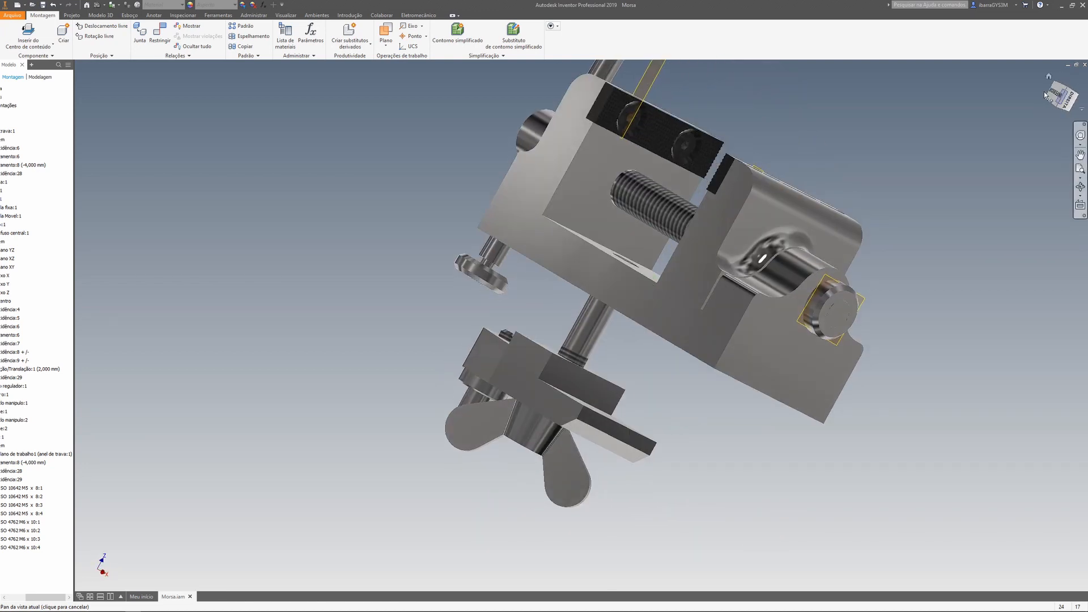
left_click(218, 15)
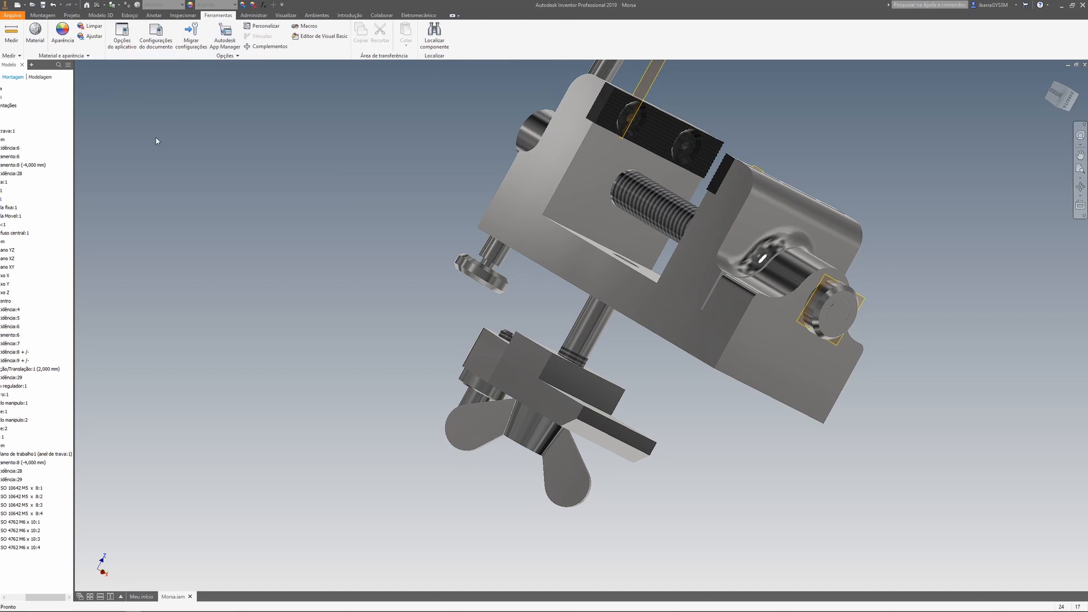
left_click(315, 15)
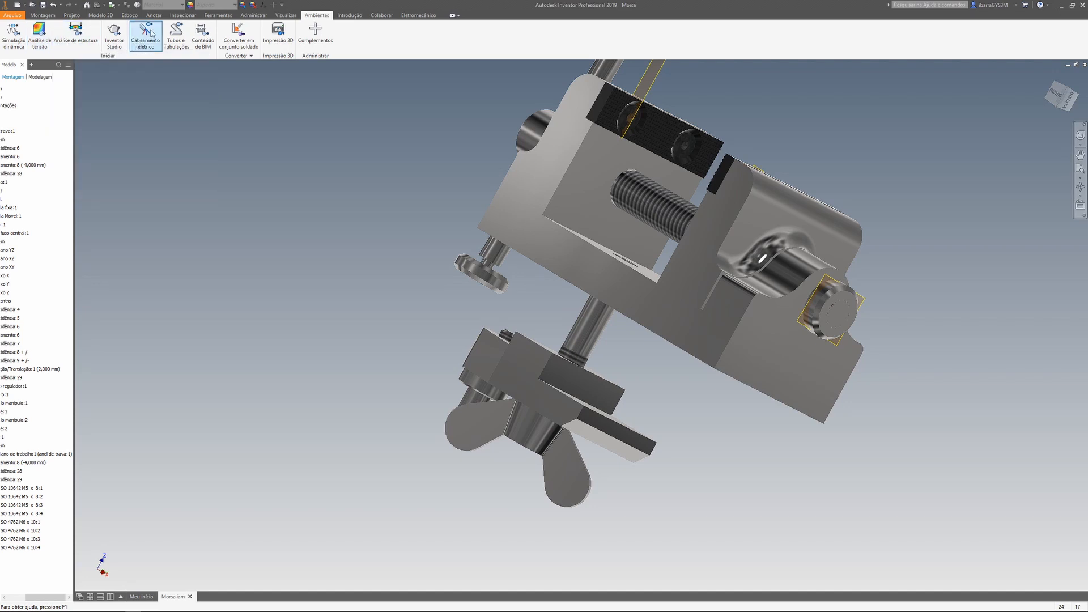
left_click(108, 18)
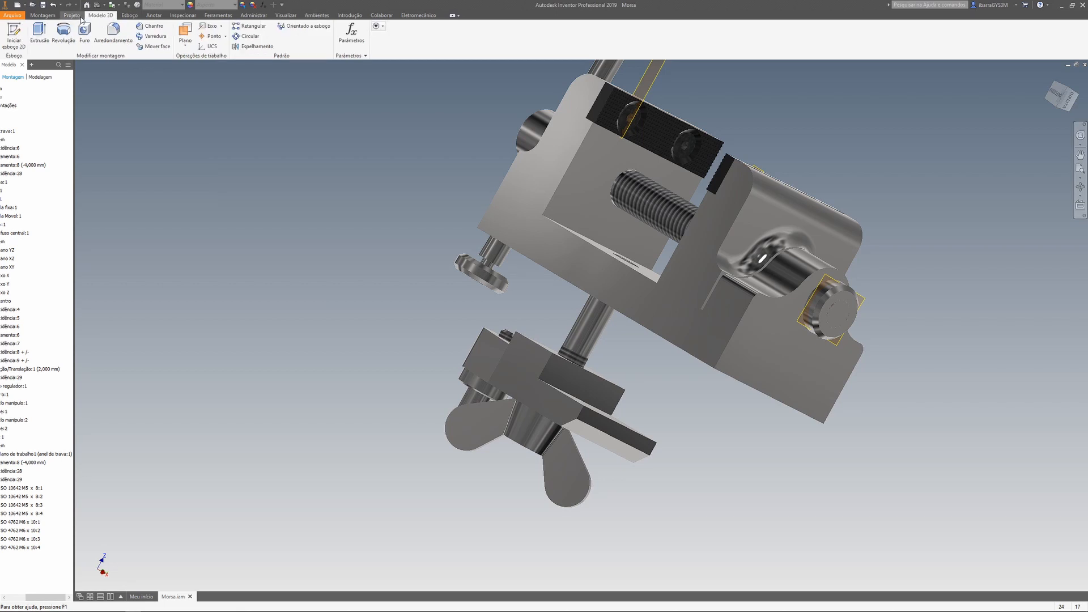
left_click(81, 19)
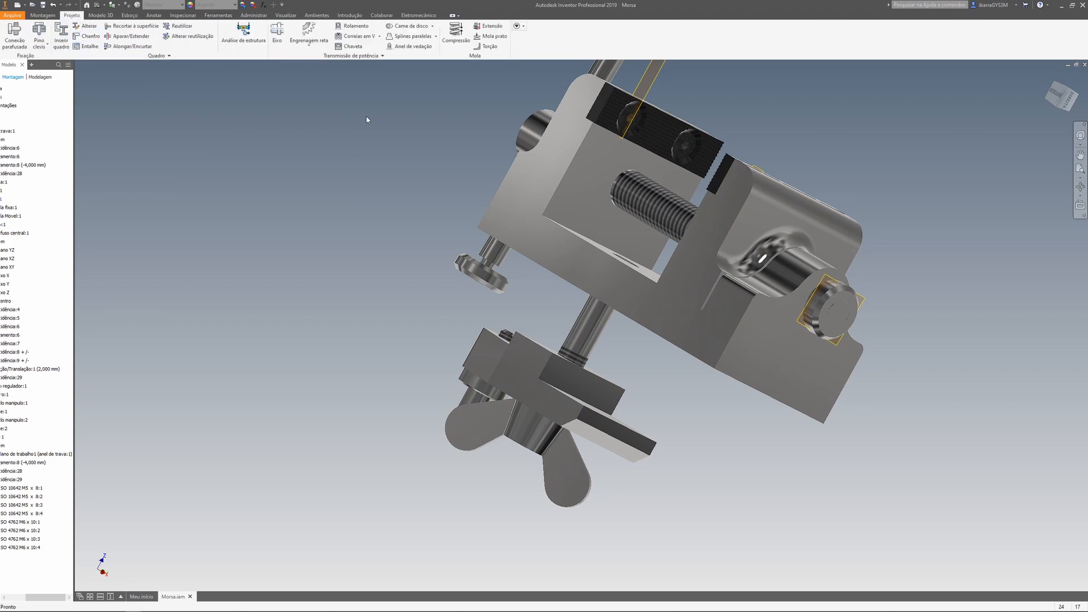
Step: Review the shaft generator's section list, calculation settings and graphs, and close it without creating a shaft
left_click(277, 36)
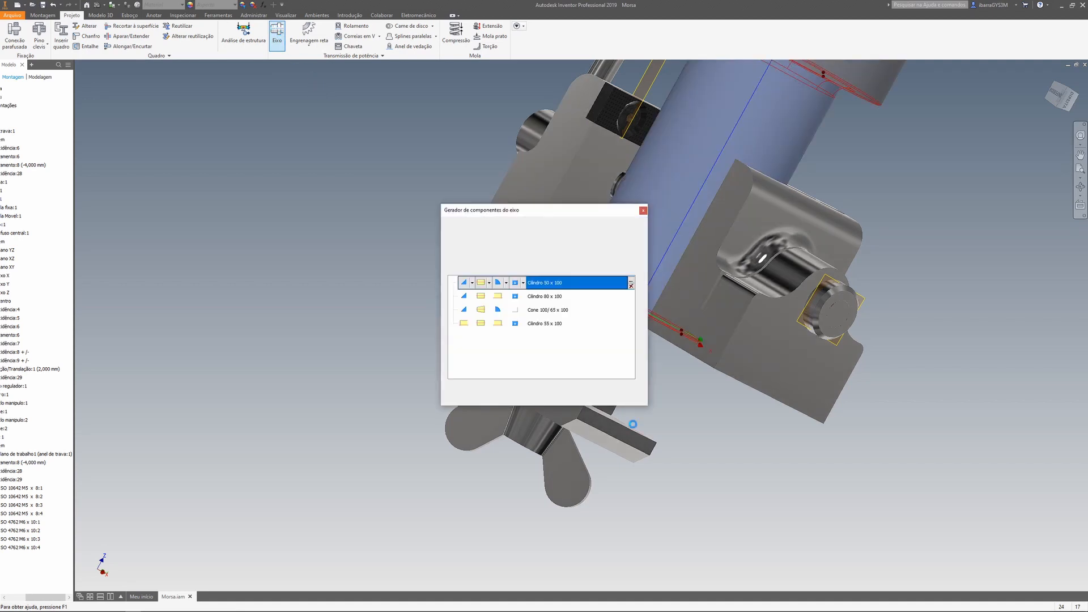
scroll(183, 254, "up", 3)
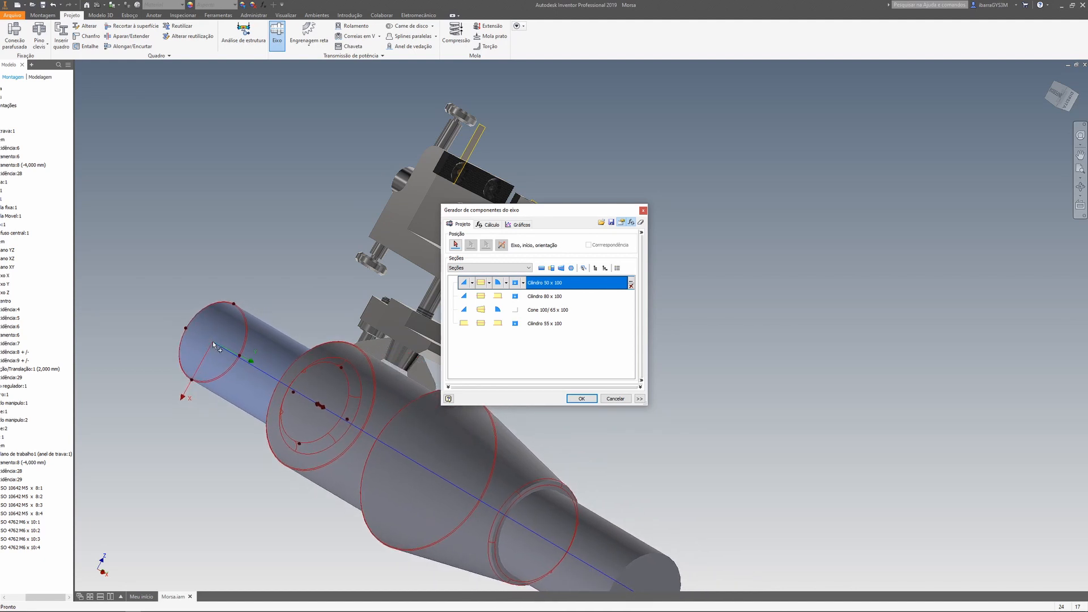
left_click(489, 224)
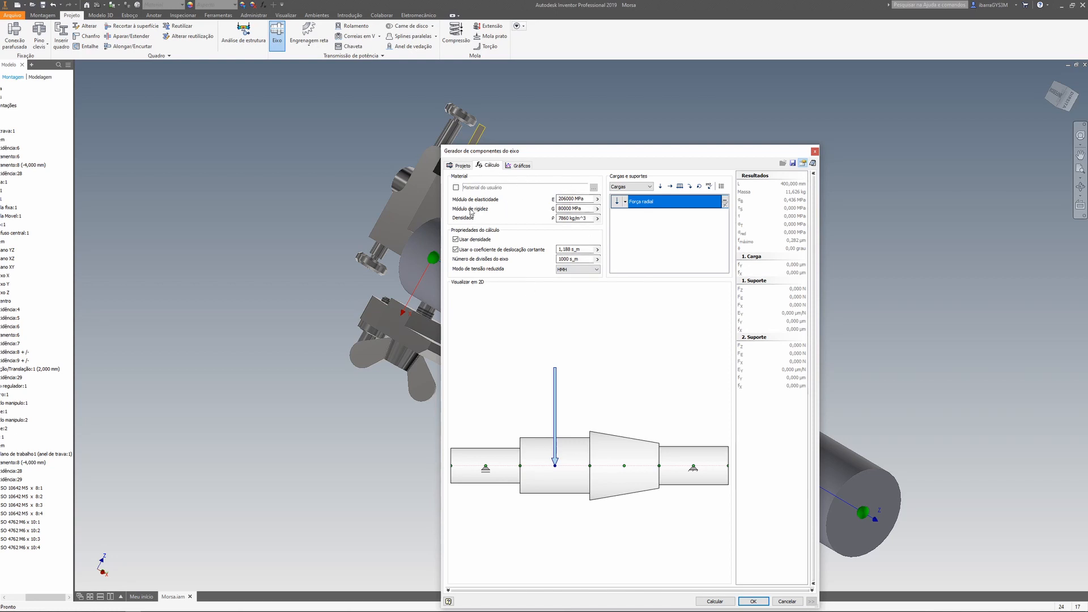
left_click(521, 166)
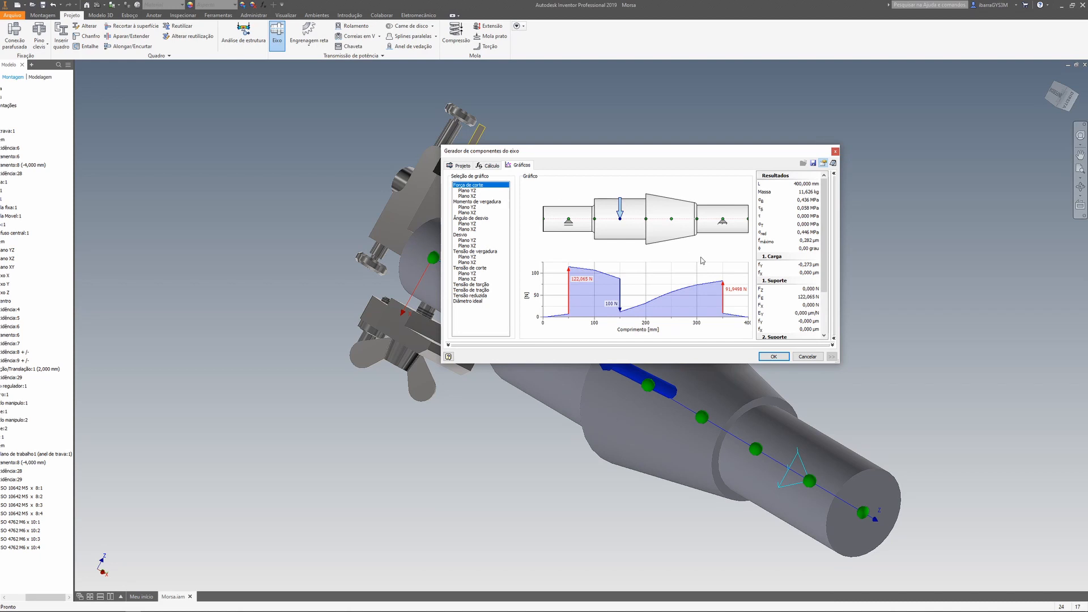
left_click(835, 151)
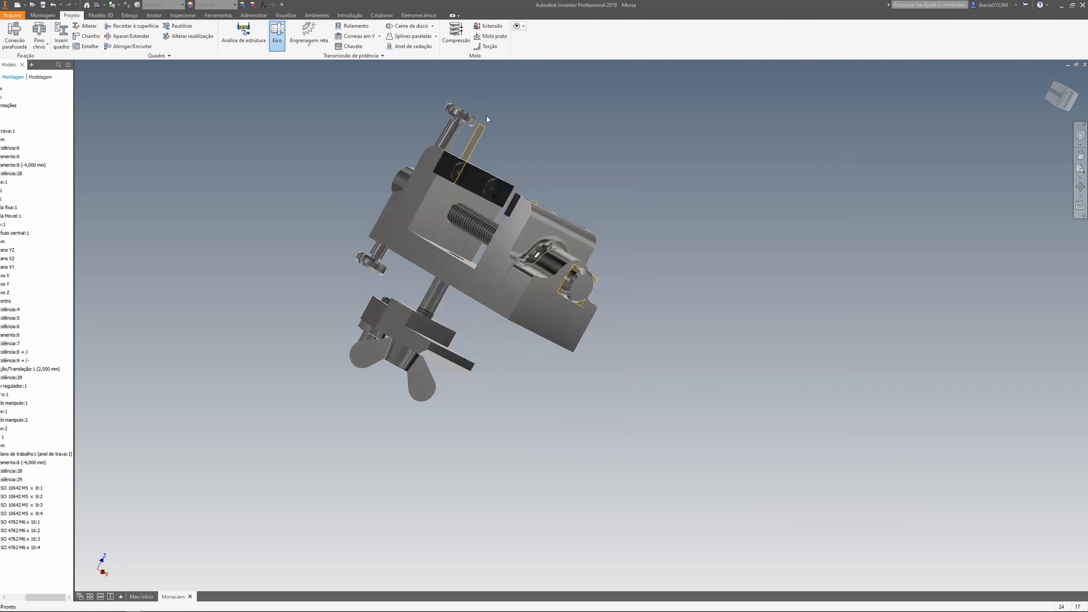
Step: View the spur gear generator's design parameters, close it without creating gears, and look over the other gear types
left_click(312, 51)
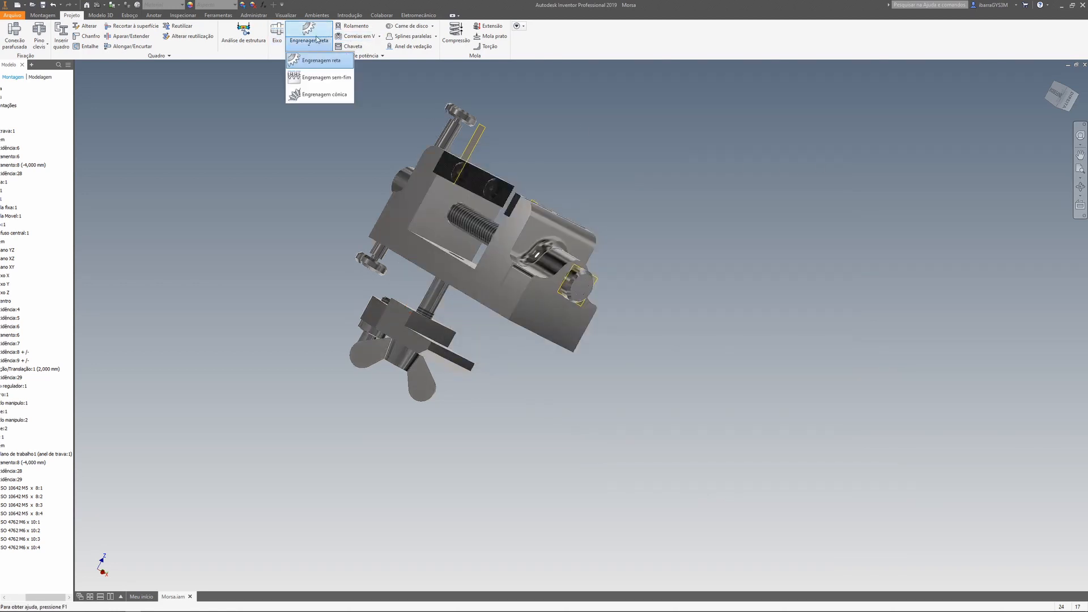
left_click(319, 36)
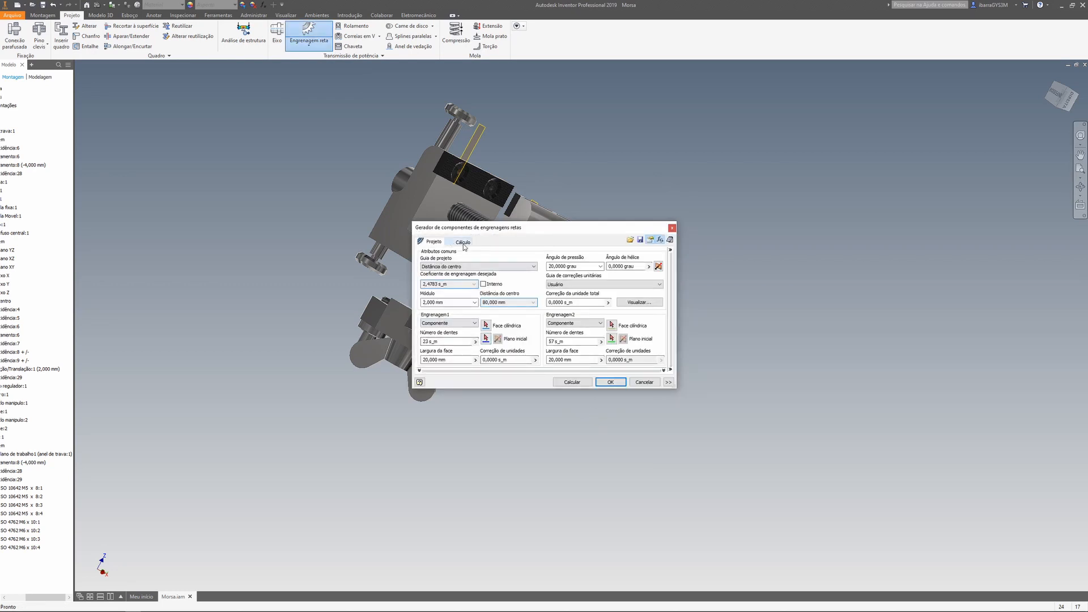
left_click_drag(487, 229, 500, 203)
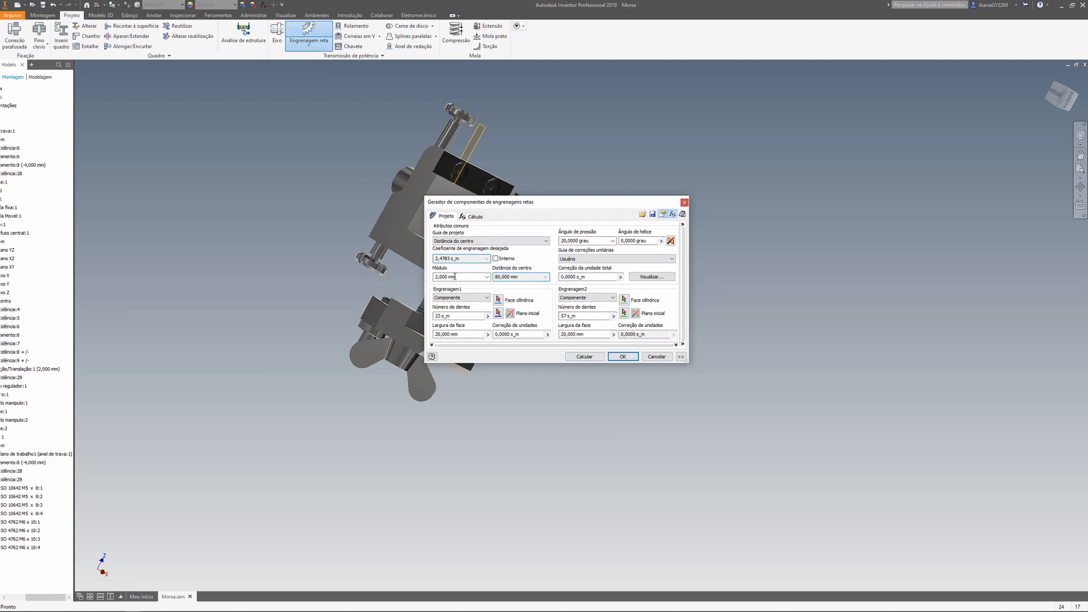
left_click(685, 202)
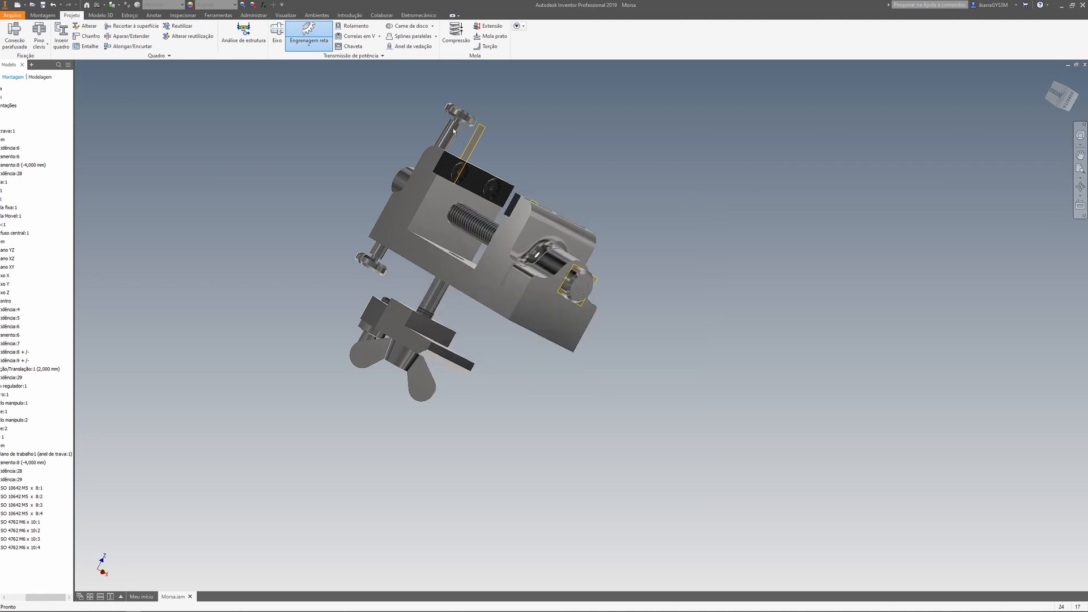
left_click(306, 45)
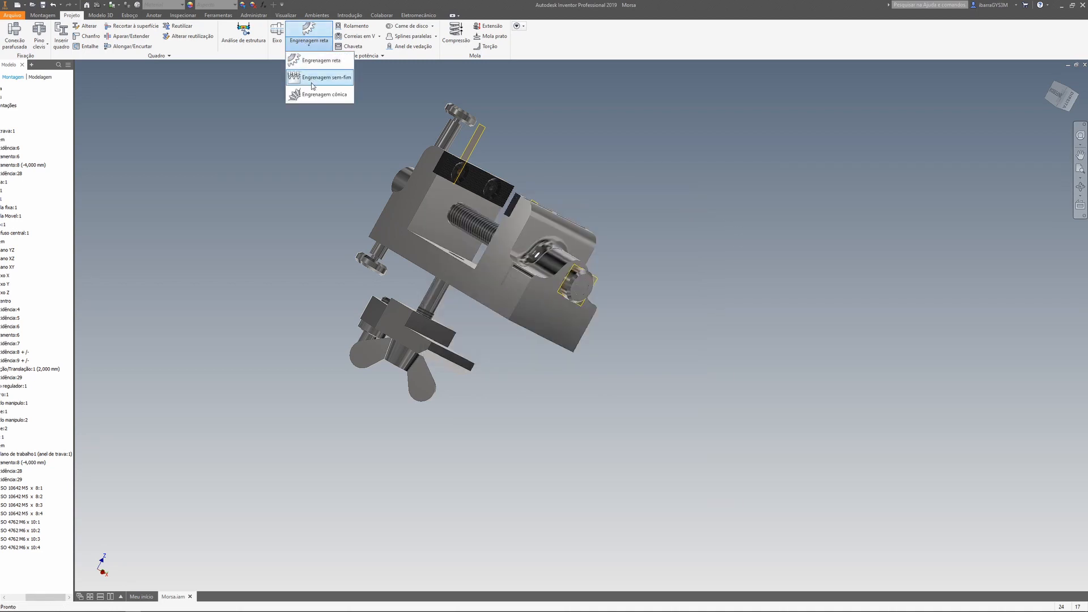
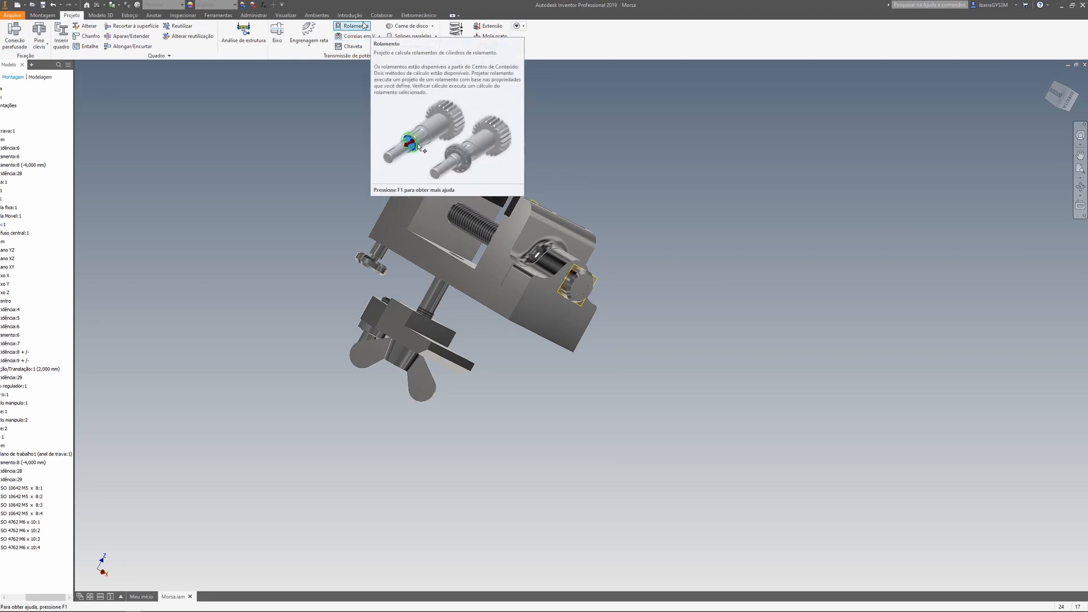
Step: Start the bearing generator, browse the angular contact ball bearings, and switch the bearing category to Rolamento de agulhas
left_click(363, 25)
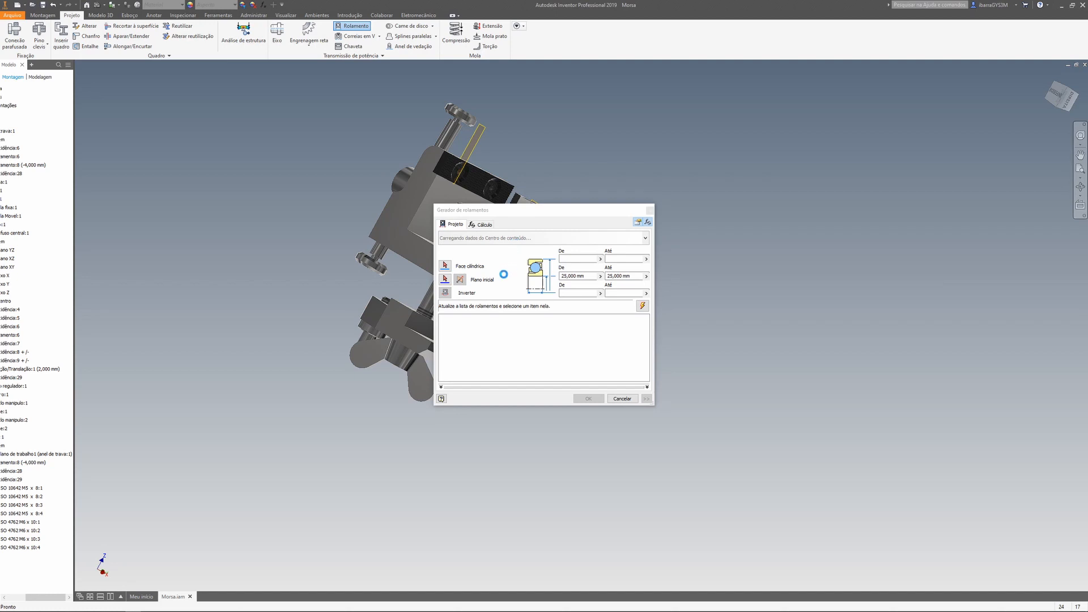
scroll(561, 340, "down", 5)
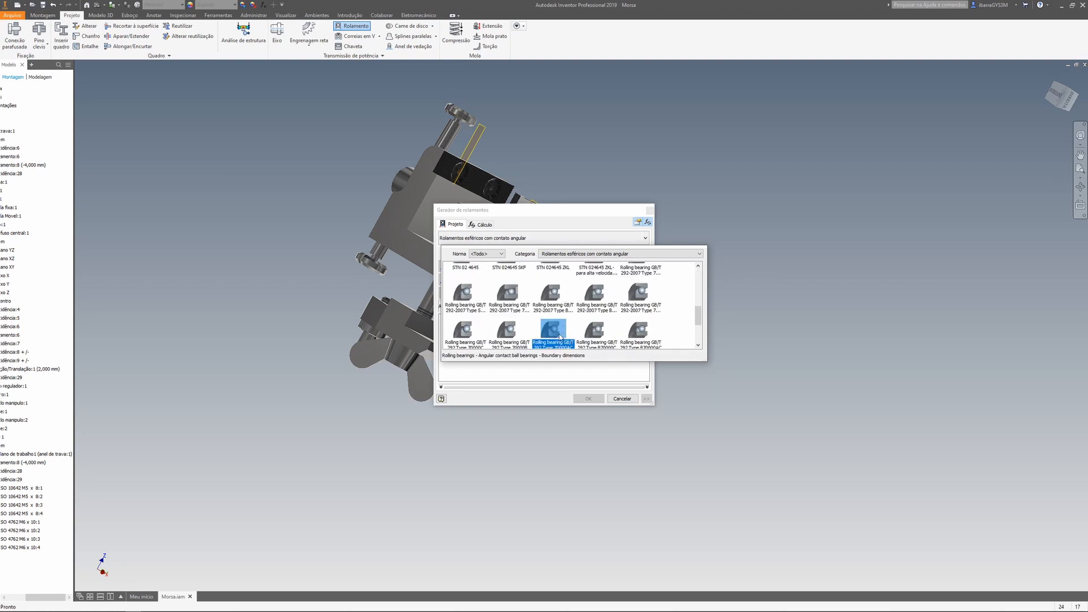
scroll(572, 325, "down", 2)
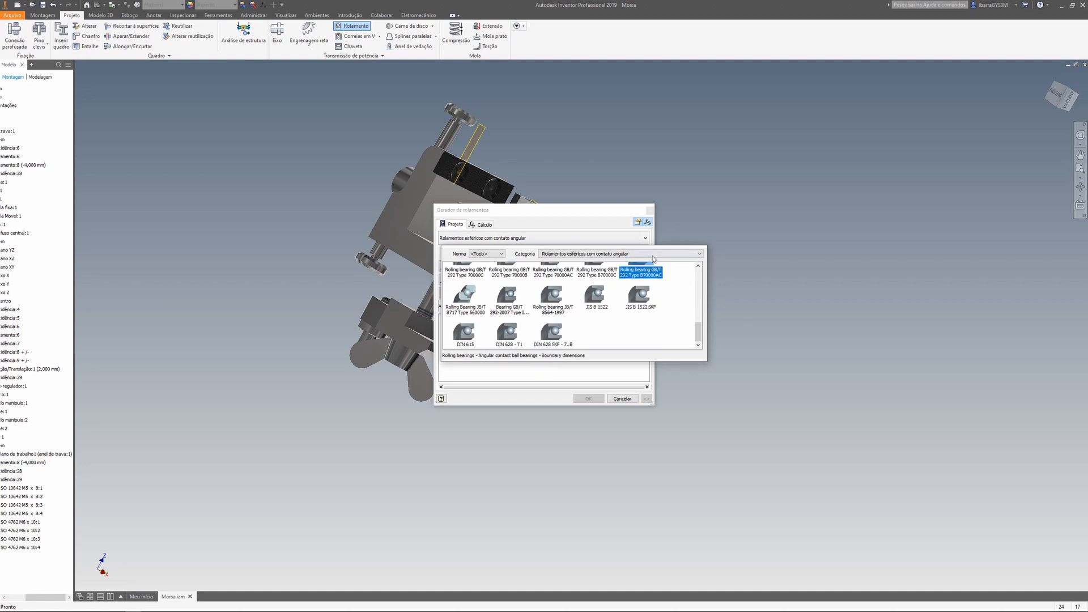
left_click(629, 254)
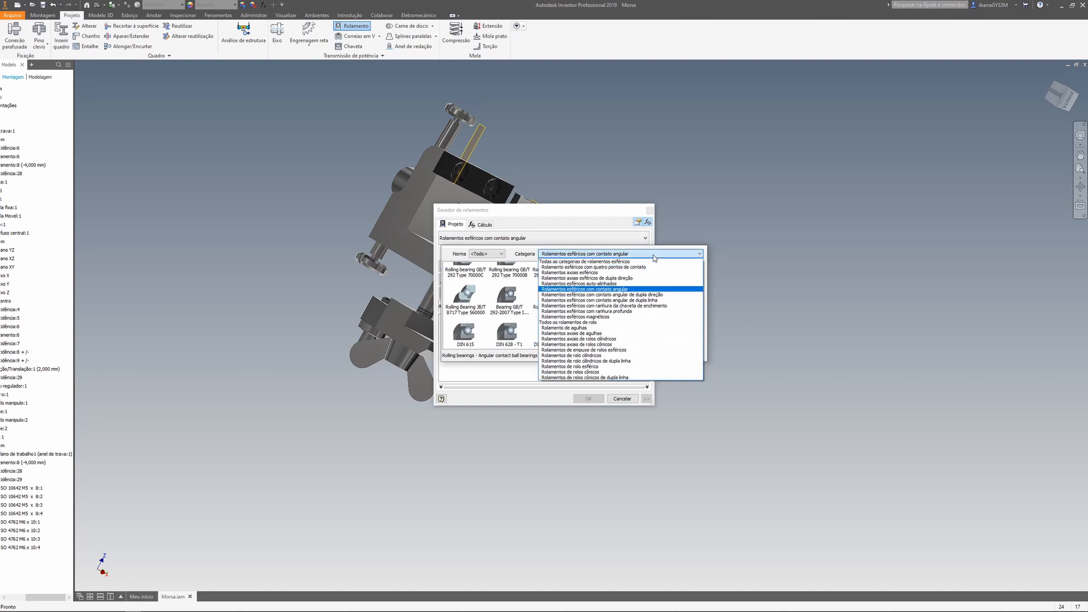
left_click(589, 328)
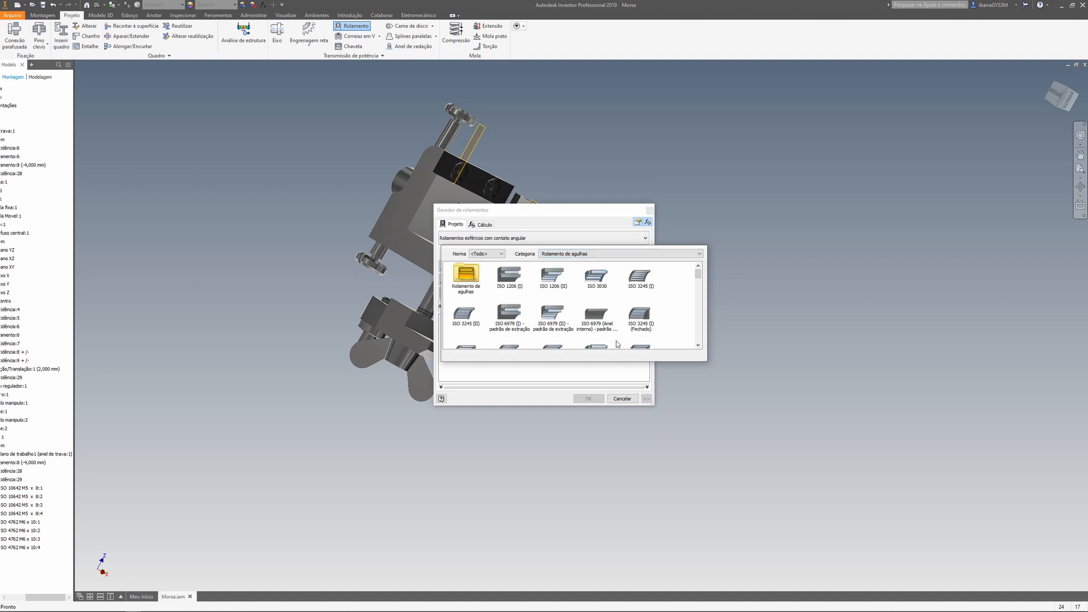
Step: Look through the needle bearing standards and choose ISO 3245 (I) as the bearing type
left_click(597, 278)
scroll(606, 290, "down", 6)
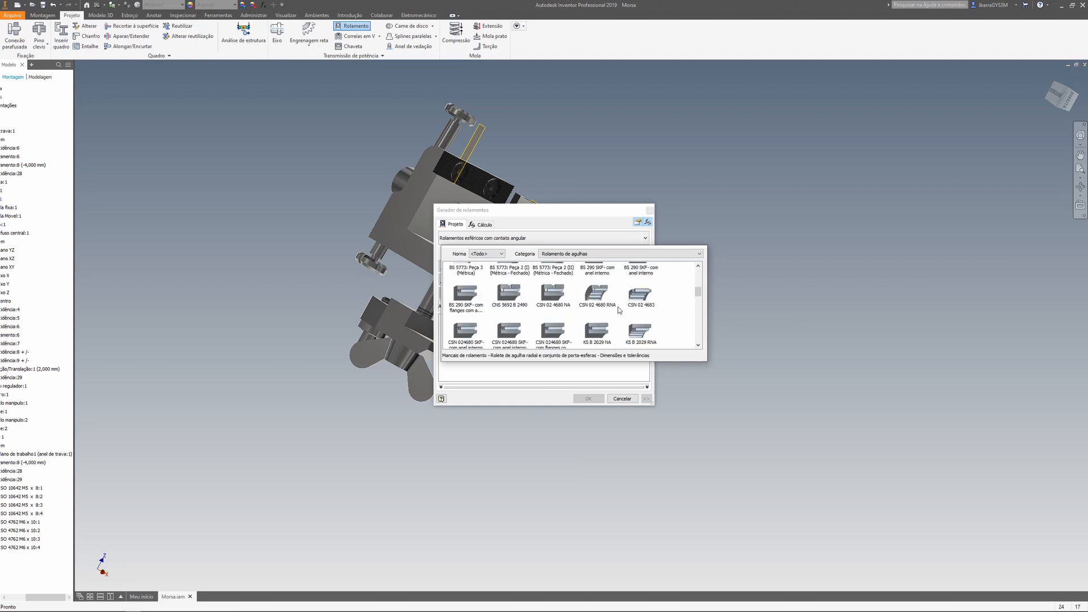
scroll(619, 315, "down", 3)
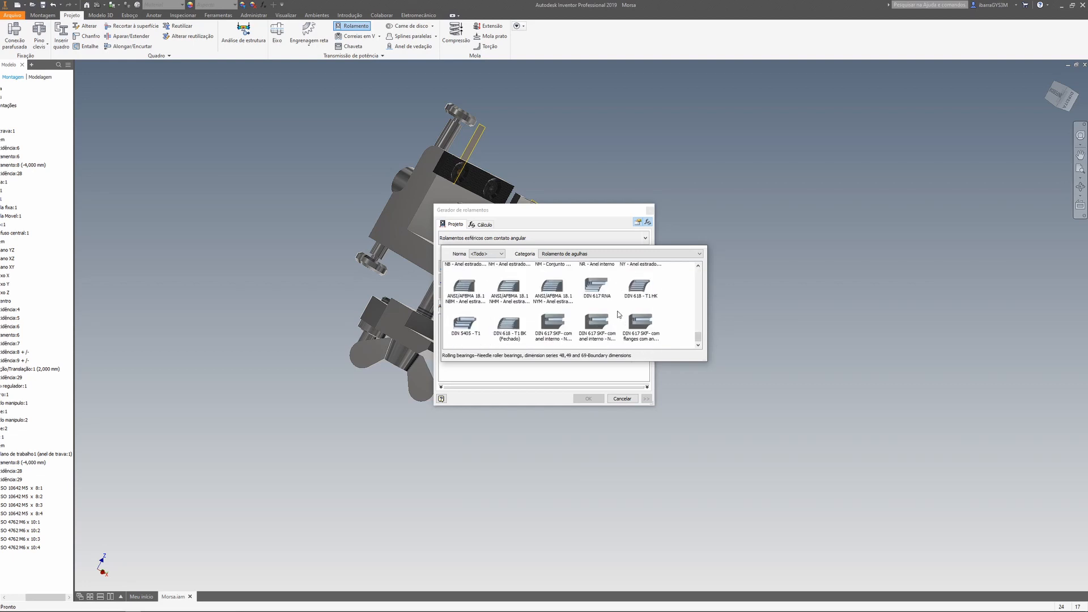
scroll(624, 320, "up", 9)
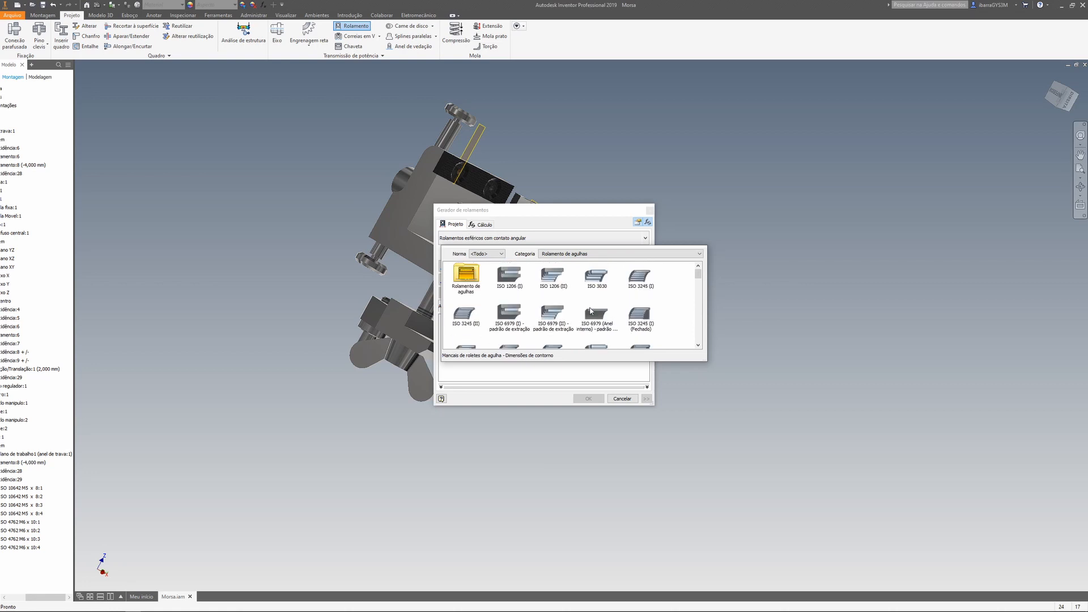
left_click(631, 287)
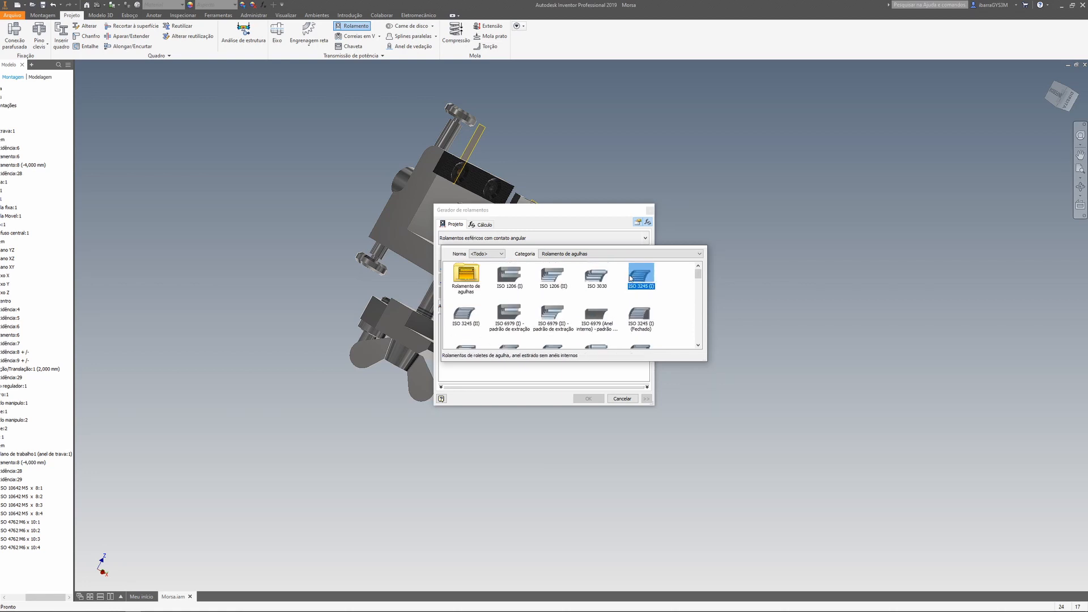
left_click(638, 279)
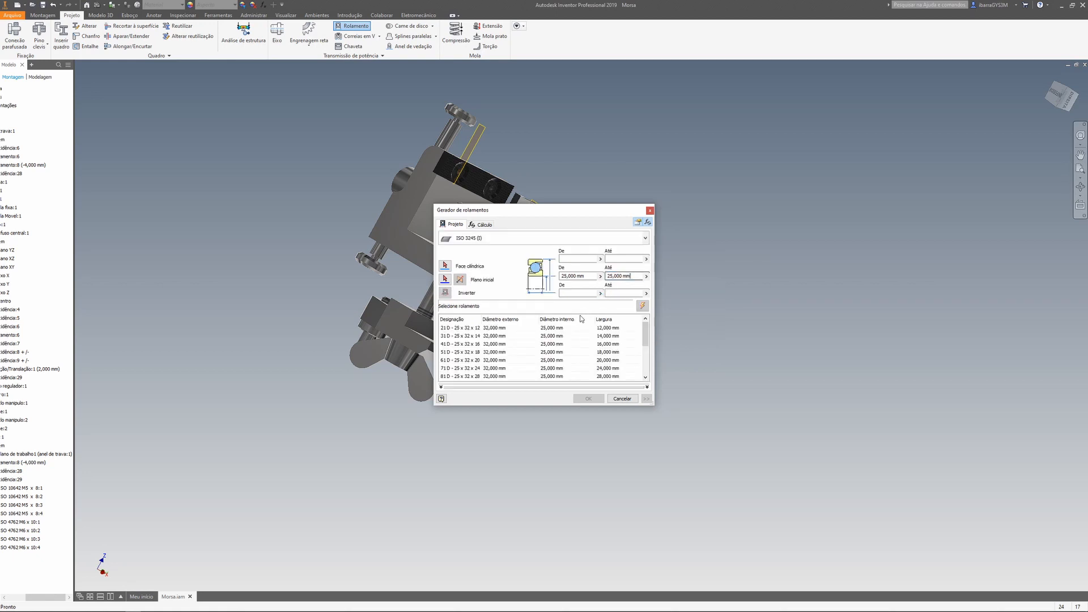
Step: Place the bearing on the central screw head's cylindrical face, using the adjacent collar's flat ring face as the start plane
left_click(447, 267)
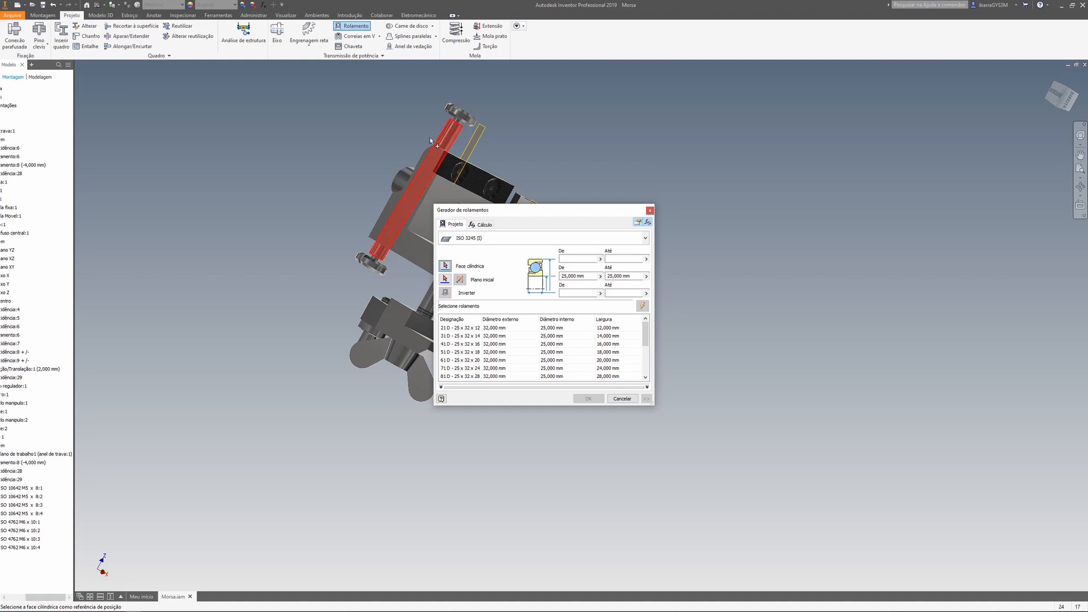
left_click(398, 179)
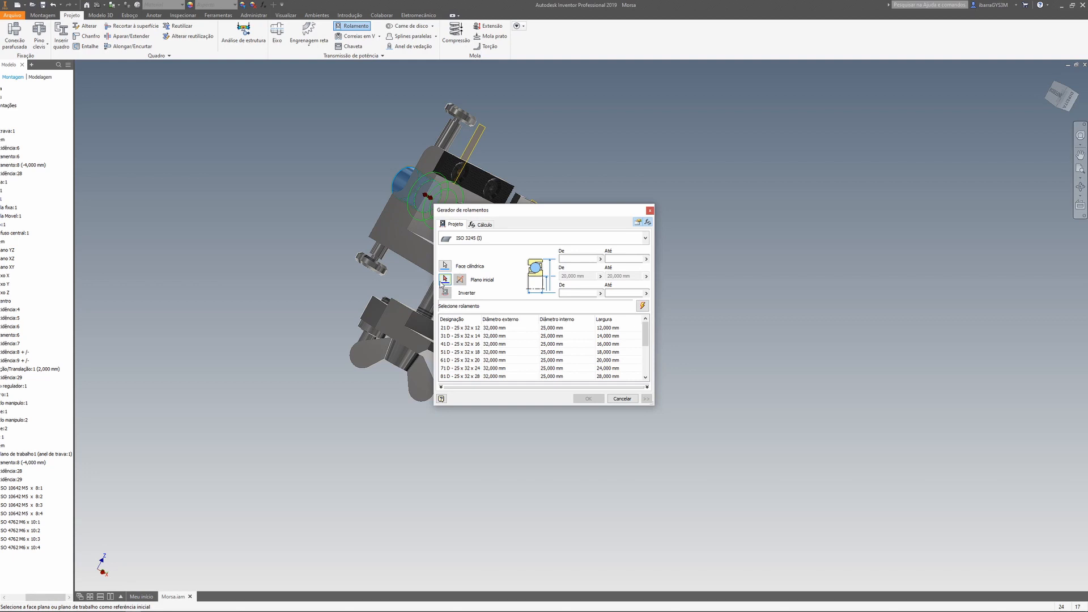
left_click_drag(1058, 97, 1078, 110)
scroll(494, 164, "up", 3)
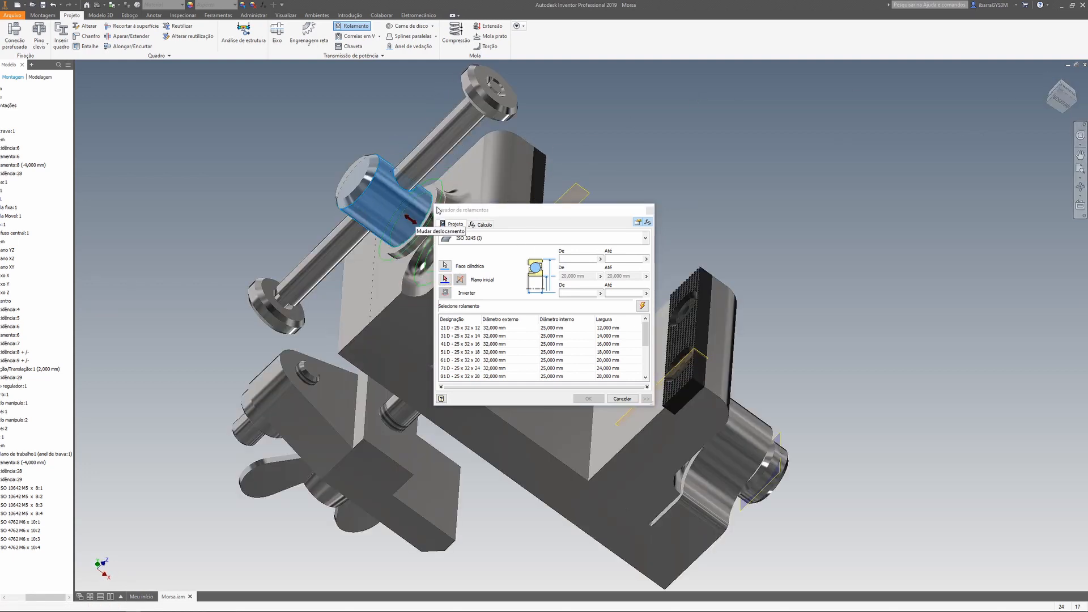
scroll(431, 198, "up", 4)
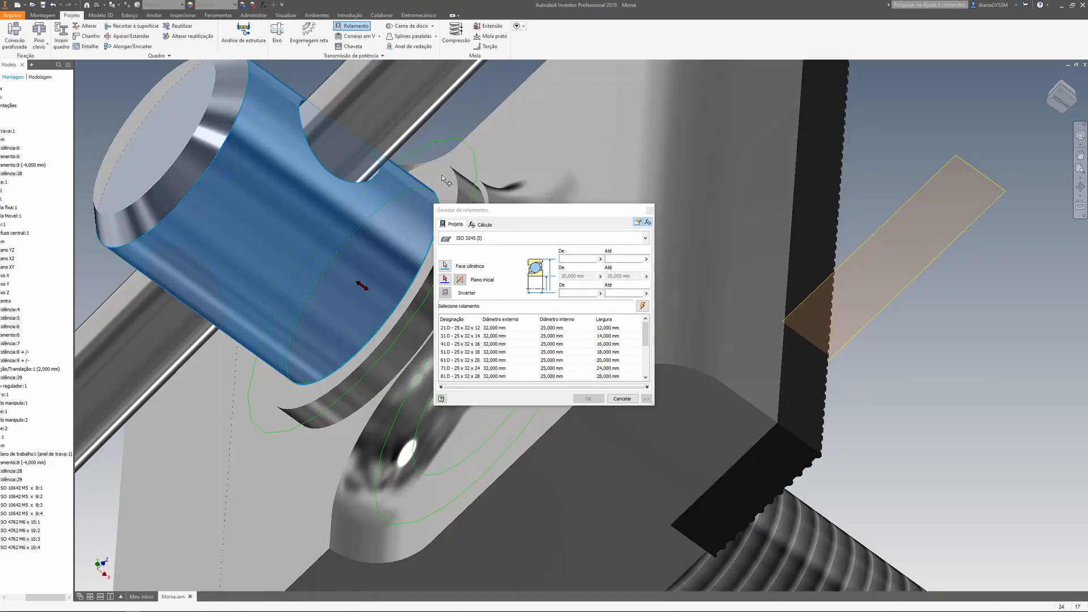
left_click(447, 279)
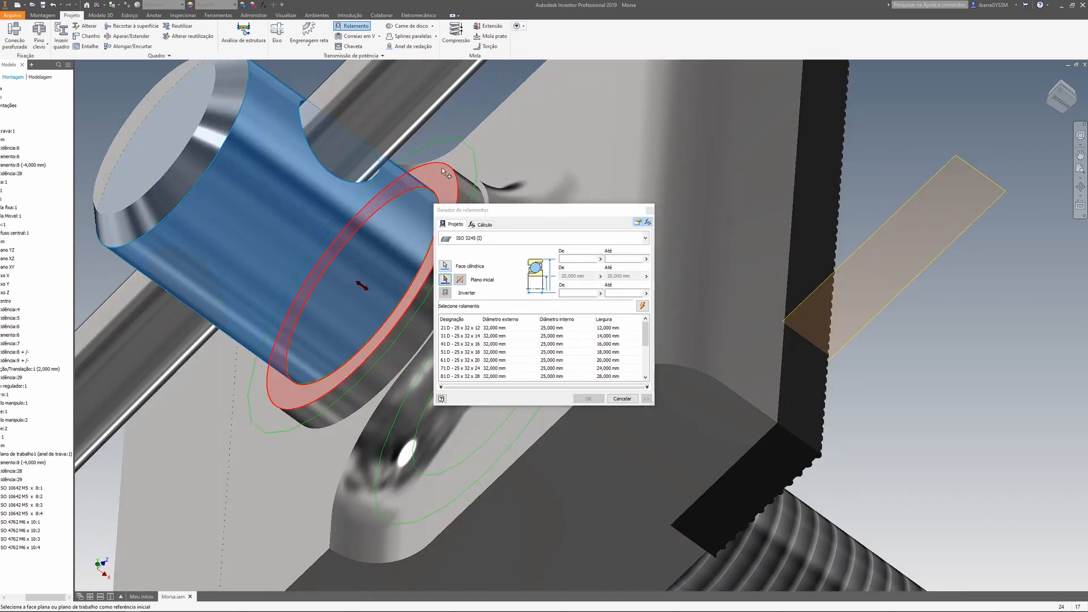
left_click(460, 280)
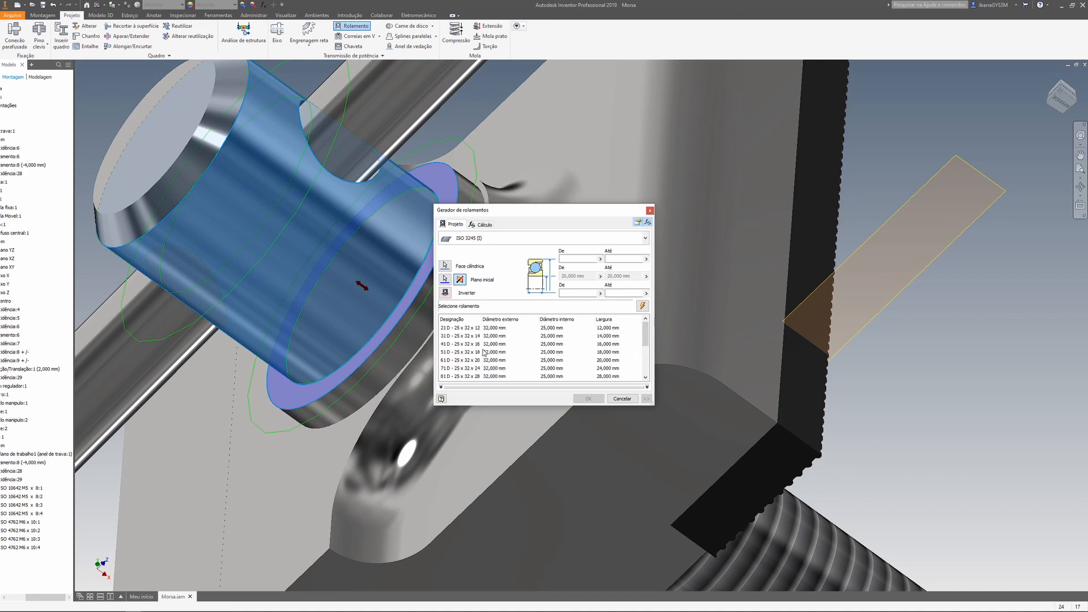
Step: Try several 25 x 32 mm bearing sizes, settle on 21 D - 25 x 32 x 12, and generate the bearing with its default file name
left_click(494, 336)
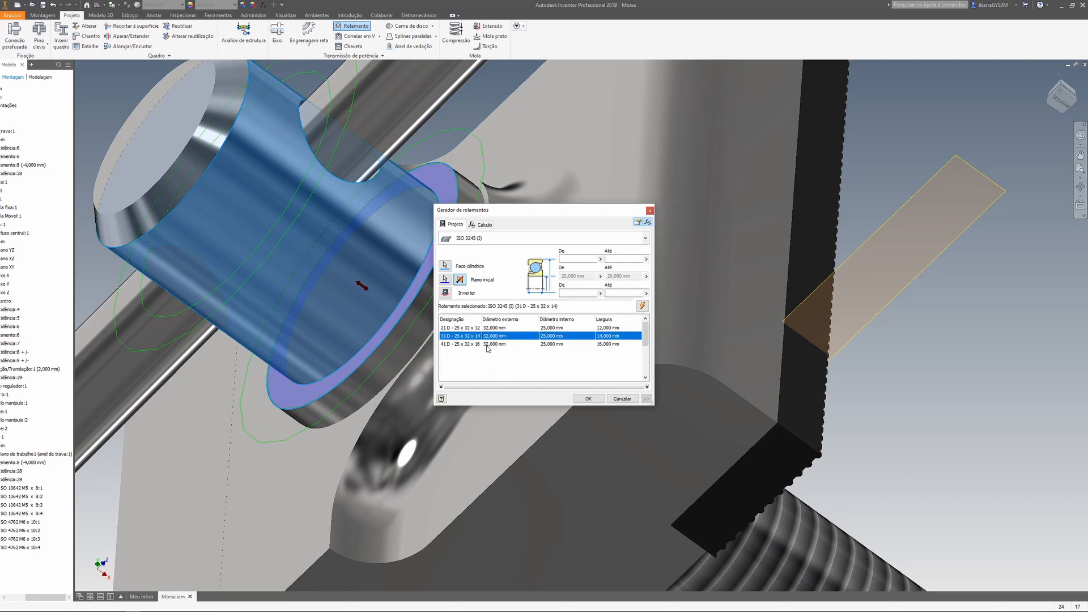
left_click(474, 328)
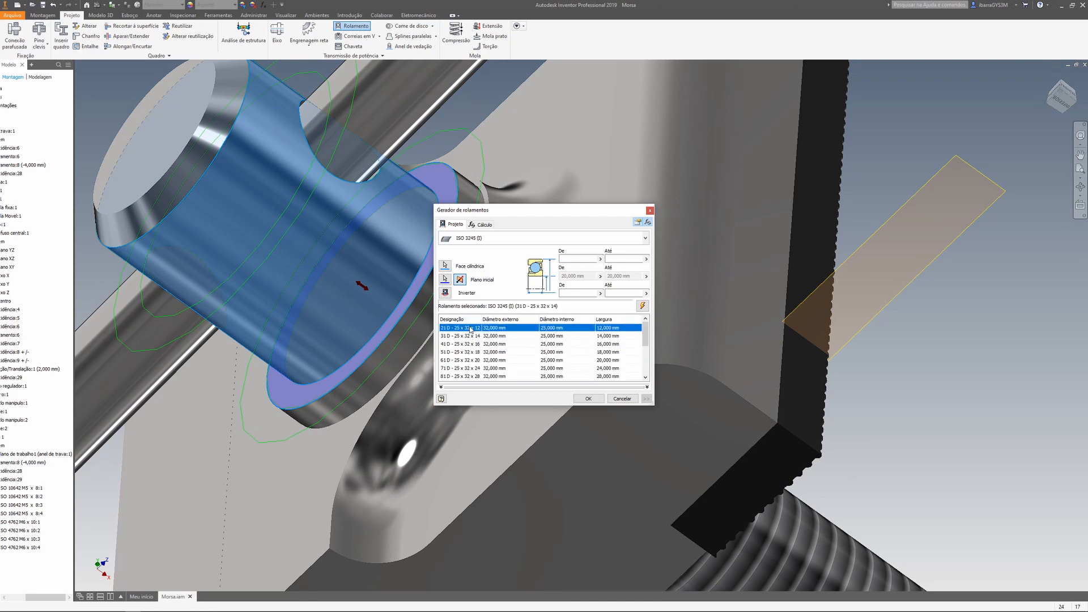
left_click(473, 336)
left_click(471, 352)
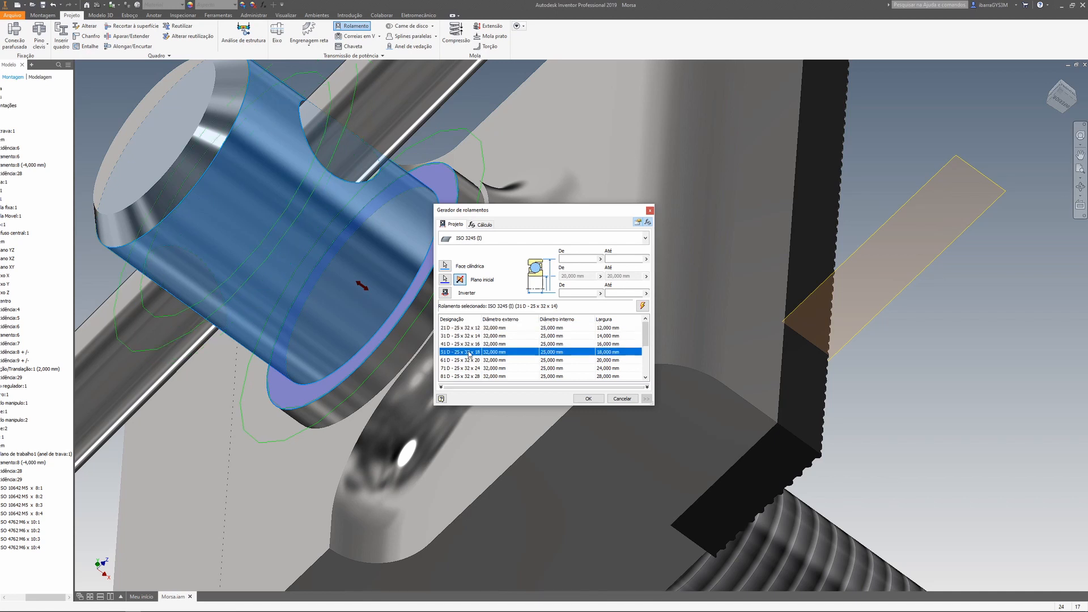
left_click(471, 368)
left_click(472, 336)
left_click(471, 328)
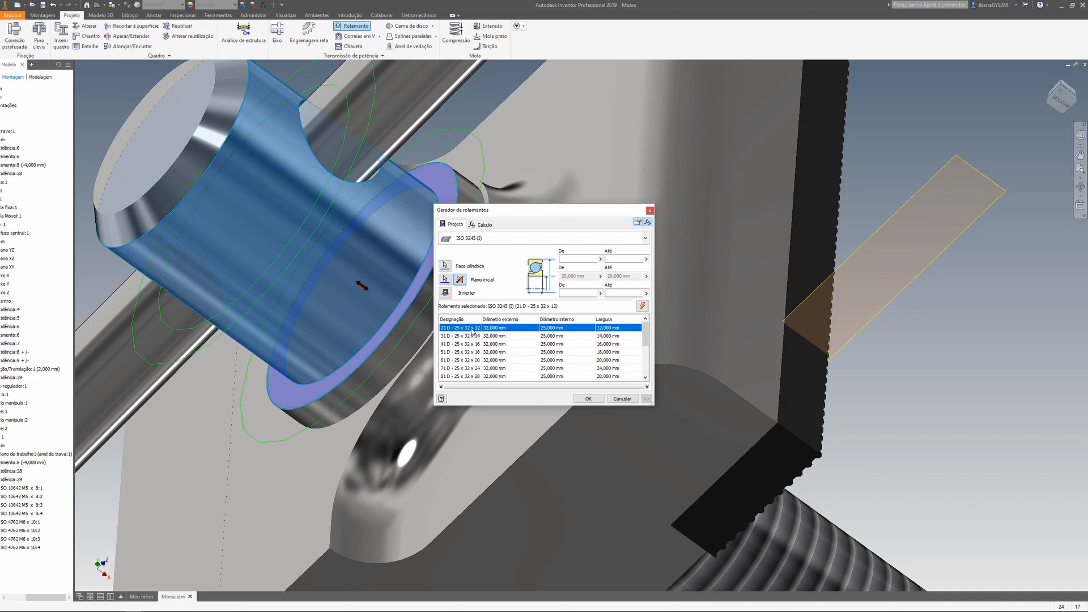
left_click(589, 398)
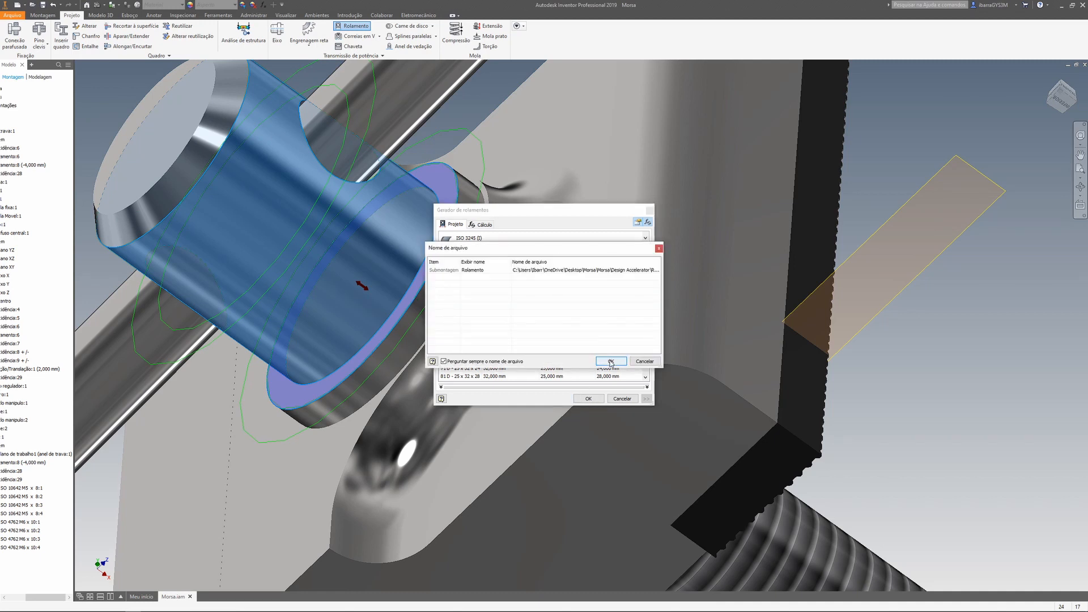
left_click(611, 361)
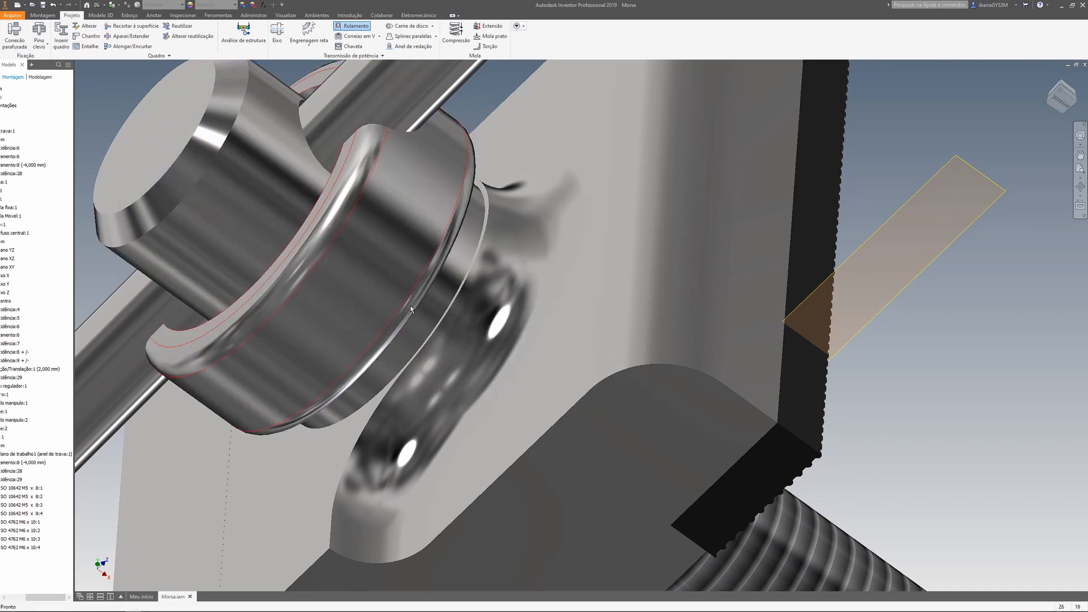
Step: Examine the needle bearing on the central screw head and find its entry in the assembly's component tree
scroll(410, 307, "down", 3)
left_click_drag(363, 273, 339, 313)
scroll(373, 215, "up", 5)
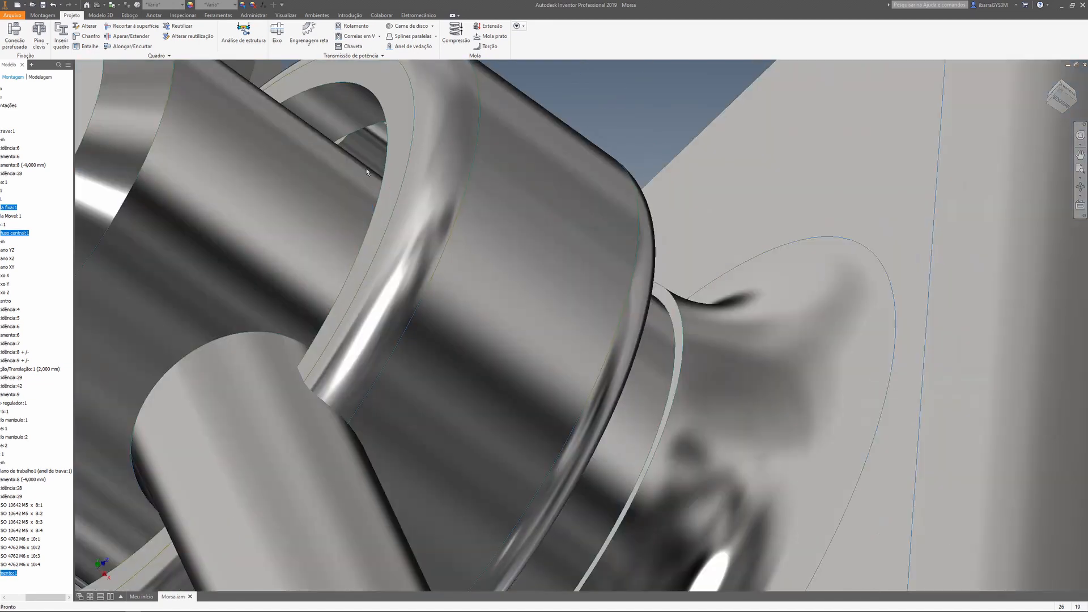
mouse_move(1057, 100)
left_mouse_down()
mouse_move(1066, 120)
mouse_move(1072, 108)
left_mouse_up()
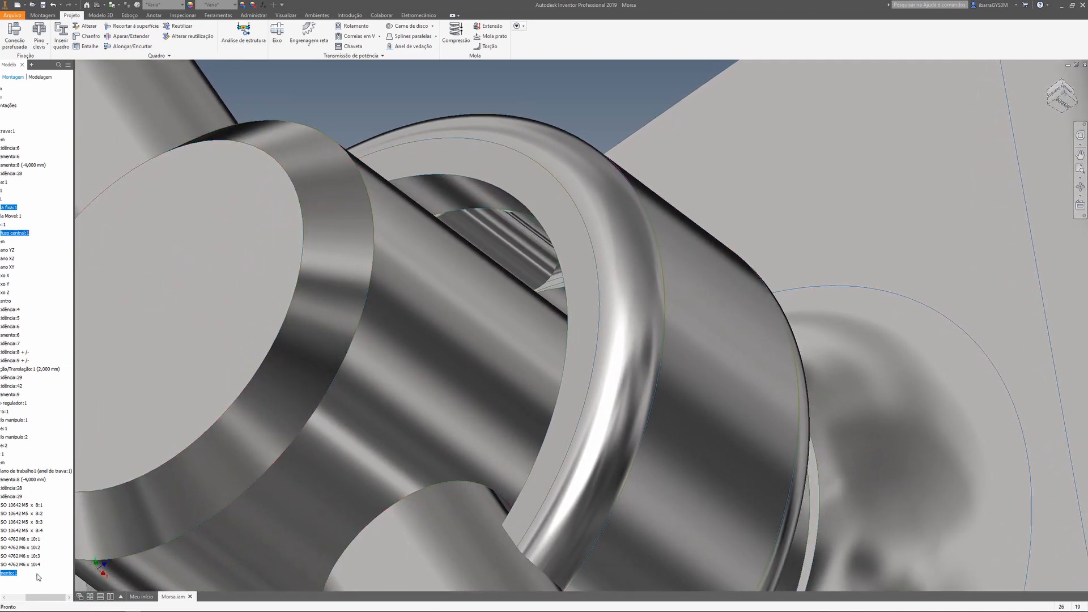
left_click_drag(36, 596, 12, 593)
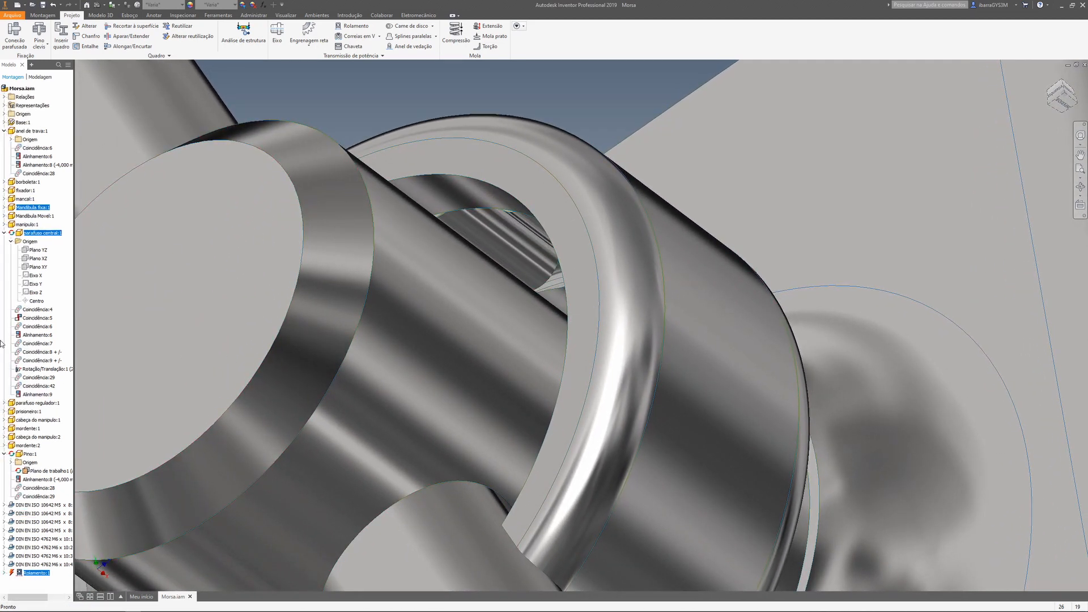
left_click_drag(501, 228, 414, 126)
scroll(522, 244, "down", 5)
left_click_drag(531, 224, 502, 194)
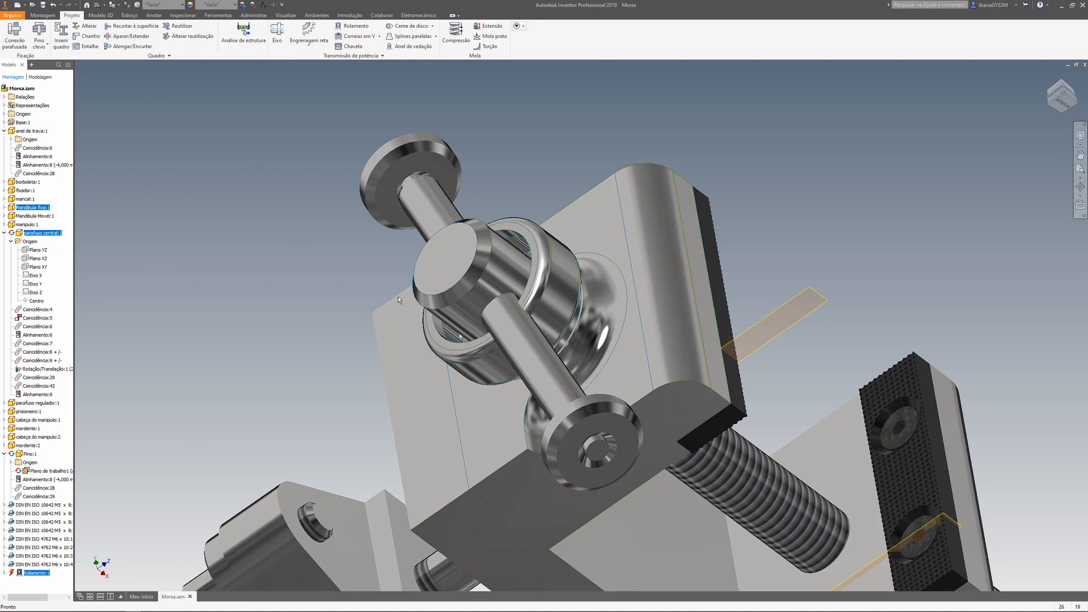
Step: View the tolerance calculator, close it without calculating, and look over the remaining power transmission calculators
left_click(382, 55)
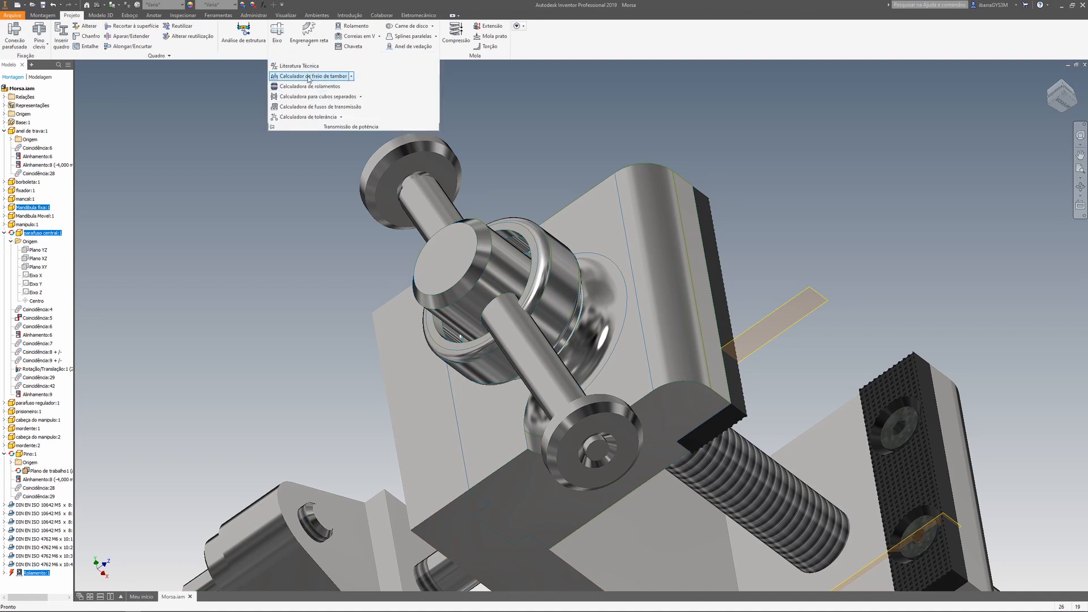
left_click(300, 117)
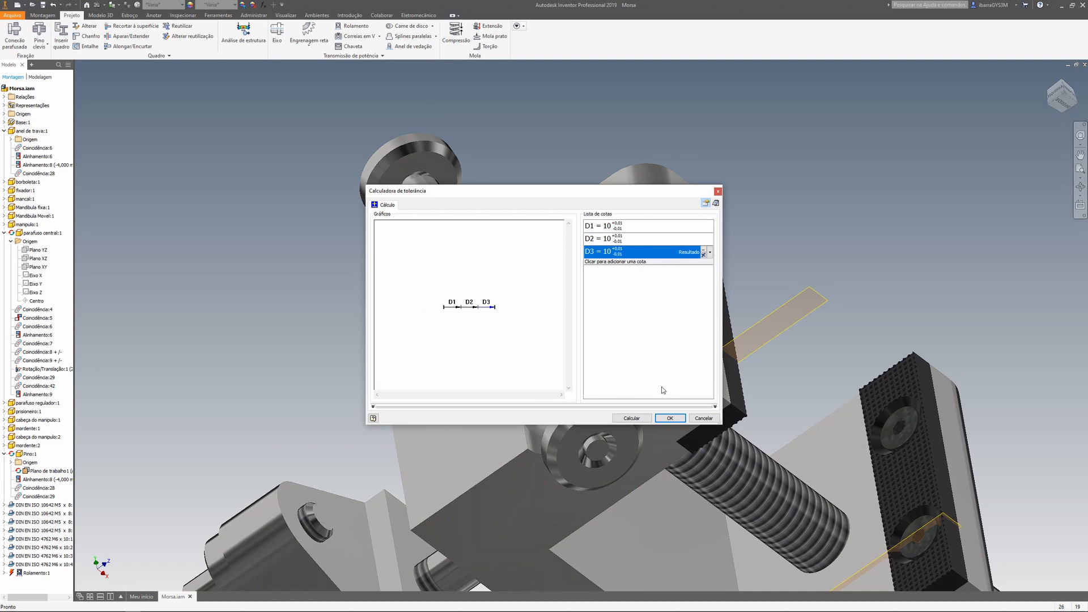
left_click(718, 191)
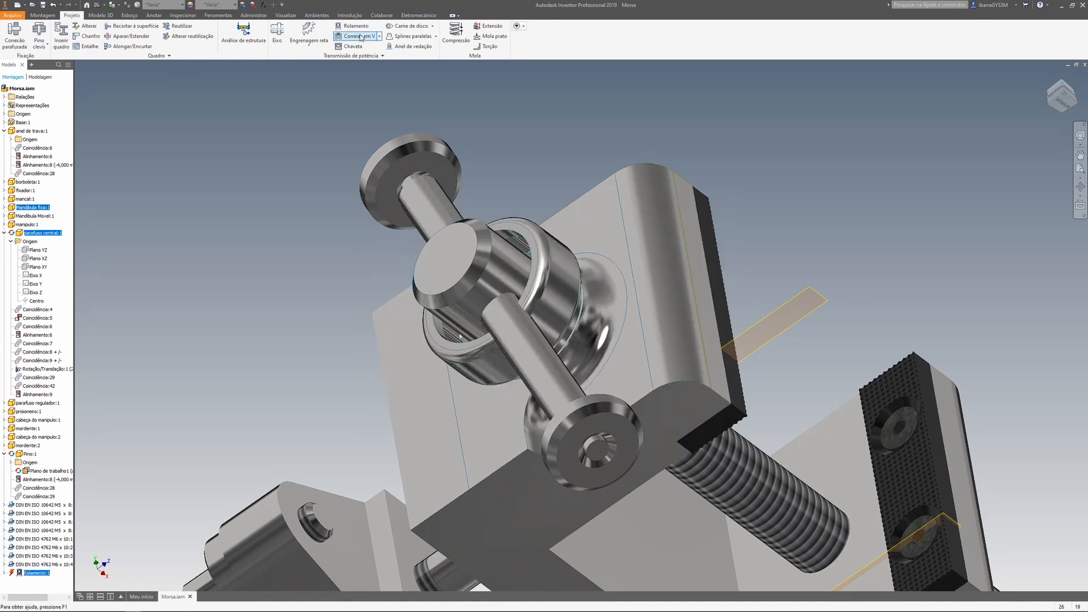
left_click(354, 56)
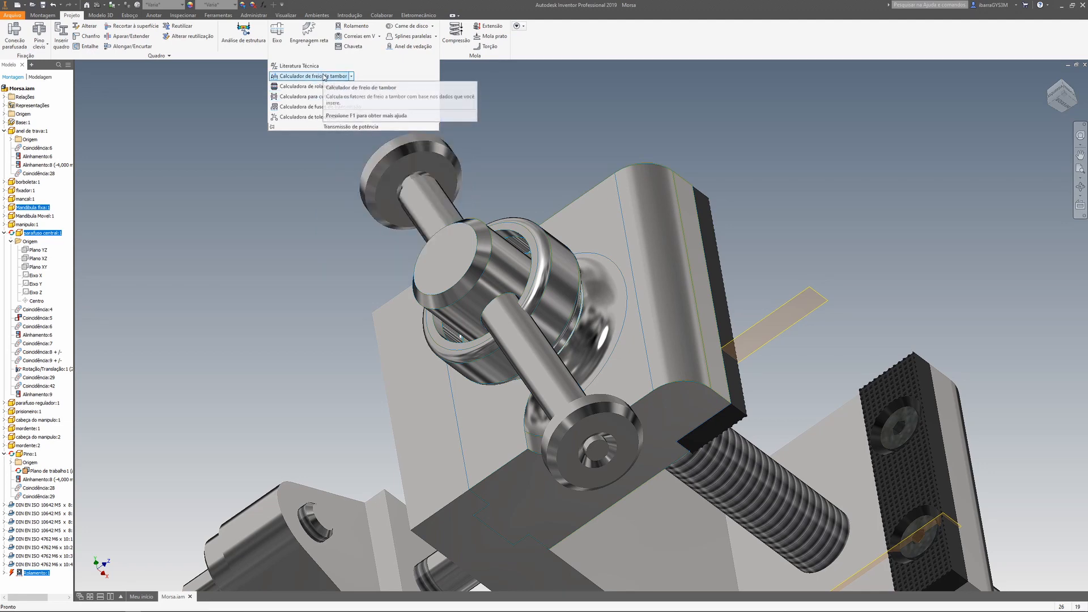
left_click(217, 168)
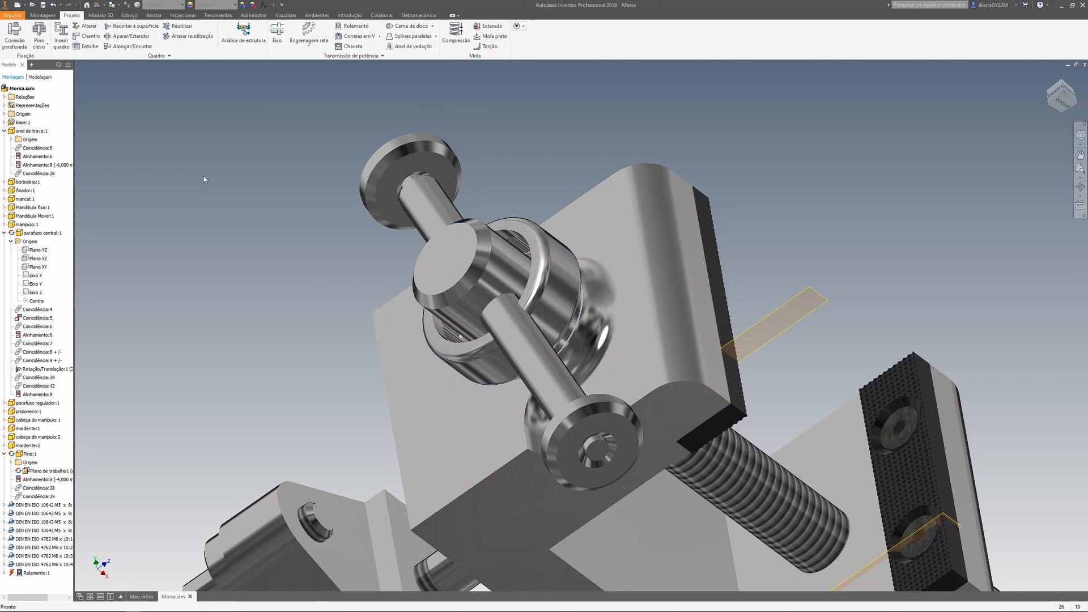
Step: Delete the generated needle bearing from the vise assembly without saving its session changes
scroll(675, 270, "down", 6)
middle_click_drag(817, 313, 573, 306)
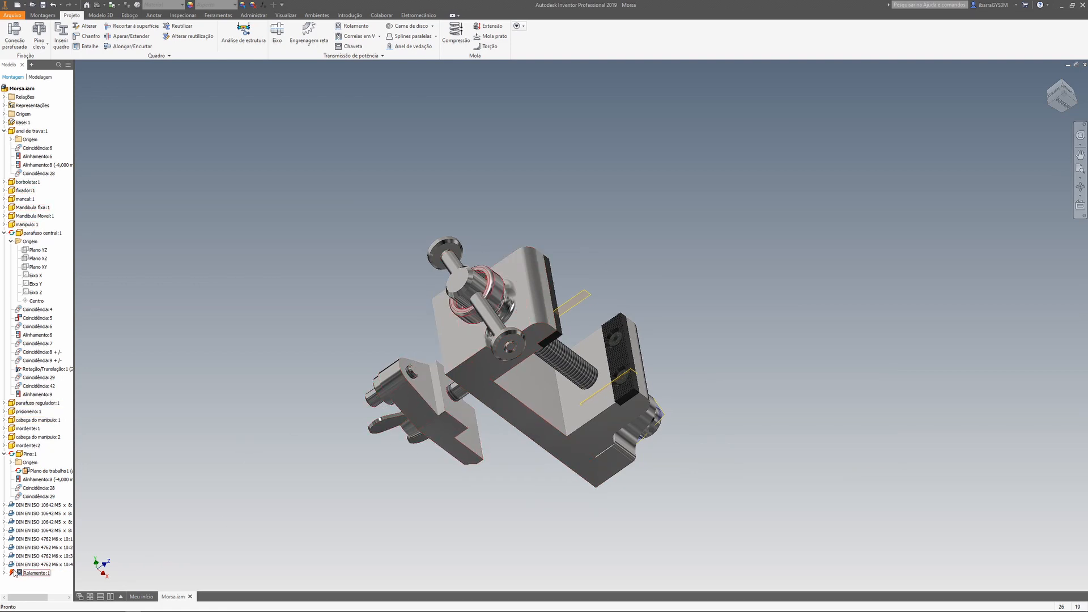
left_click(38, 573)
key("Delete")
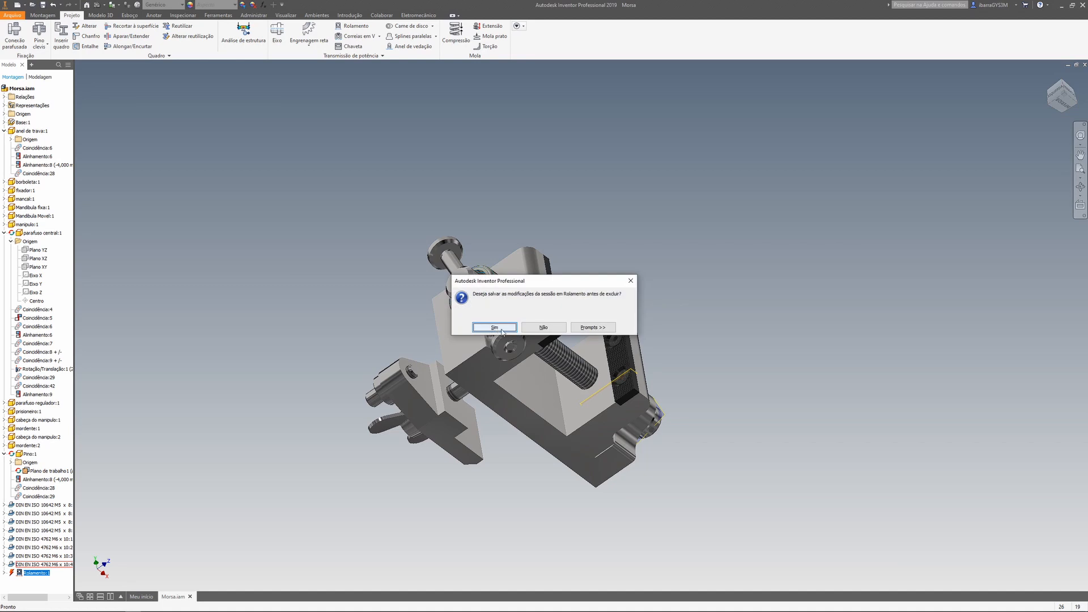
left_click(543, 327)
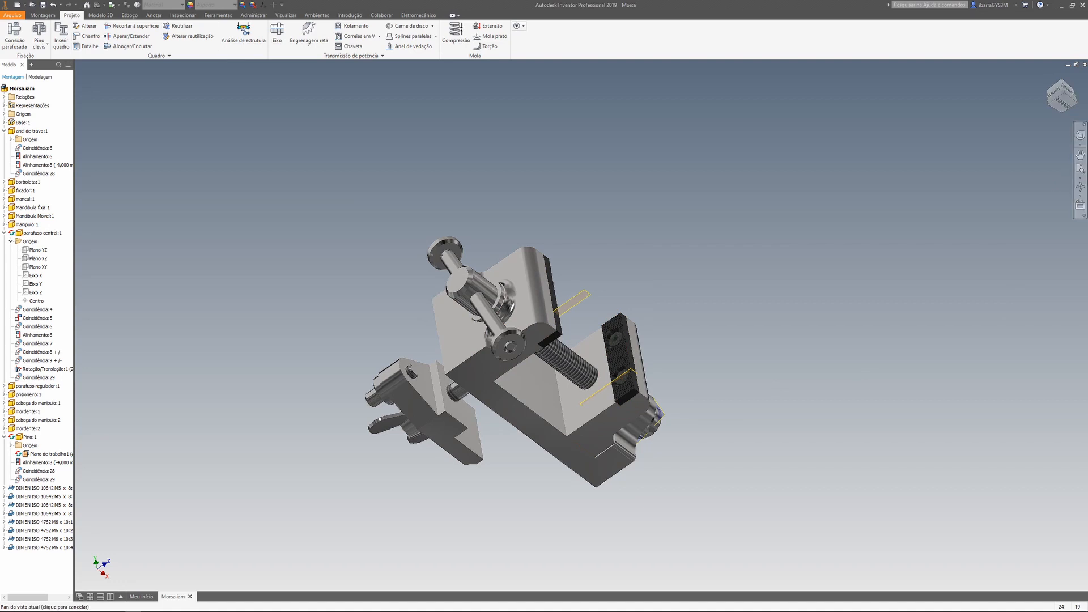
Step: Try to slide the movable jaw outward along the central screw, away from the fixed jaw
left_click_drag(1065, 99, 935, 108)
middle_click_drag(518, 388, 362, 436, "shift")
left_click_drag(1059, 134, 1060, 148)
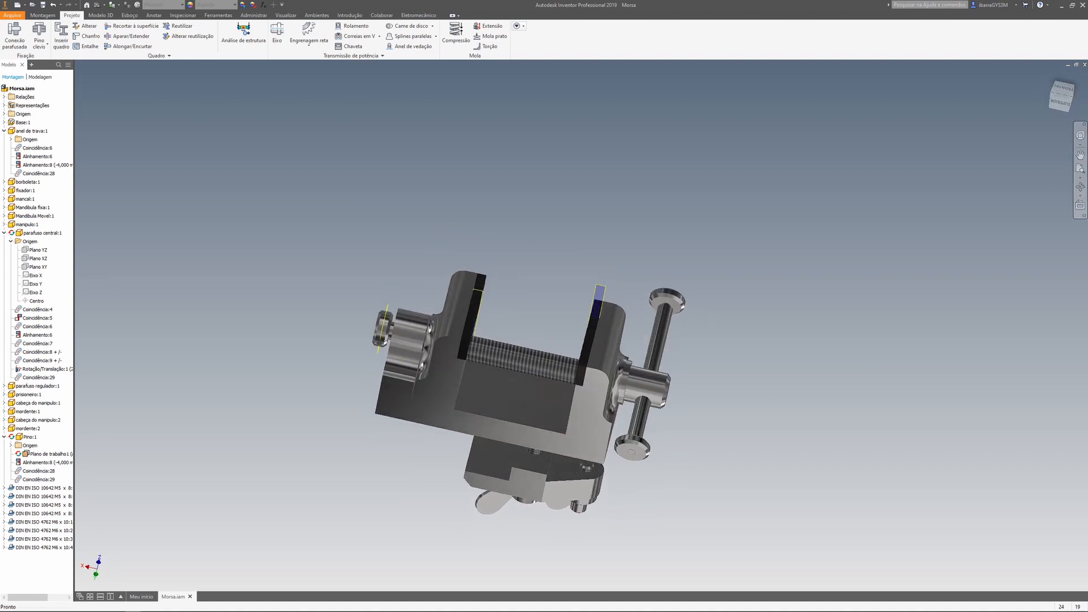
left_click_drag(450, 332, 295, 346)
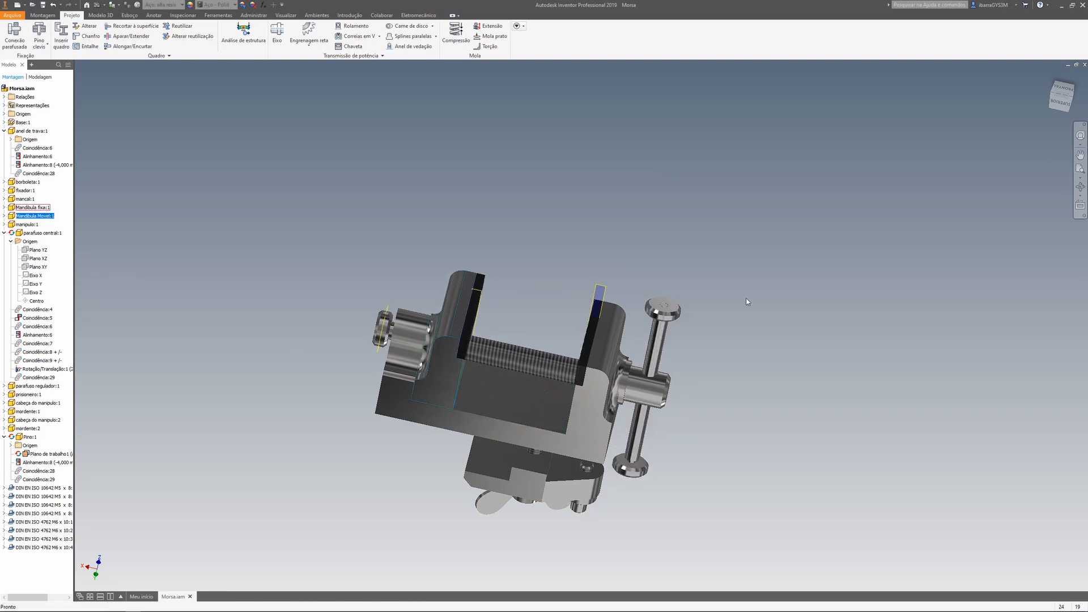
Step: Open the last DIN EN ISO 4762 M6 screw for in-place editing, examine the sketch behind its body, and finish the sketch unchanged
left_click(1049, 98)
left_click_drag(1056, 98, 1012, 93)
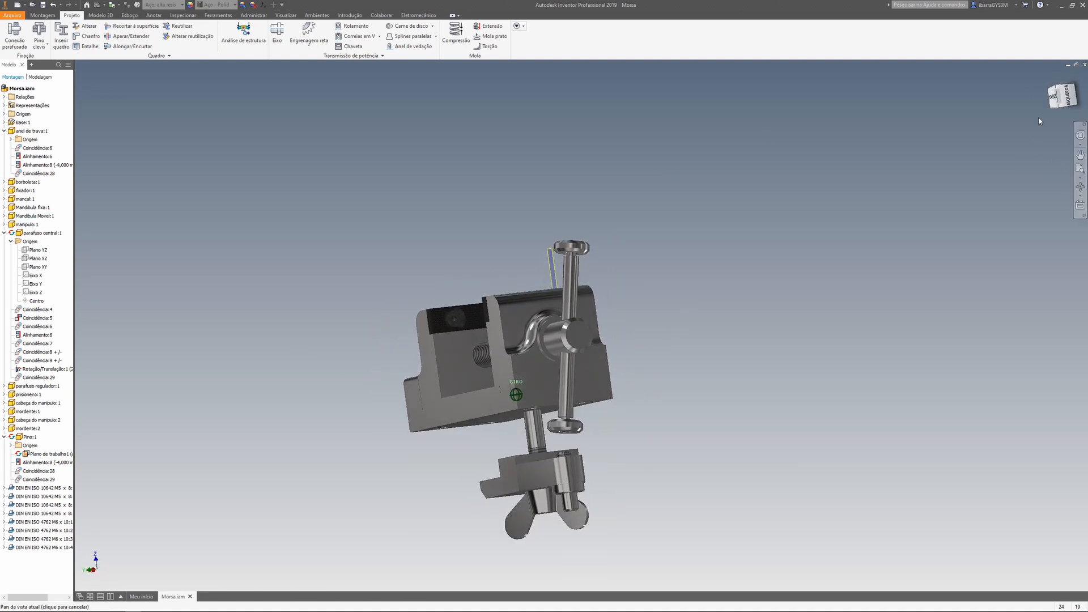
scroll(371, 330, "up", 5)
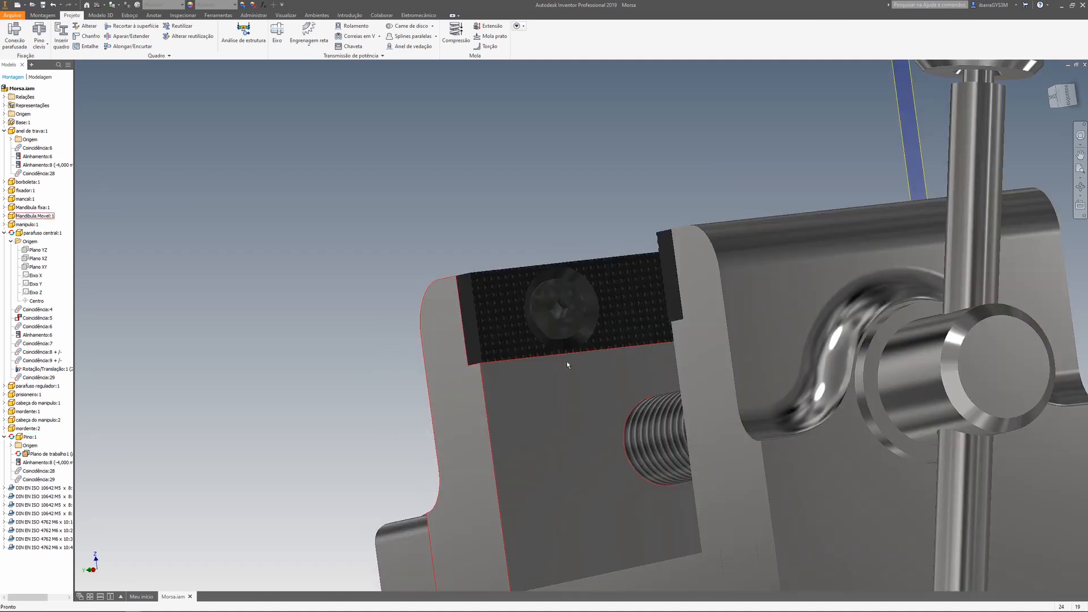
middle_click_drag(942, 488, 862, 134)
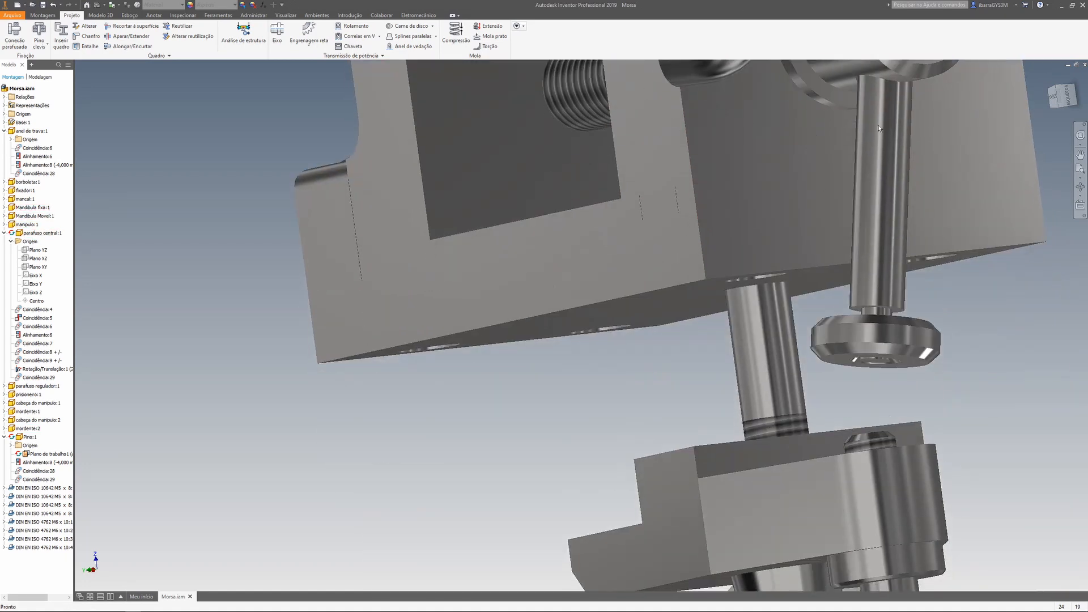
mouse_move(1059, 106)
left_mouse_down()
mouse_move(1042, 66)
mouse_move(1065, 68)
left_mouse_up()
middle_click_drag(906, 142, 936, 129, "shift")
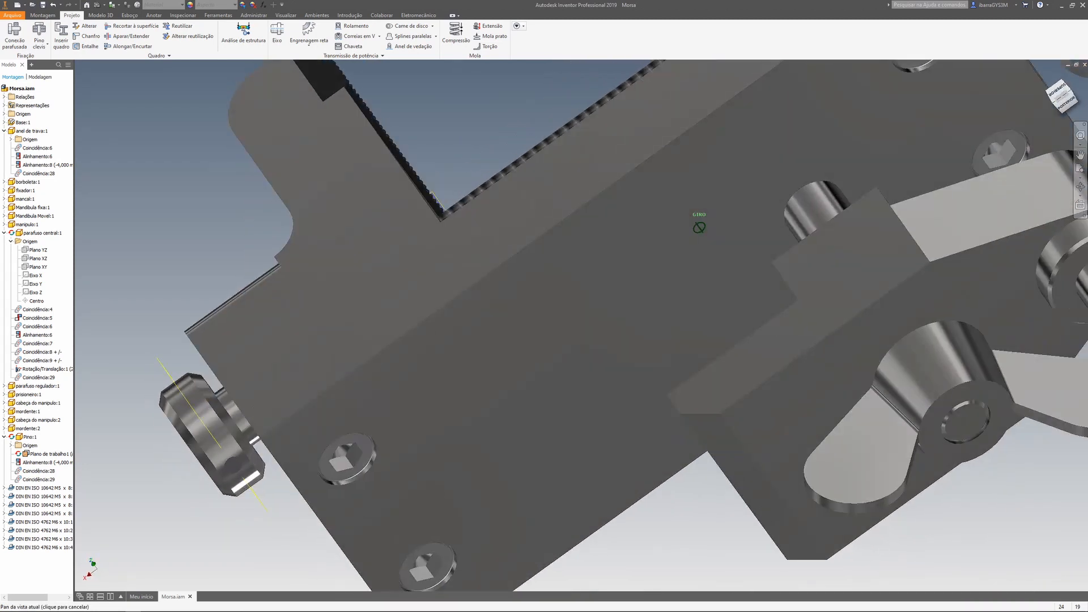
left_click(30, 497)
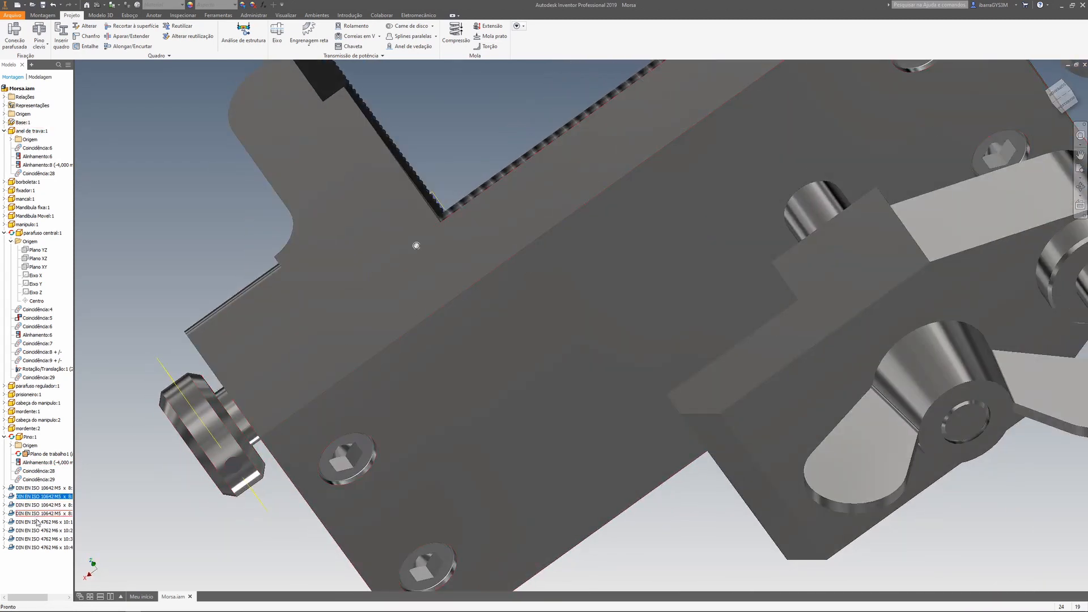
double_click(37, 547)
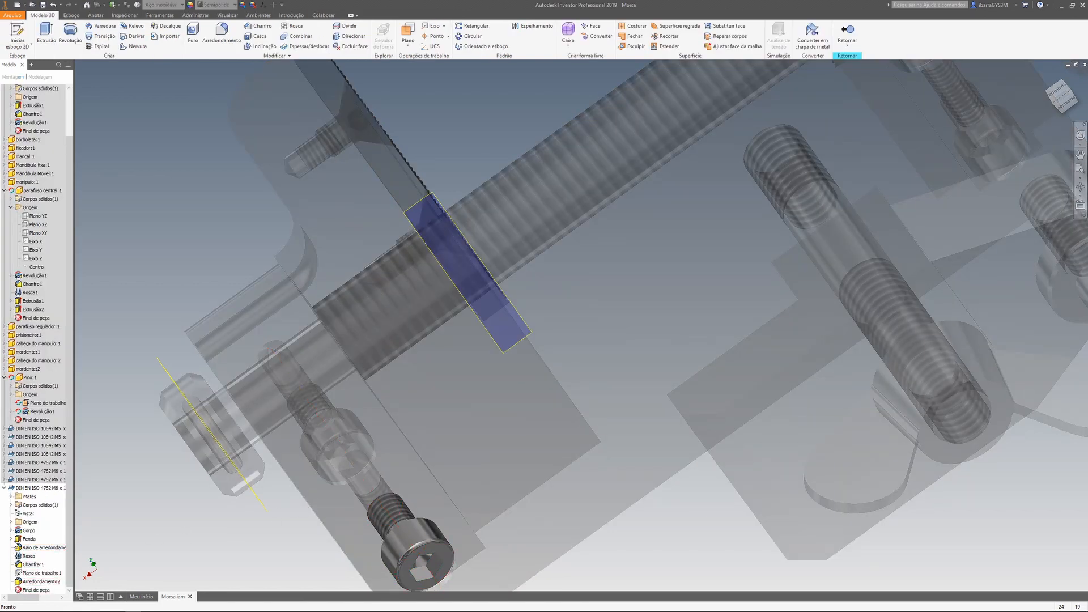
left_click(11, 530)
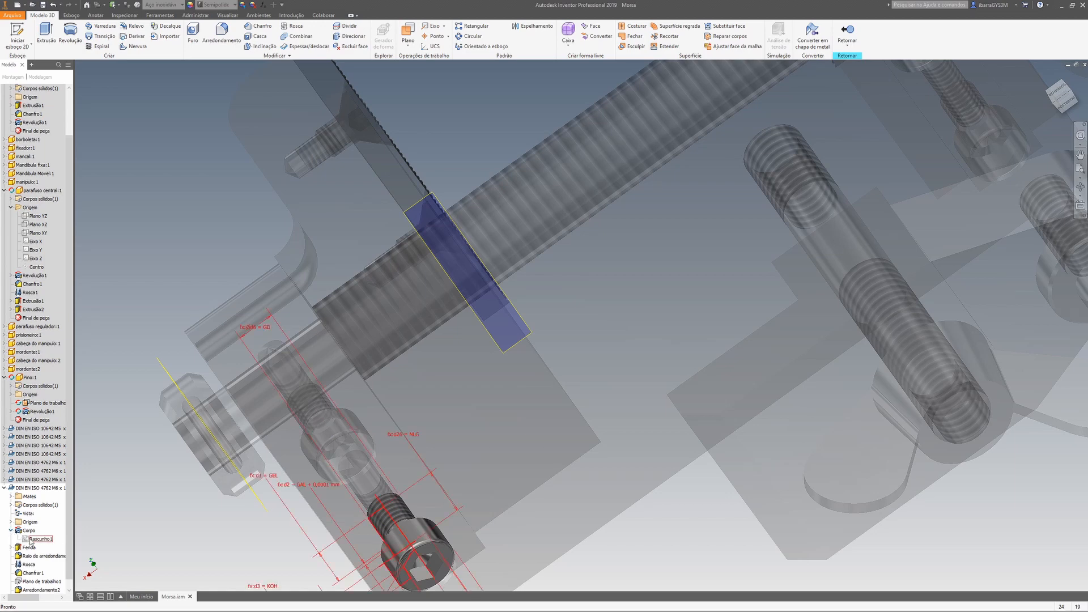
double_click(38, 539)
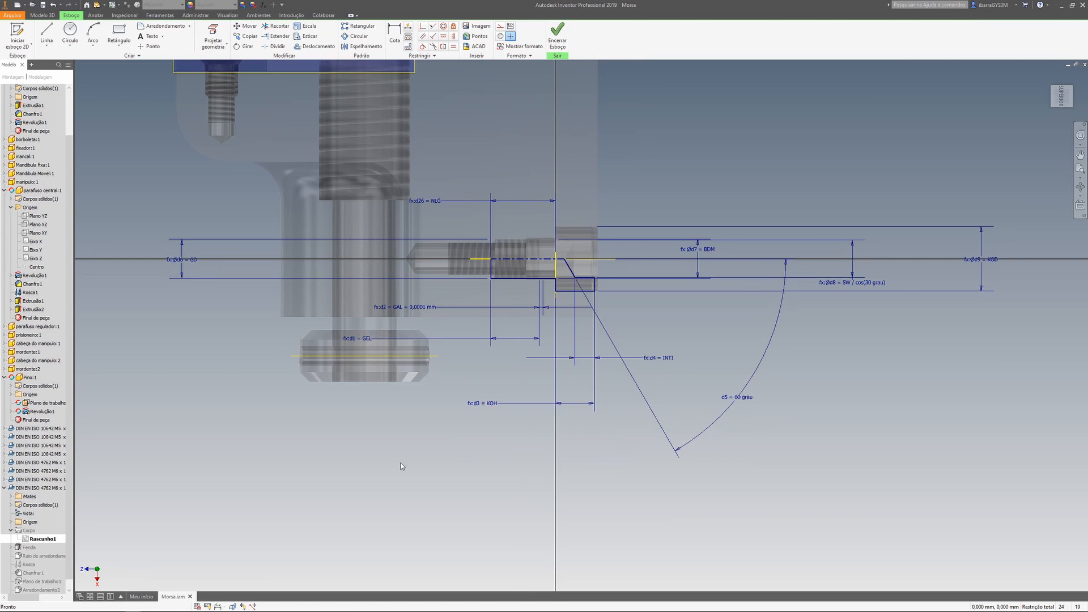
left_click(557, 34)
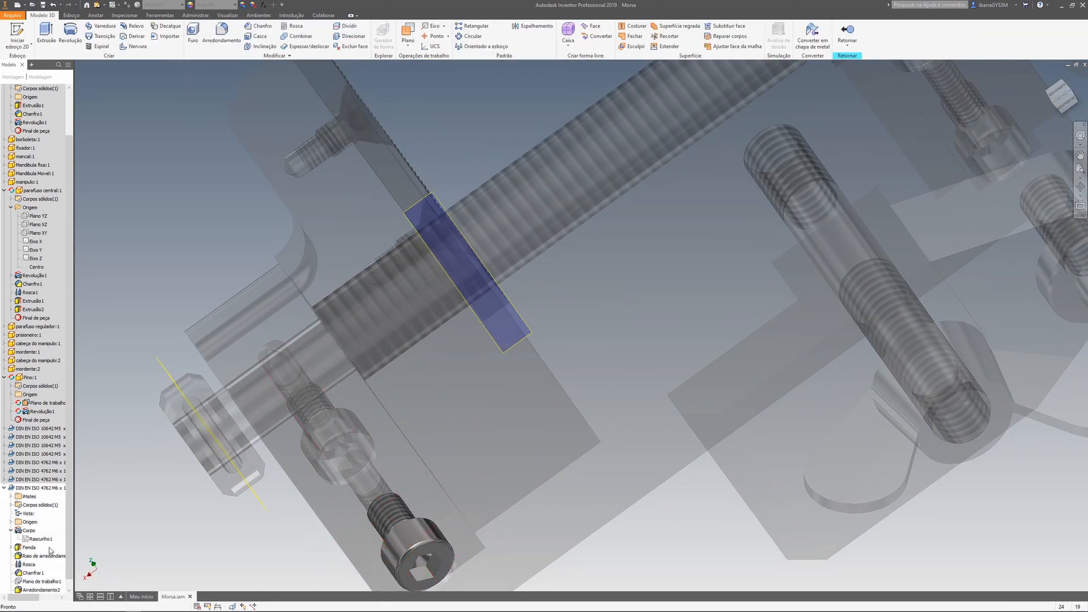
Step: Inspect the screw's Fenda, Rosca and Arredondamento2 features, and return to the vise assembly
left_click(29, 548)
left_click(30, 549)
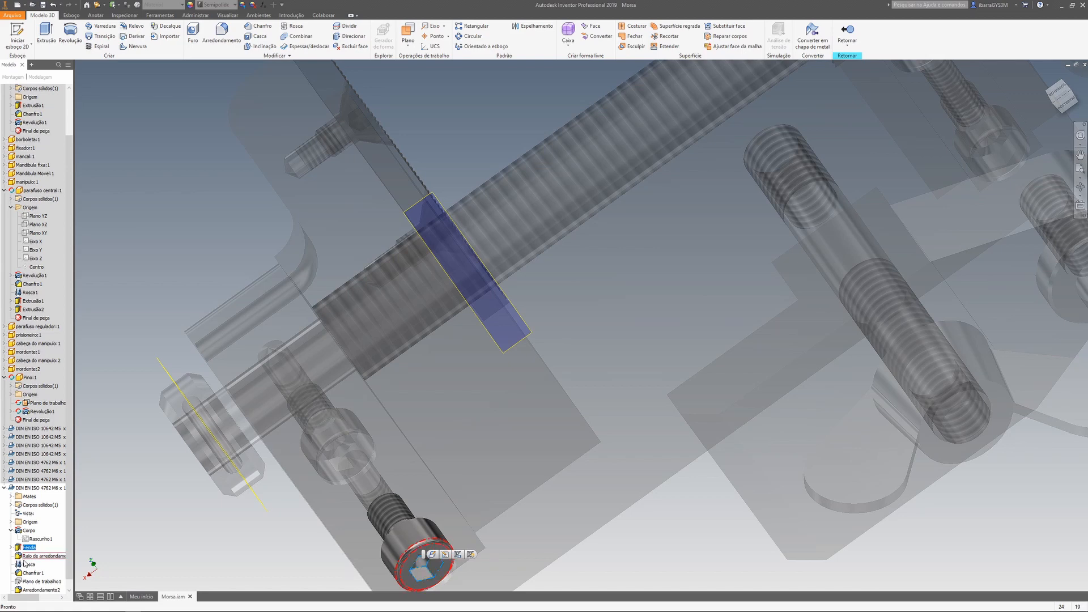
left_click(29, 565)
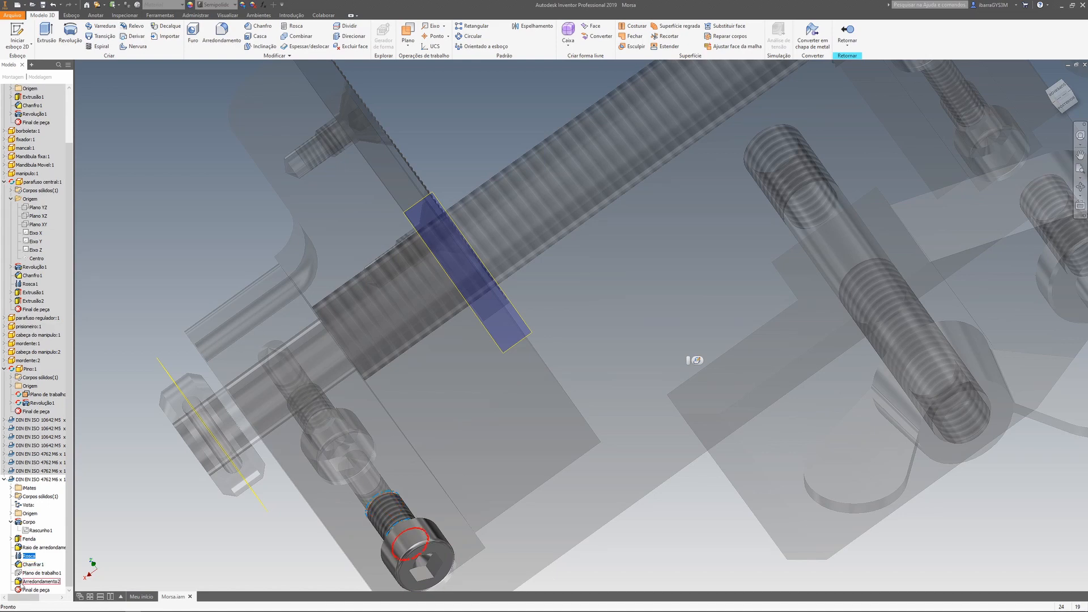
left_click(20, 584)
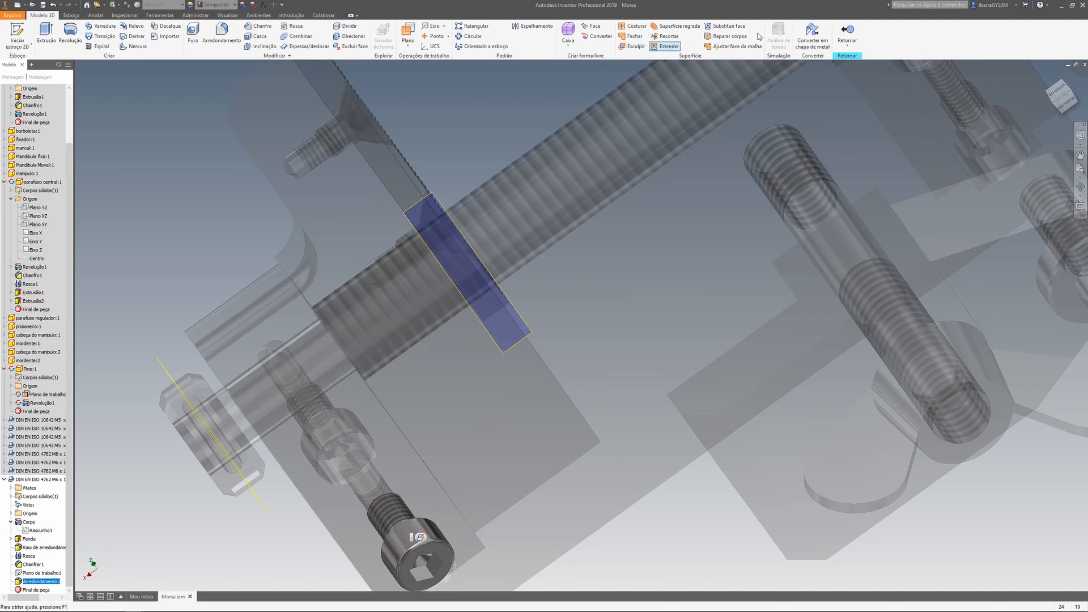
left_click(837, 34)
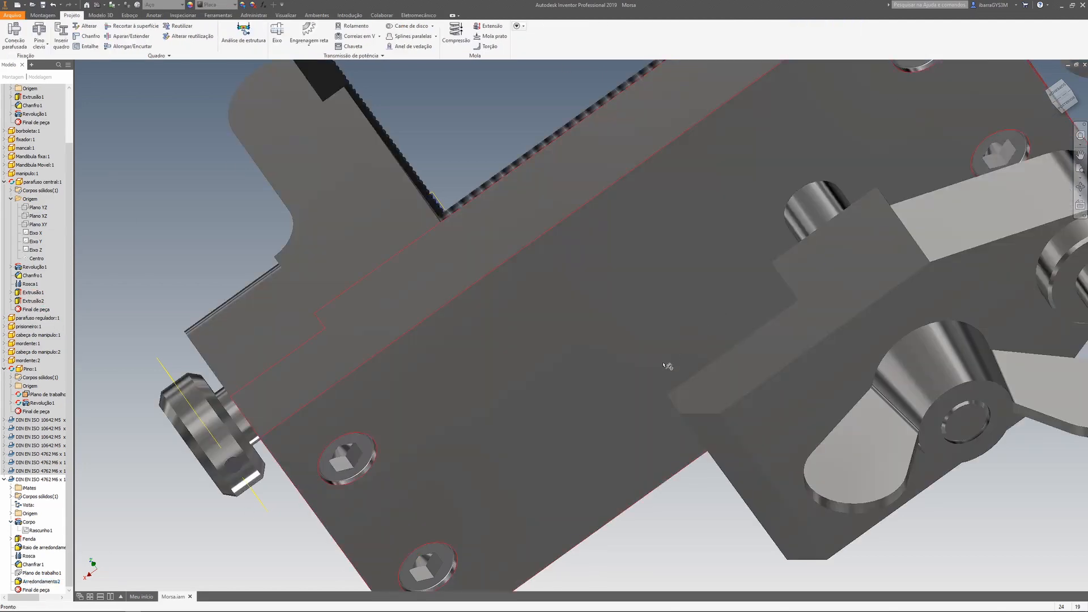
Step: Show the complete vise in an isometric view from the handle side
left_click(1059, 91)
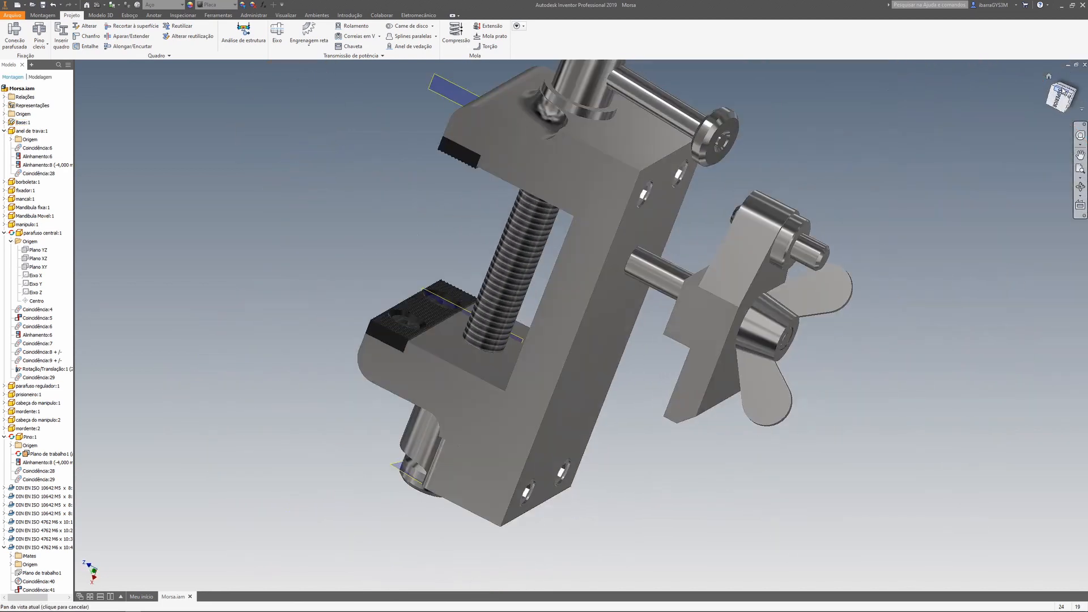
left_click(1054, 98)
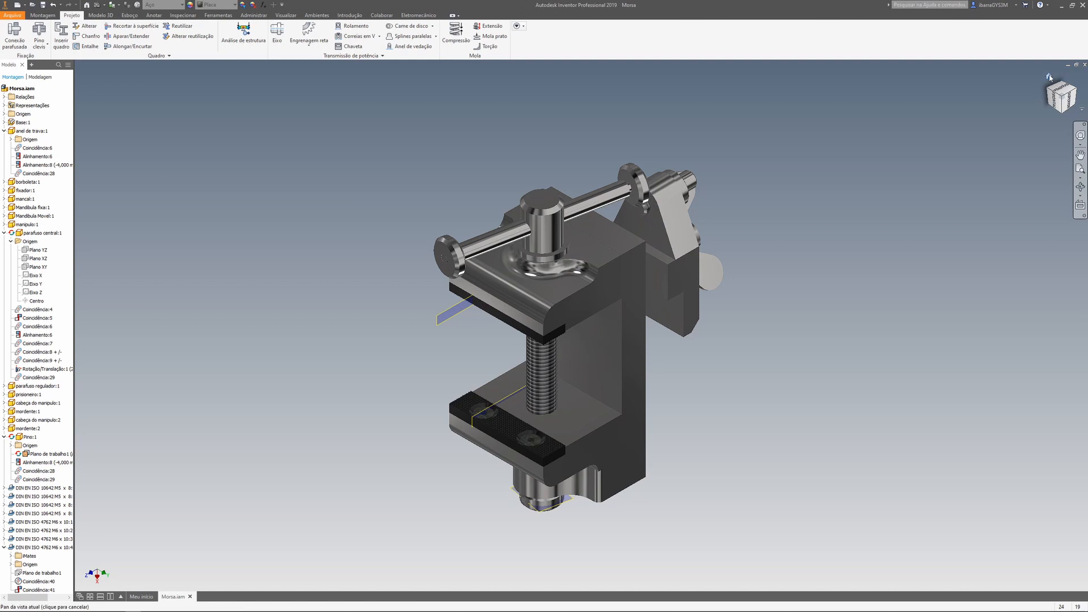
left_click(1049, 77)
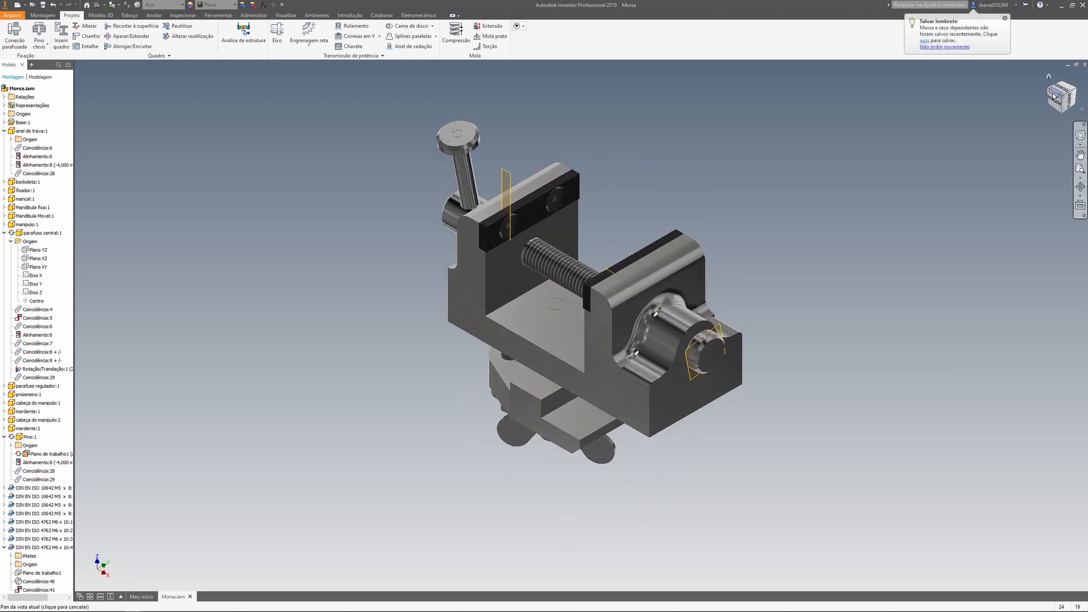
left_click(1049, 94)
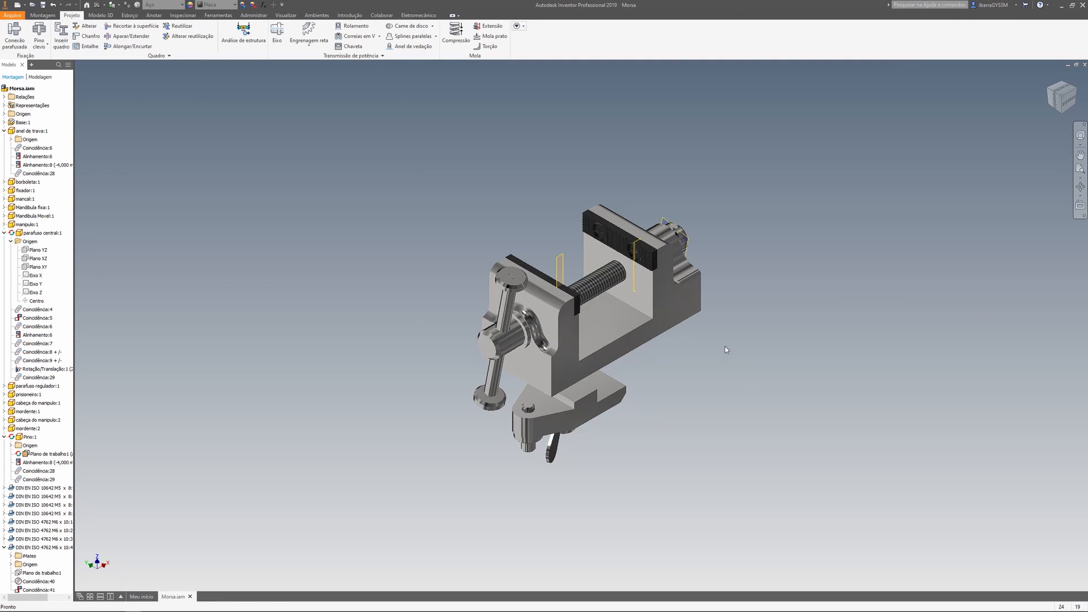
key("F2")
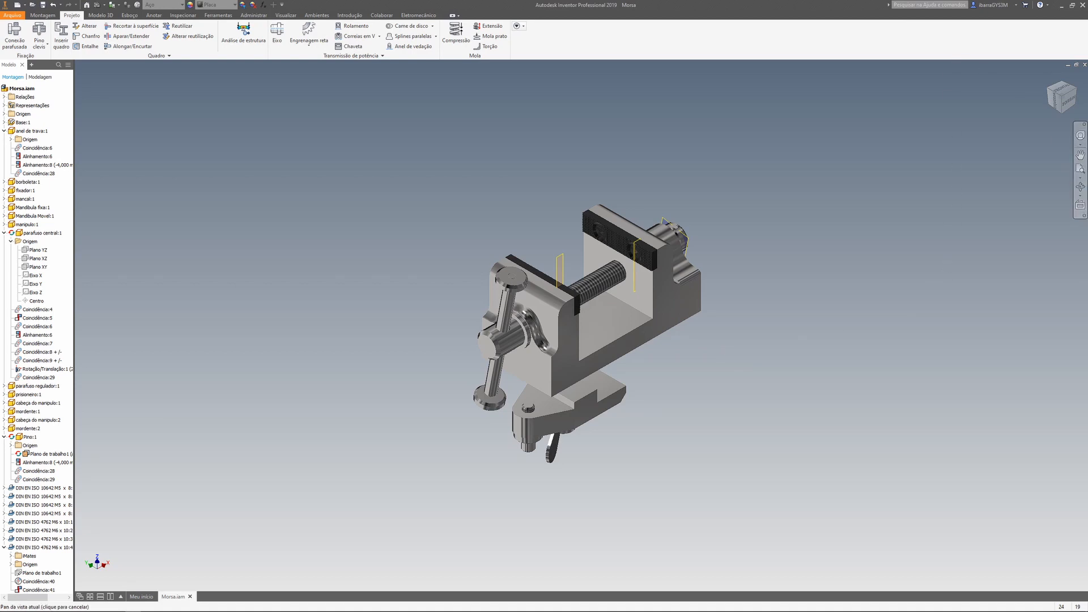